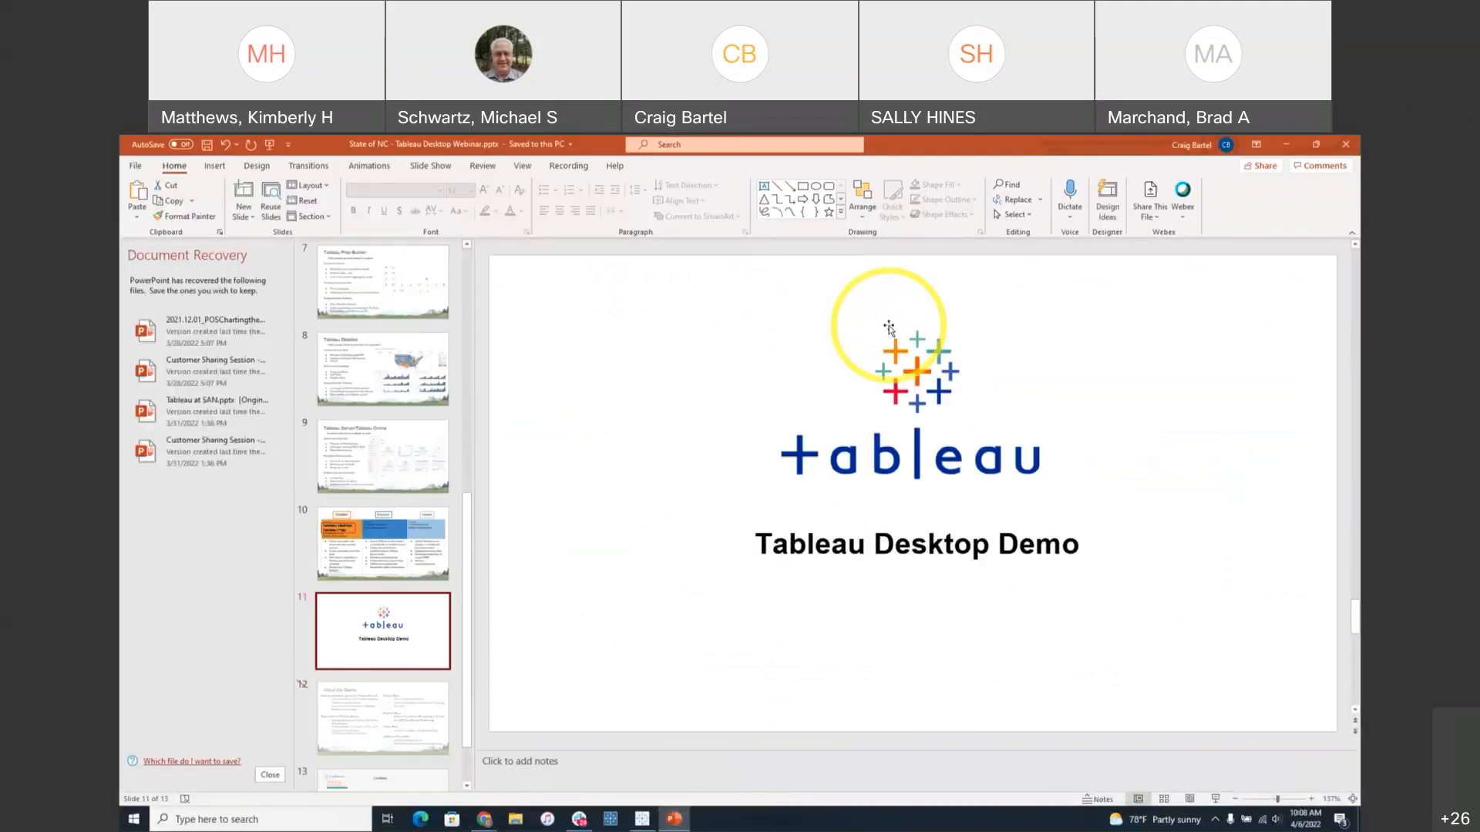
- Switch to the Tableau workbook, show the start page and view the full list of server connectors
left_click(642, 821)
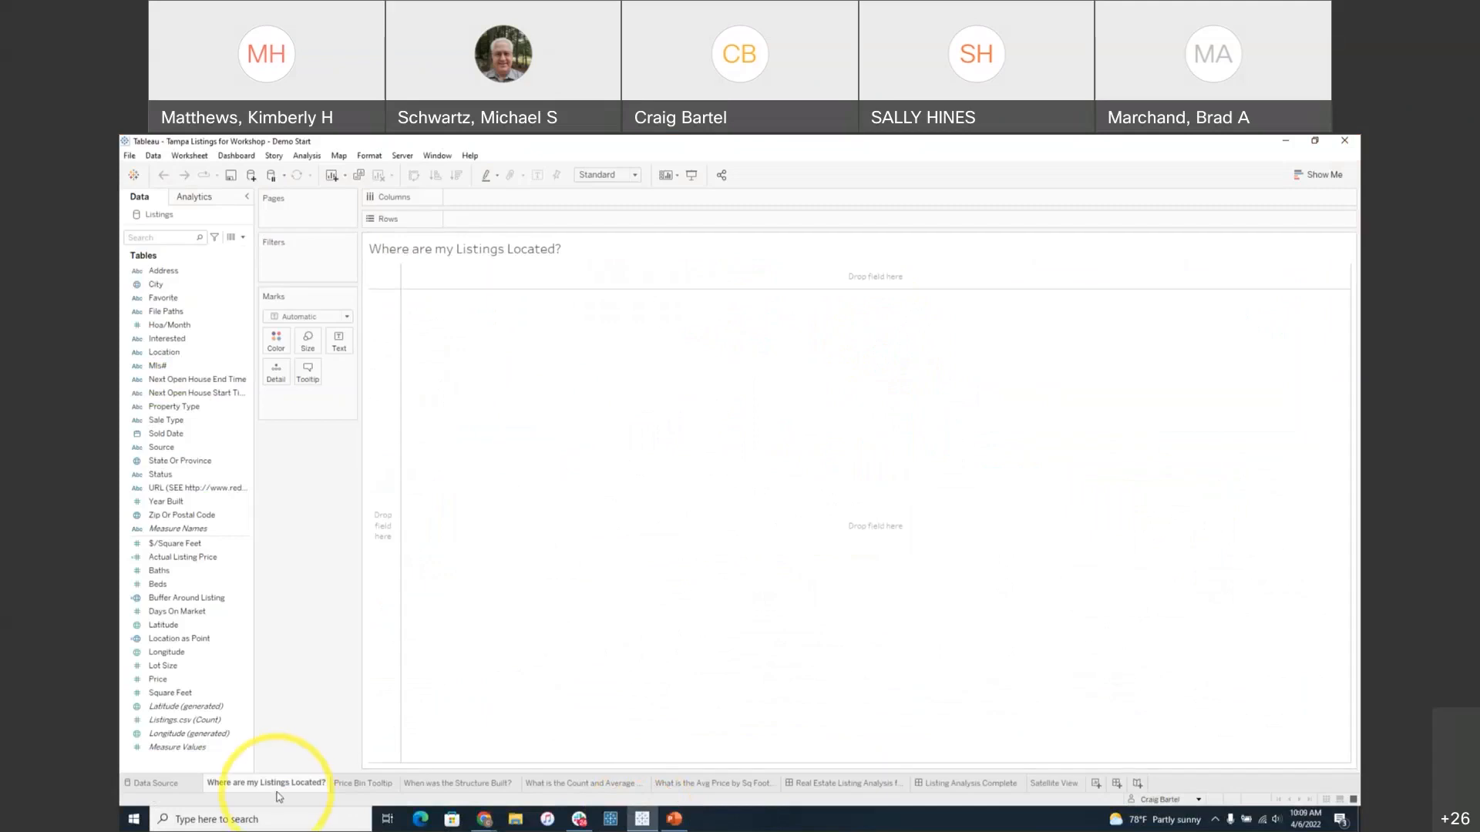
left_click(134, 177)
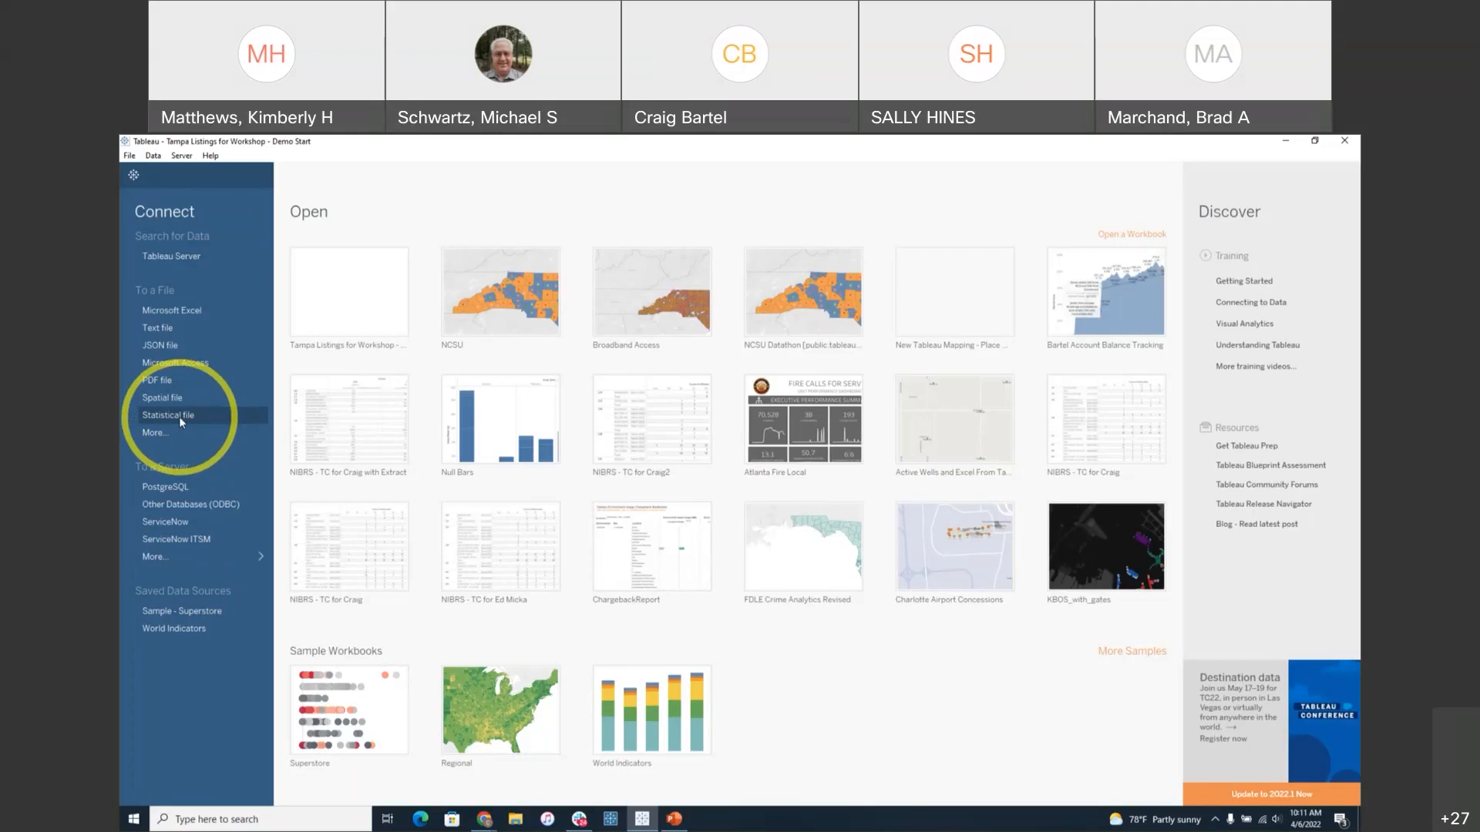
left_click(257, 557)
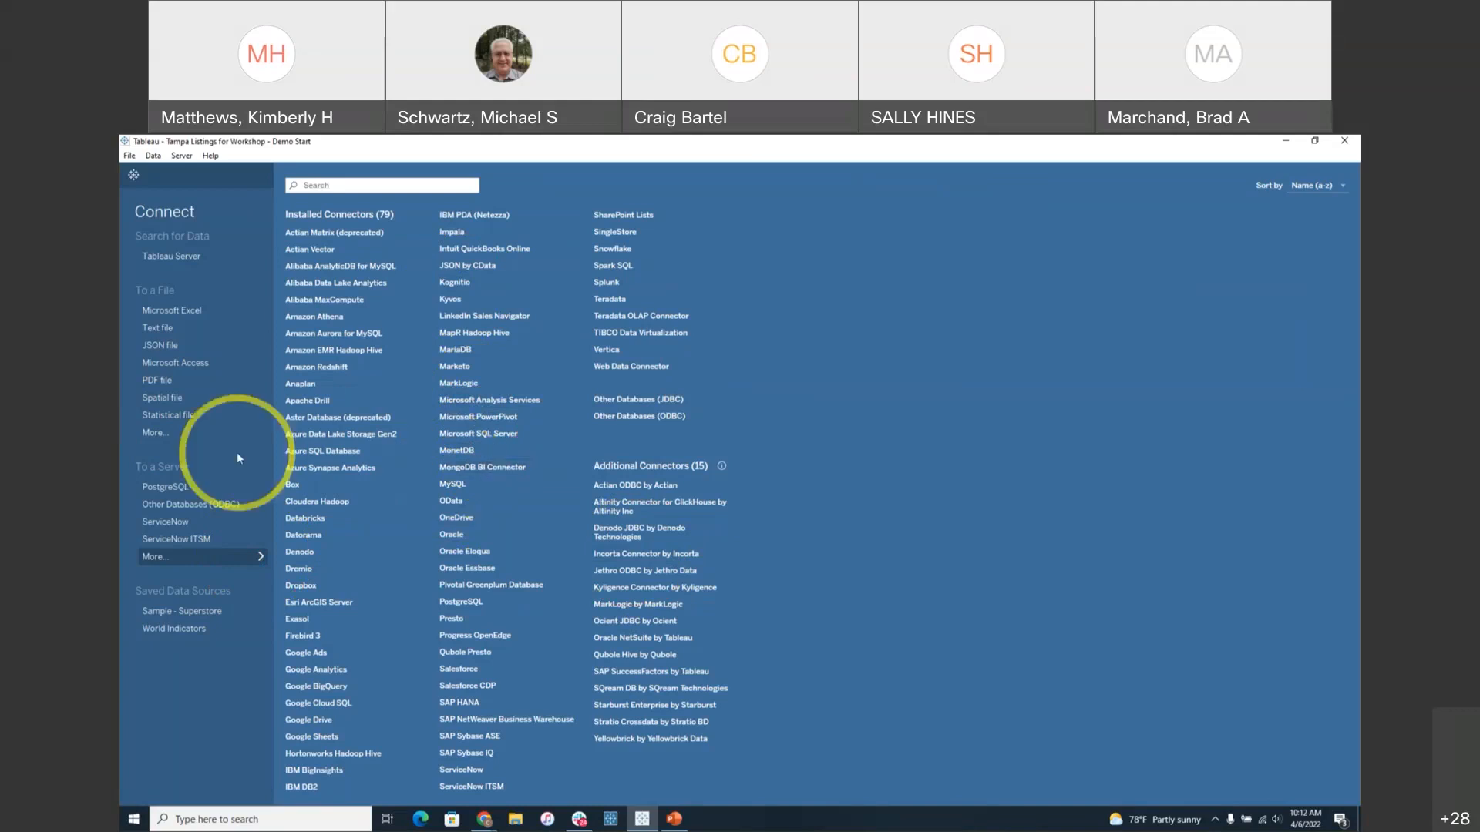
- Browse for a text file to connect to, selecting Listings.csv in My_Files > Product > Demos > Geospatial Demos, and cancel
left_click(187, 329)
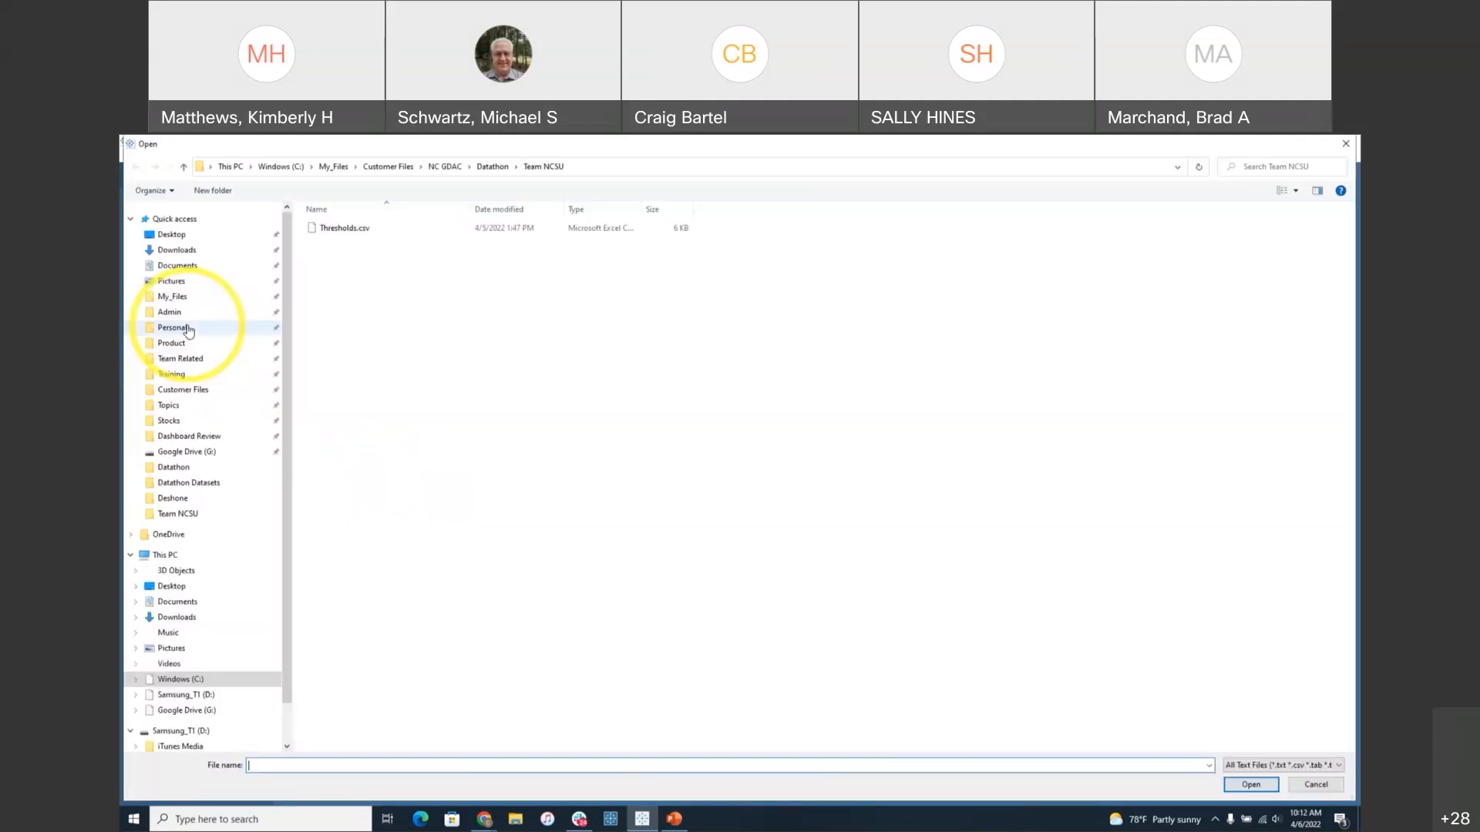
left_click(333, 174)
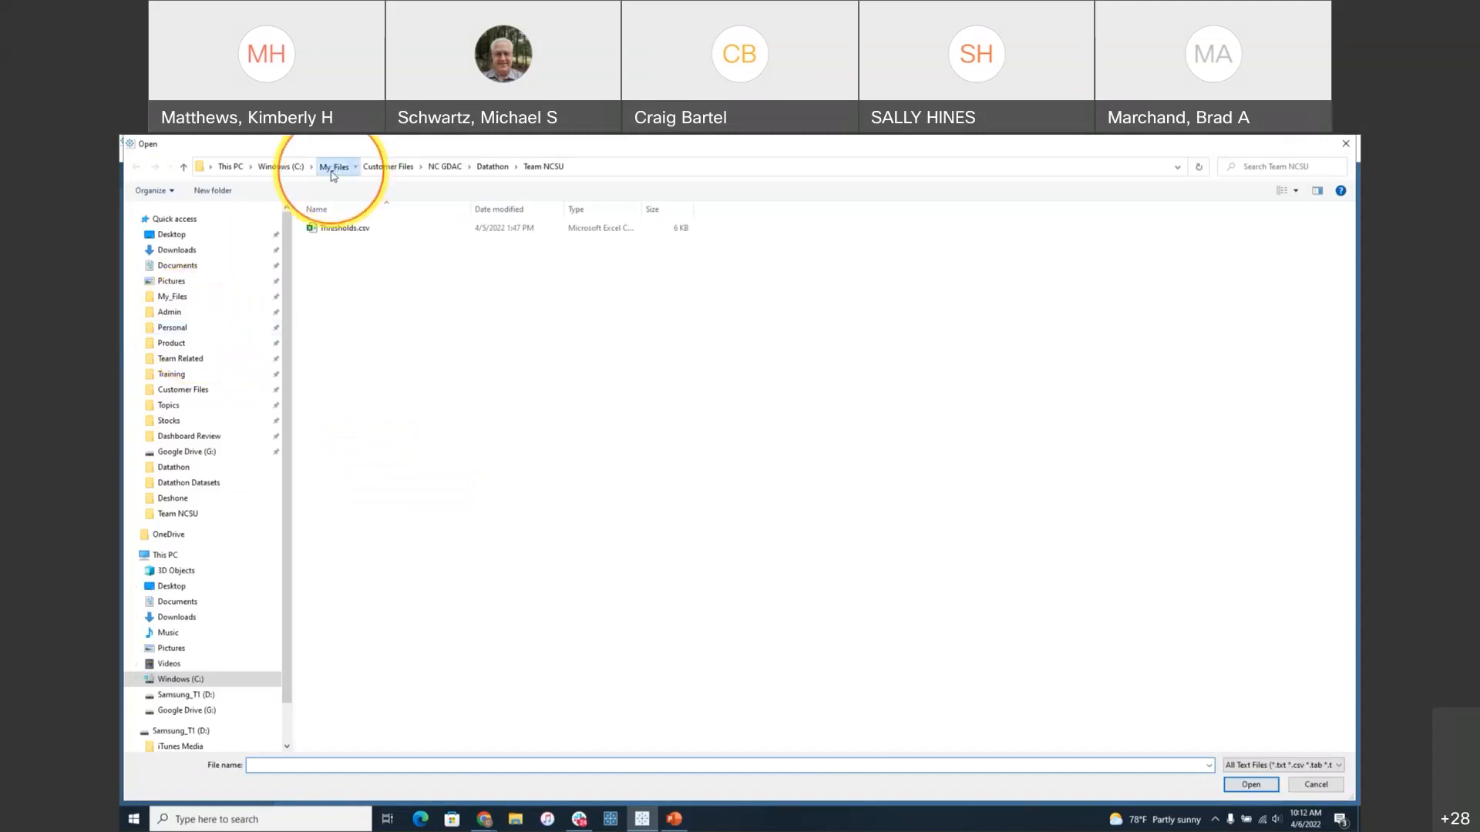
double_click(354, 380)
left_click(353, 287)
double_click(353, 287)
scroll(360, 628, "down", 10)
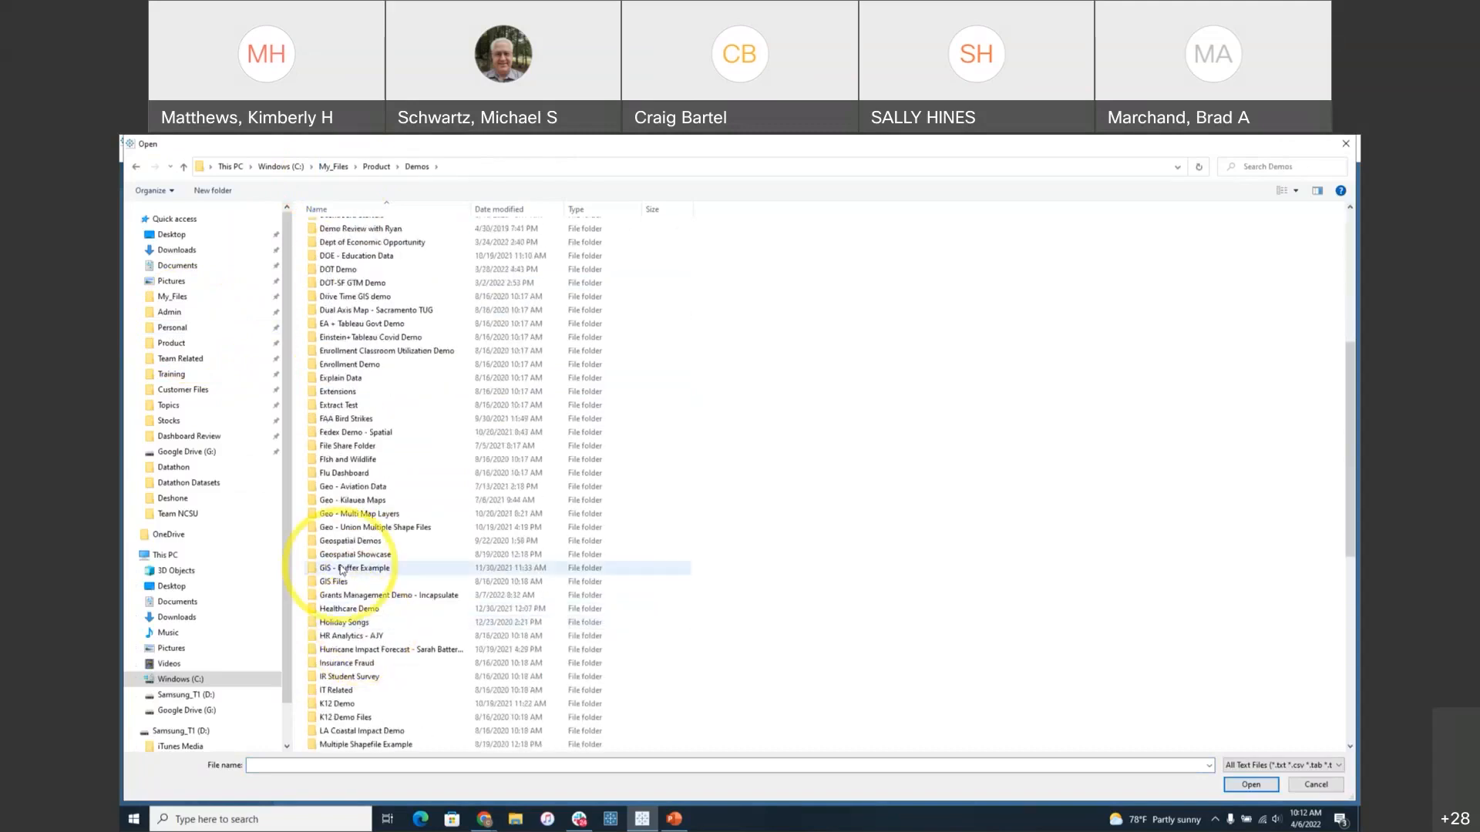
left_click(344, 543)
double_click(345, 549)
left_click(351, 270)
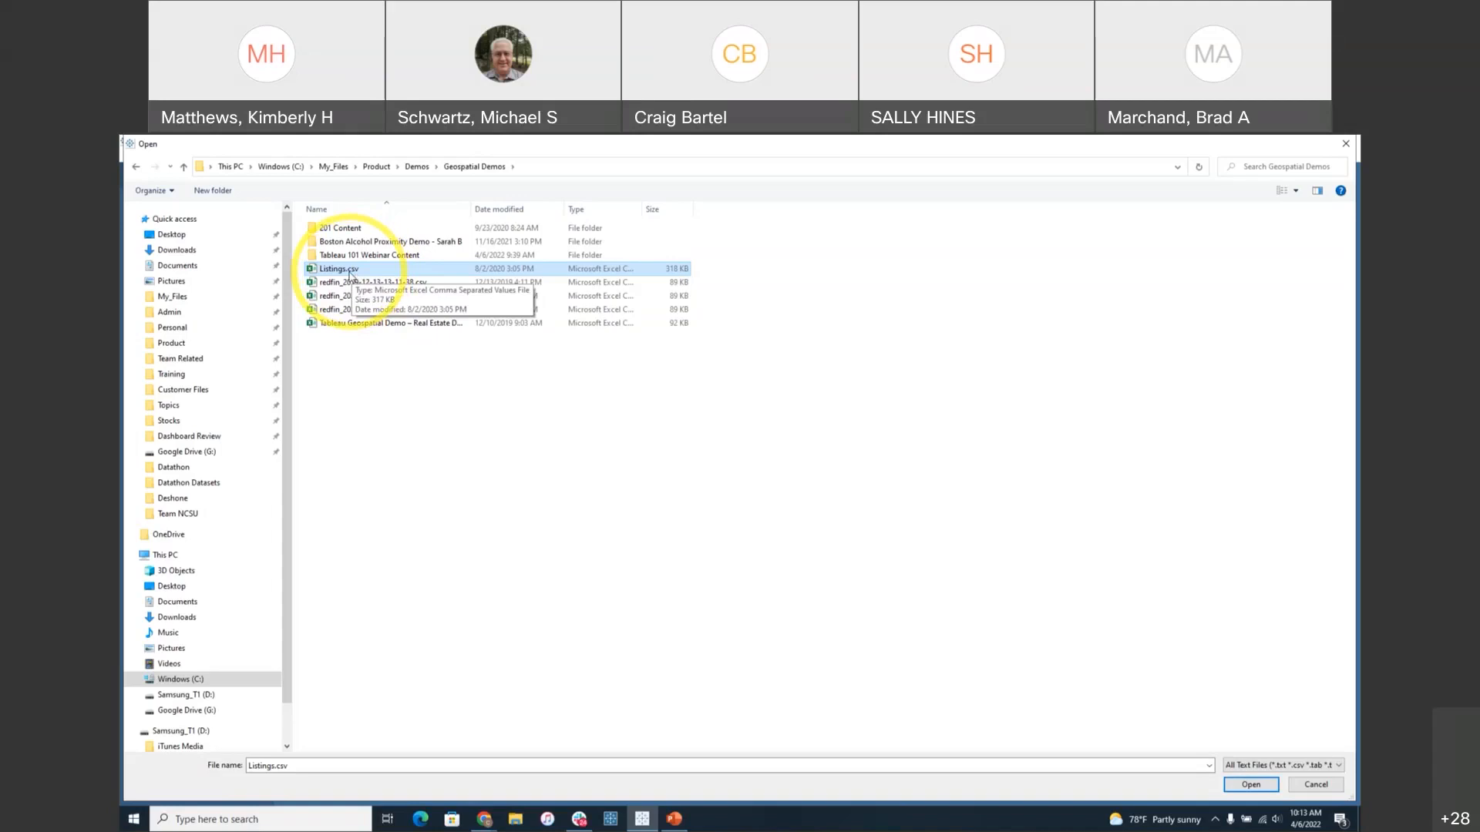
left_click(1301, 786)
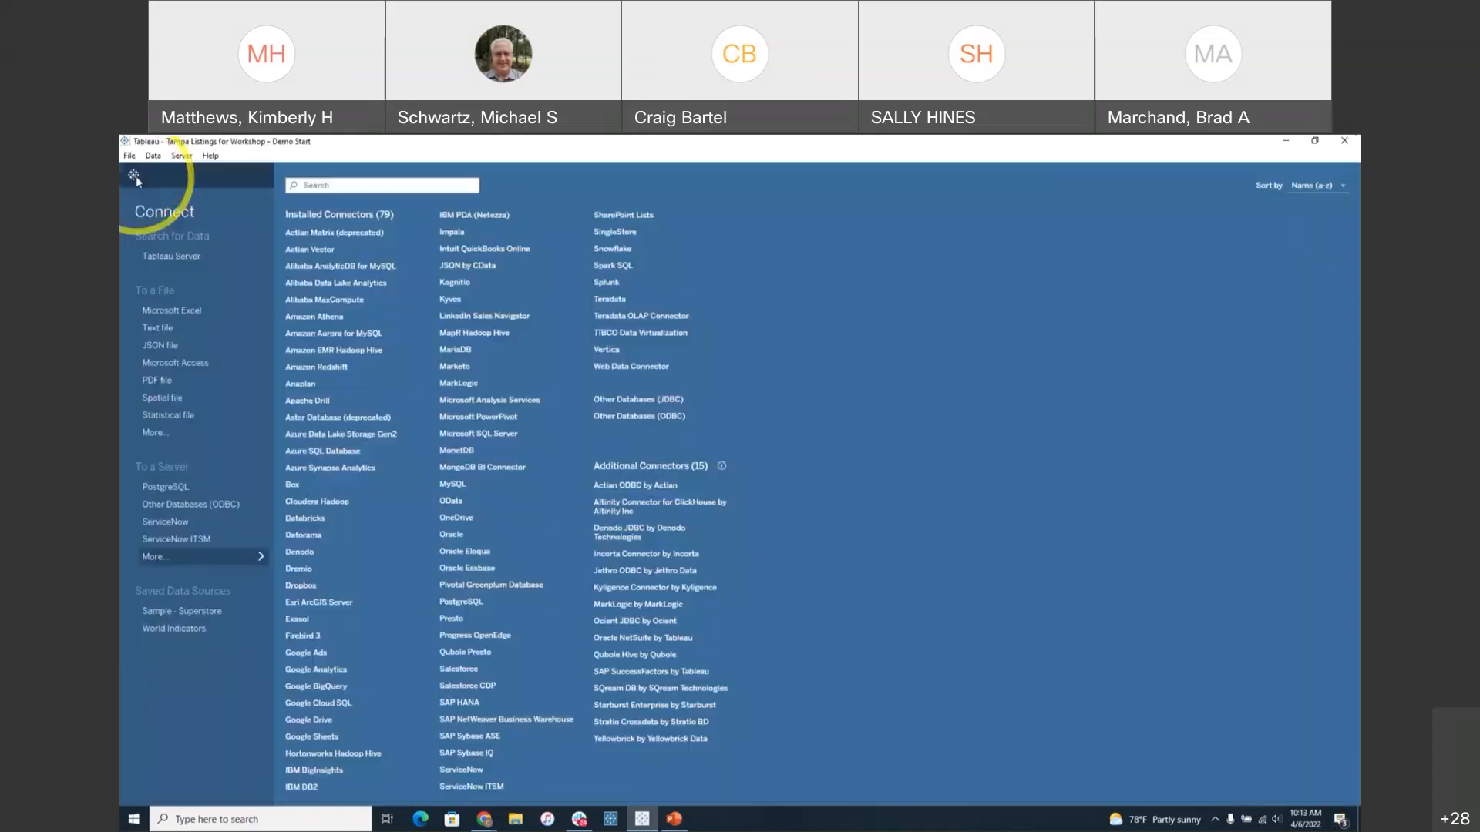
- Return to the workbook, show the Listings data source and enlarge its data preview grid
left_click(140, 187)
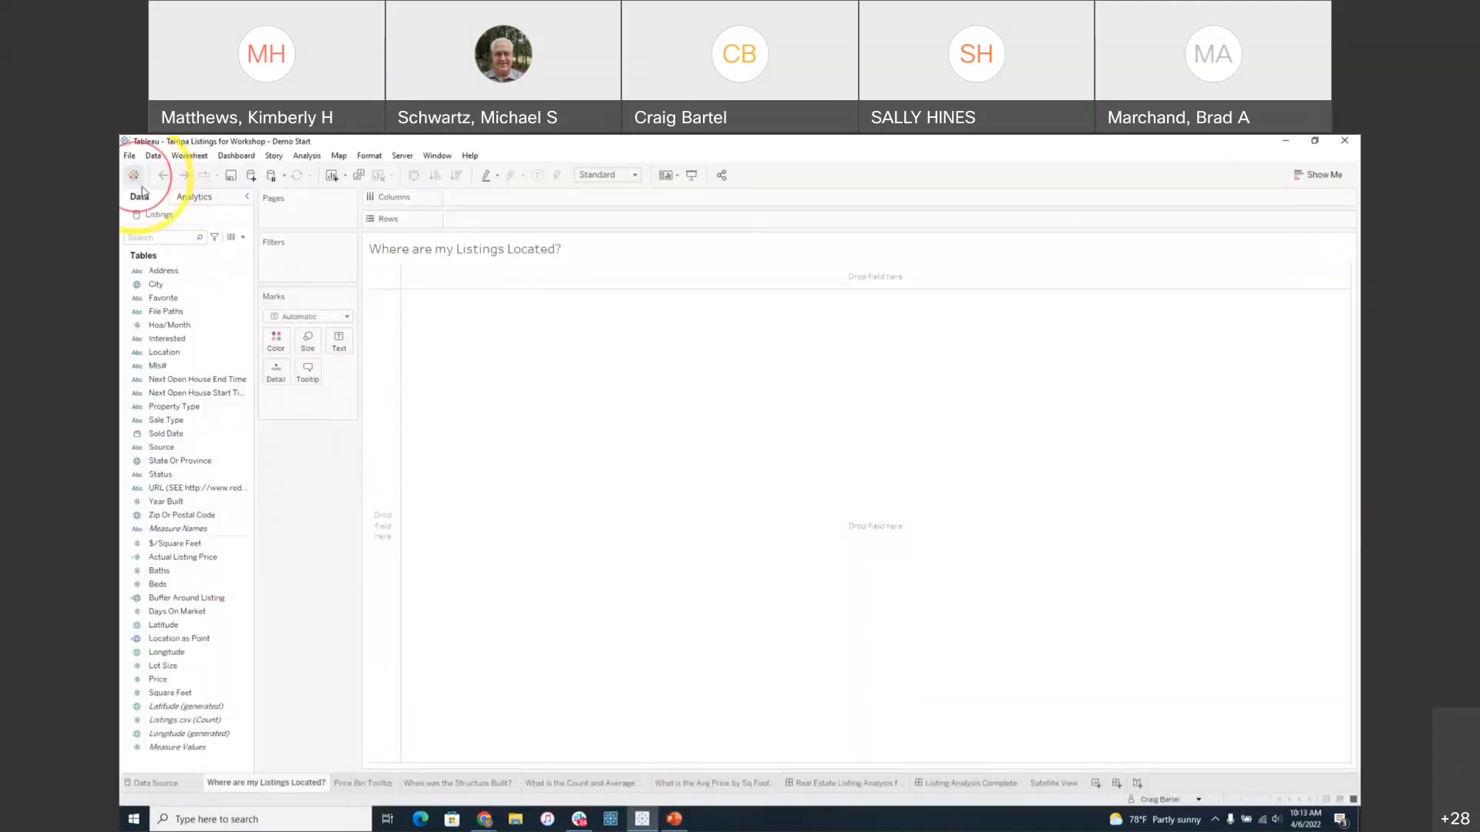
left_click(196, 721)
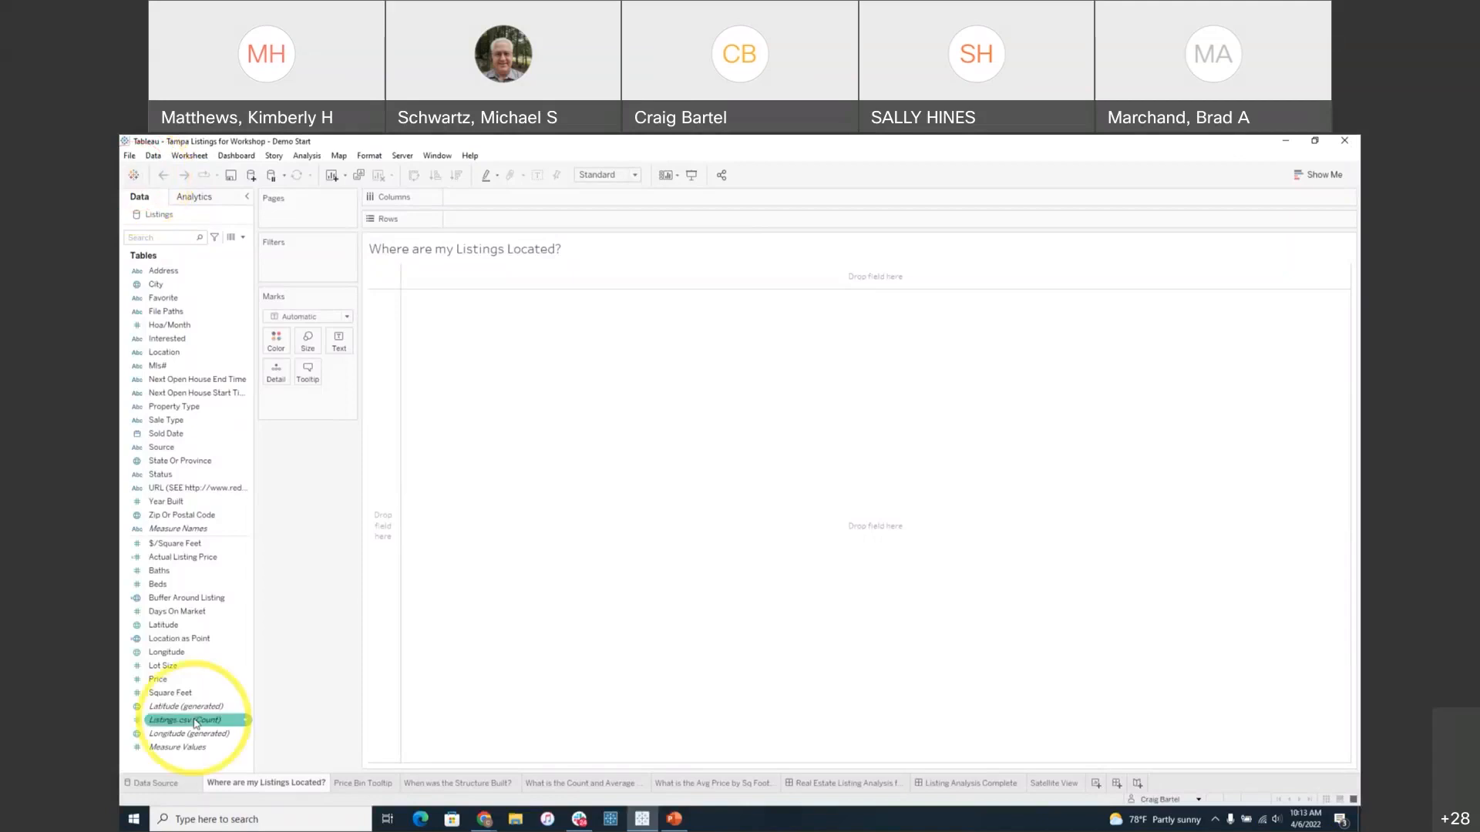
left_click(154, 783)
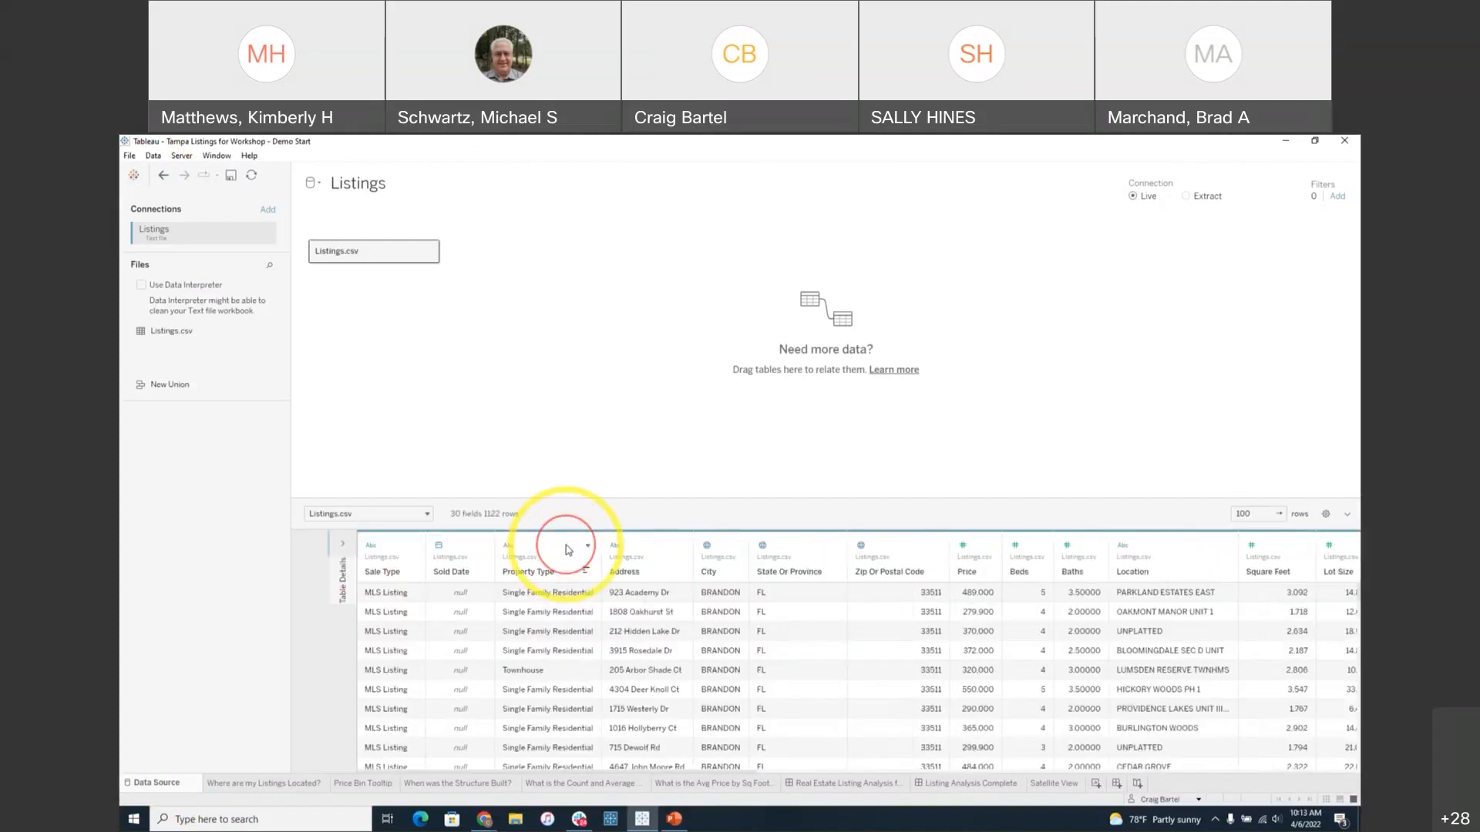
left_click_drag(565, 500, 548, 339)
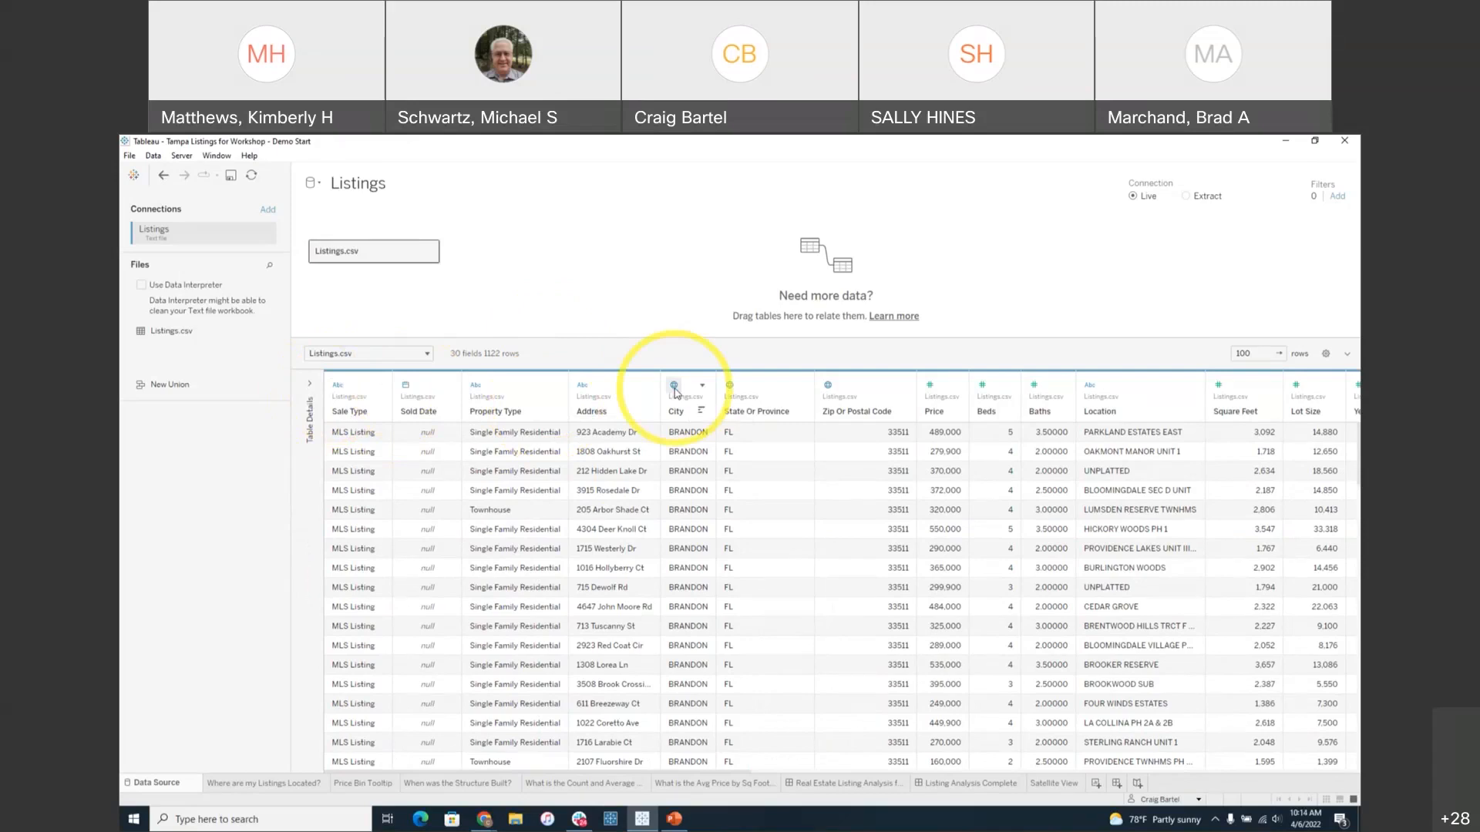
- Examine the data type choices of the Address column and the geographic roles of State Or Province without changing them
left_click(584, 387)
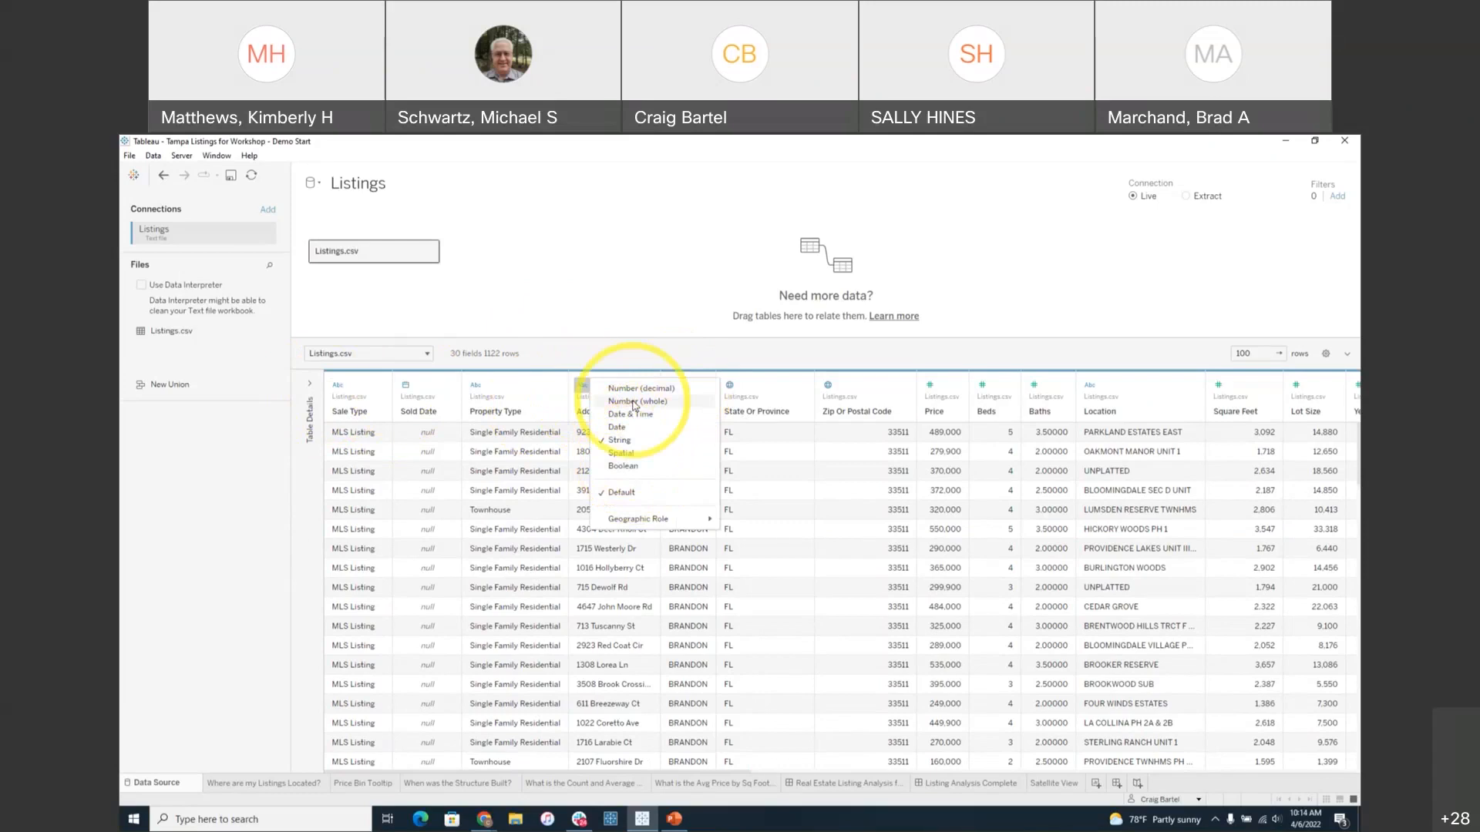
left_click(729, 385)
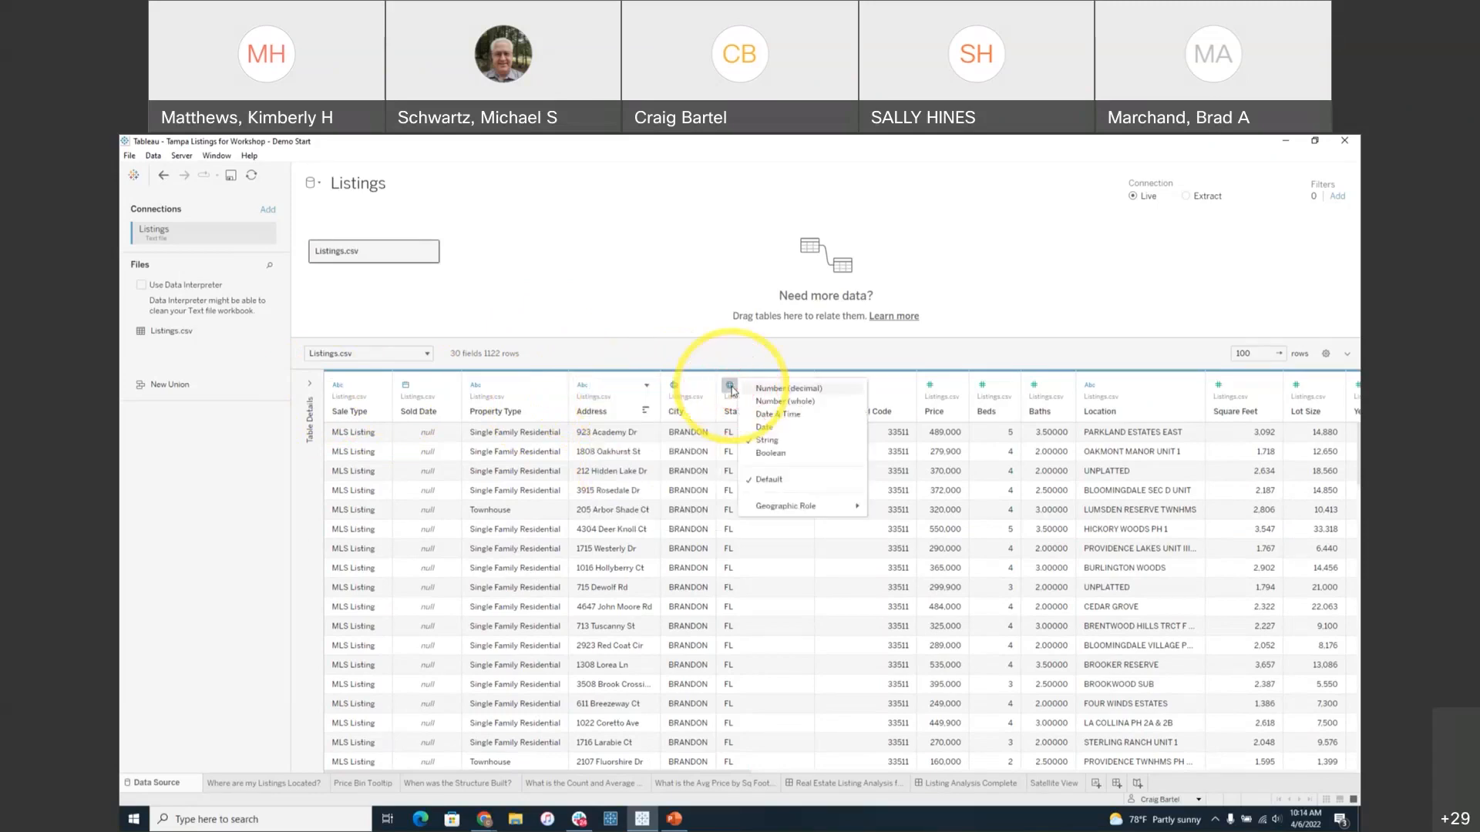
mouse_move(813, 512)
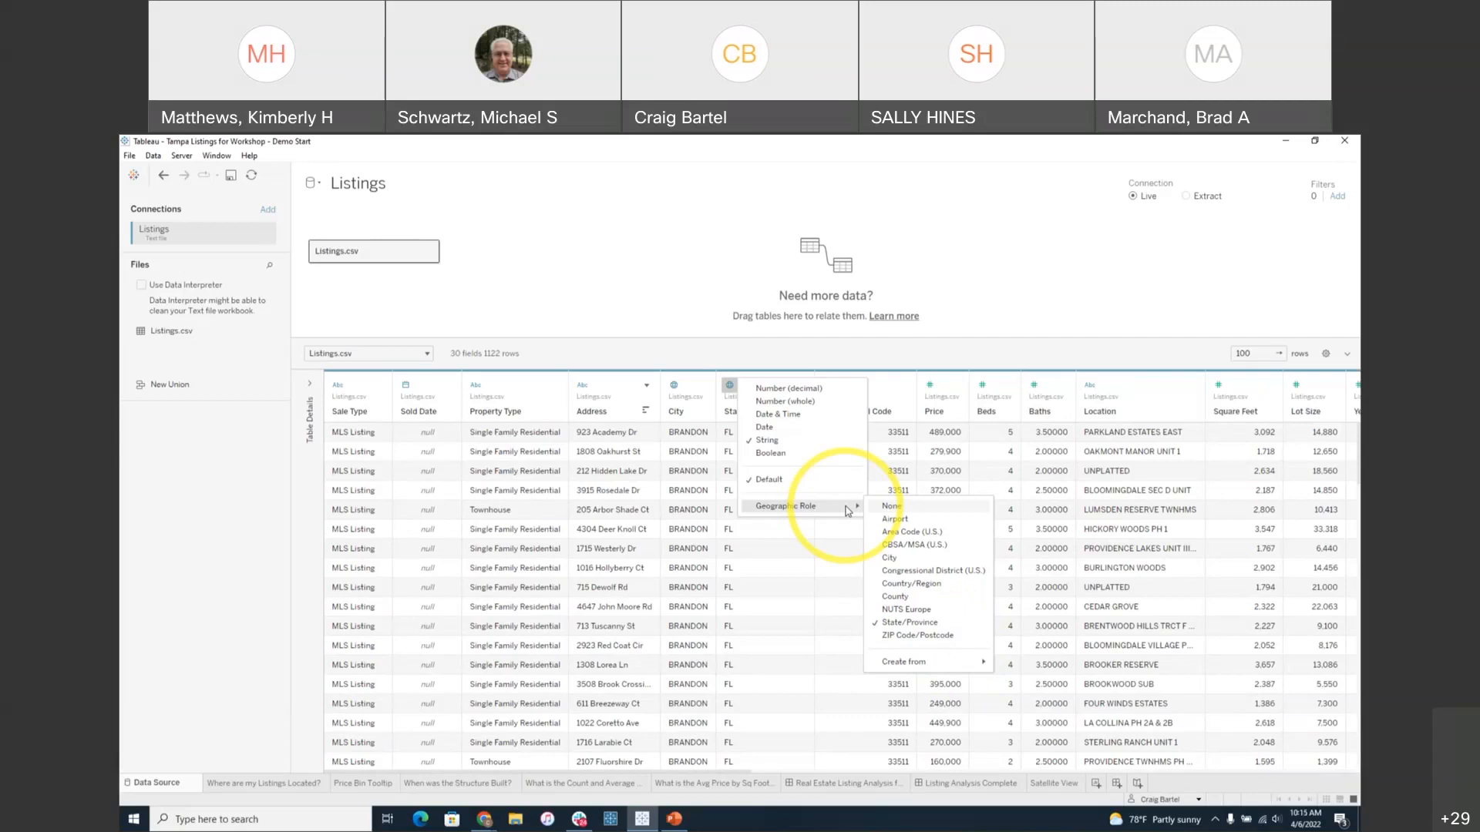
left_click(881, 363)
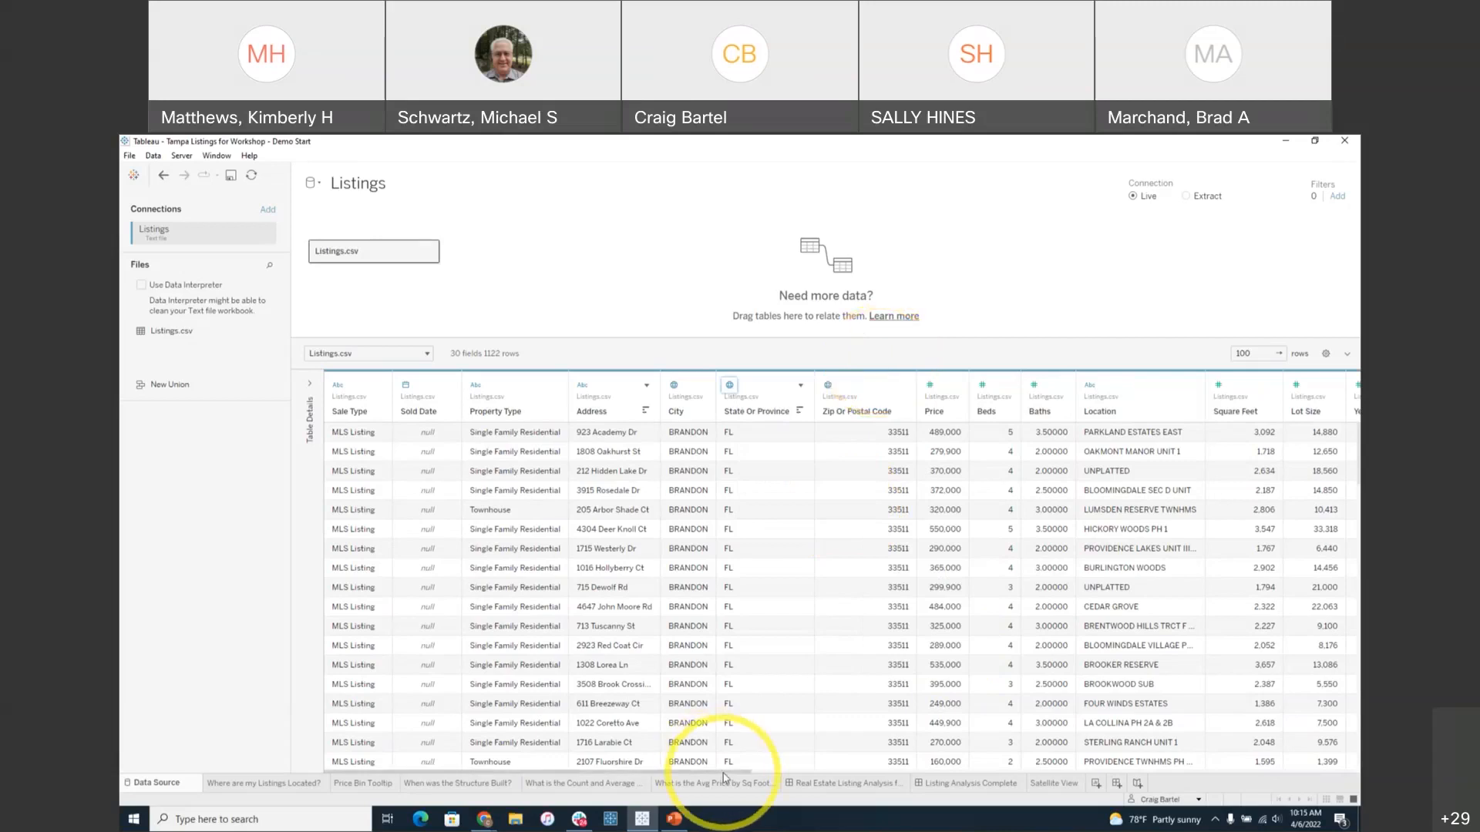
mouse_move(724, 777)
left_mouse_down()
mouse_move(1295, 764)
mouse_move(710, 767)
left_mouse_up()
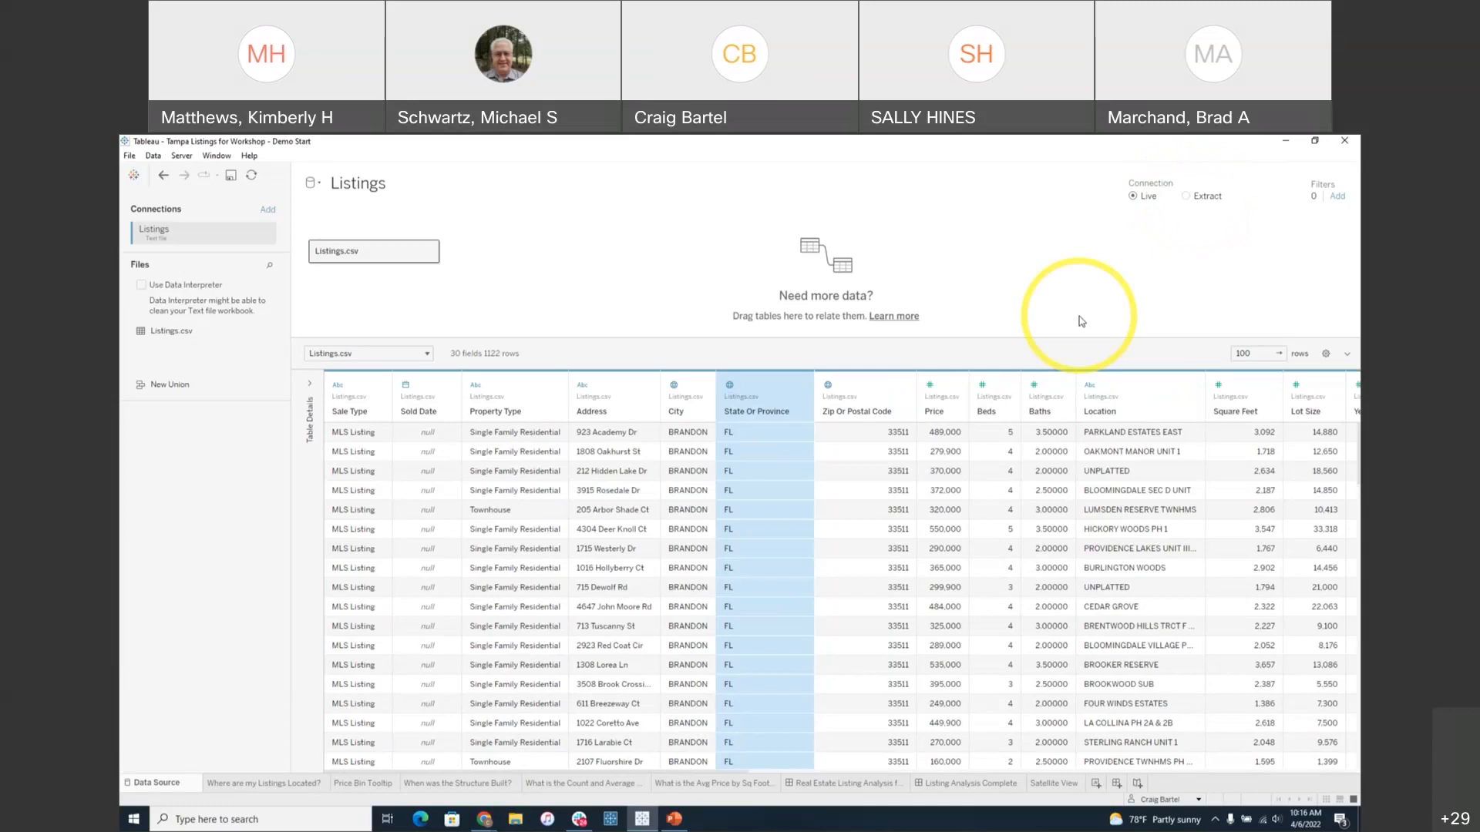
- Open the Listings.csv table on the data source canvas to show the physical tables it is made of
left_click(430, 250)
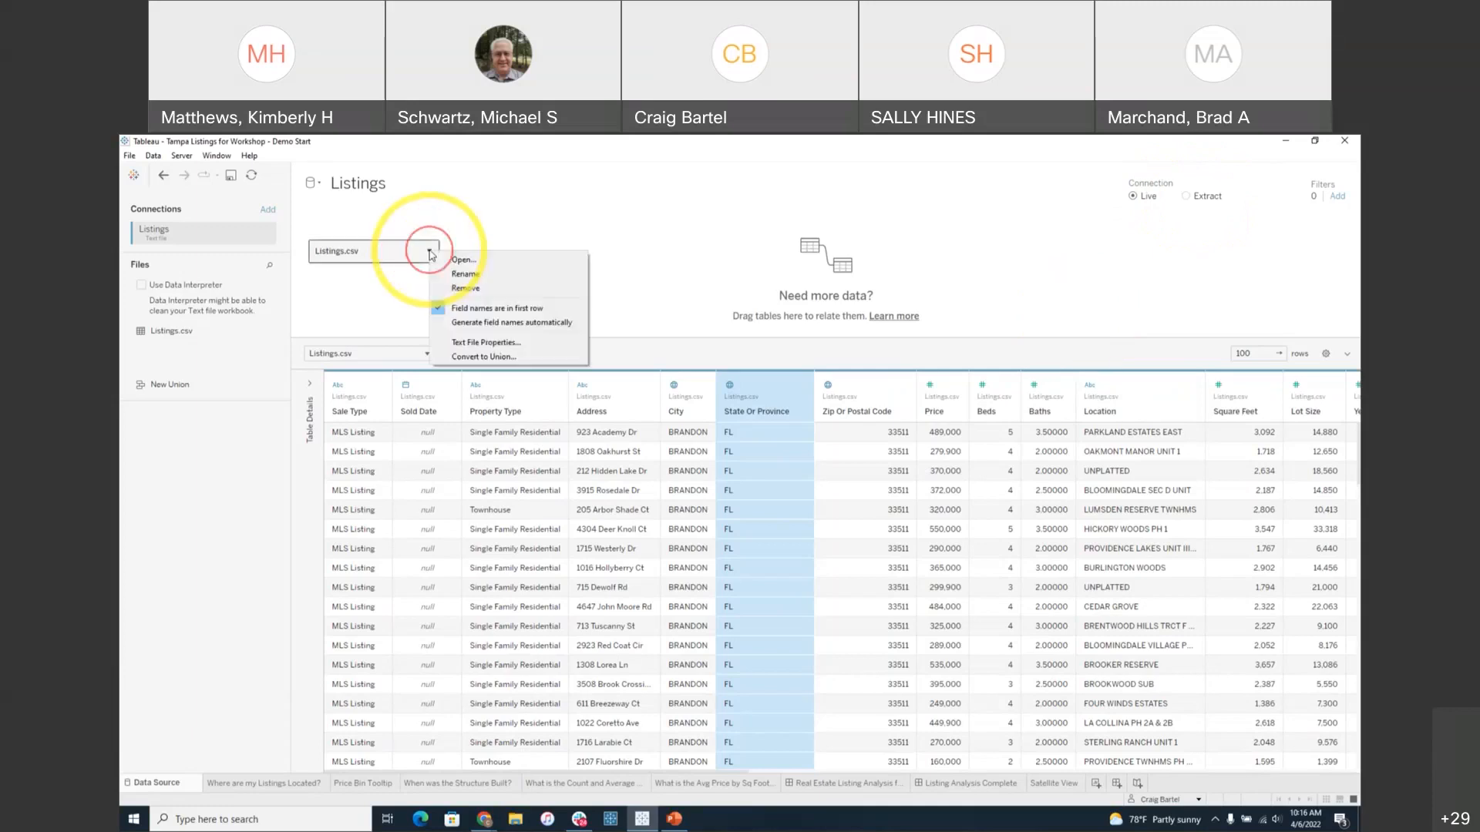
left_click(458, 262)
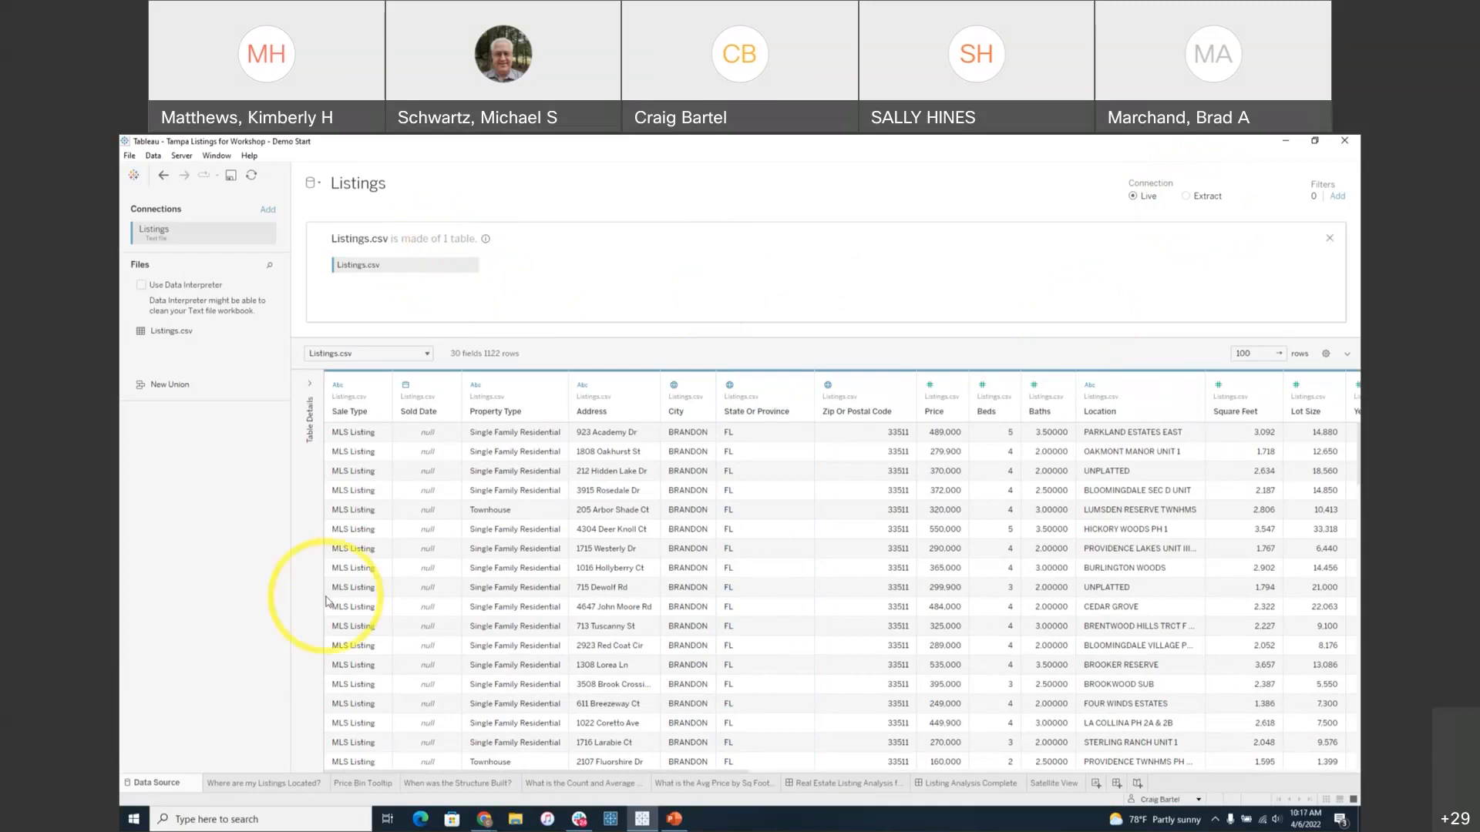
- Go to the "Where are my Listings Located?" worksheet and examine its dimension and measure fields
mouse_move(281, 788)
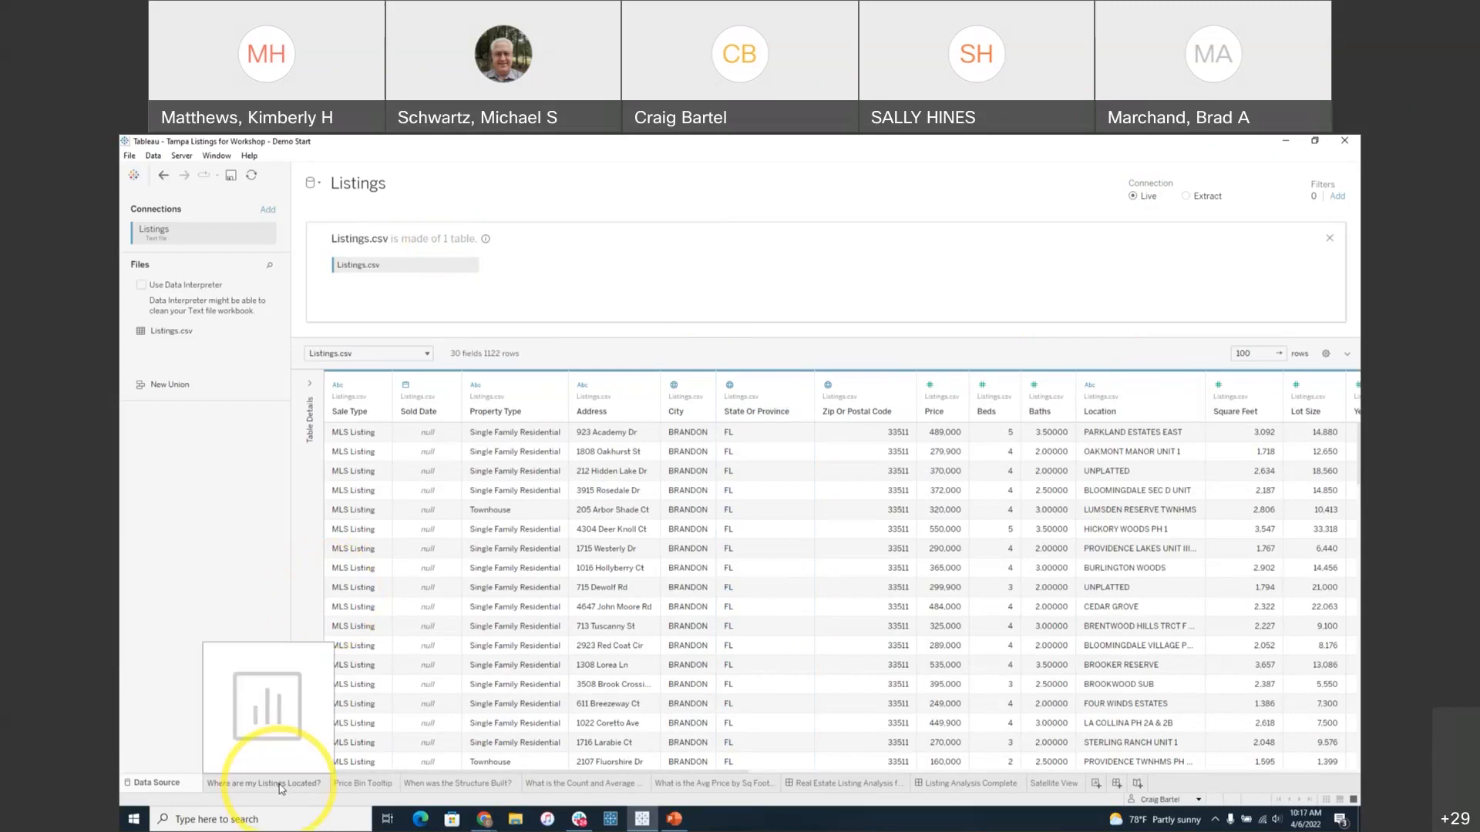
left_click(281, 784)
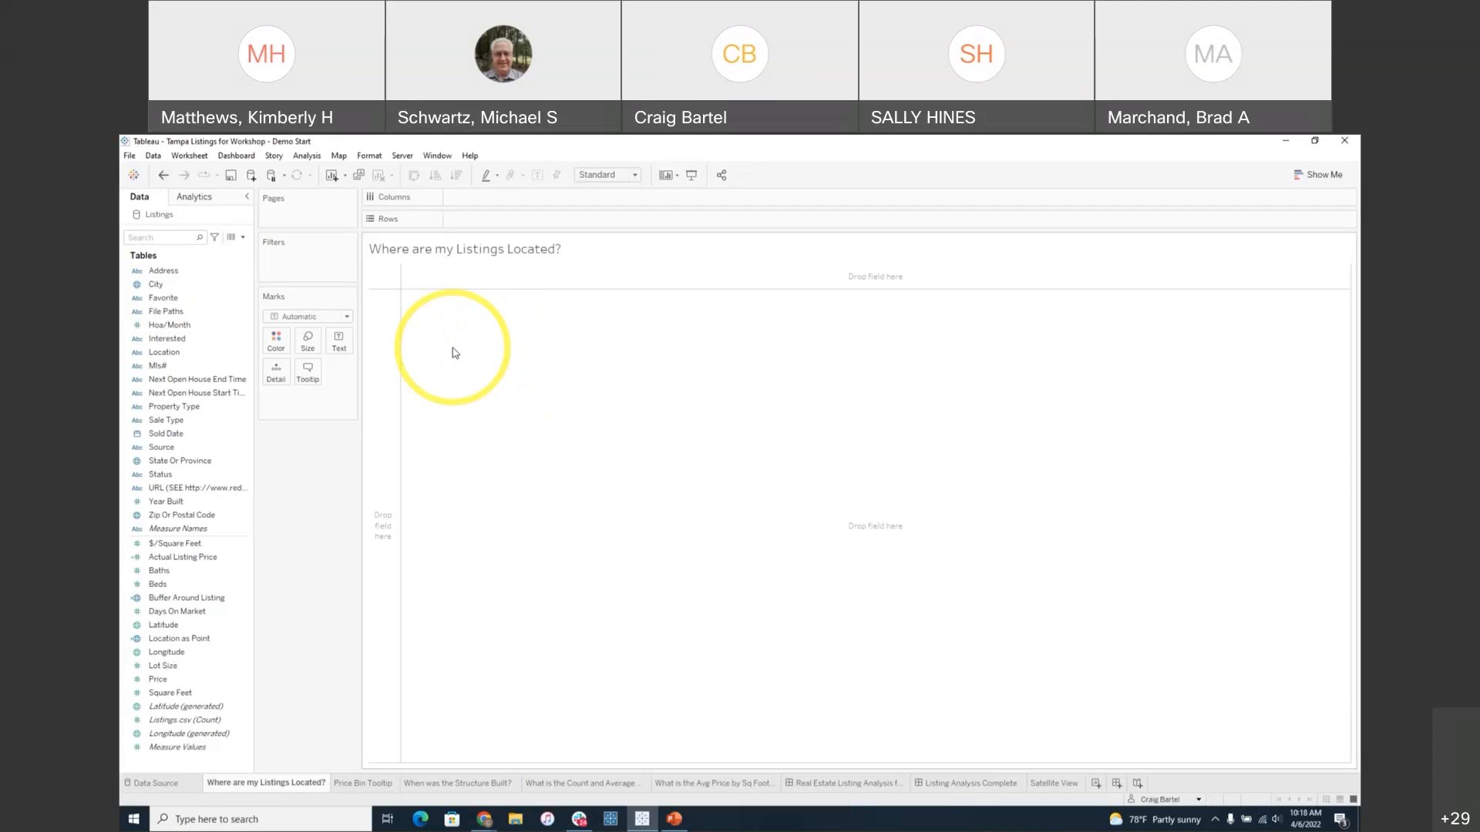
left_click(168, 273)
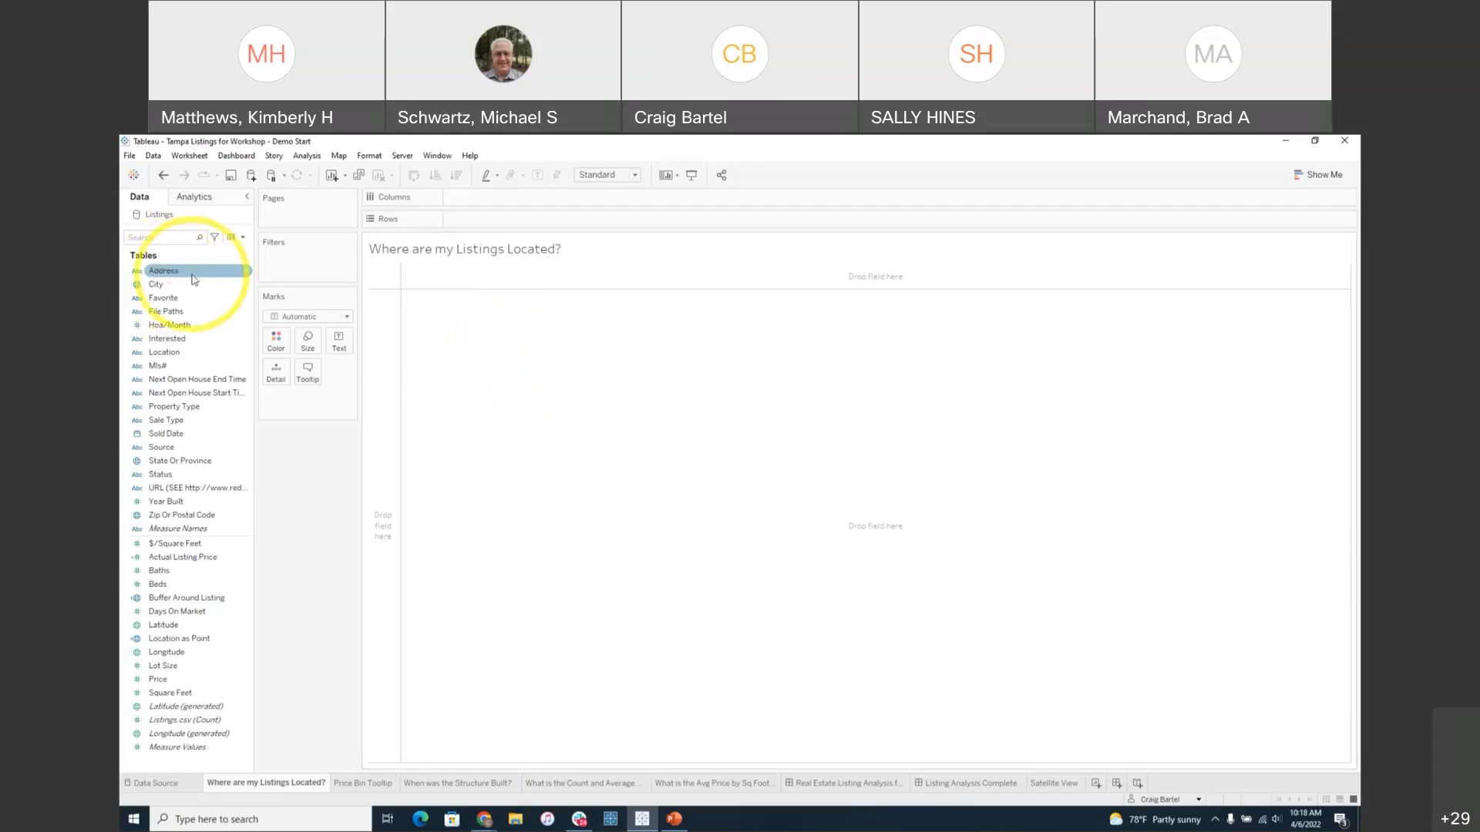
left_click(188, 557)
left_click(201, 476)
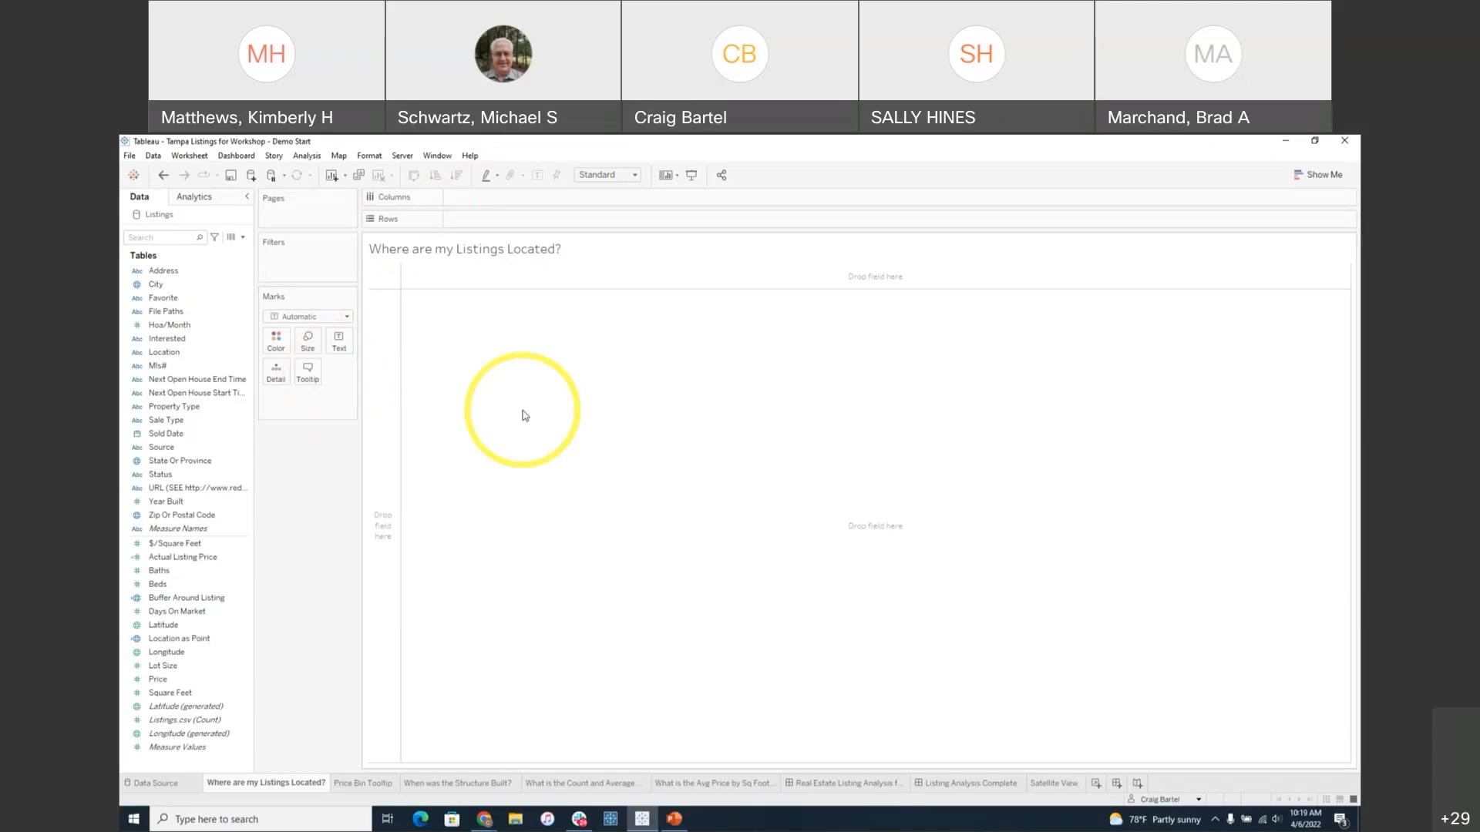
left_click(176, 502)
left_click(176, 299)
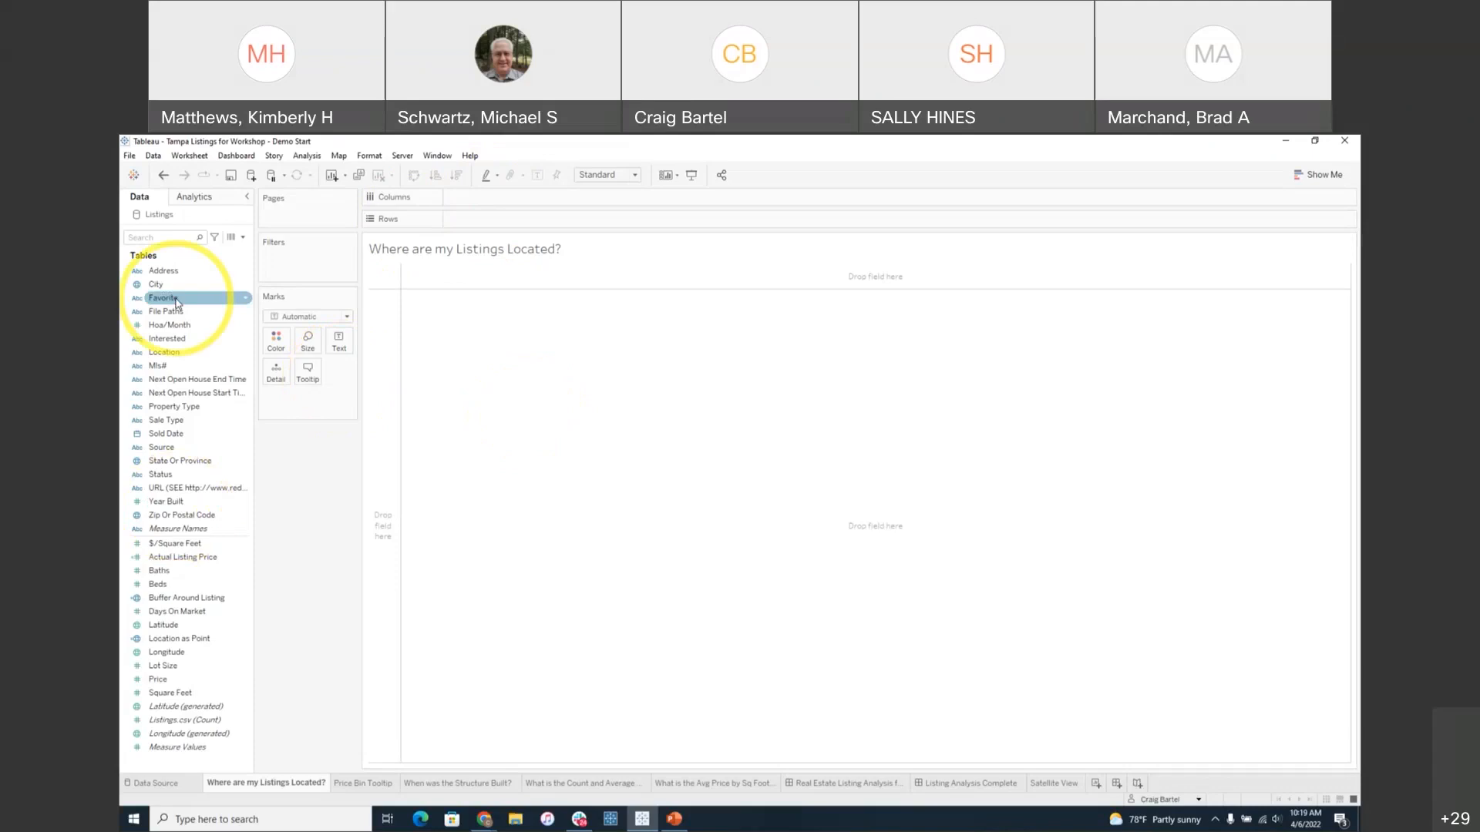
left_click(178, 275)
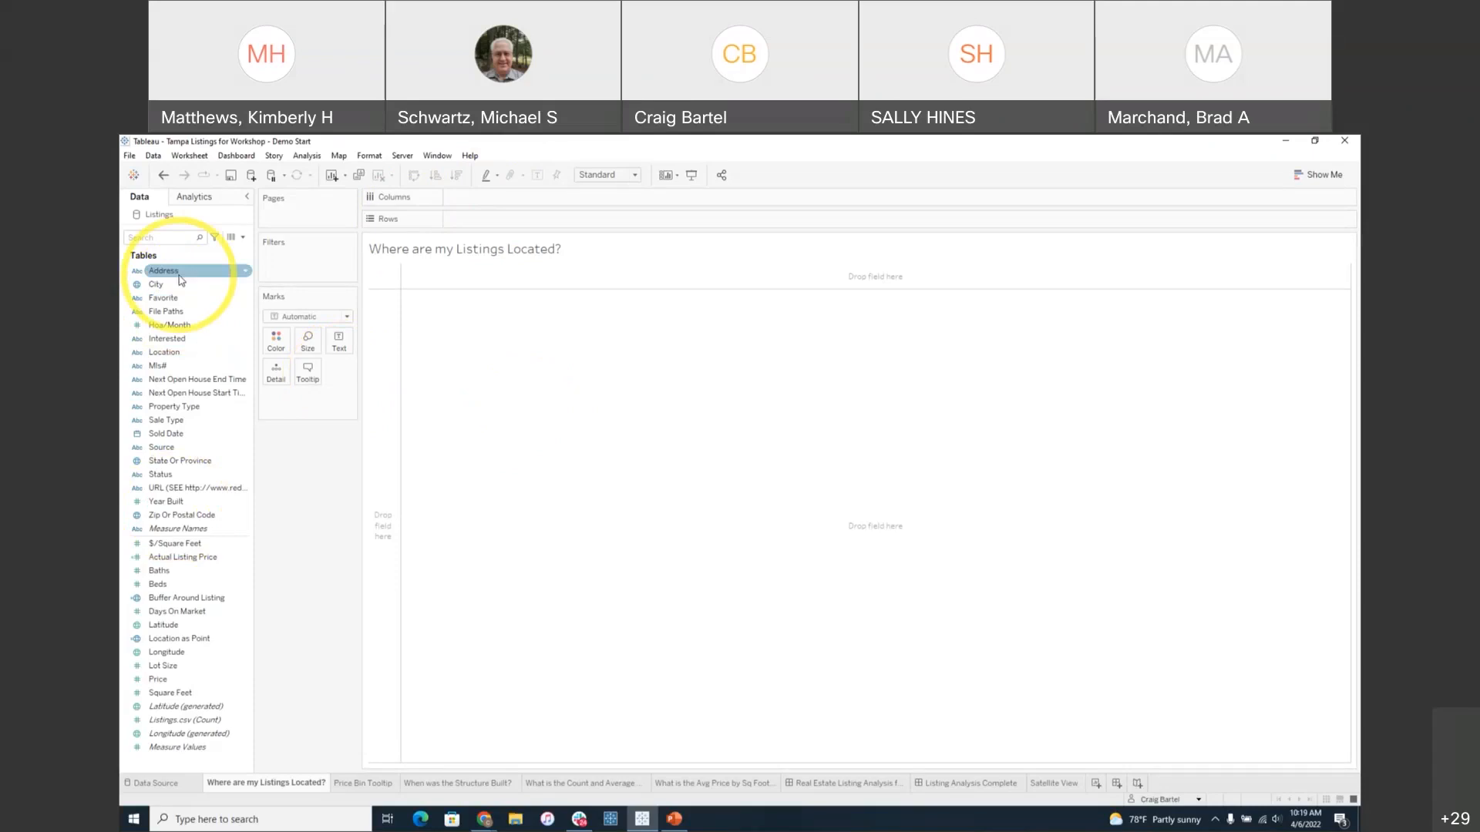
left_click(193, 559)
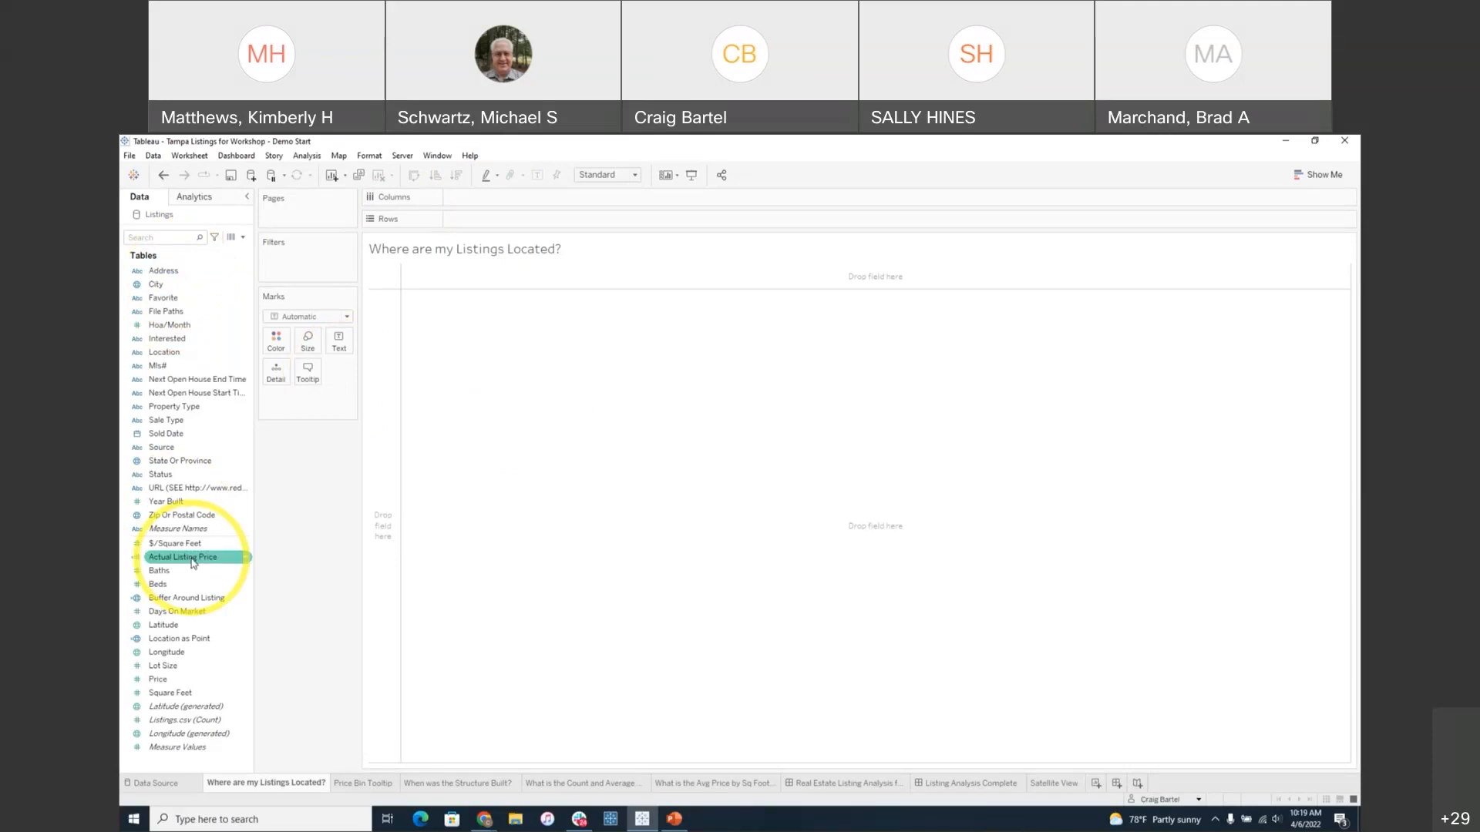
left_click(193, 571)
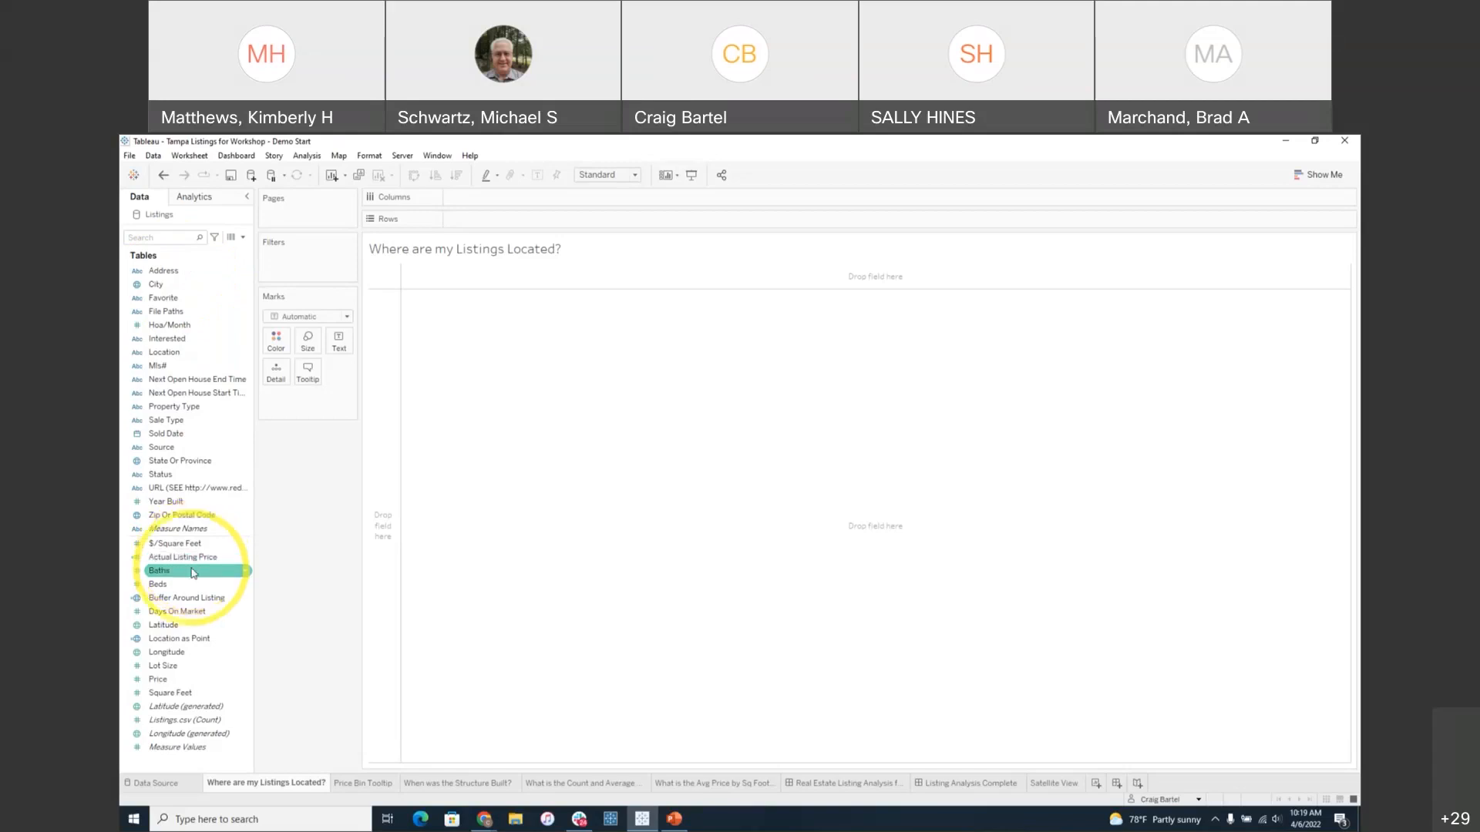
left_click(176, 407)
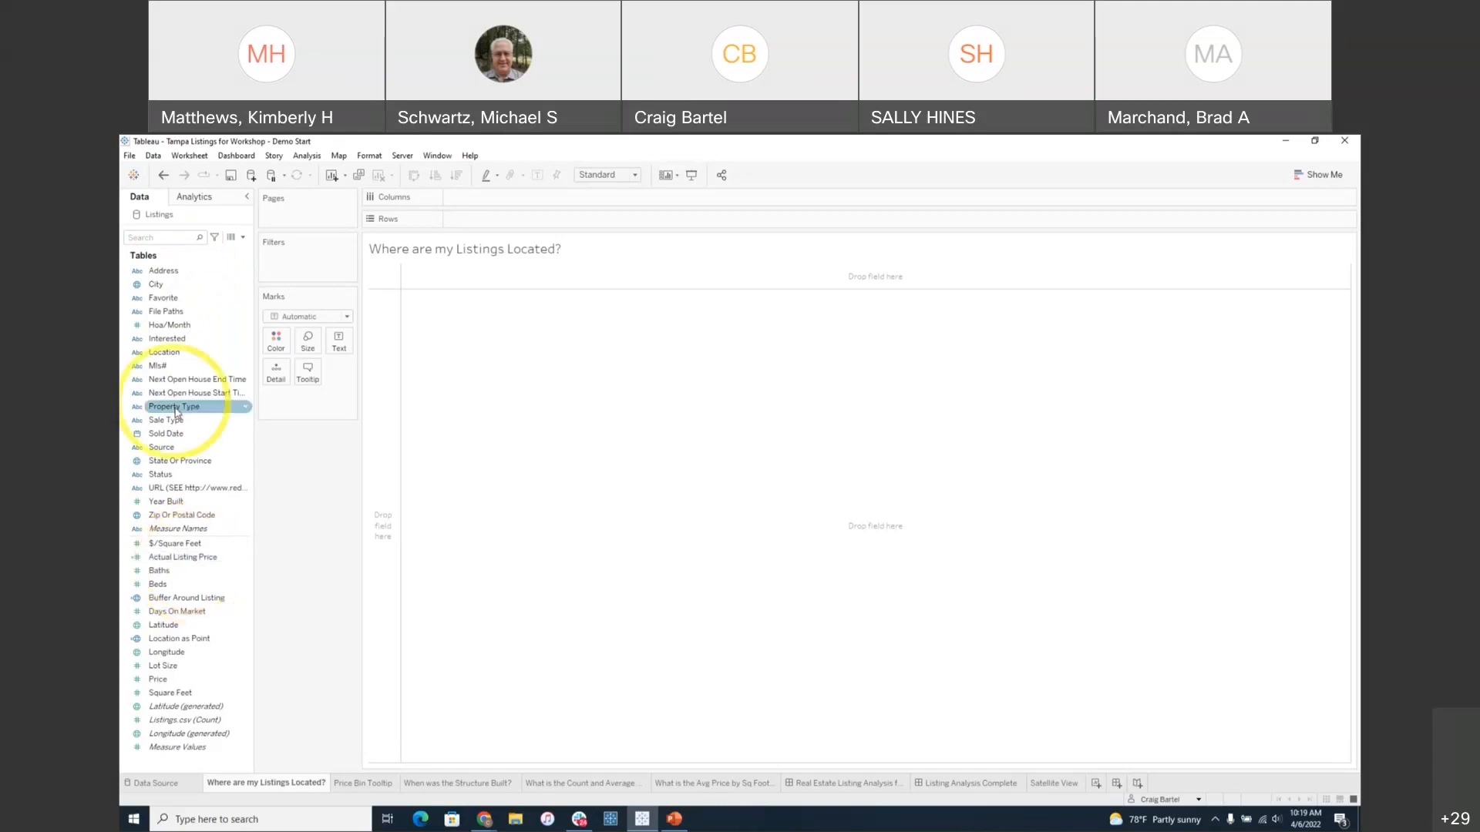
left_click(192, 354)
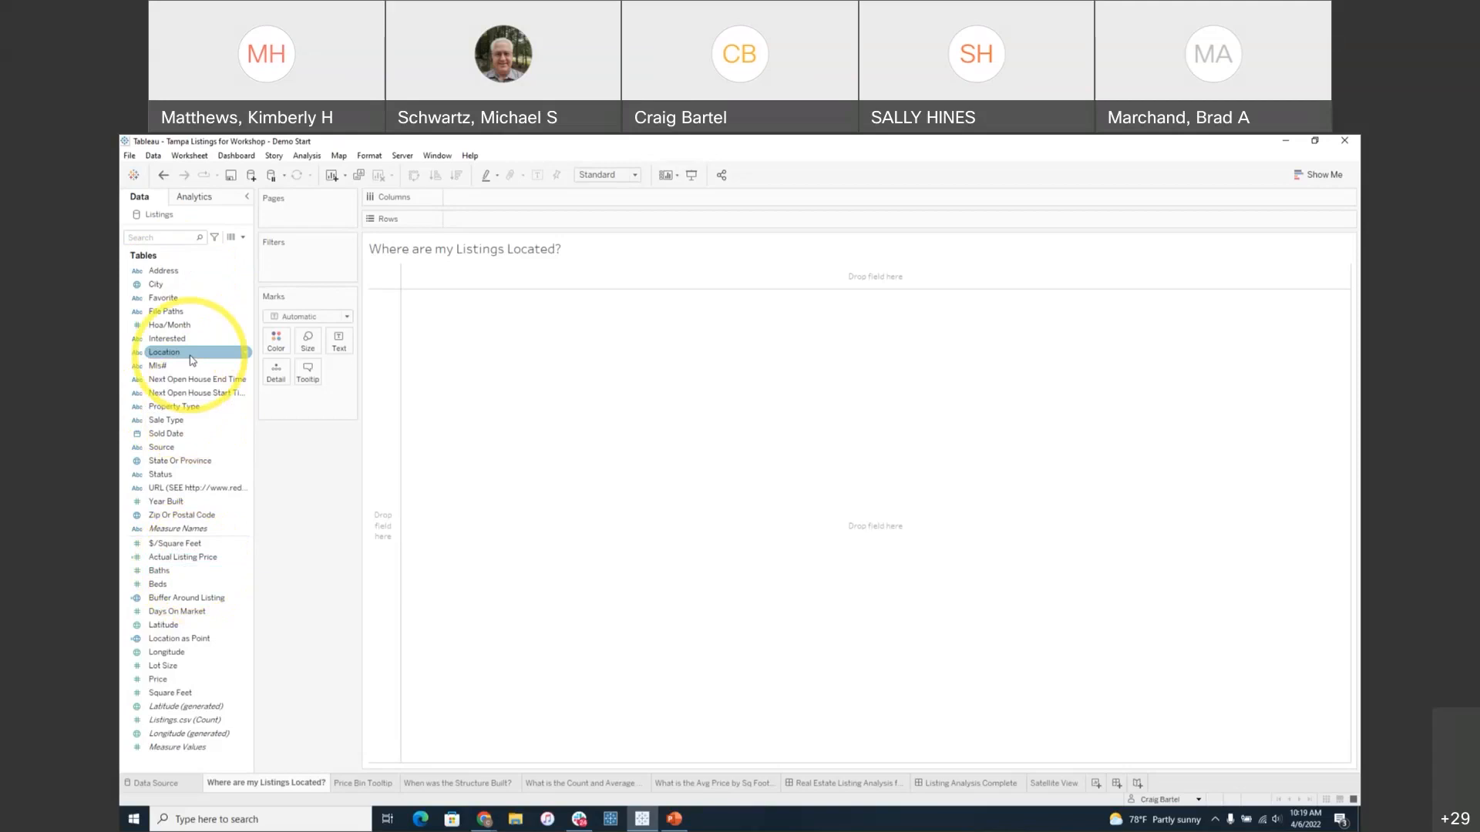
left_click(192, 286)
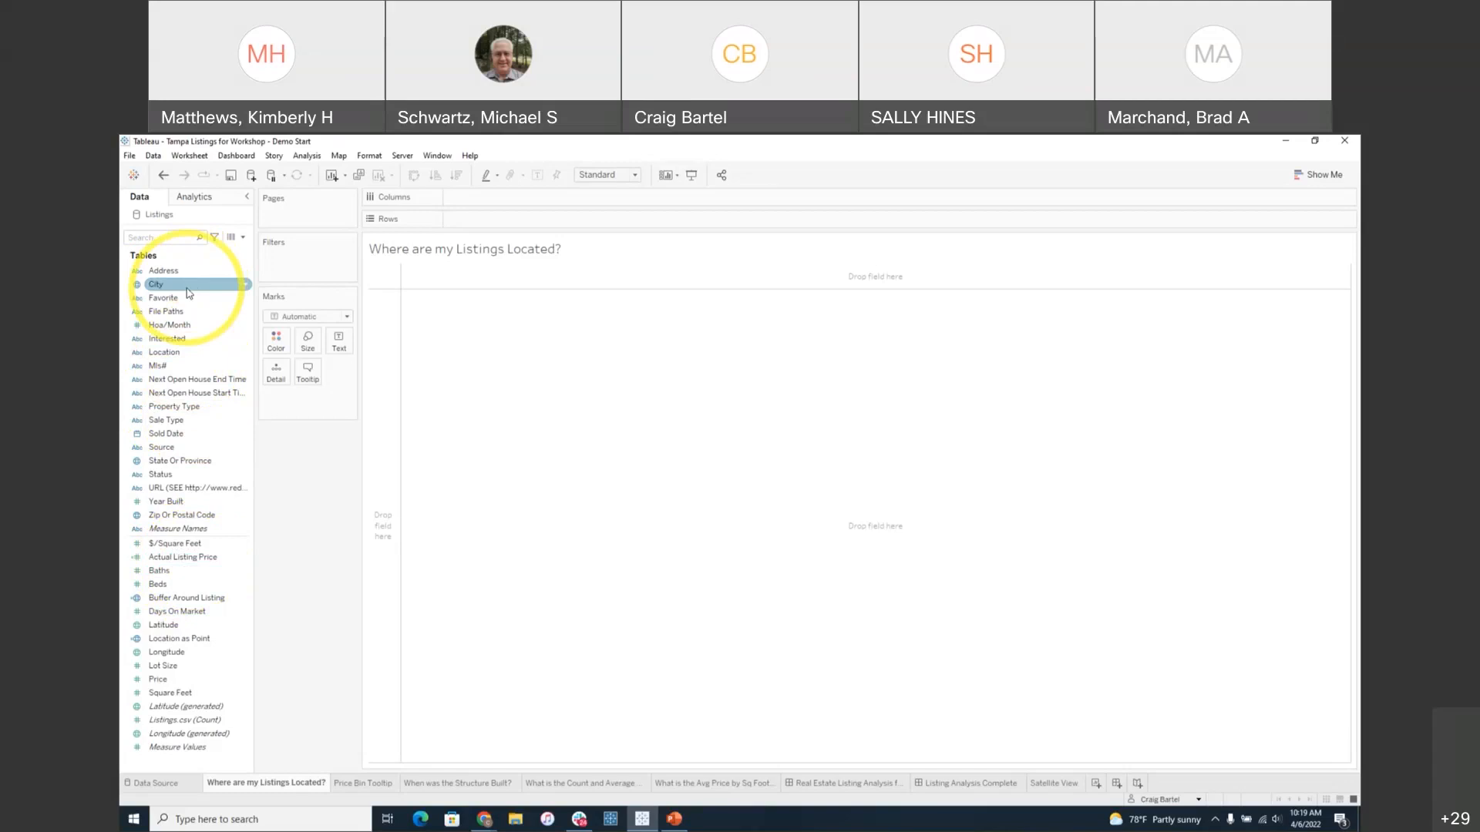
- Plot Zip Or Postal Code in the empty view as a map and check the tooltips of individual points
left_click(209, 516)
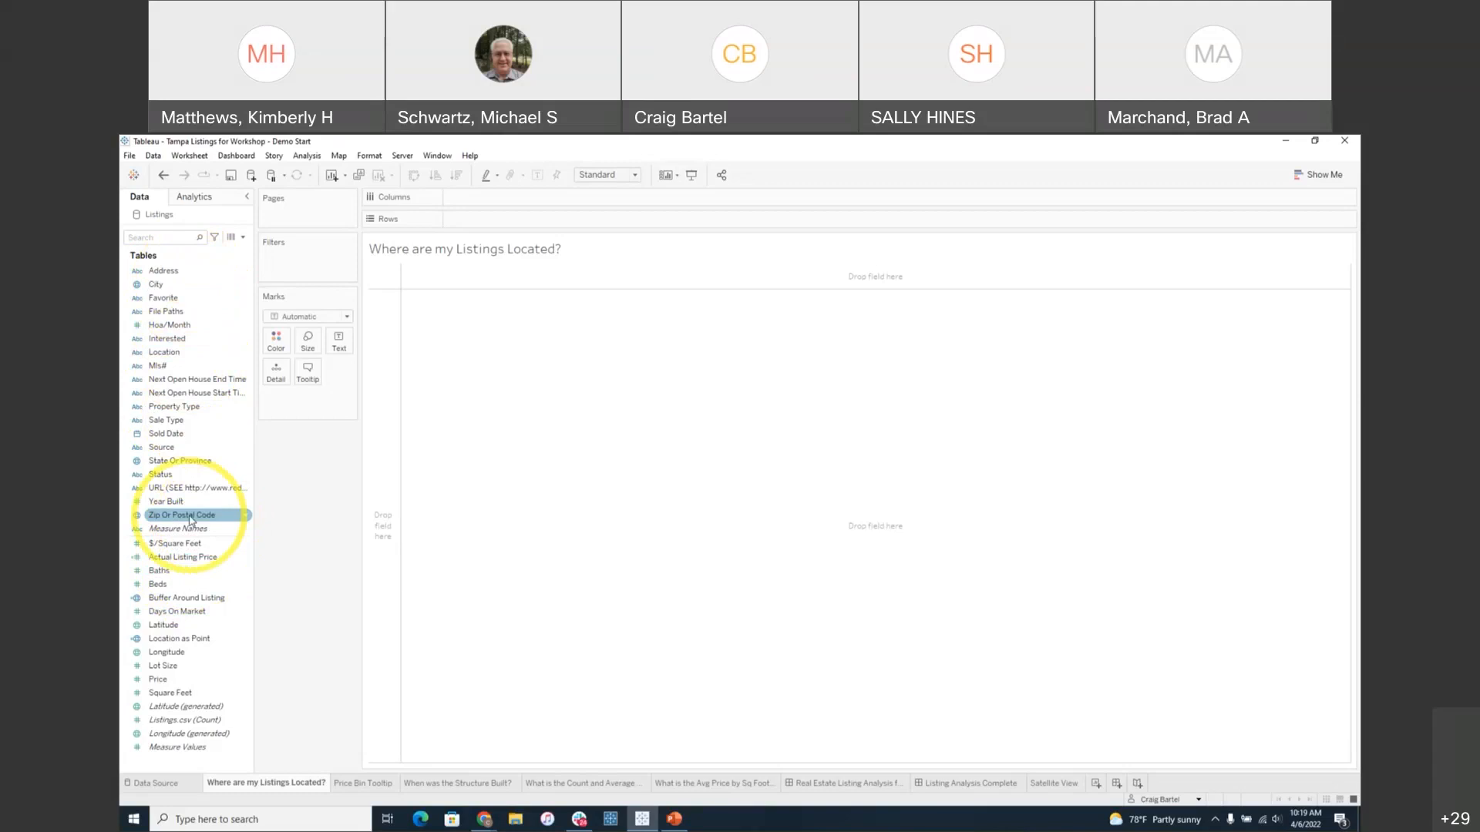
left_click(188, 523)
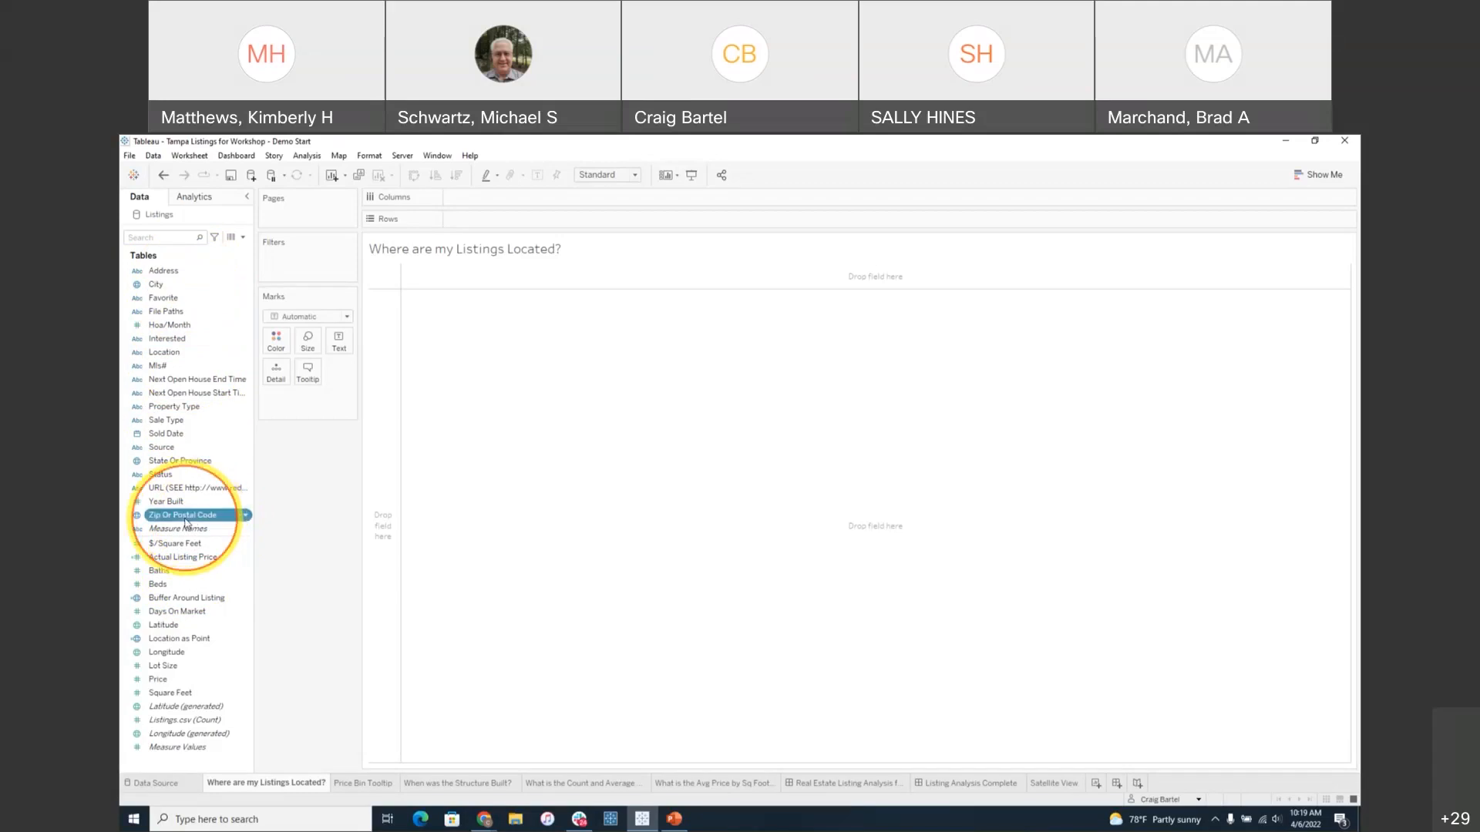
left_click_drag(186, 524, 793, 507)
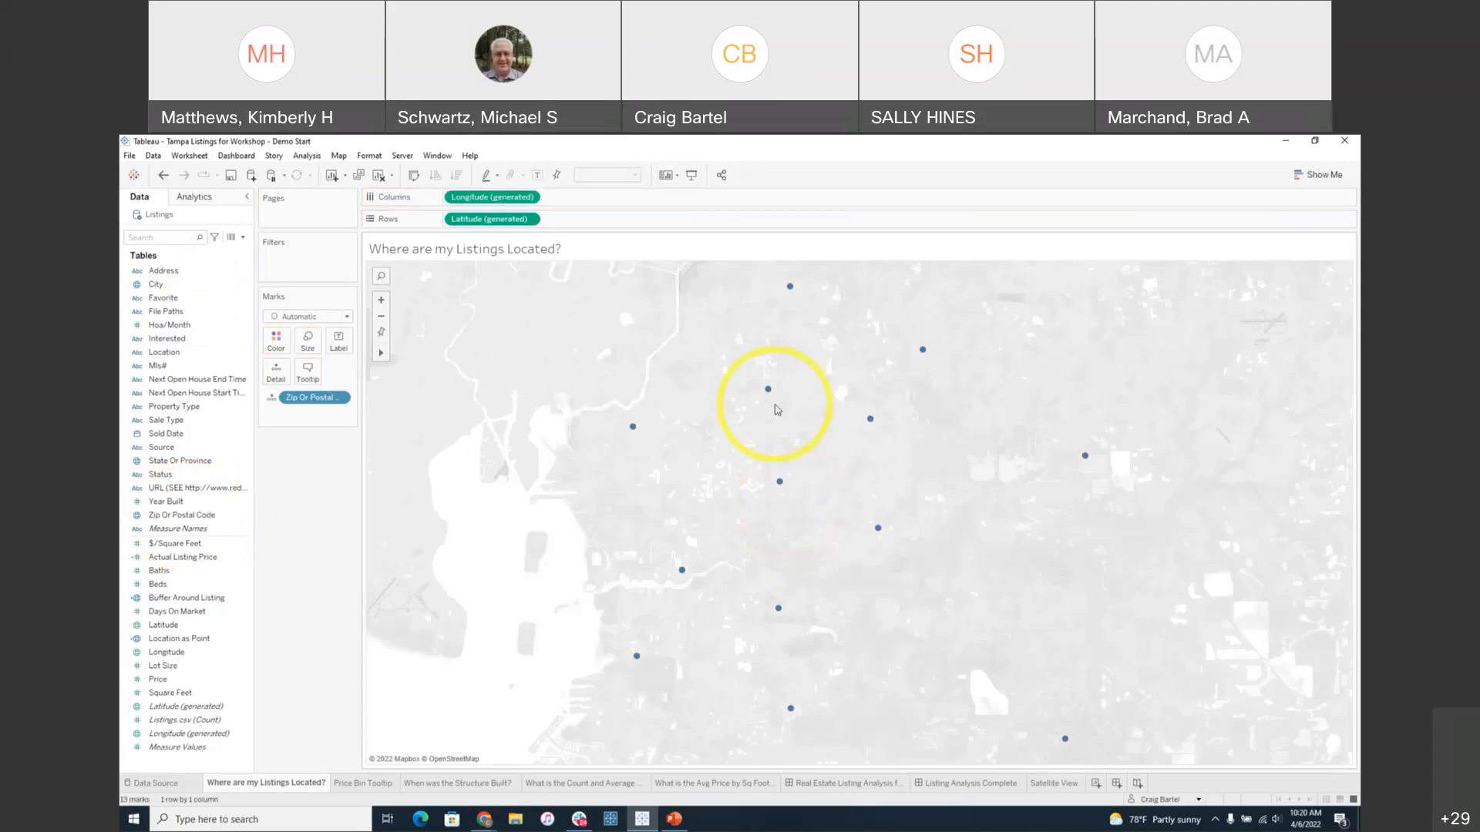
mouse_move(768, 393)
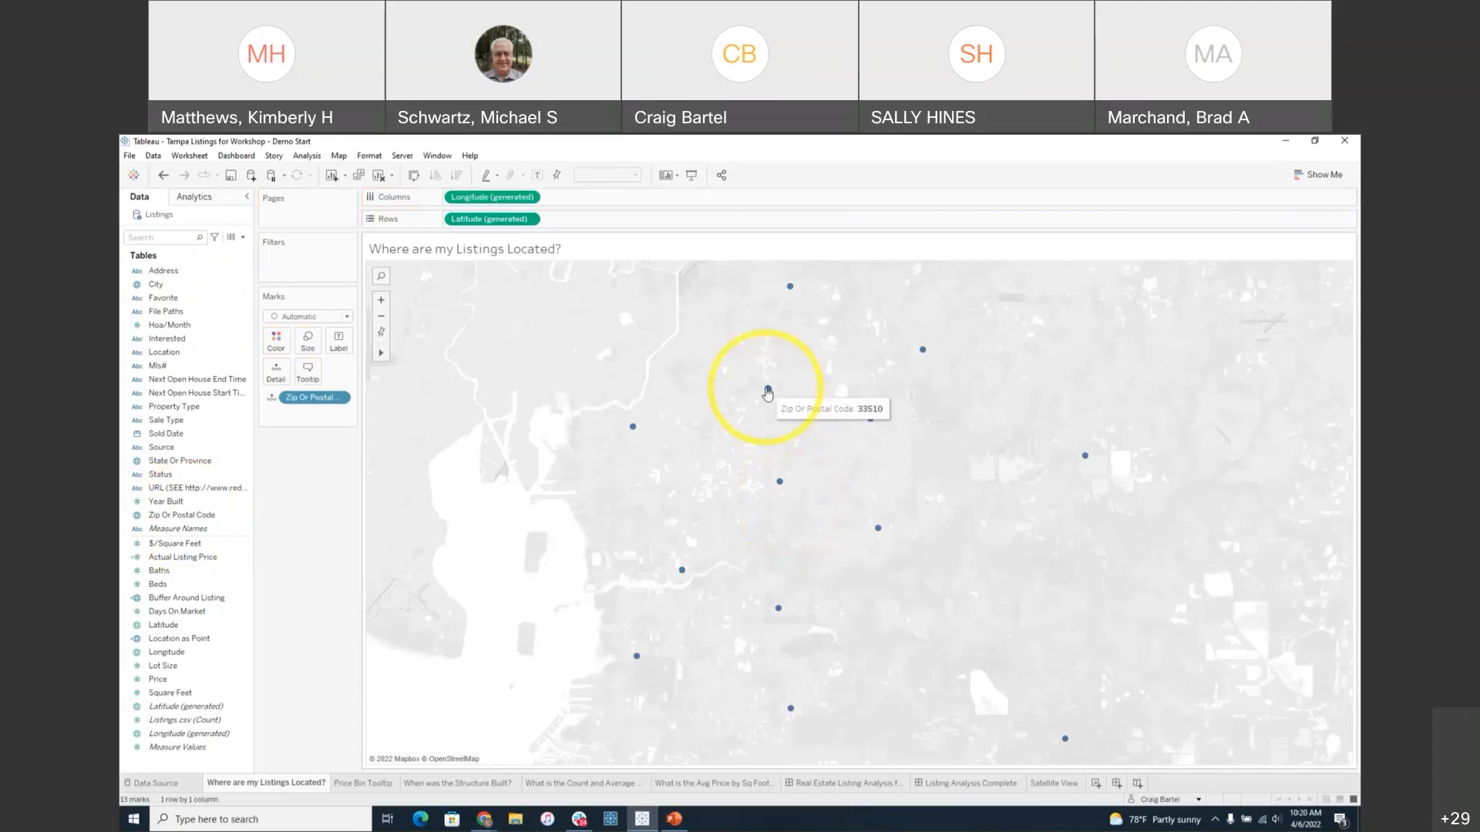
mouse_move(790, 292)
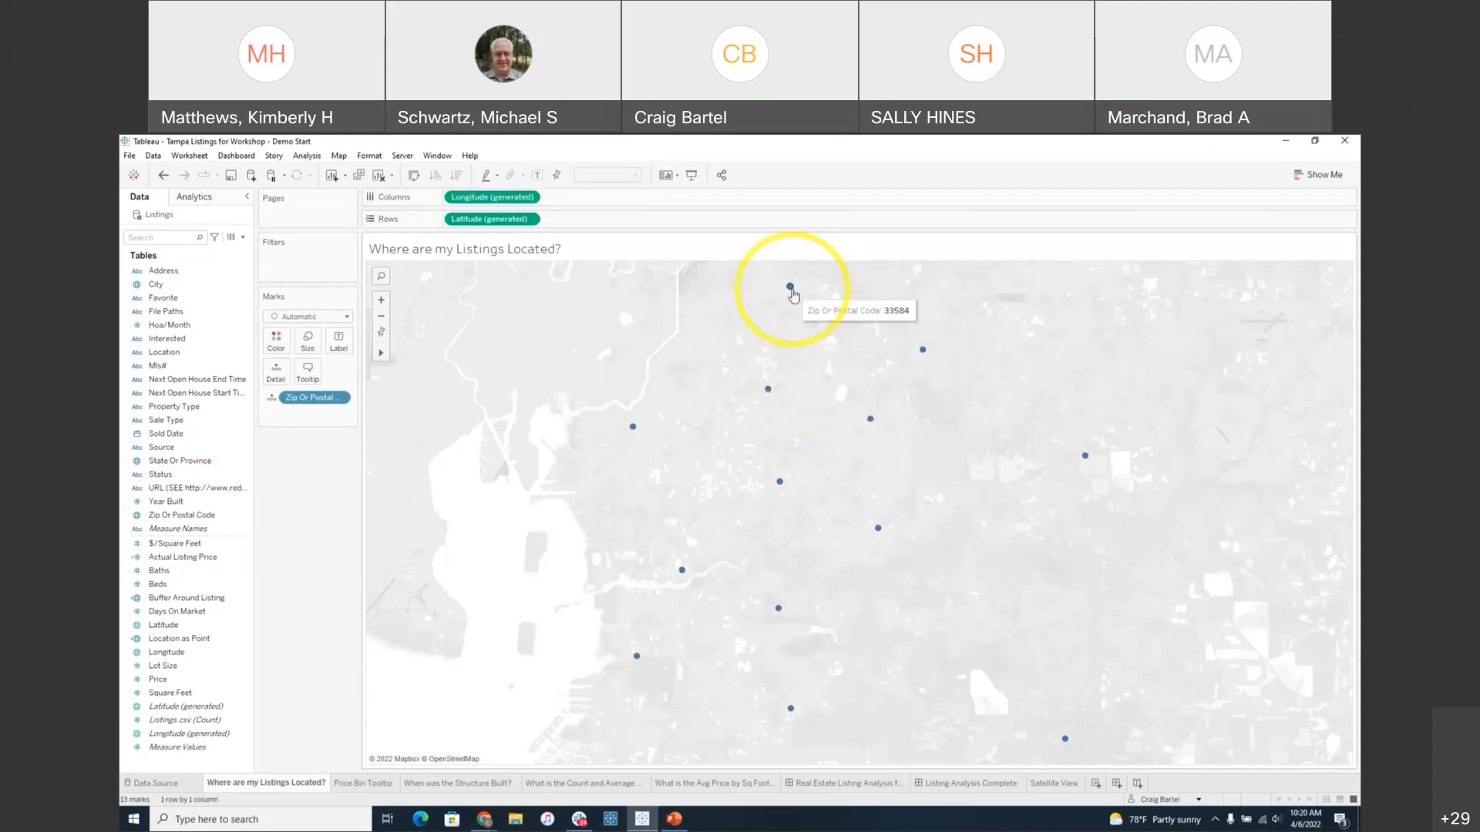
- Add Price to the color of the zip code map, aggregated as AVG(Price)
mouse_move(633, 427)
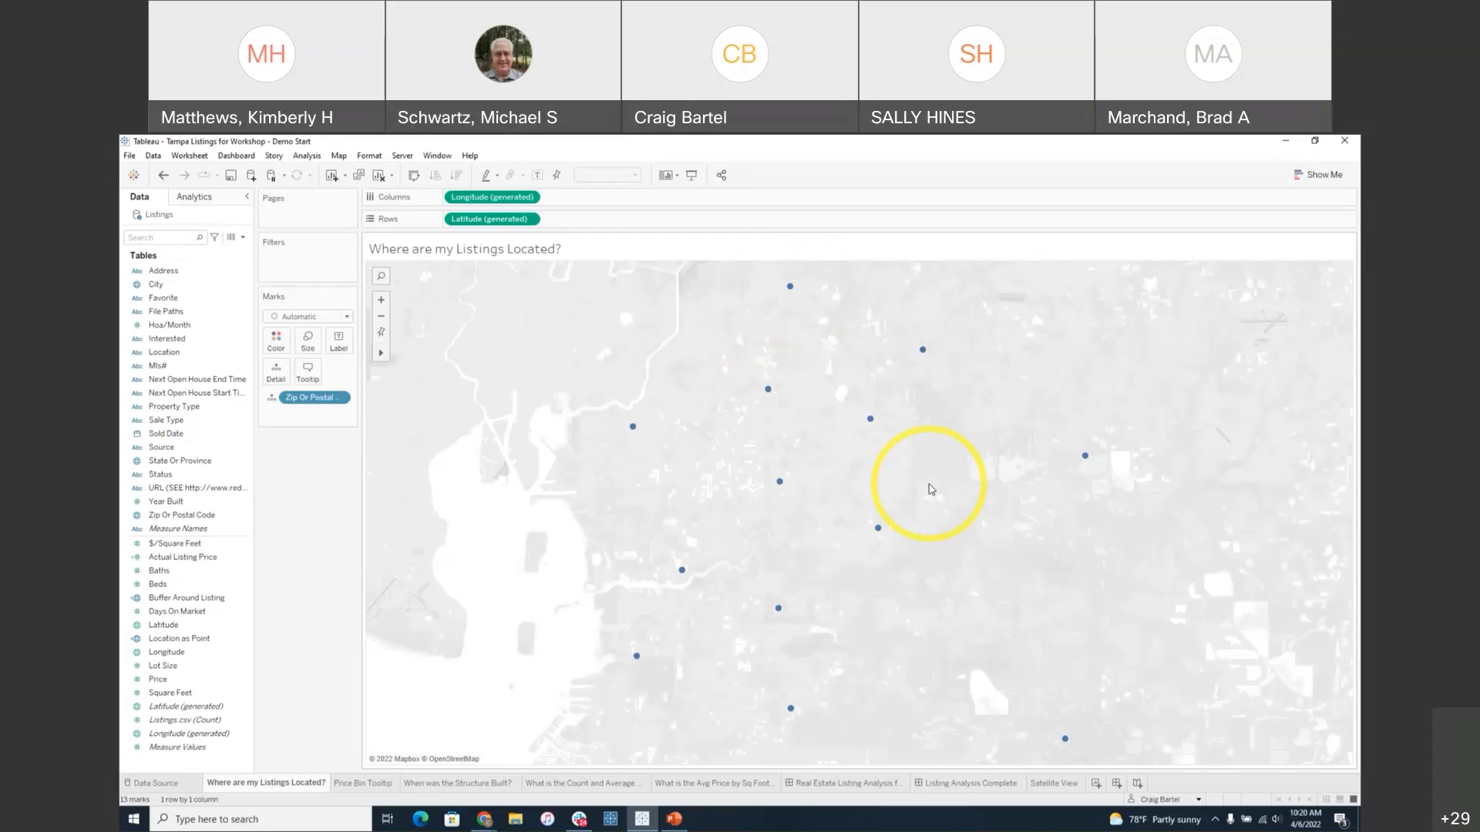
left_click(216, 685)
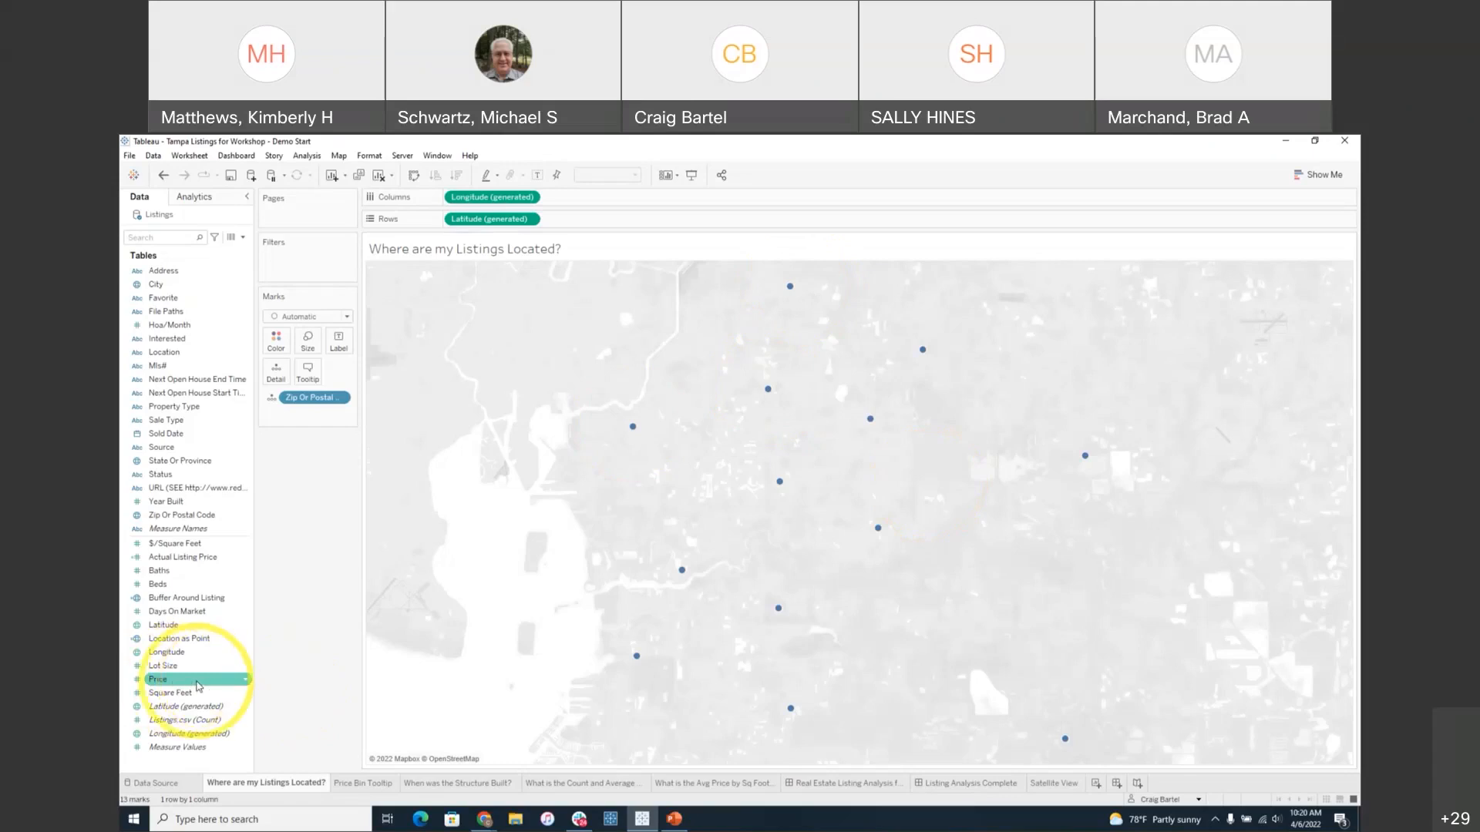
left_click(198, 687)
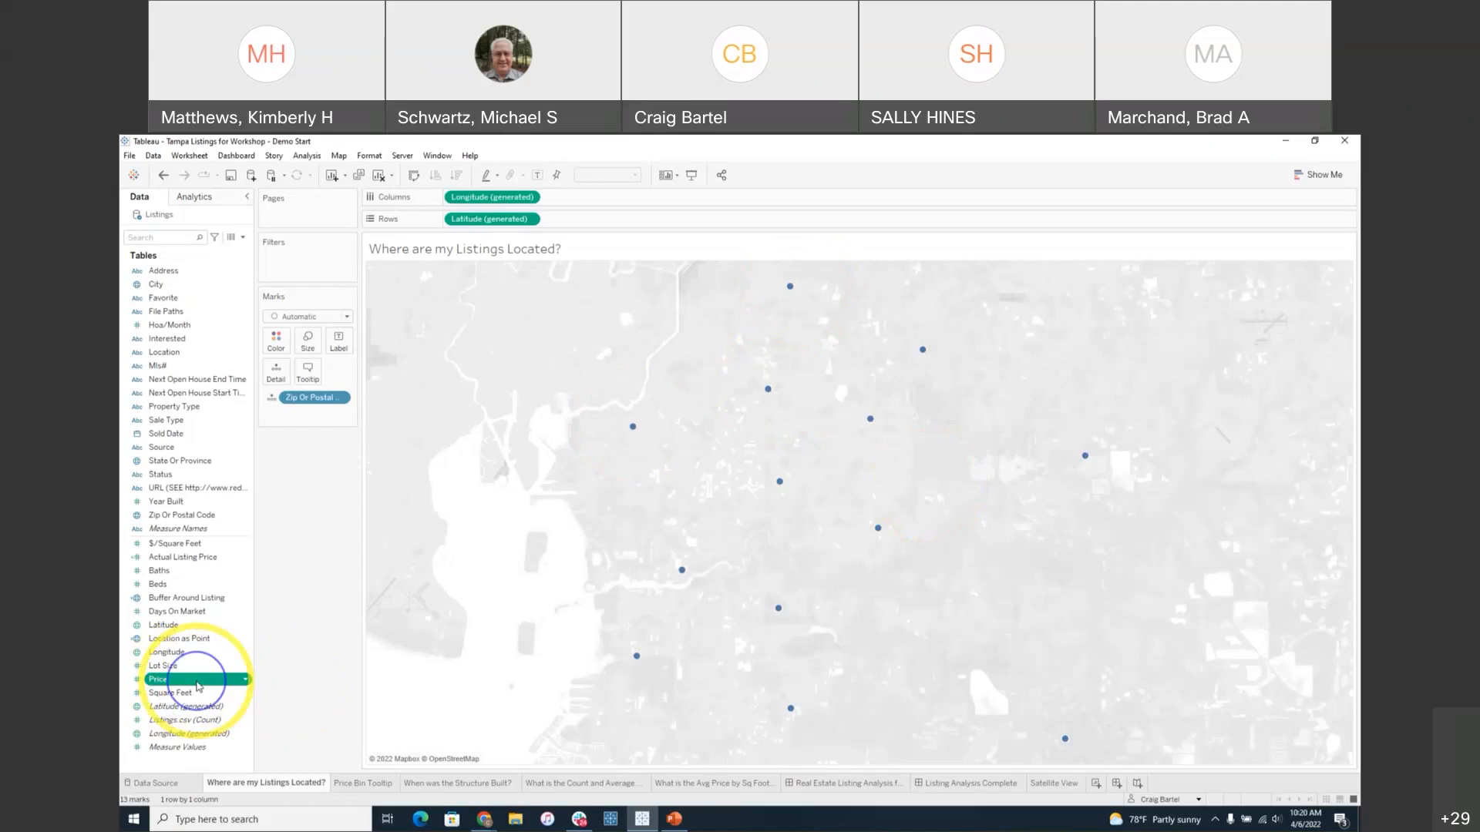
left_click_drag(198, 686, 280, 348)
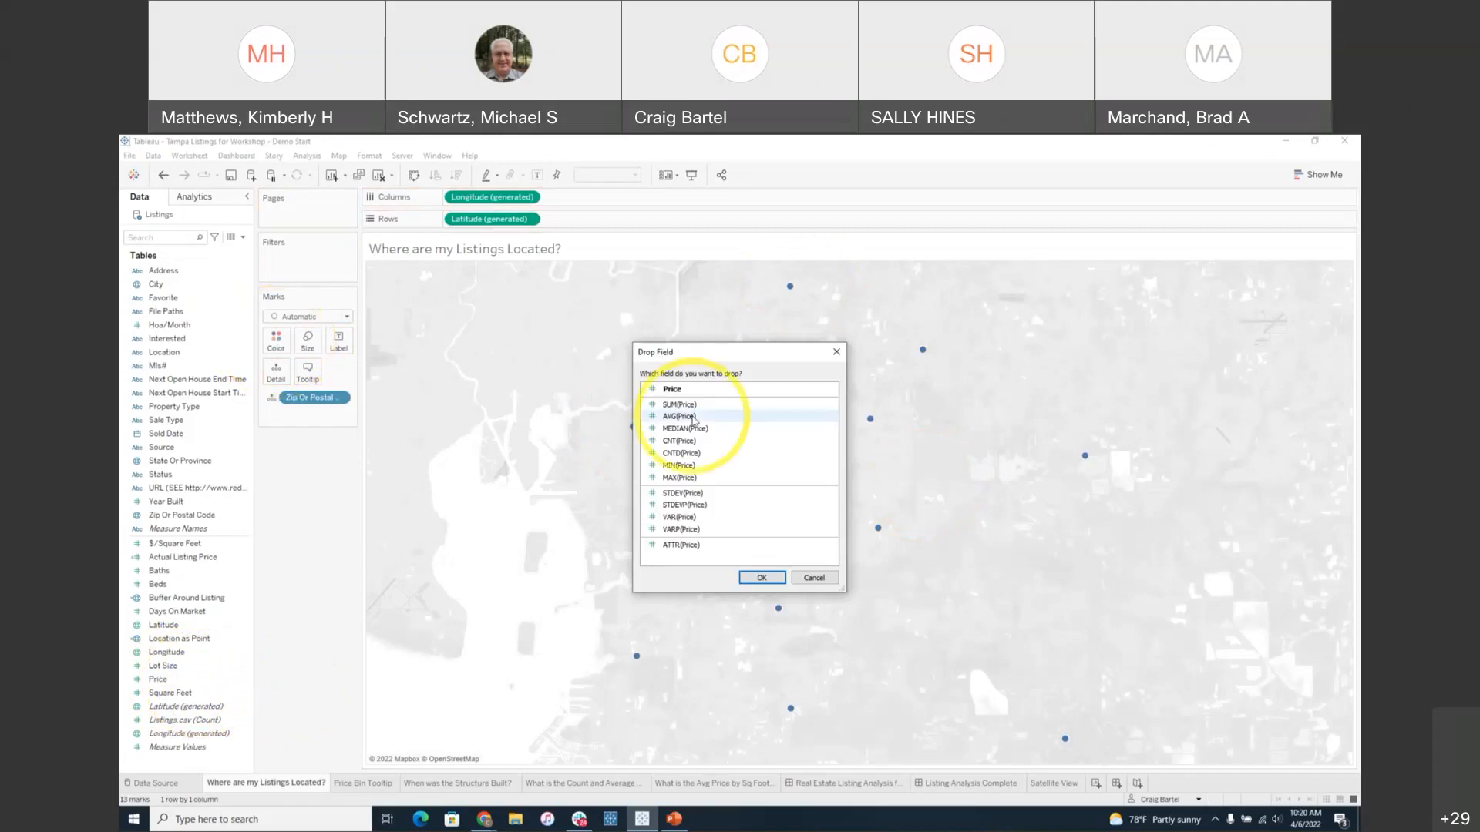
left_click(694, 419)
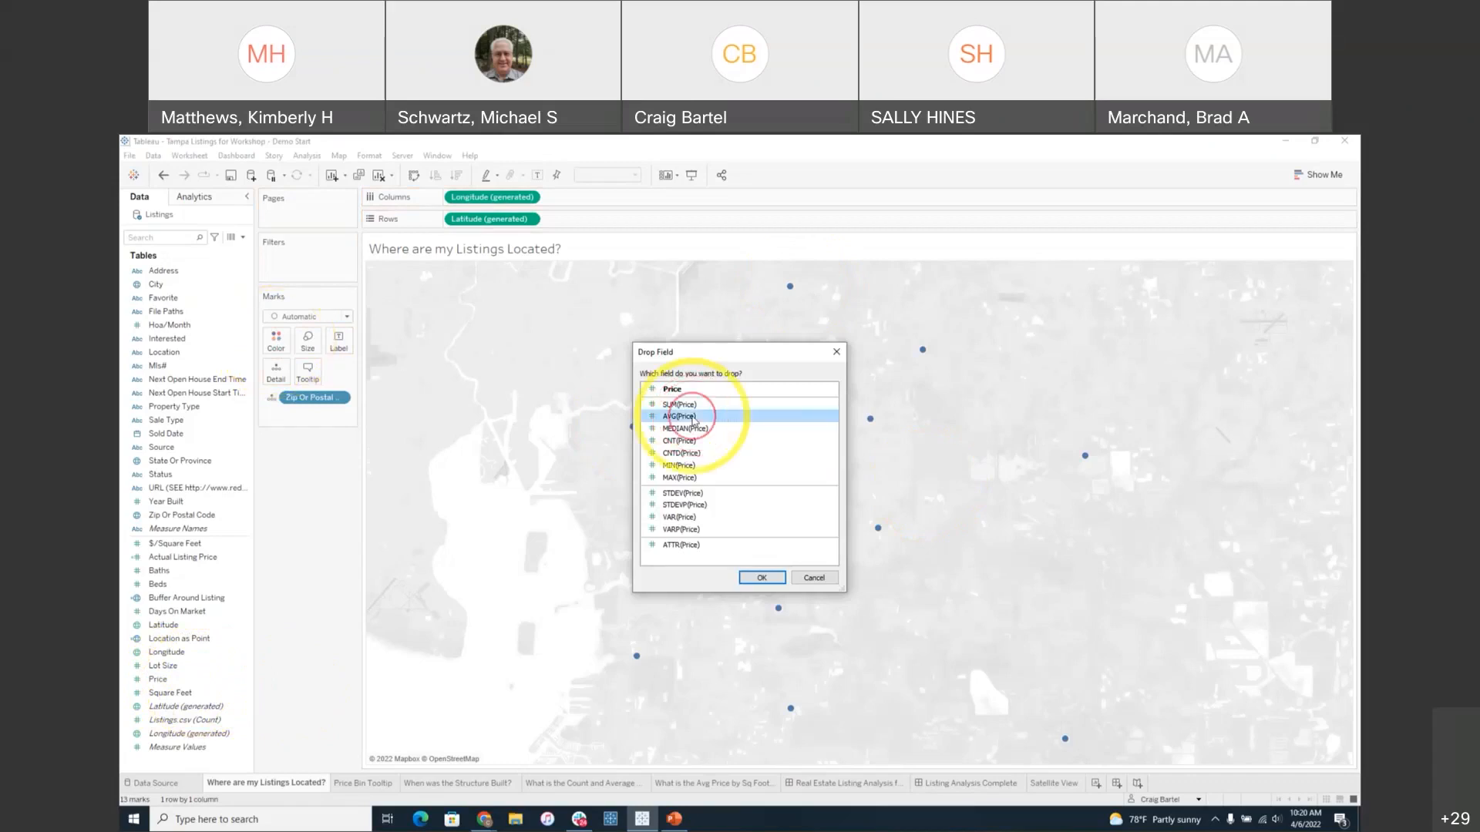
left_click(761, 578)
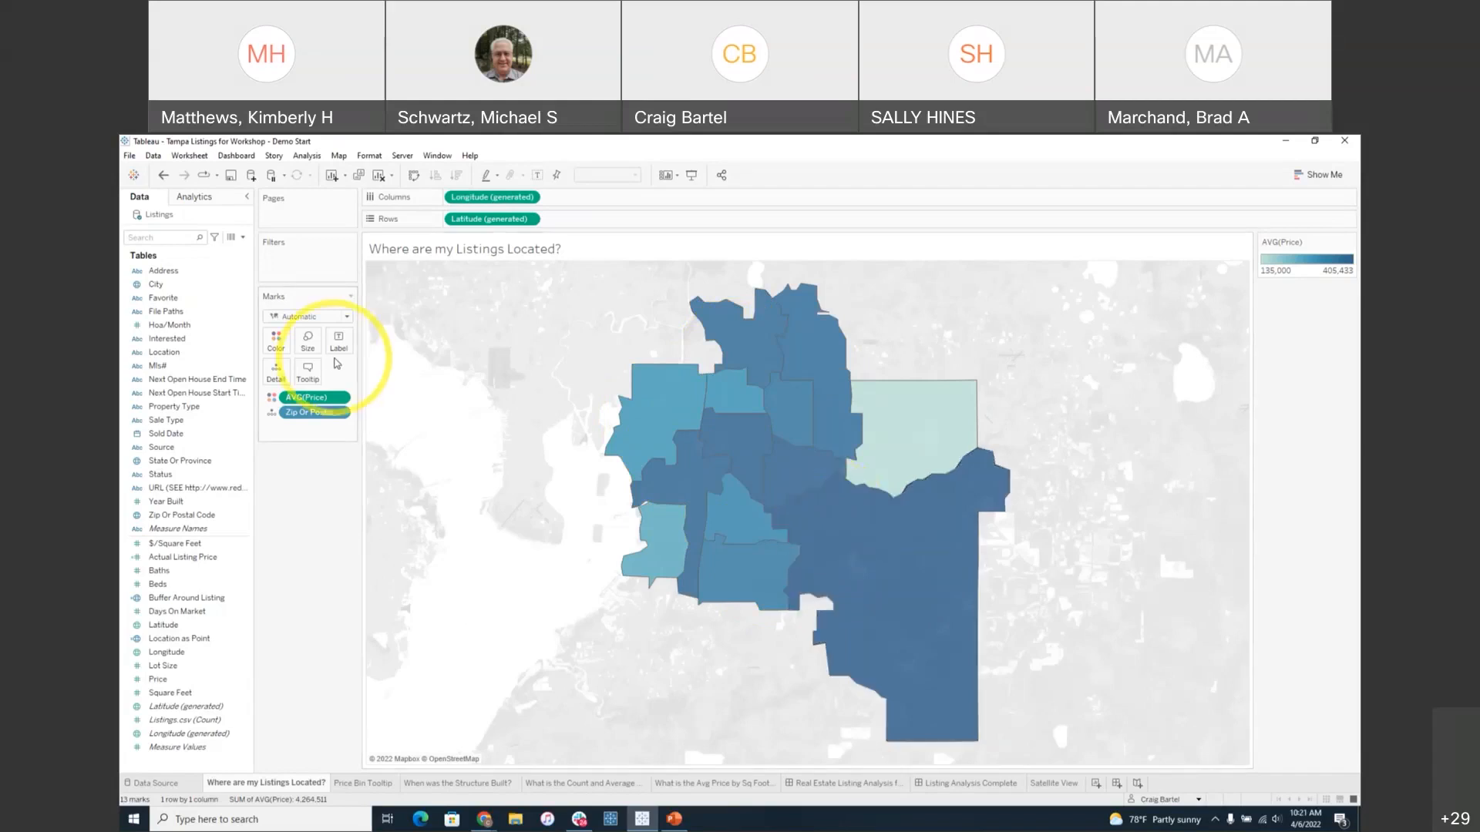
mouse_move(693, 484)
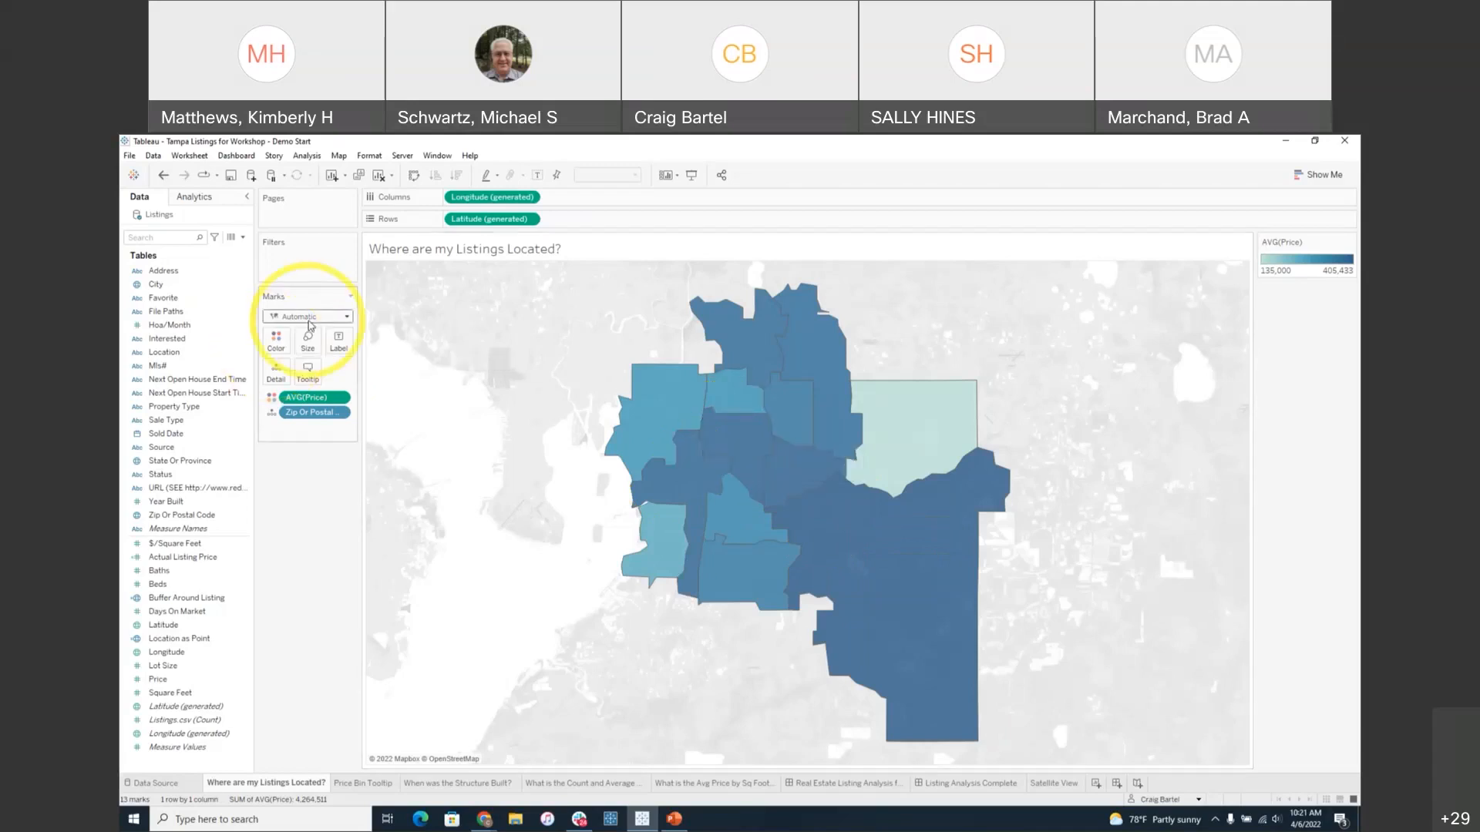
- Label each zip code area with AVG(Price) while keeping the average price on color as well
left_click(275, 344)
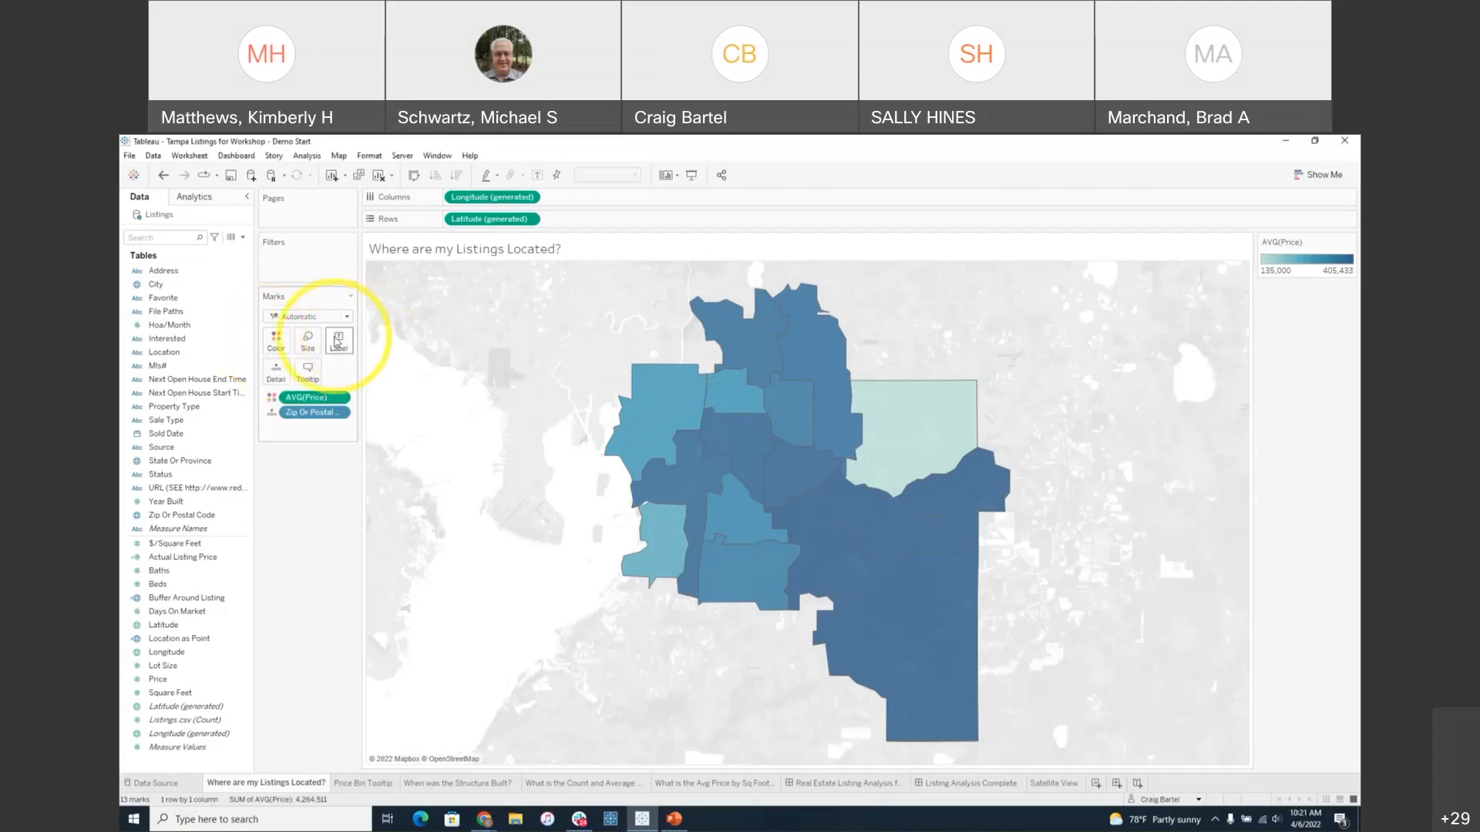
left_click_drag(314, 397, 337, 345)
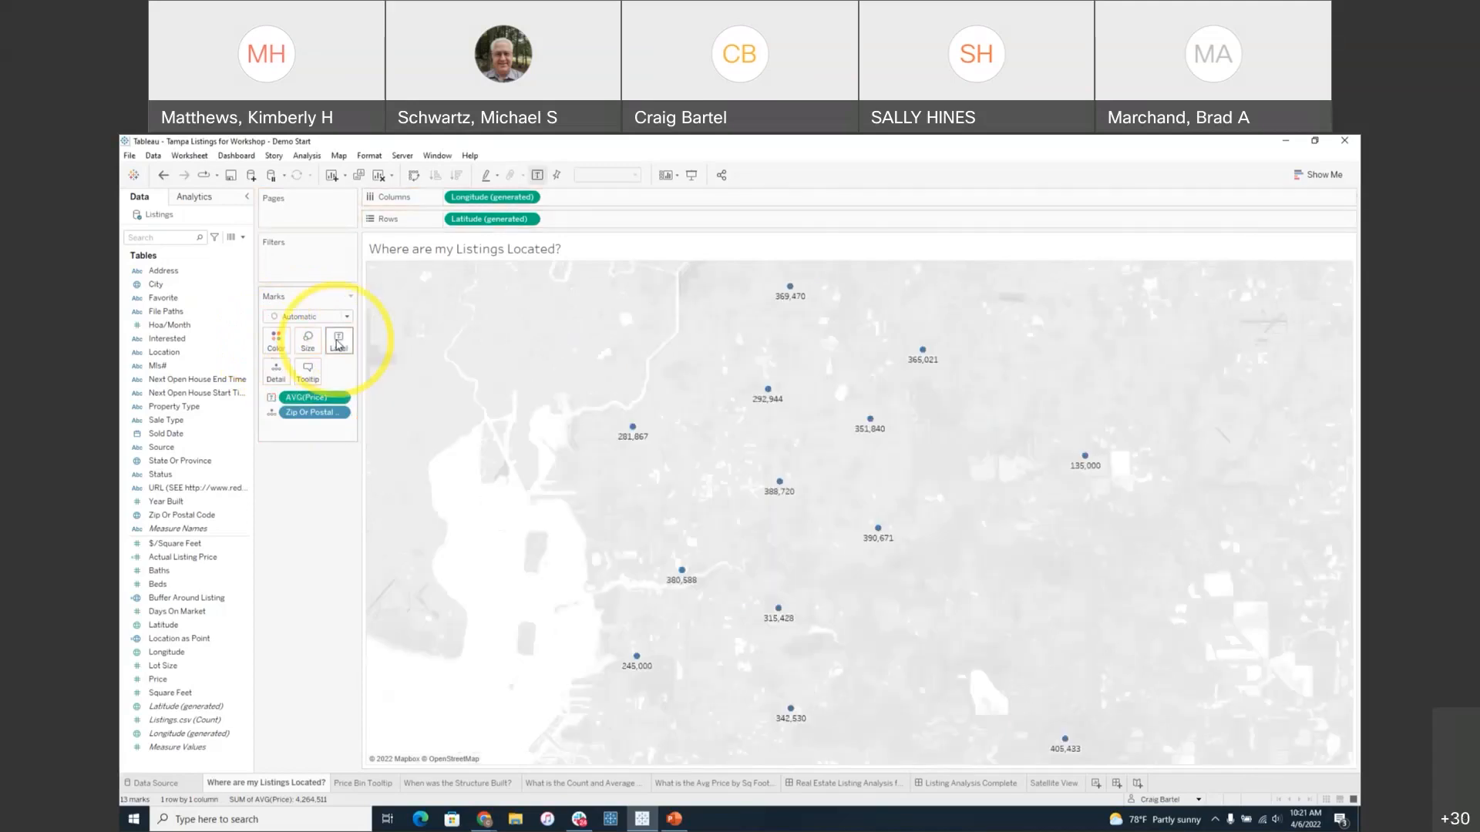
left_click(163, 175)
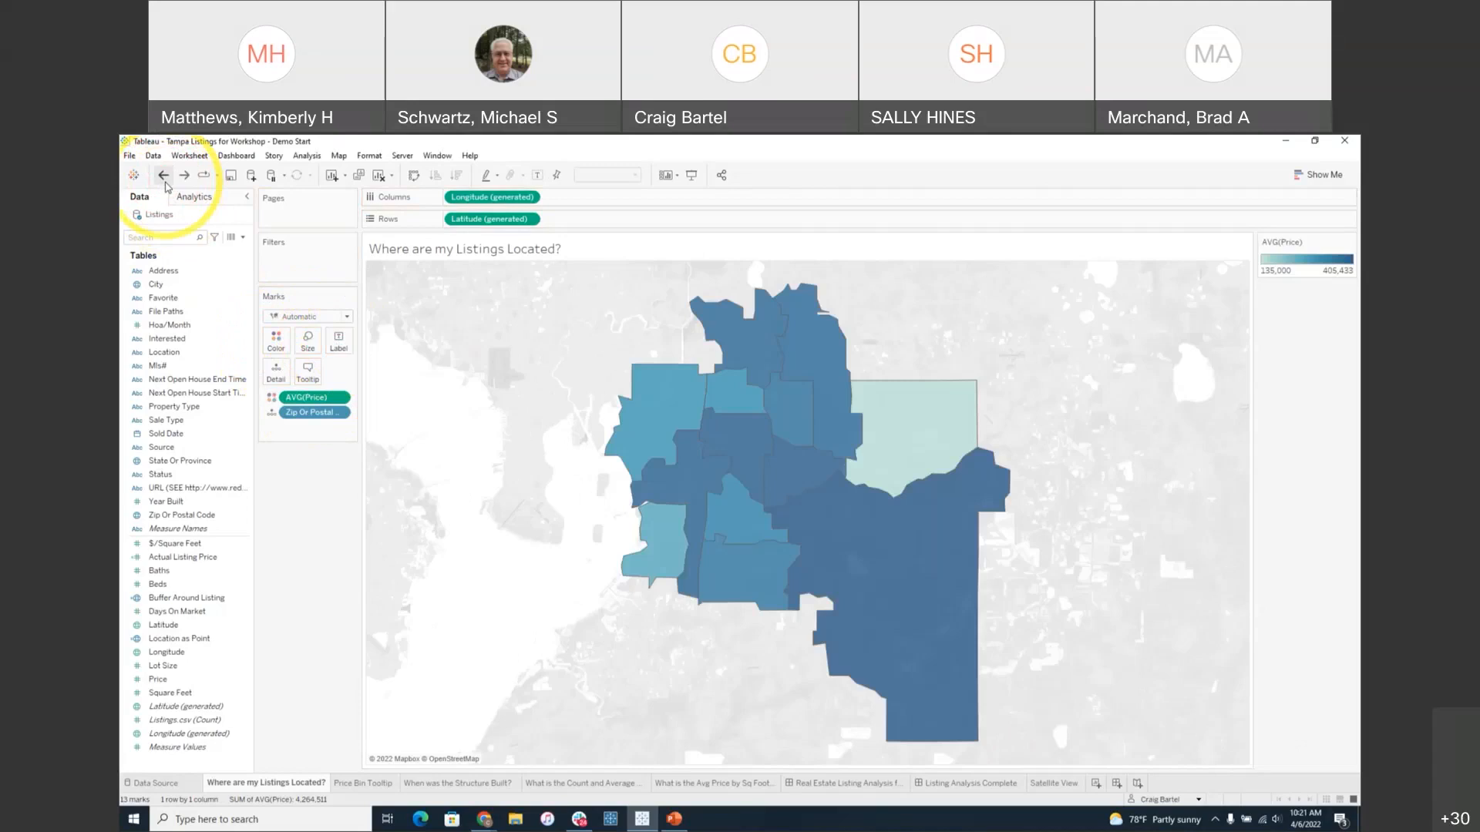
left_click(301, 399)
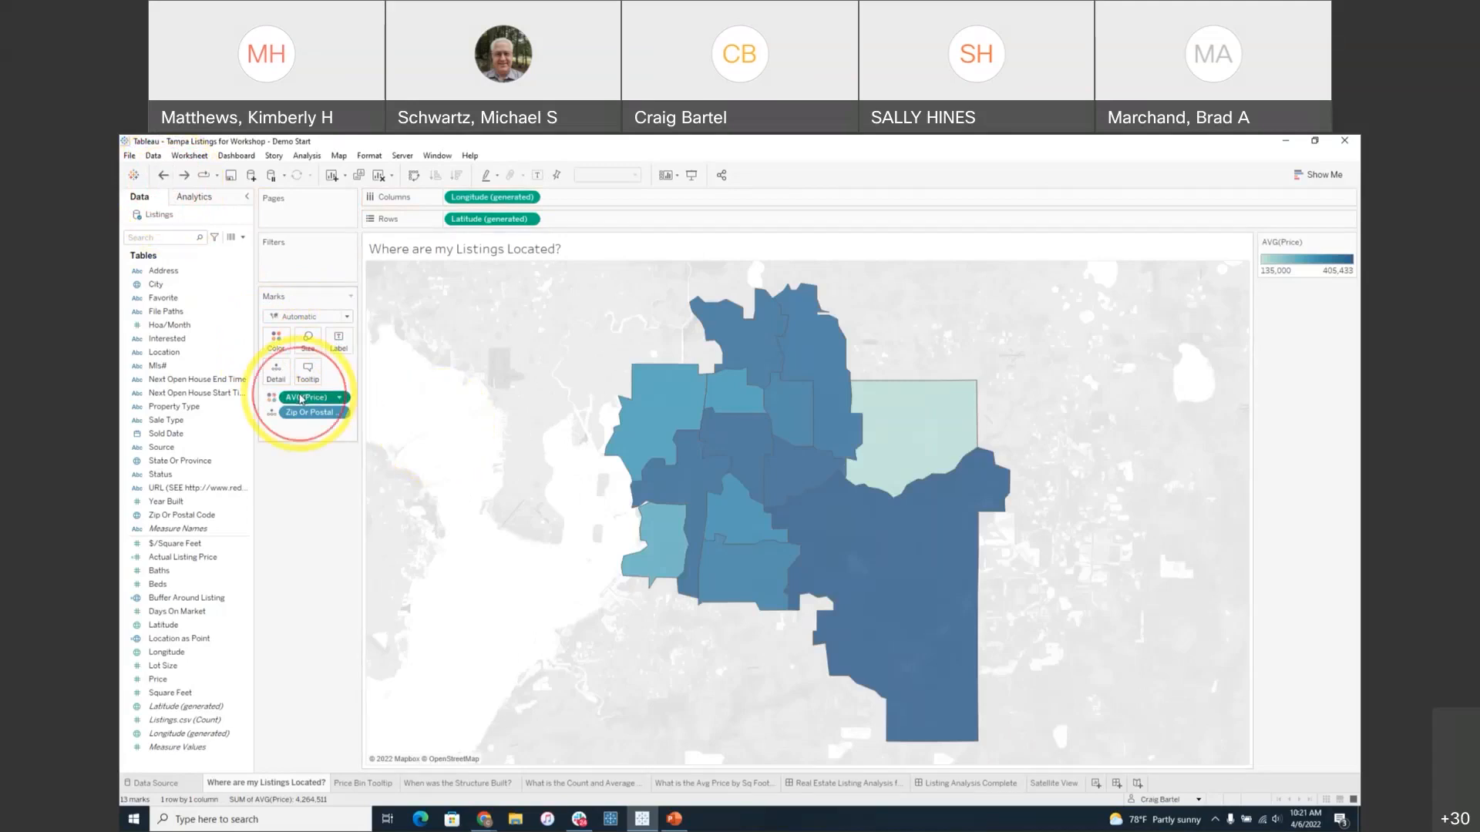
left_click_drag(301, 398, 336, 347)
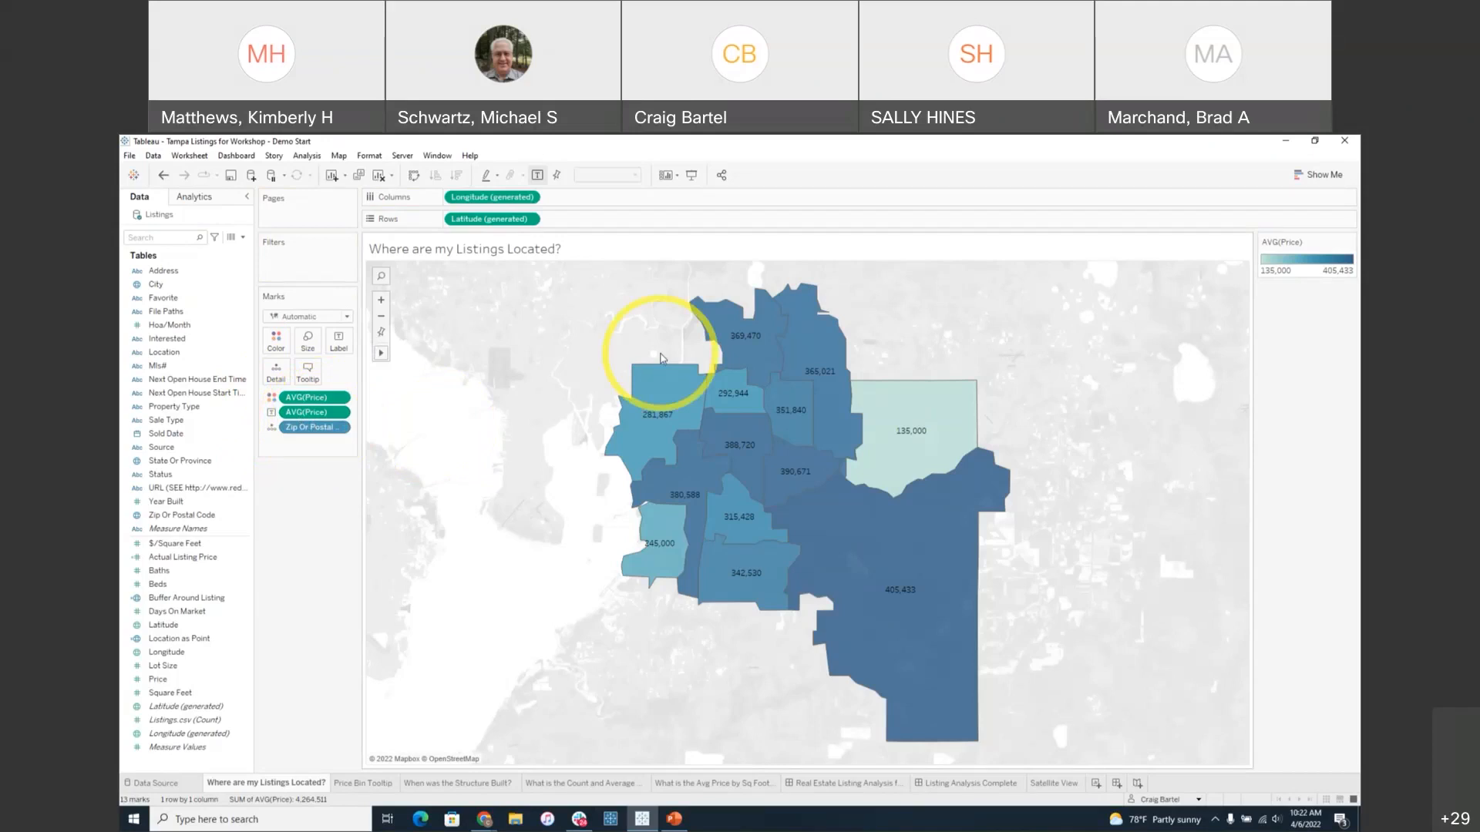
- Set the background map to Streets and reduce the color opacity of the zip code areas to 24%
left_click(338, 154)
mouse_move(358, 171)
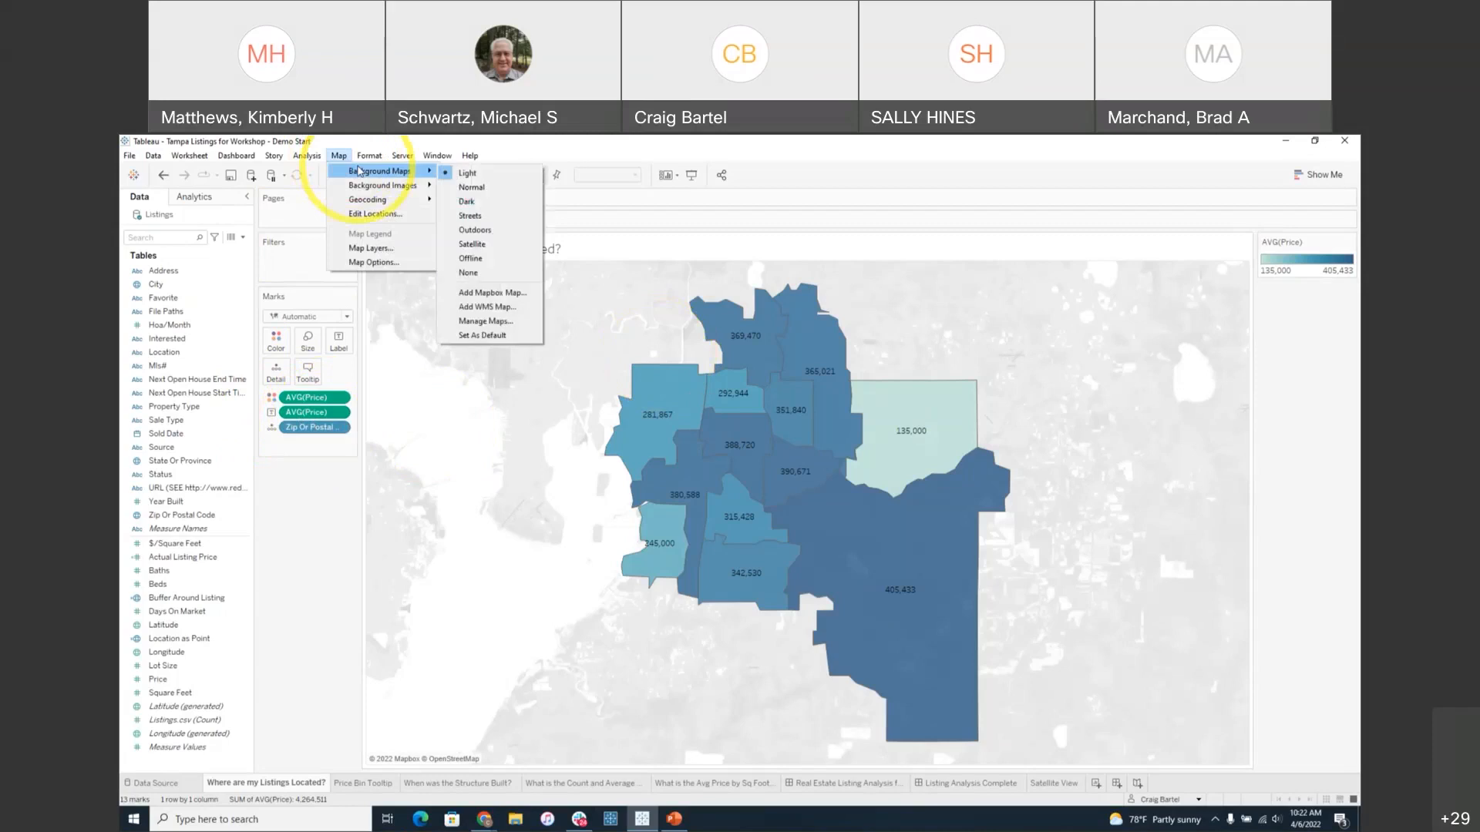
left_click(472, 216)
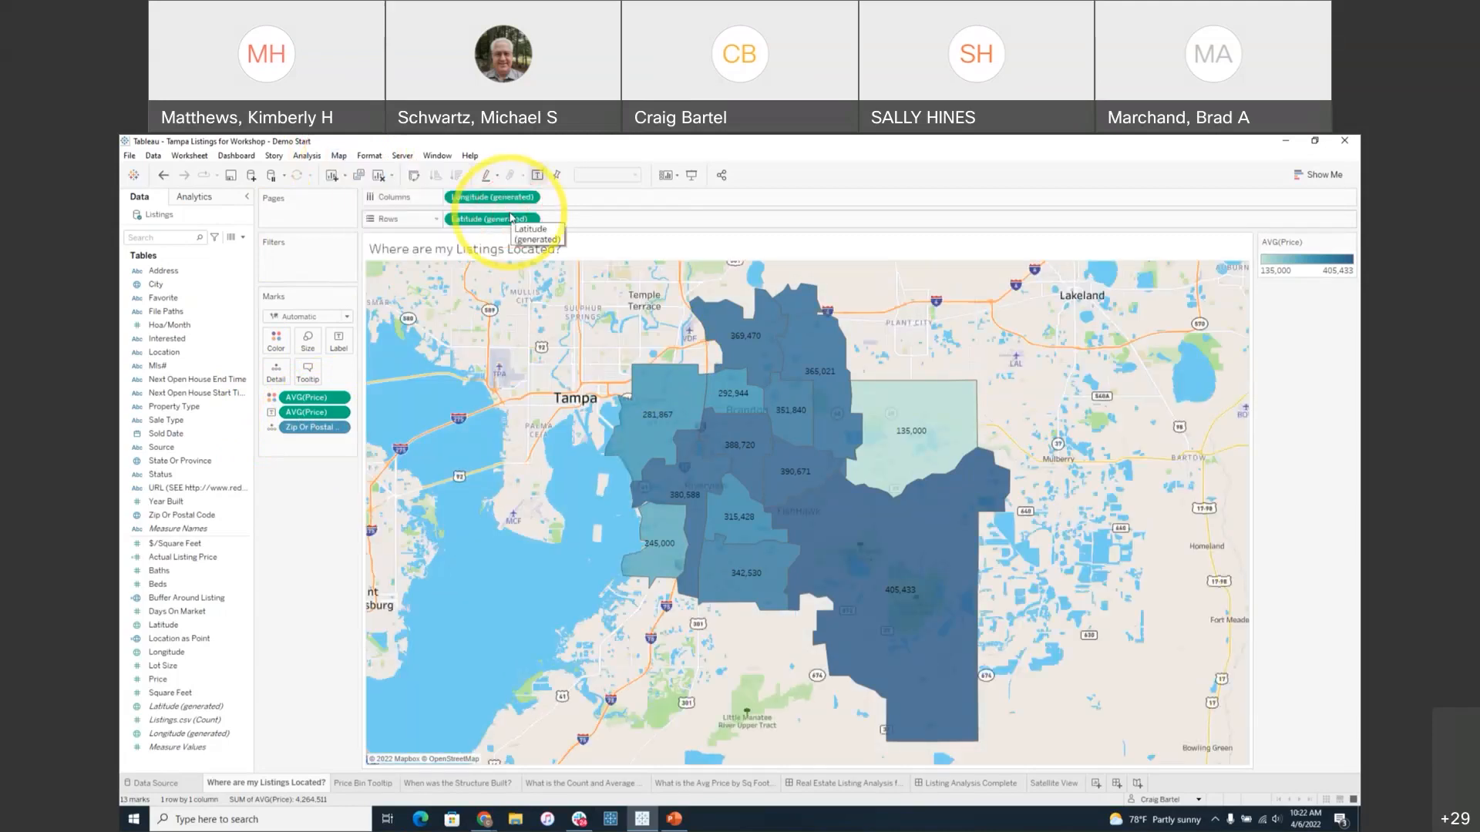
left_click(280, 347)
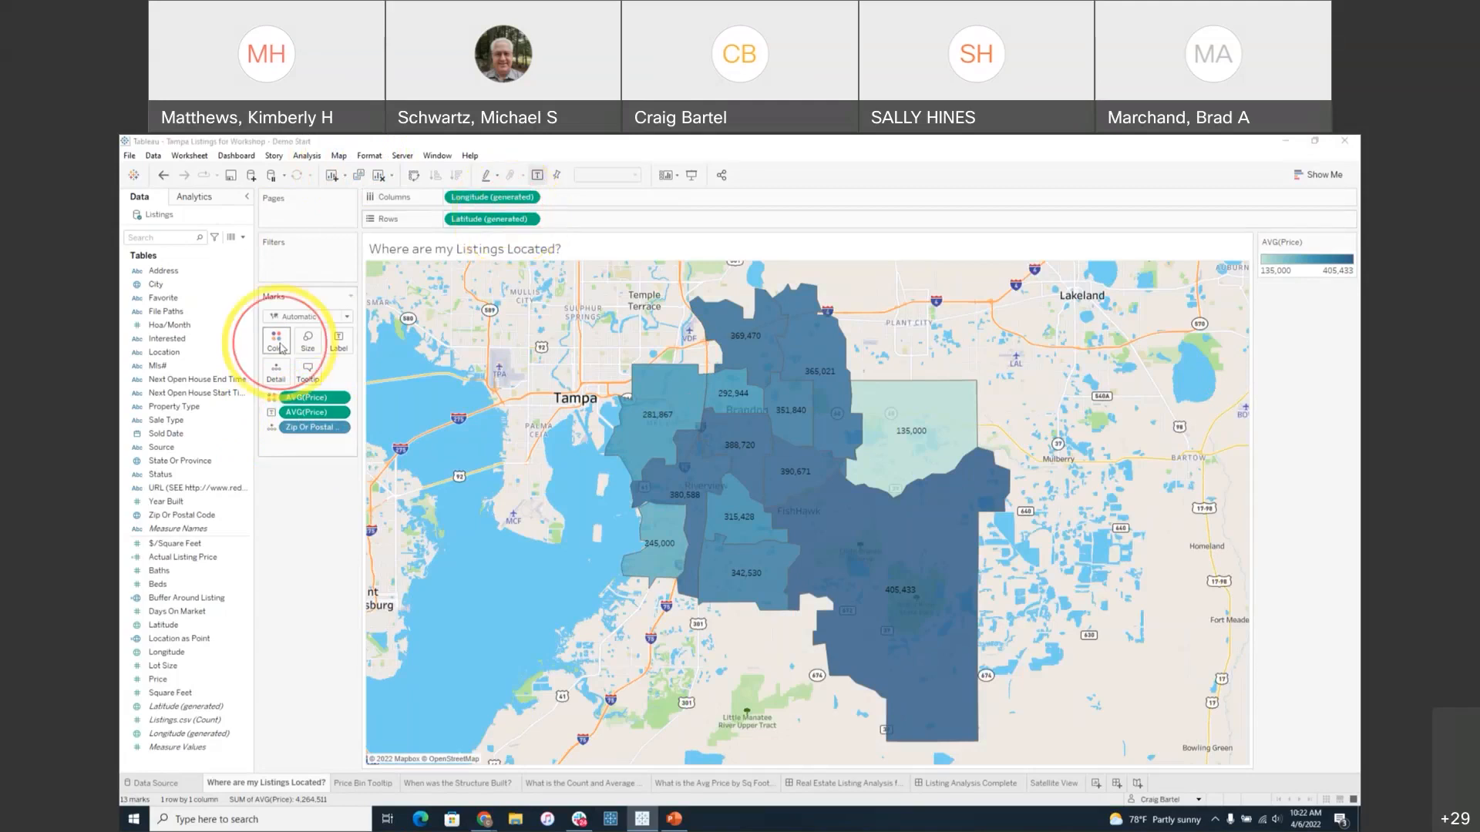
left_click_drag(334, 412, 301, 412)
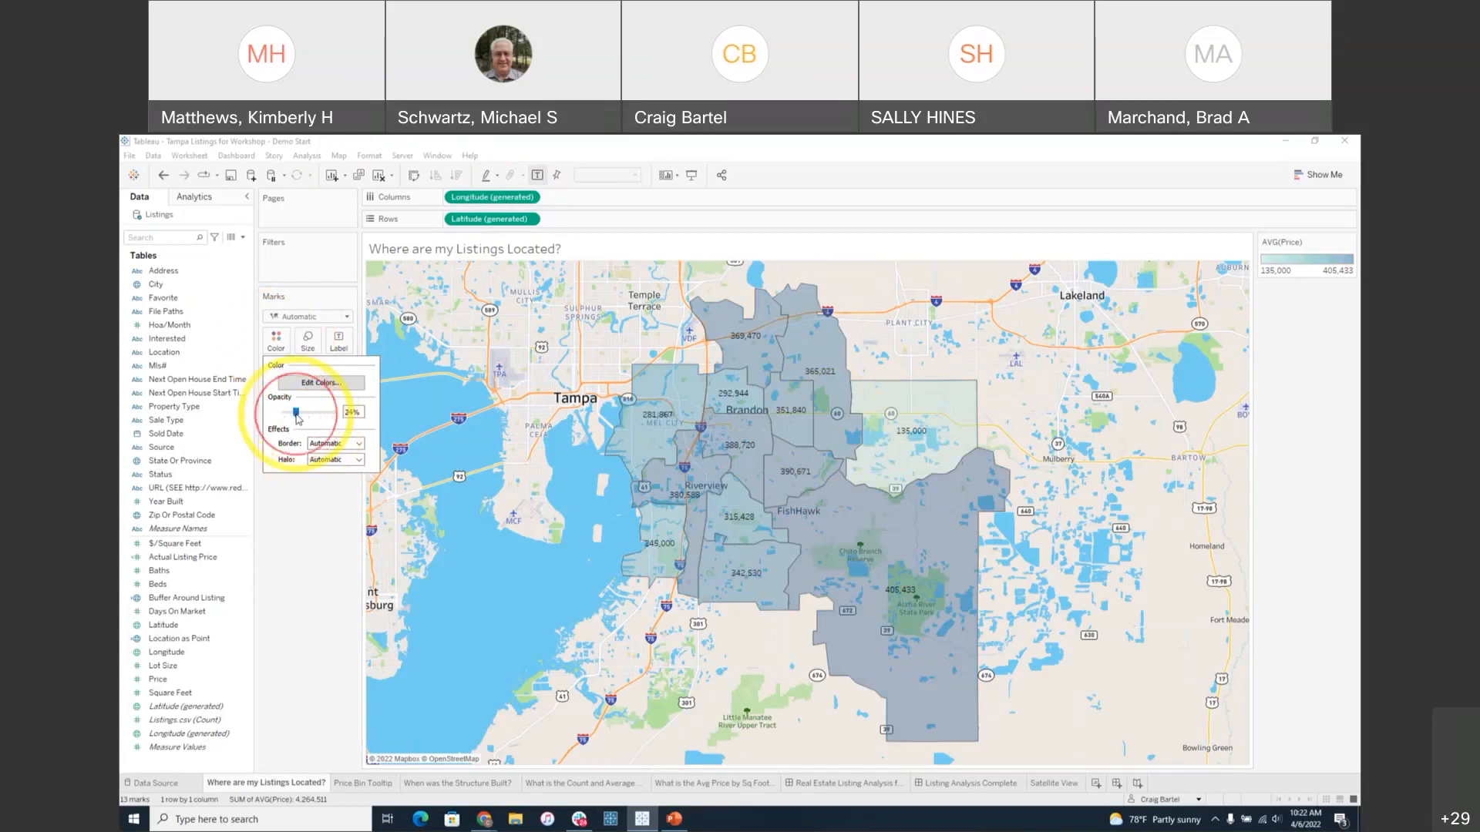
left_click_drag(301, 412, 297, 418)
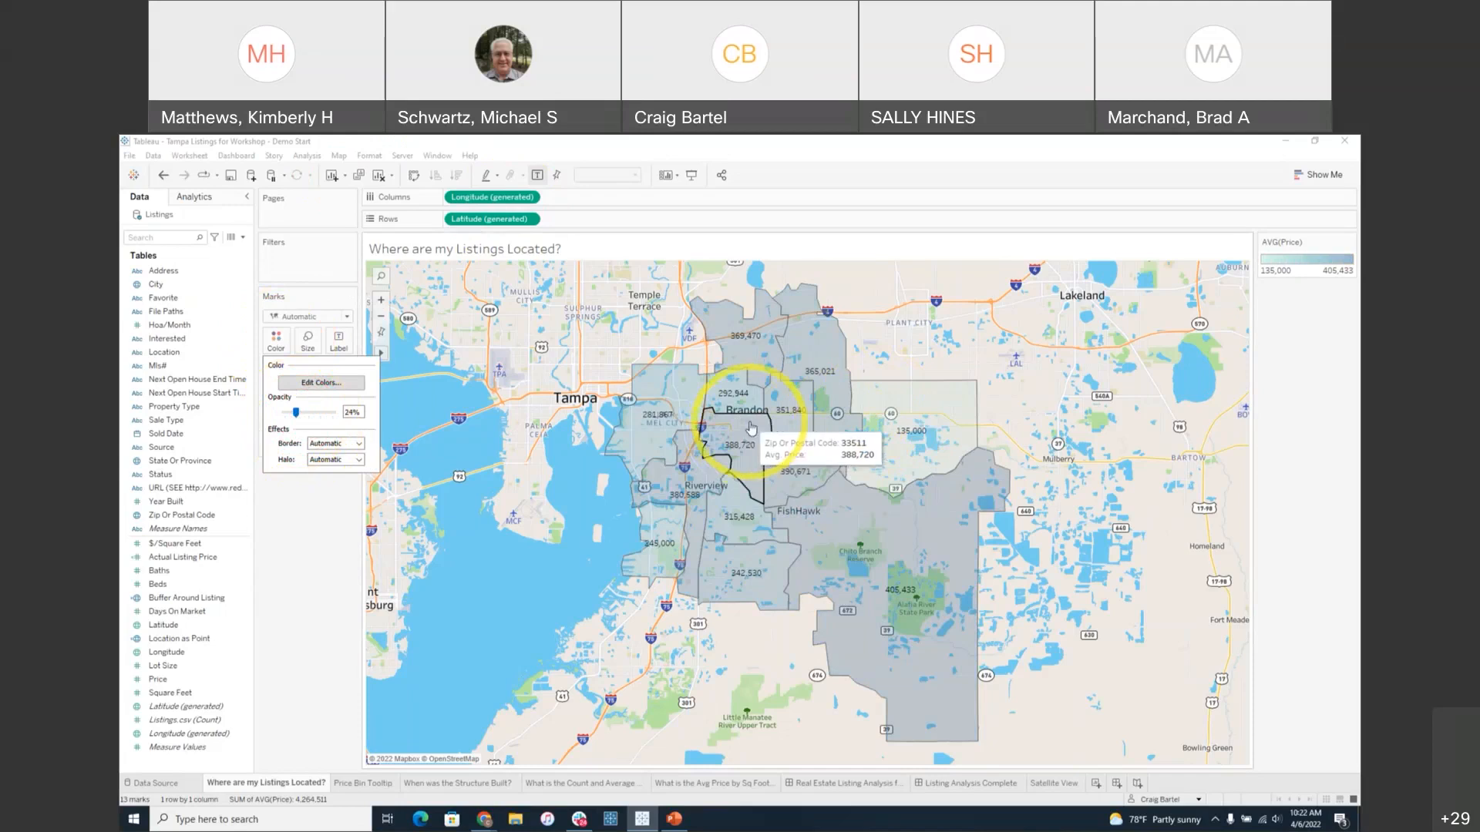
- Switch the background map to Satellite, examine the imagery near Tampa down to individual buildings, and reset the map view
left_click(338, 159)
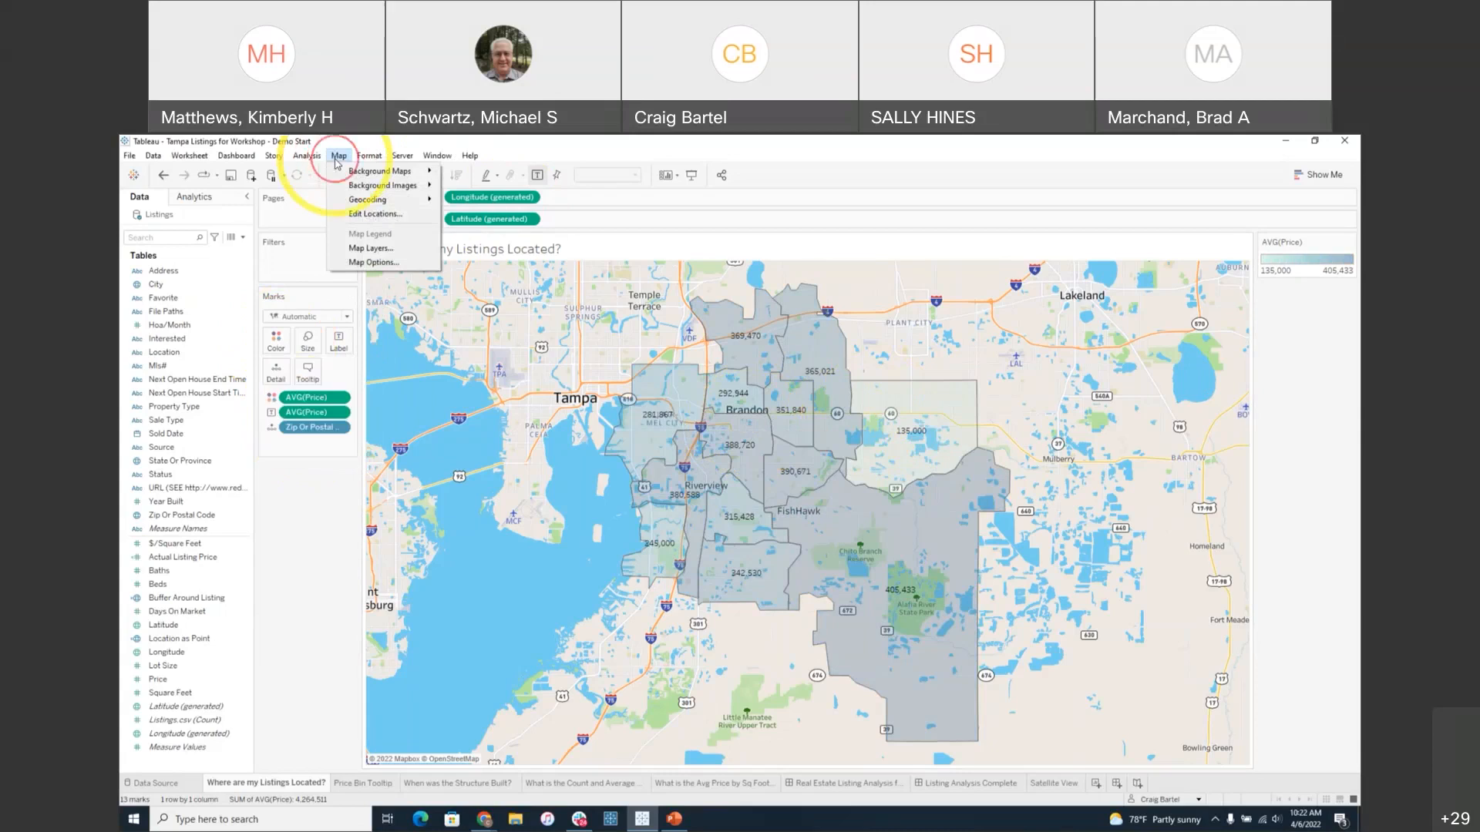
mouse_move(393, 174)
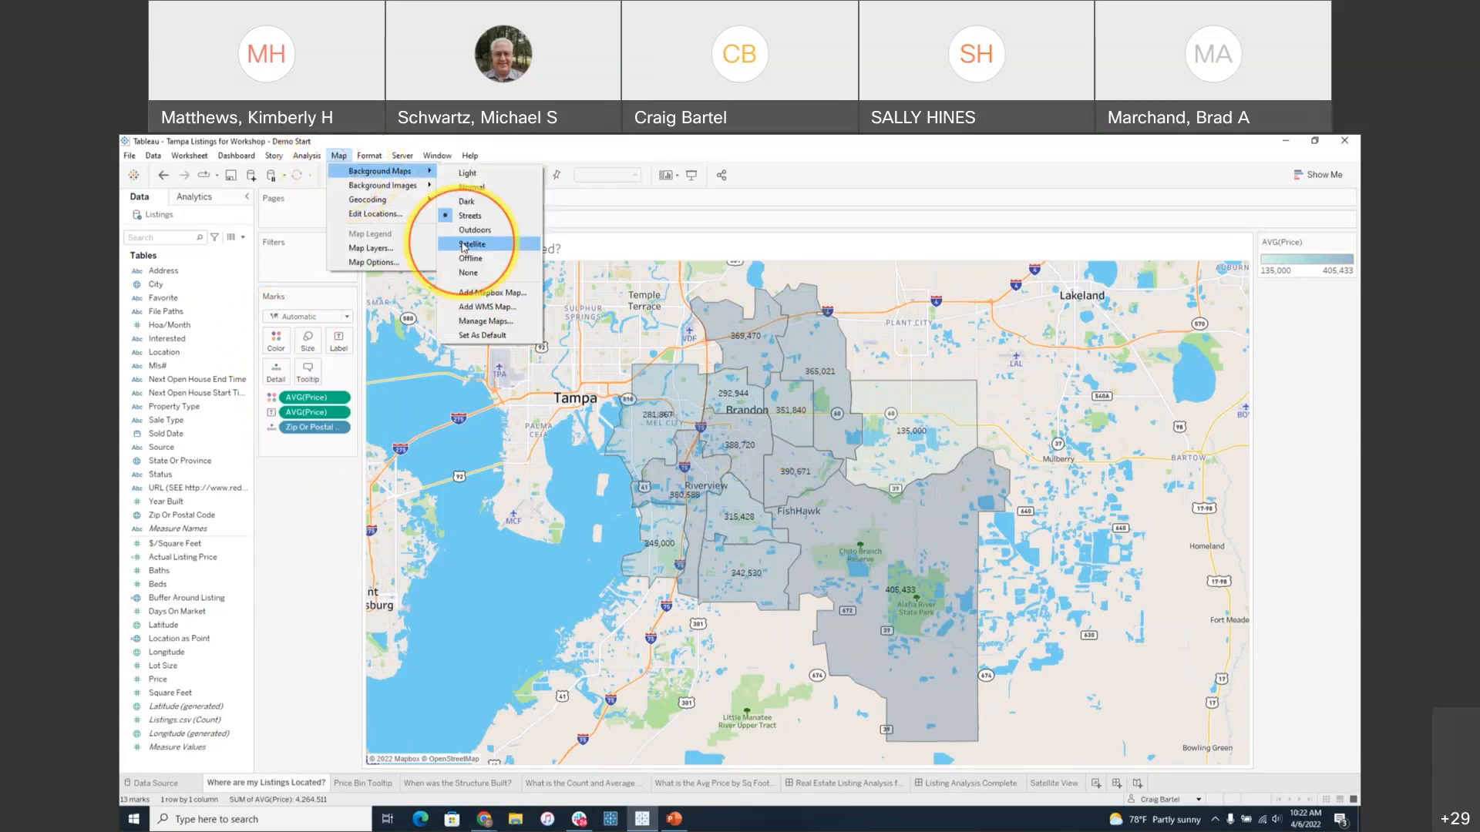
left_click(470, 243)
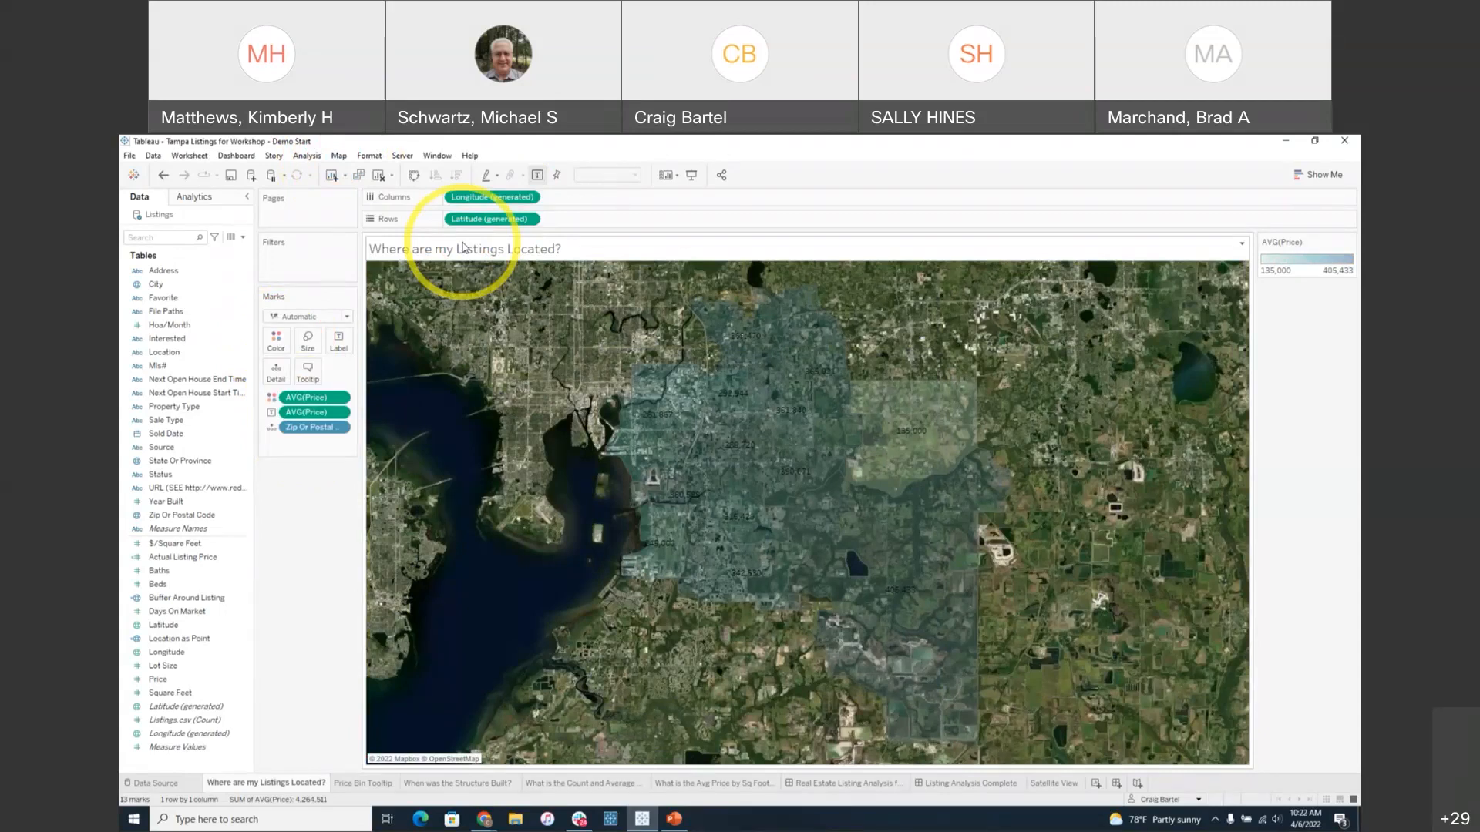
double_click(646, 343)
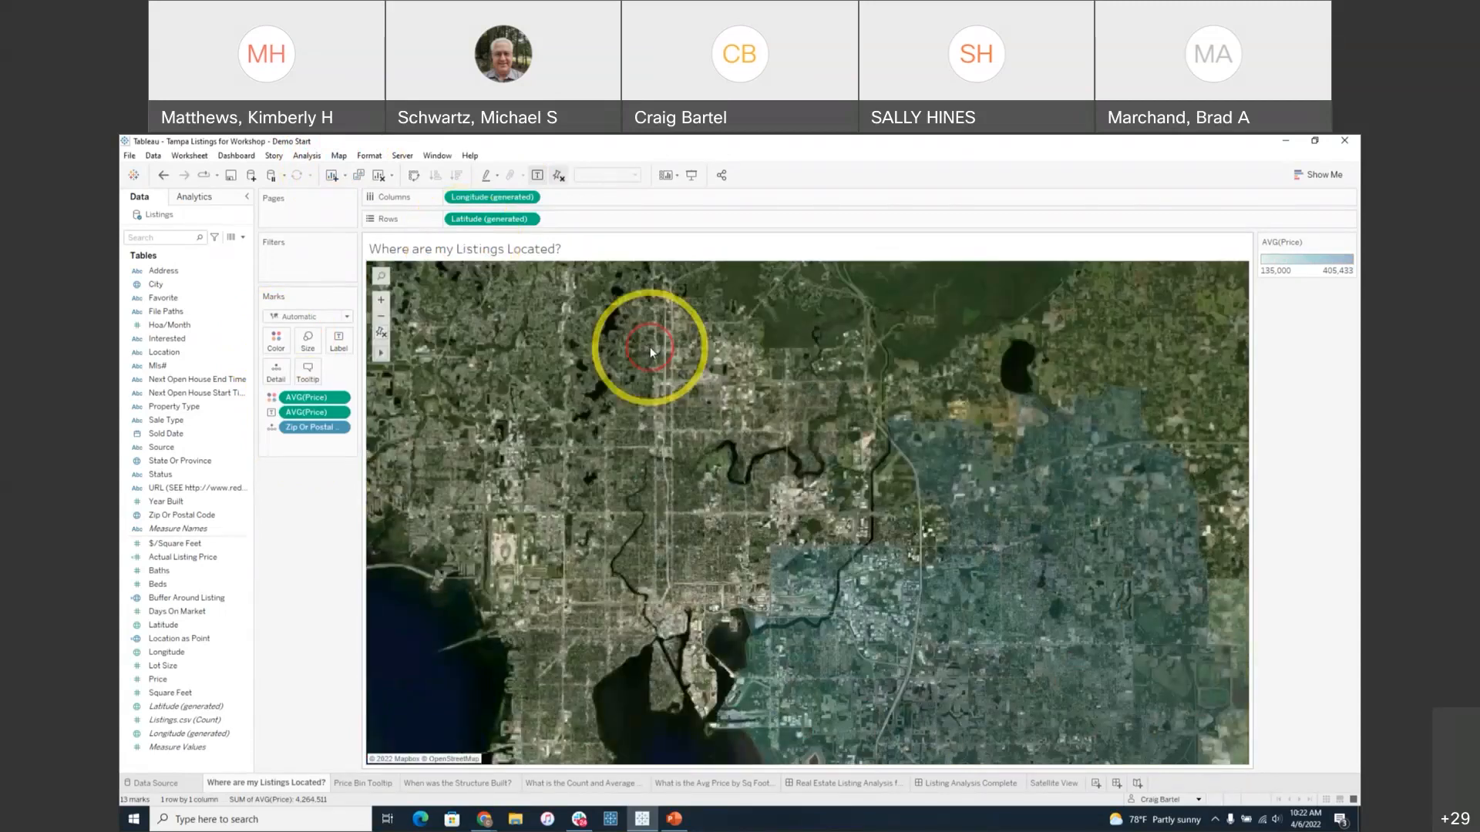
double_click(800, 515)
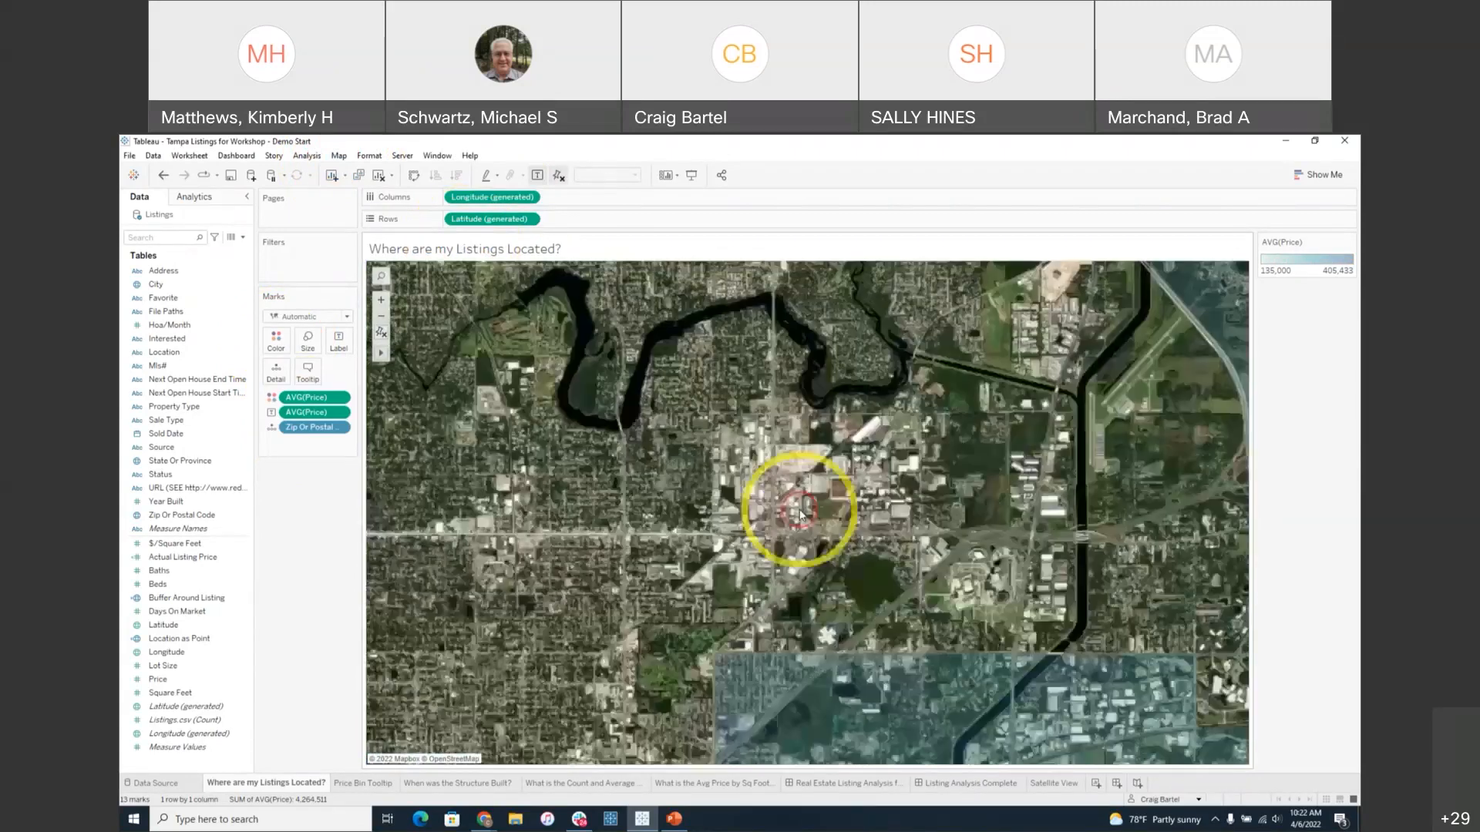
double_click(800, 515)
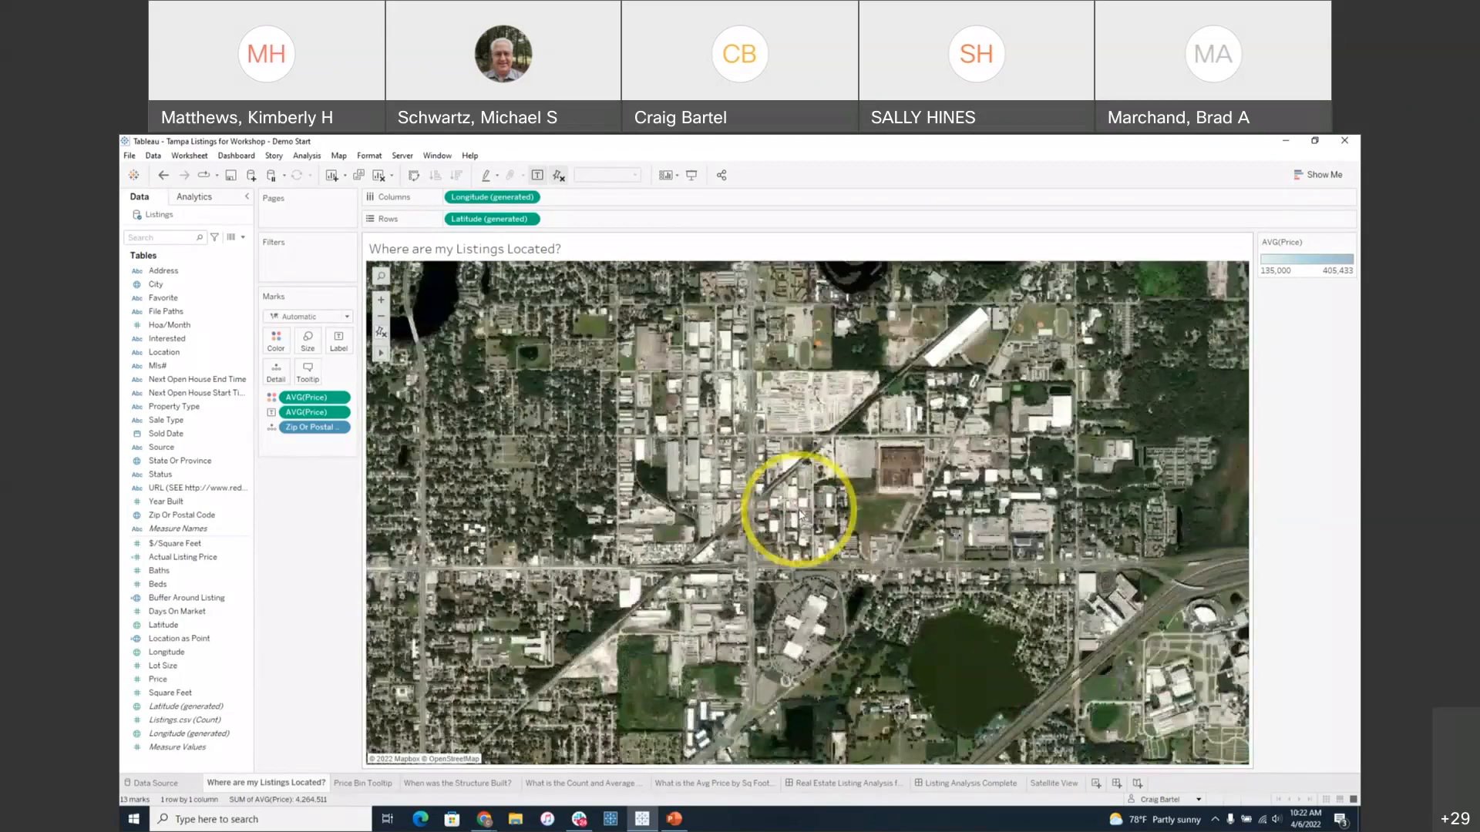
double_click(800, 515)
double_click(800, 515)
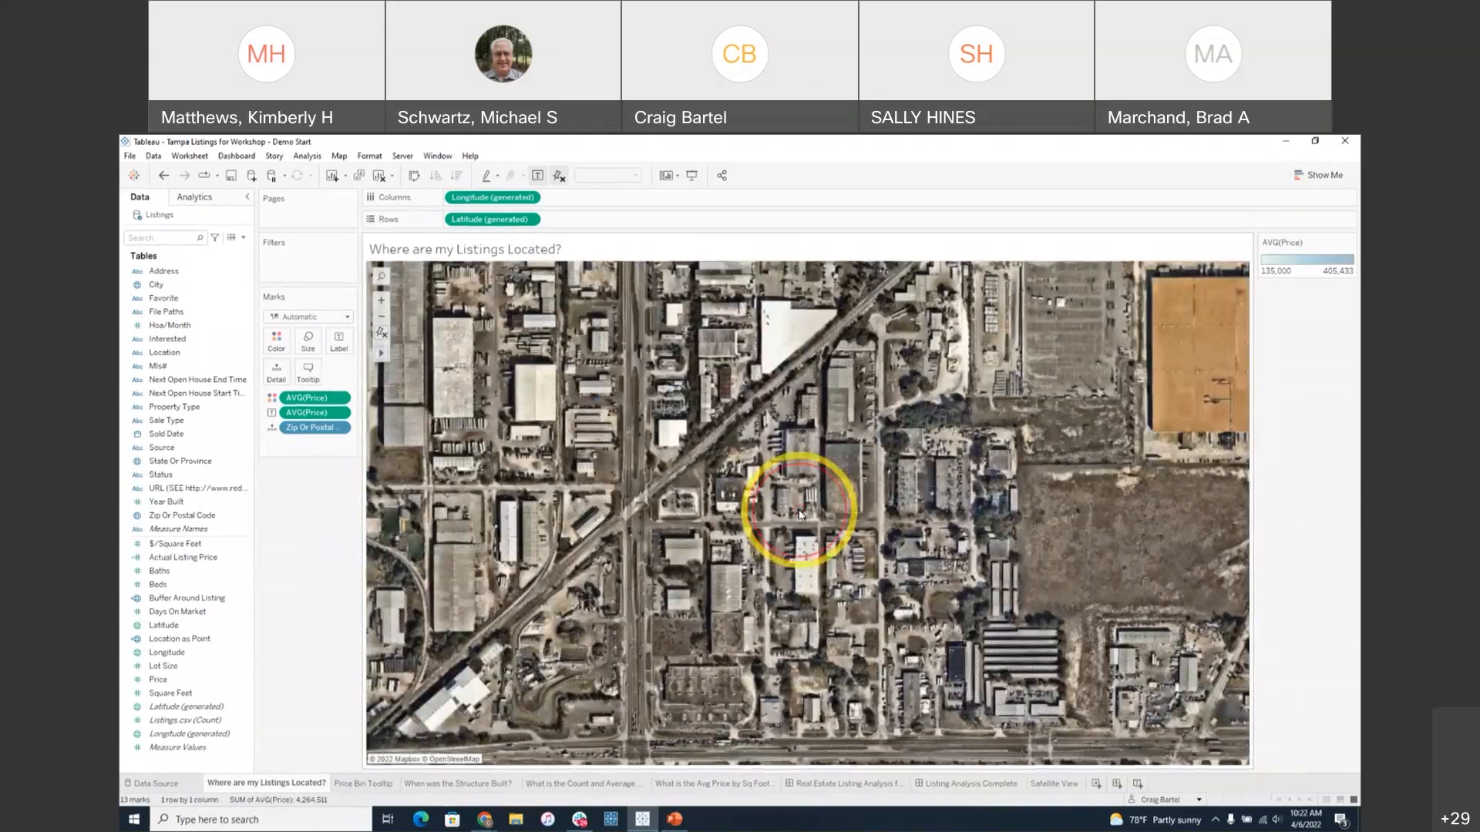
double_click(800, 515)
double_click(800, 515)
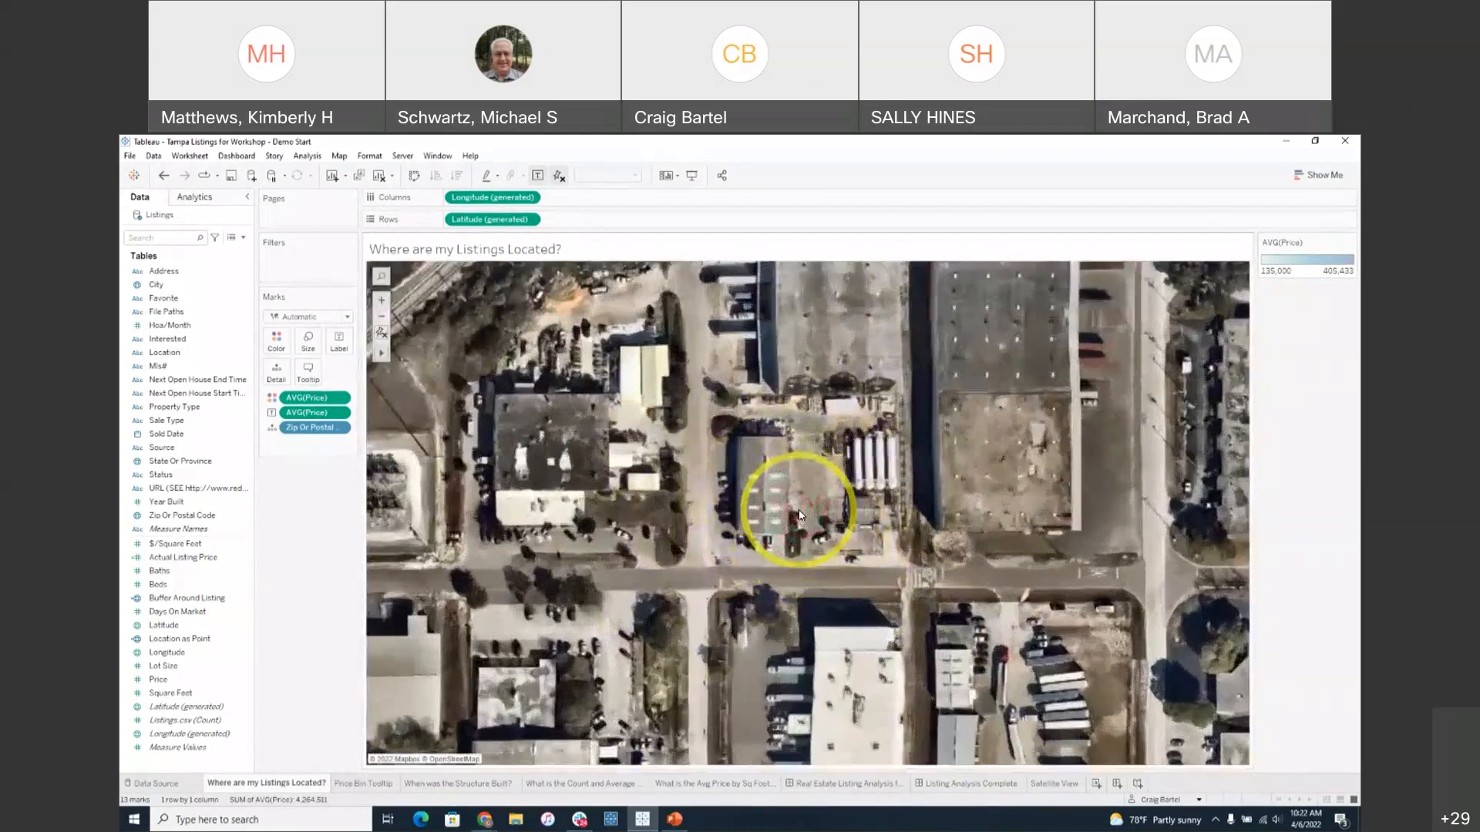
double_click(800, 514)
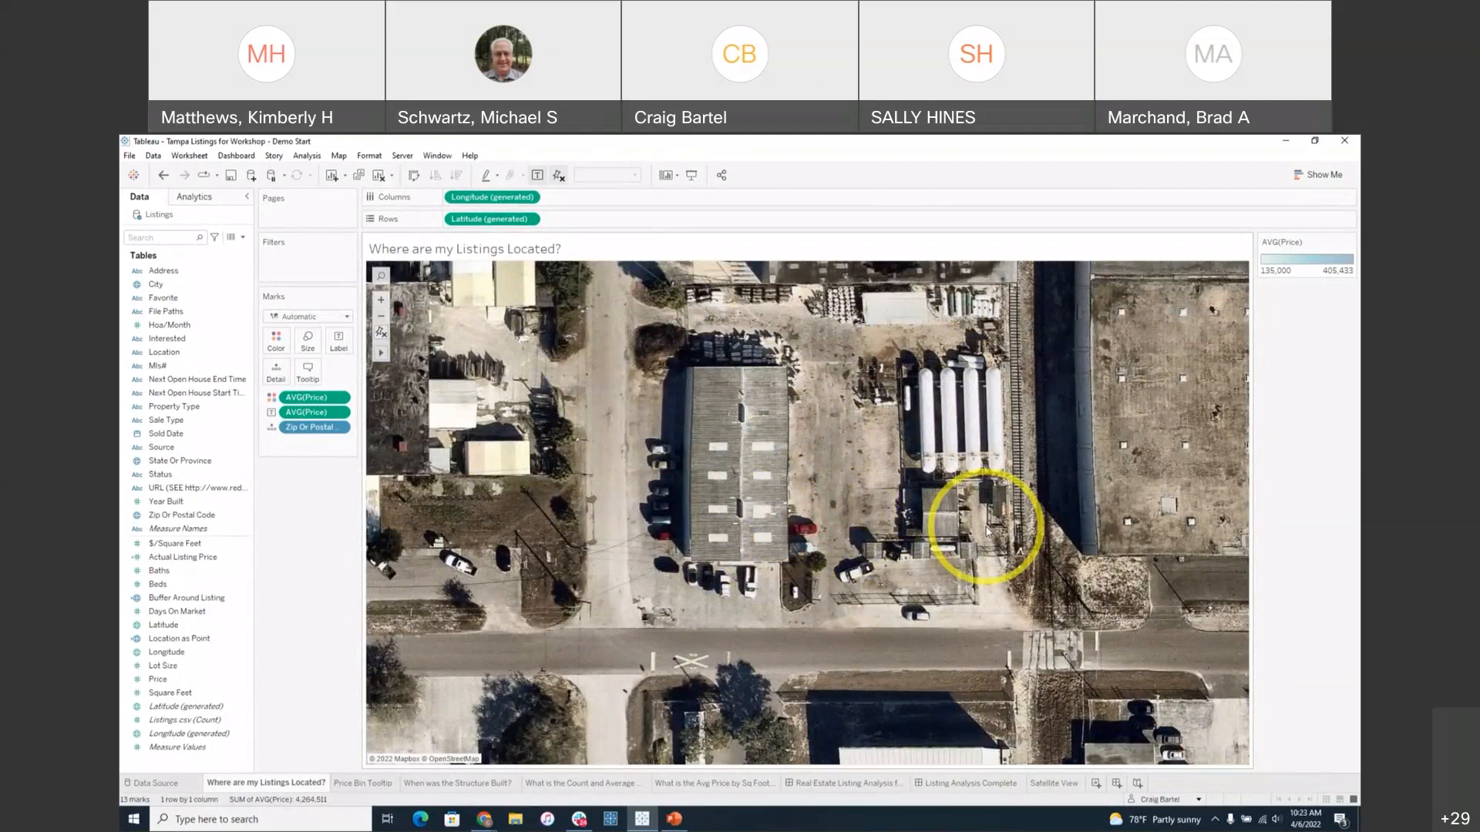
left_click(381, 333)
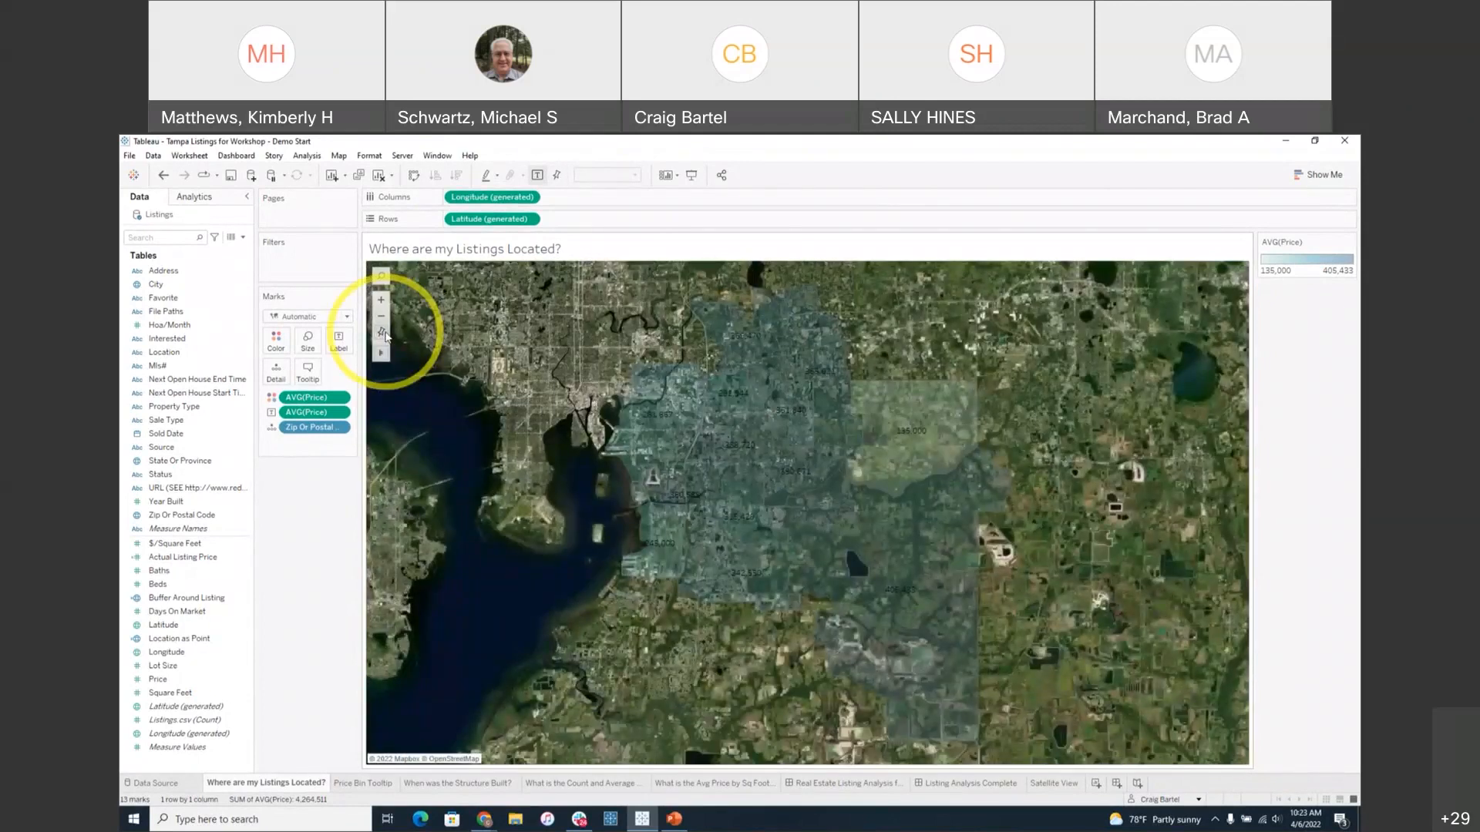
- Set the background map back to Streets
left_click(339, 154)
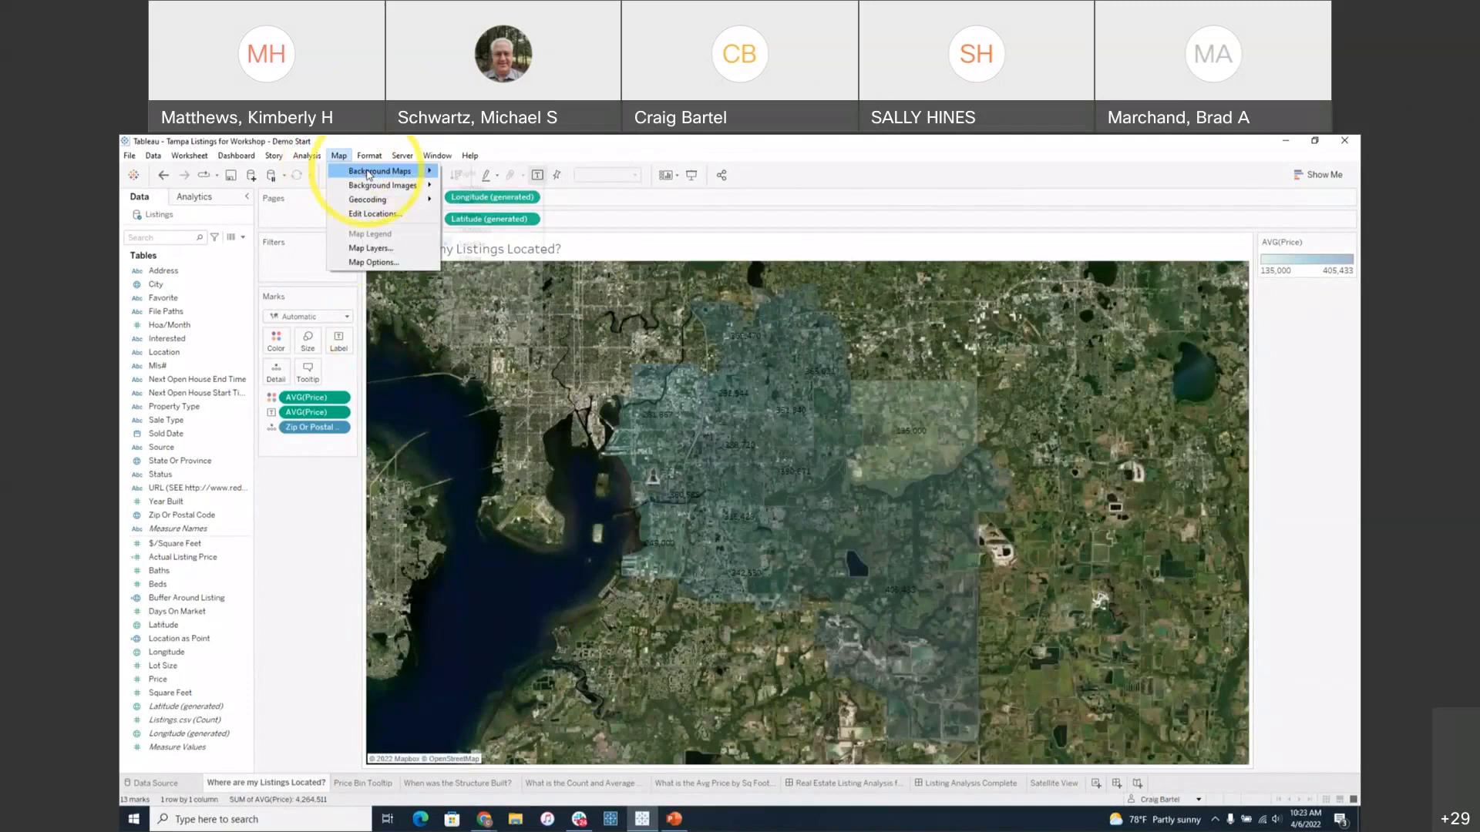
left_click(474, 229)
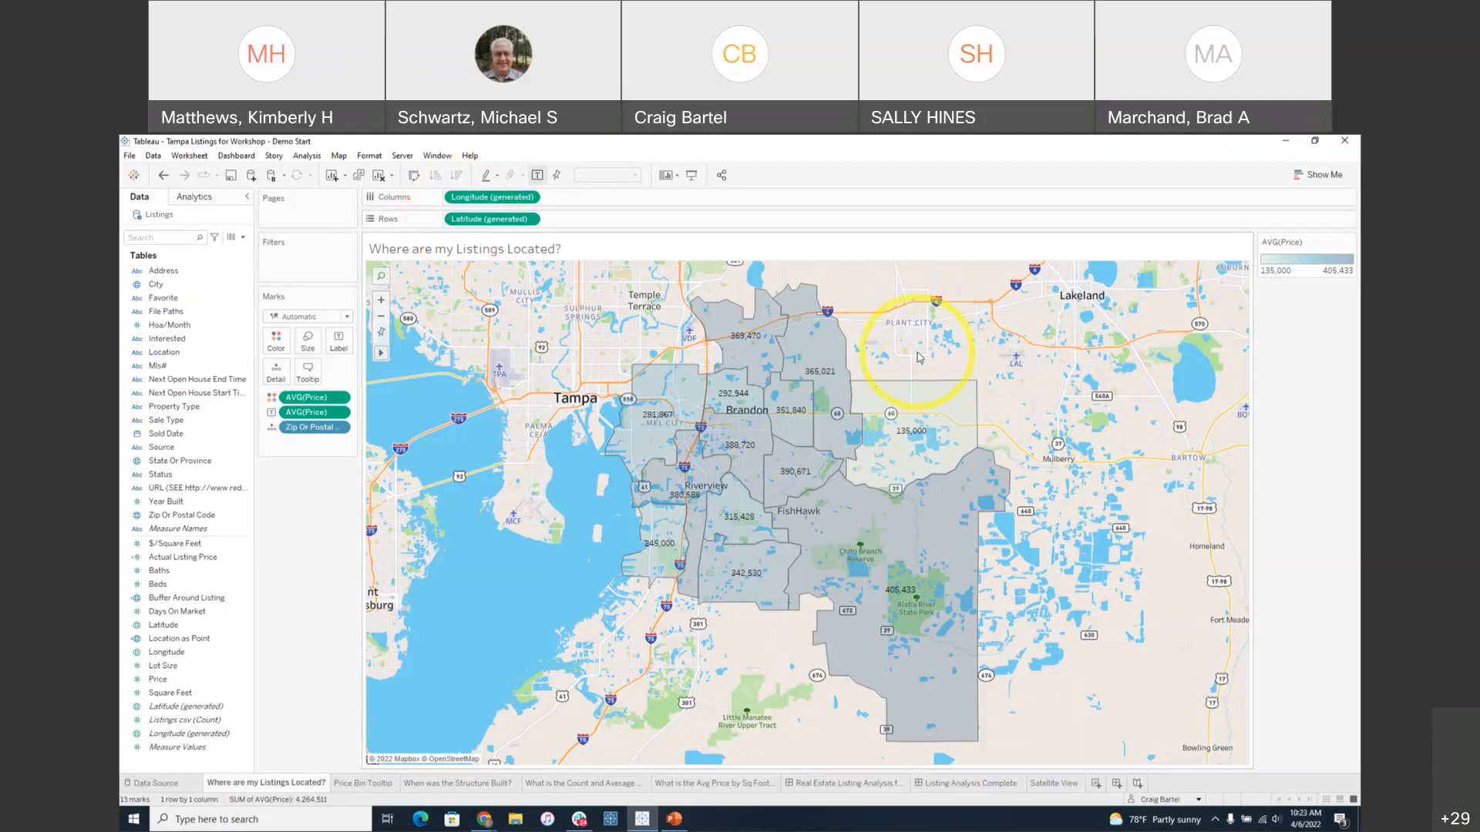
mouse_move(895, 409)
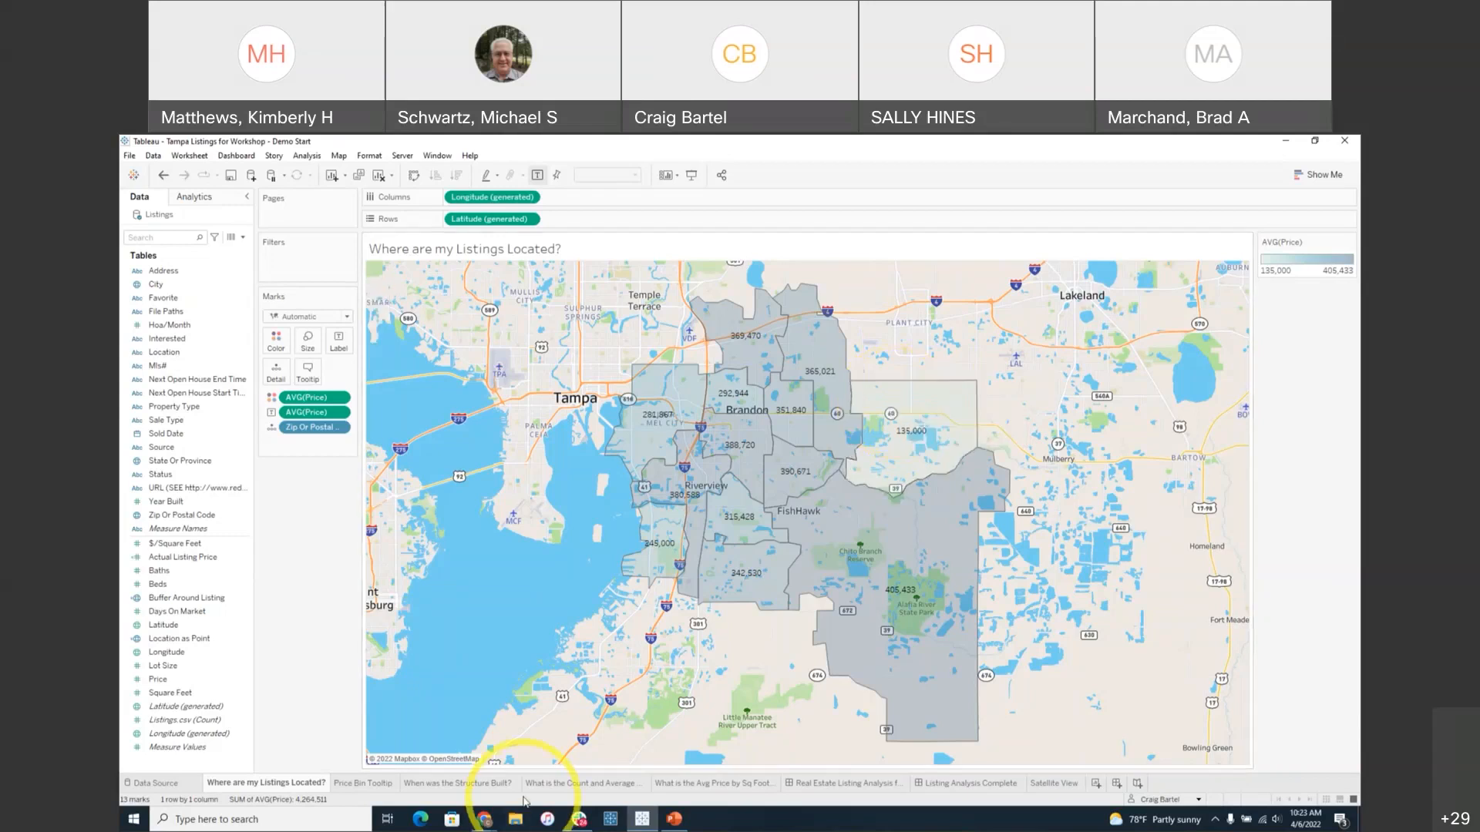
- On the Price Bin Tooltip worksheet, plot Listings.csv (Count) vertically as a bar and check its tooltip
left_click(373, 785)
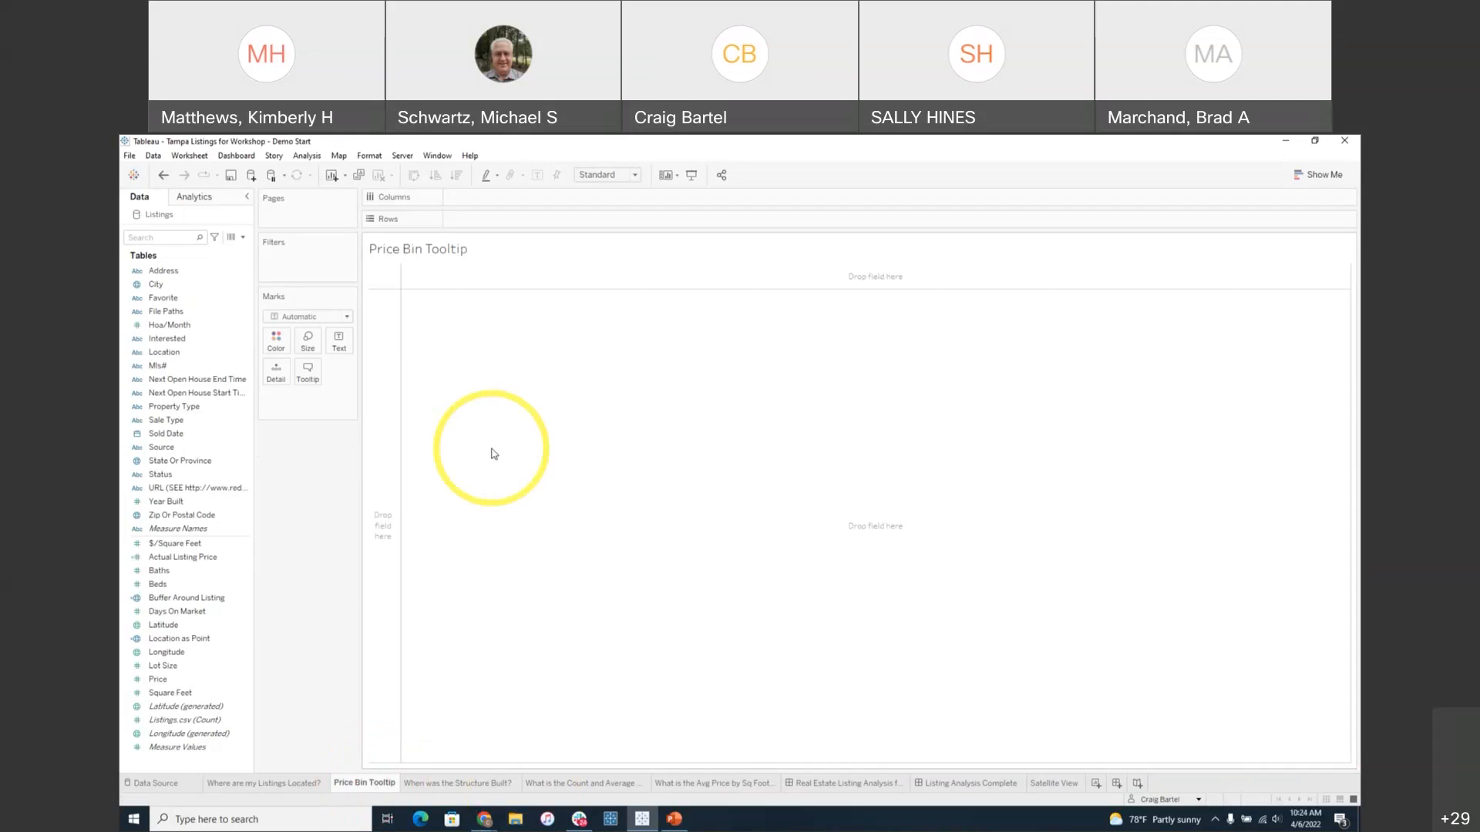
left_click(193, 721)
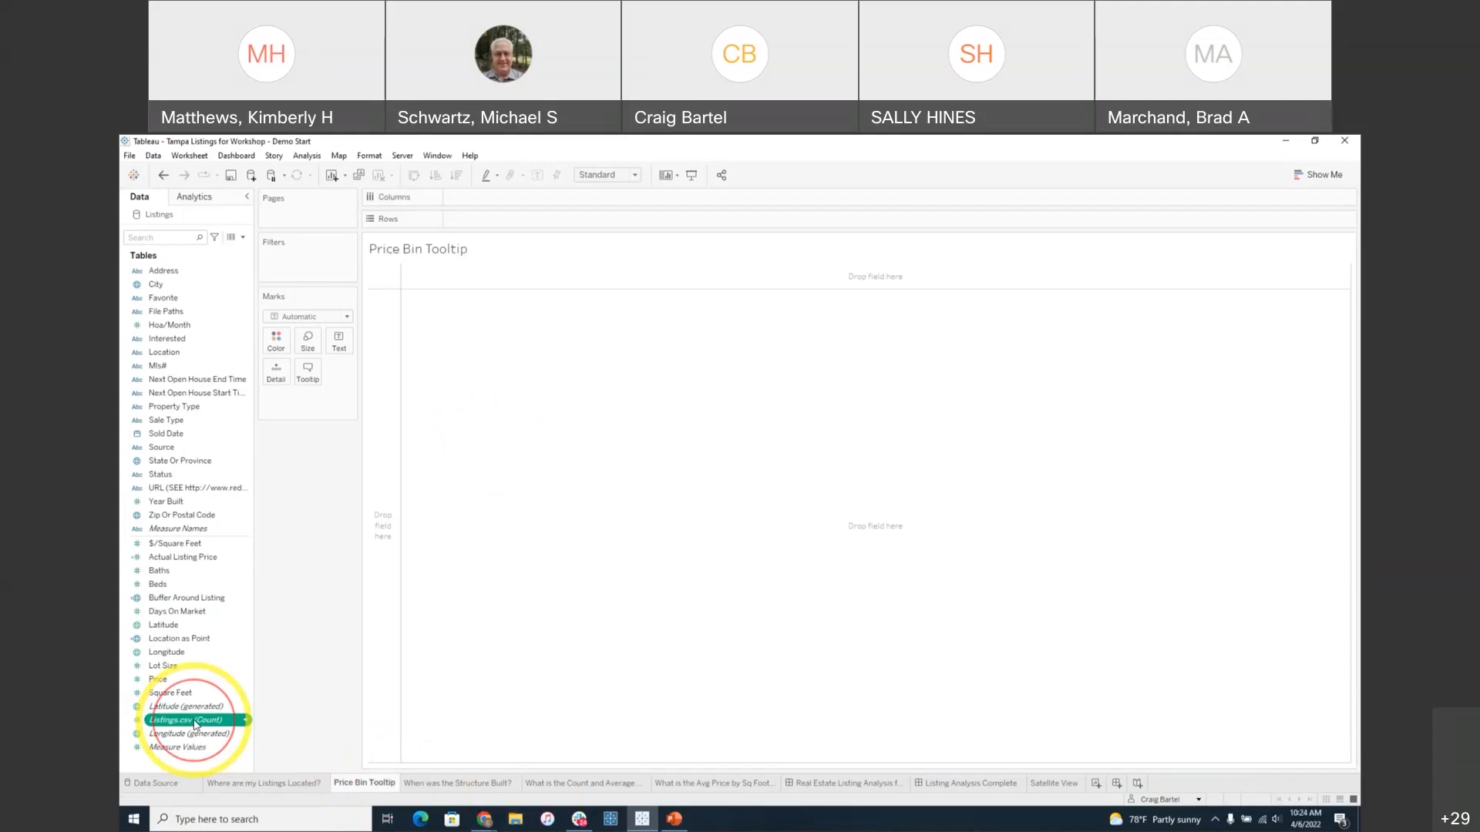
left_click_drag(195, 724, 384, 521)
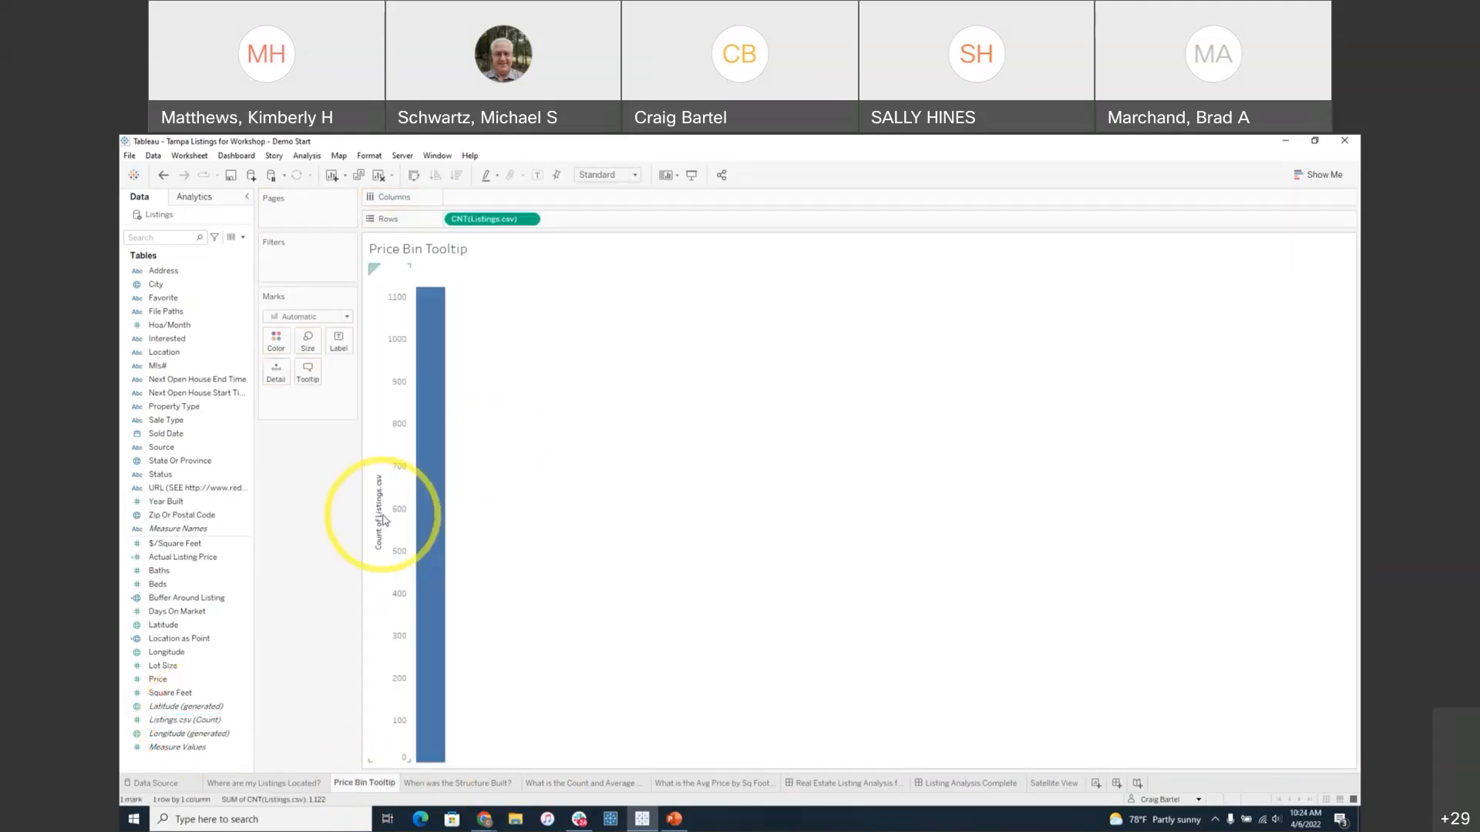
mouse_move(430, 482)
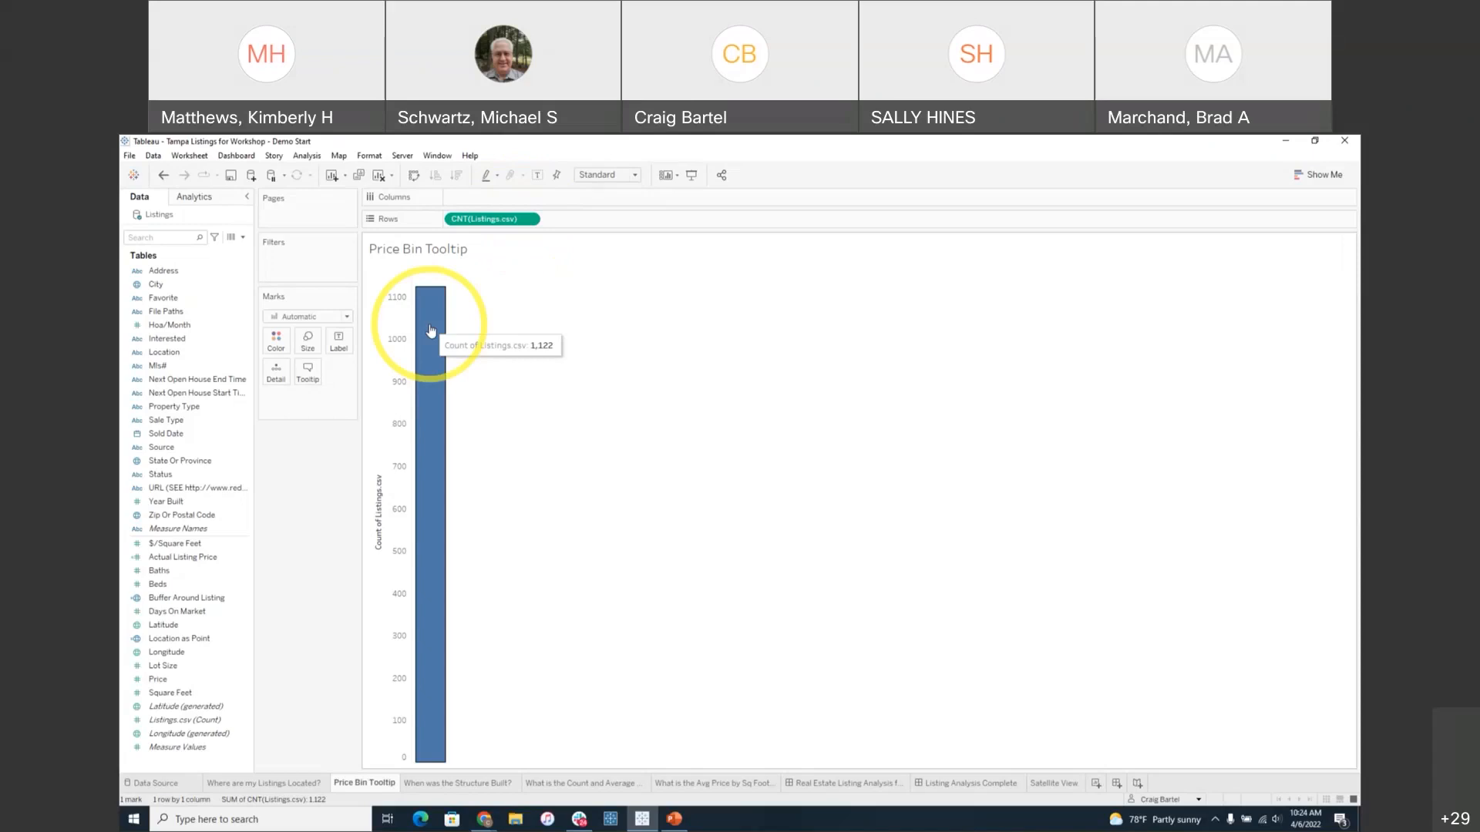
- Widen the Data pane to give the field names more room
left_click(246, 433)
left_click_drag(256, 430, 324, 434)
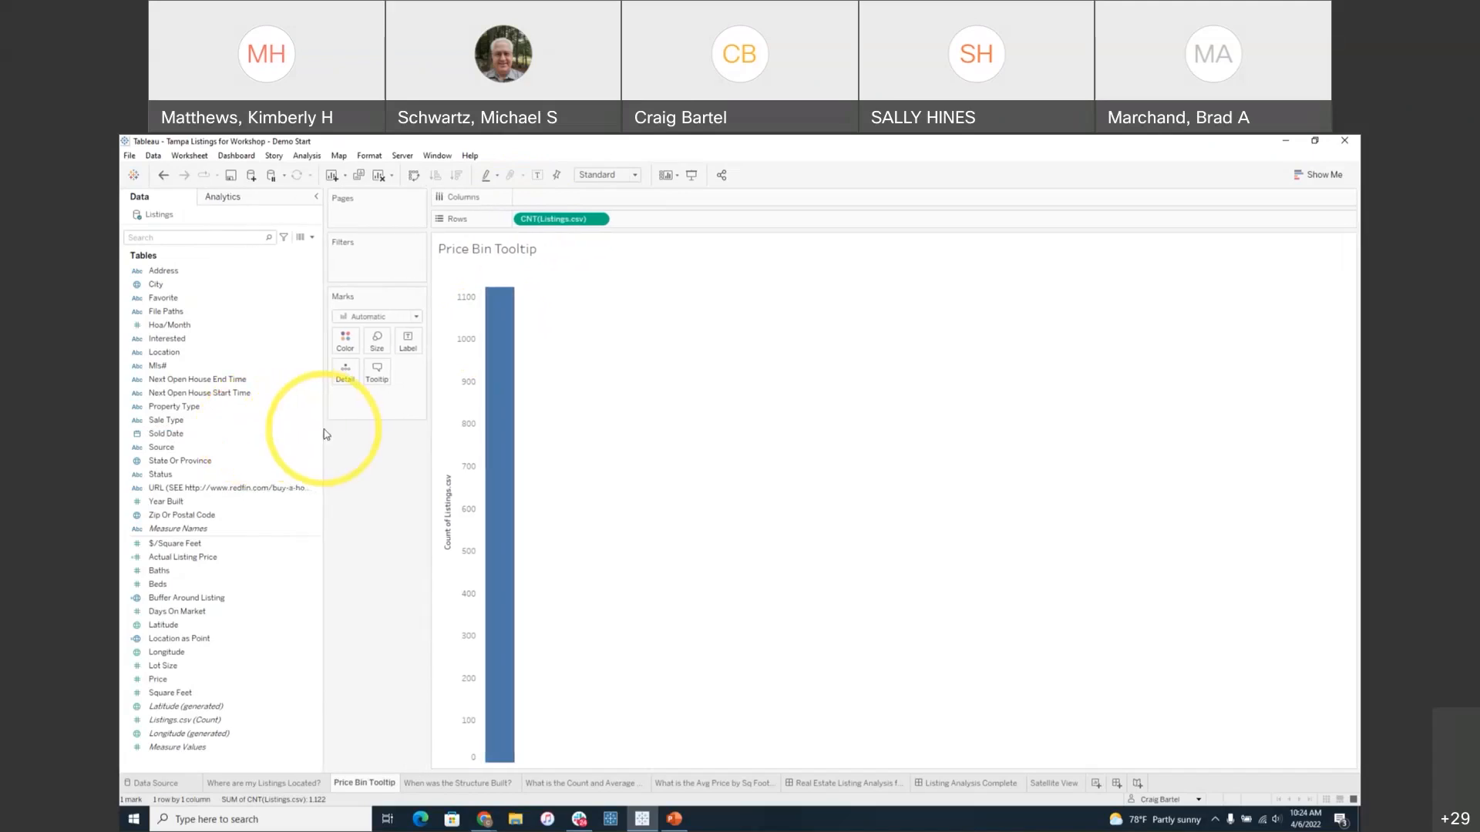
- Create a Price (bin) field from Price with a bin size of 50000
mouse_move(501, 348)
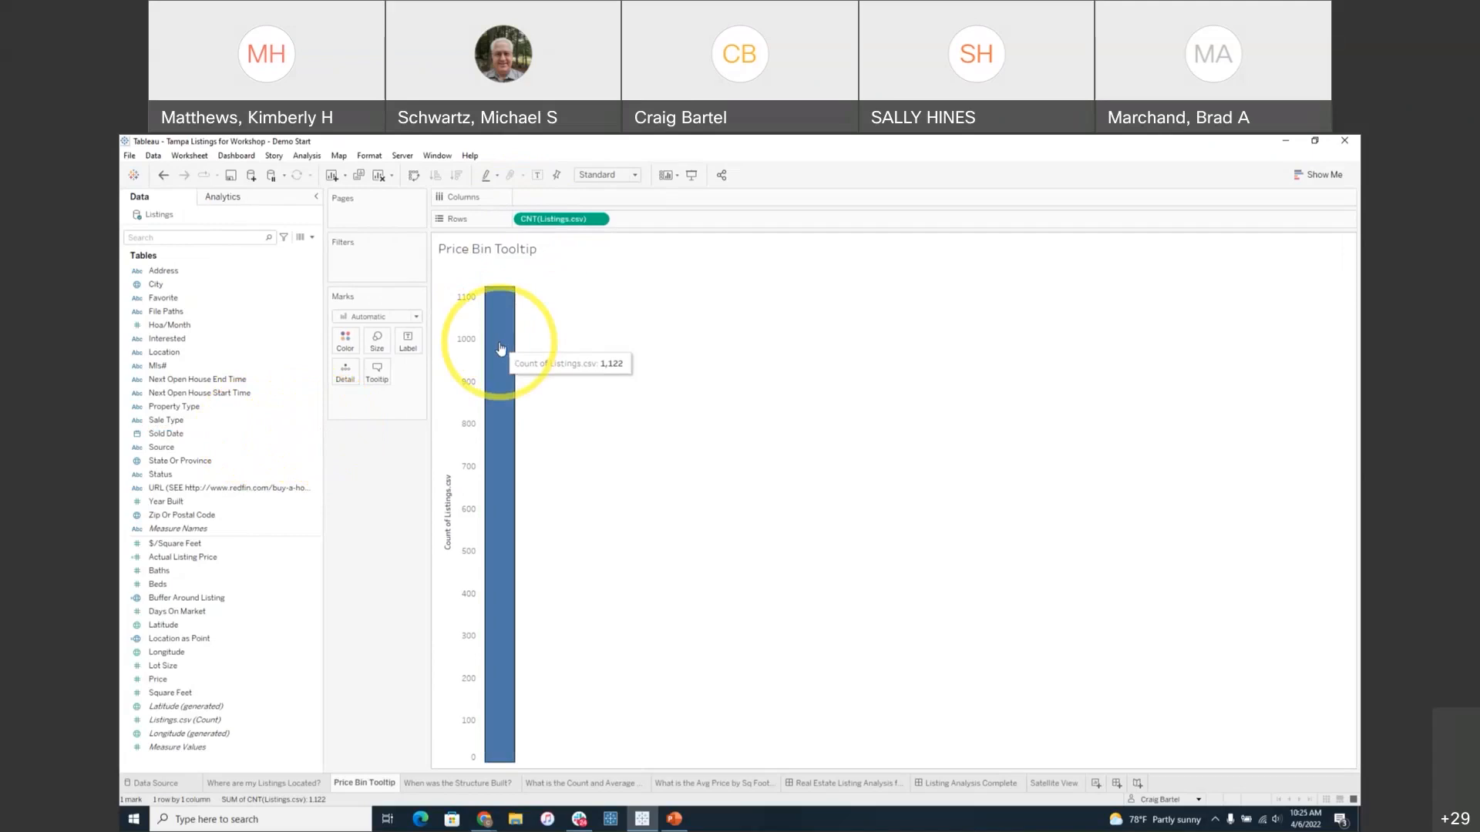
left_click(231, 641)
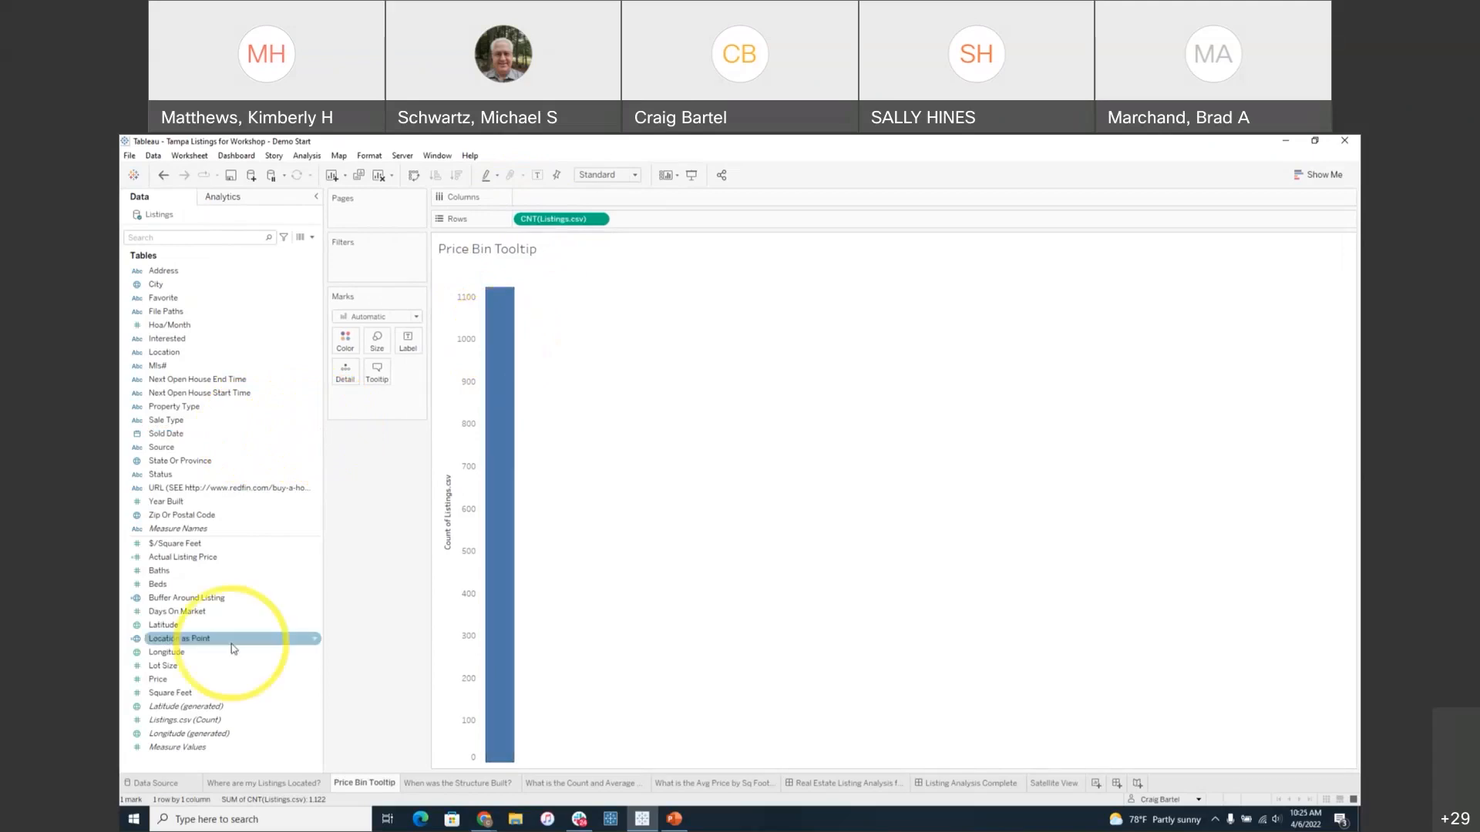
left_click(312, 679)
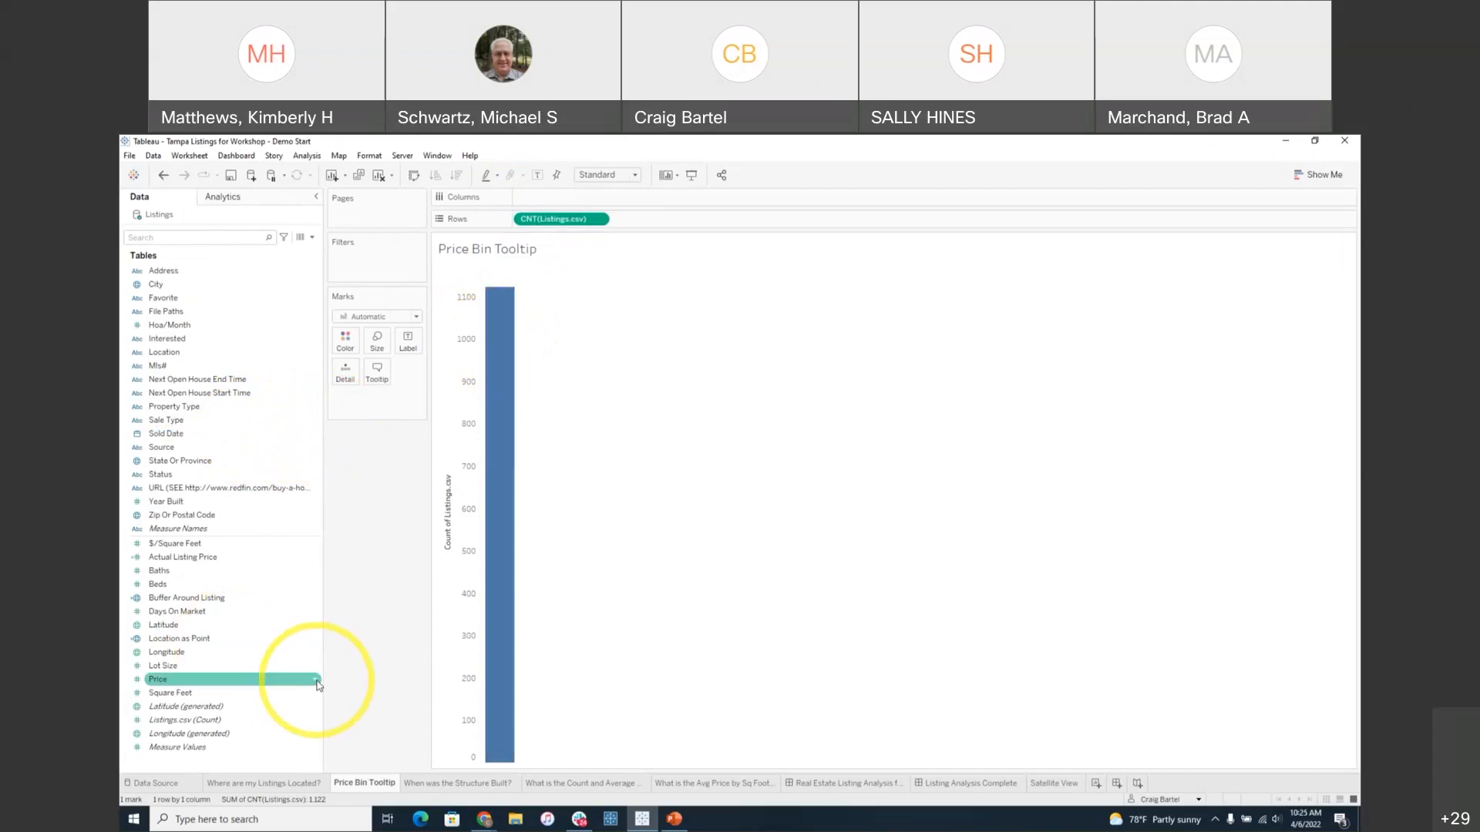
left_click(316, 681)
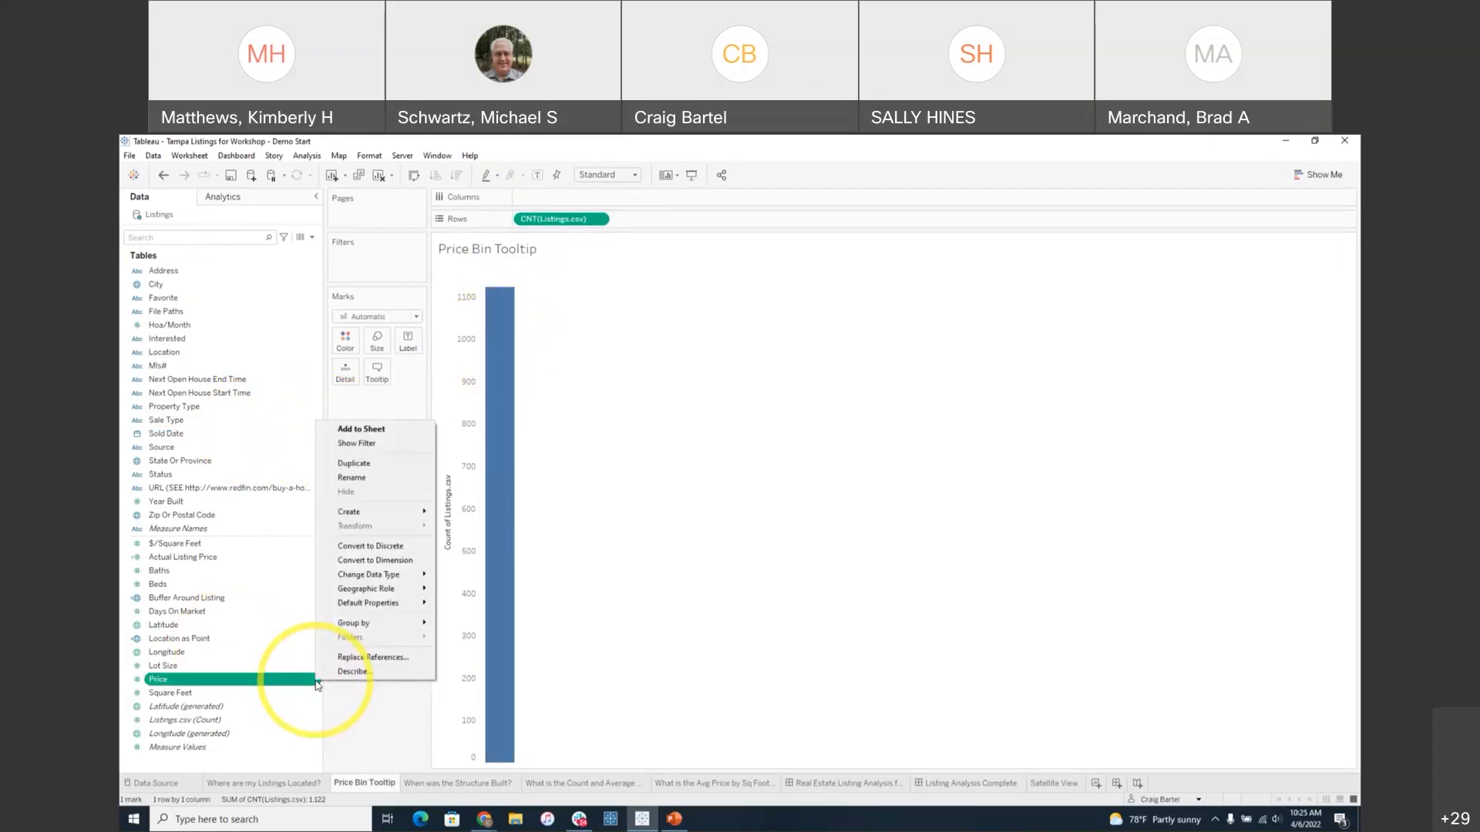
mouse_move(362, 515)
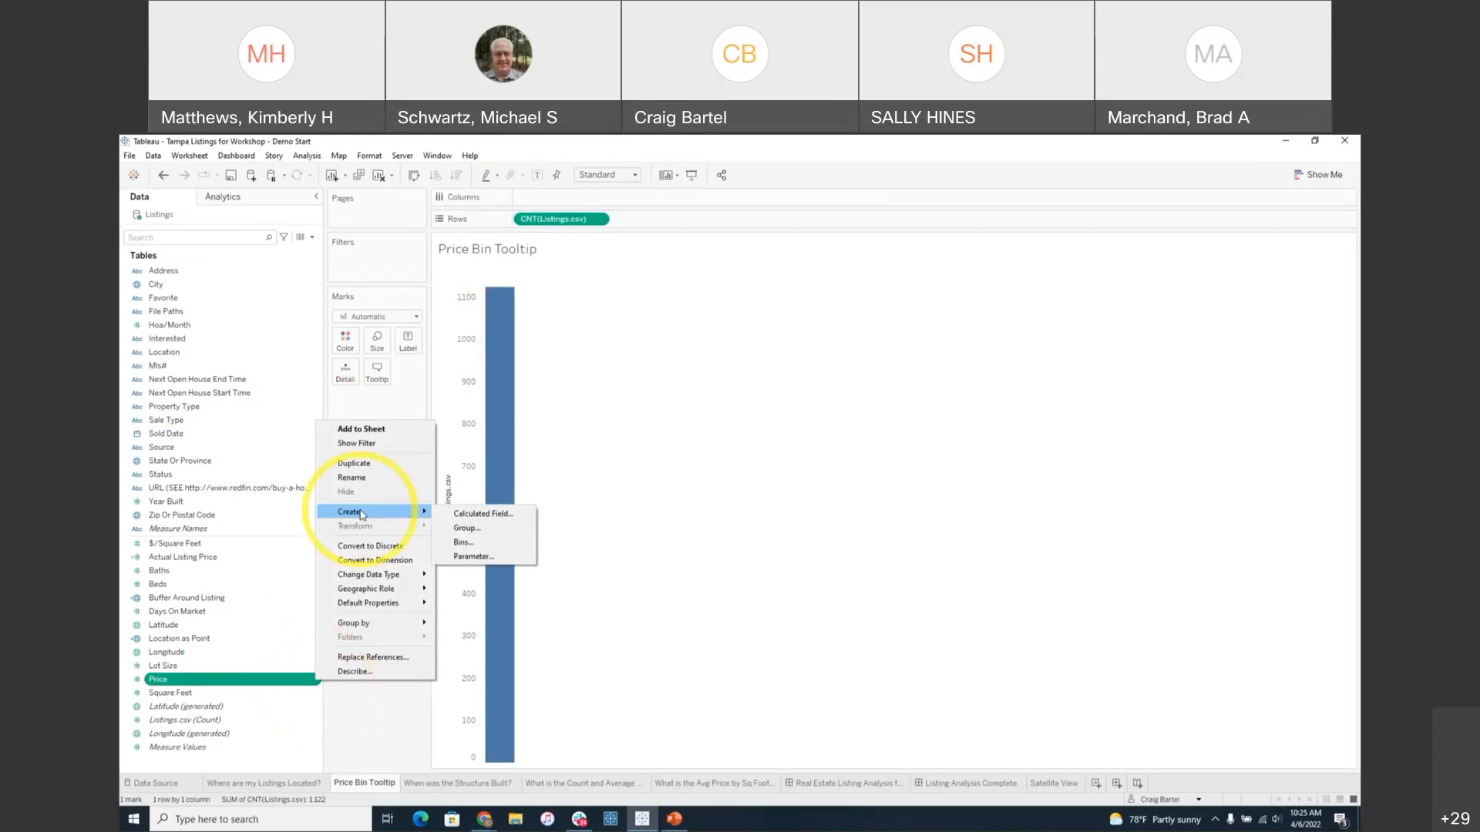
left_click(465, 544)
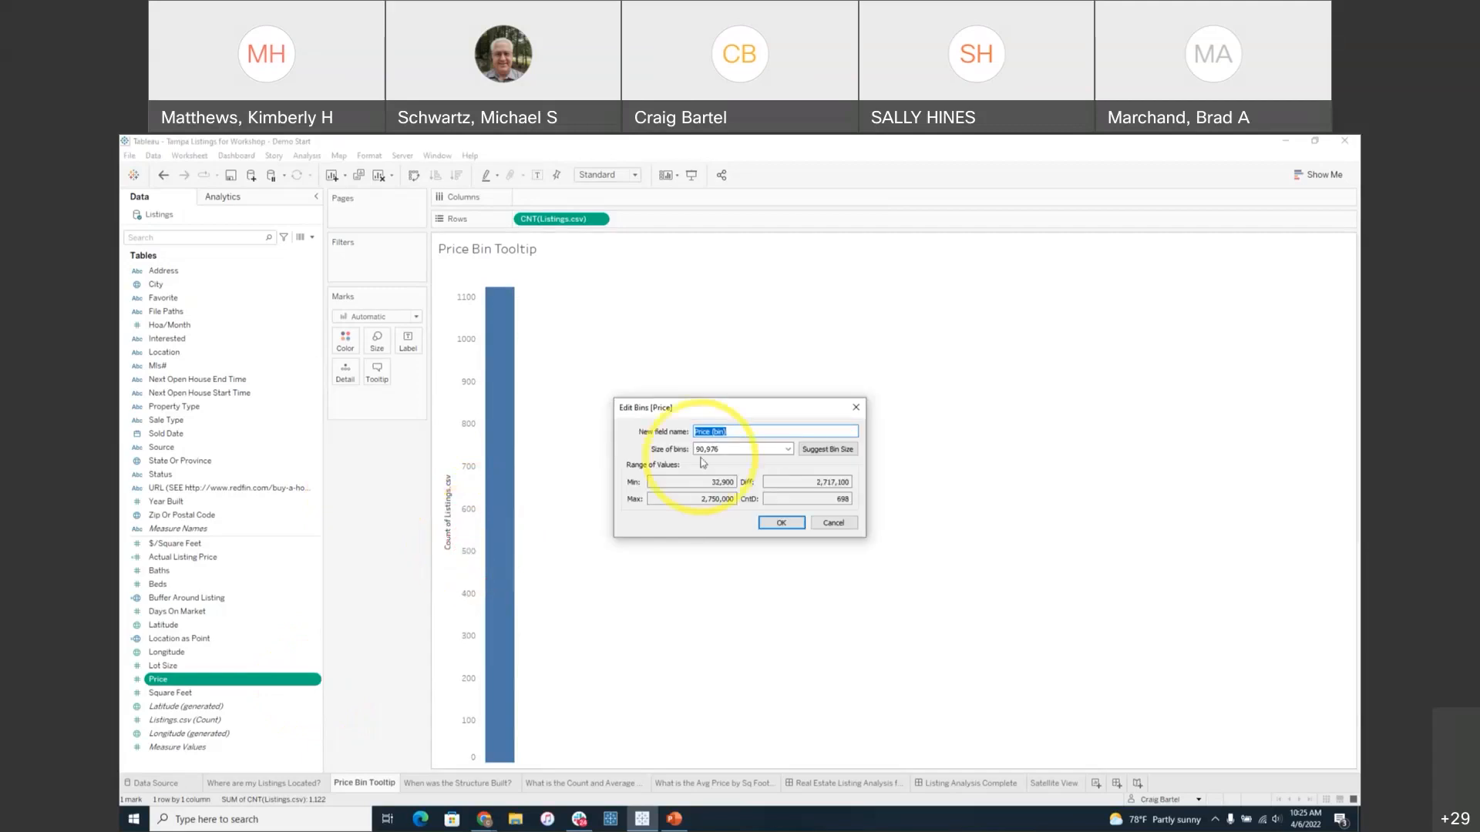
key("Tab")
type("50")
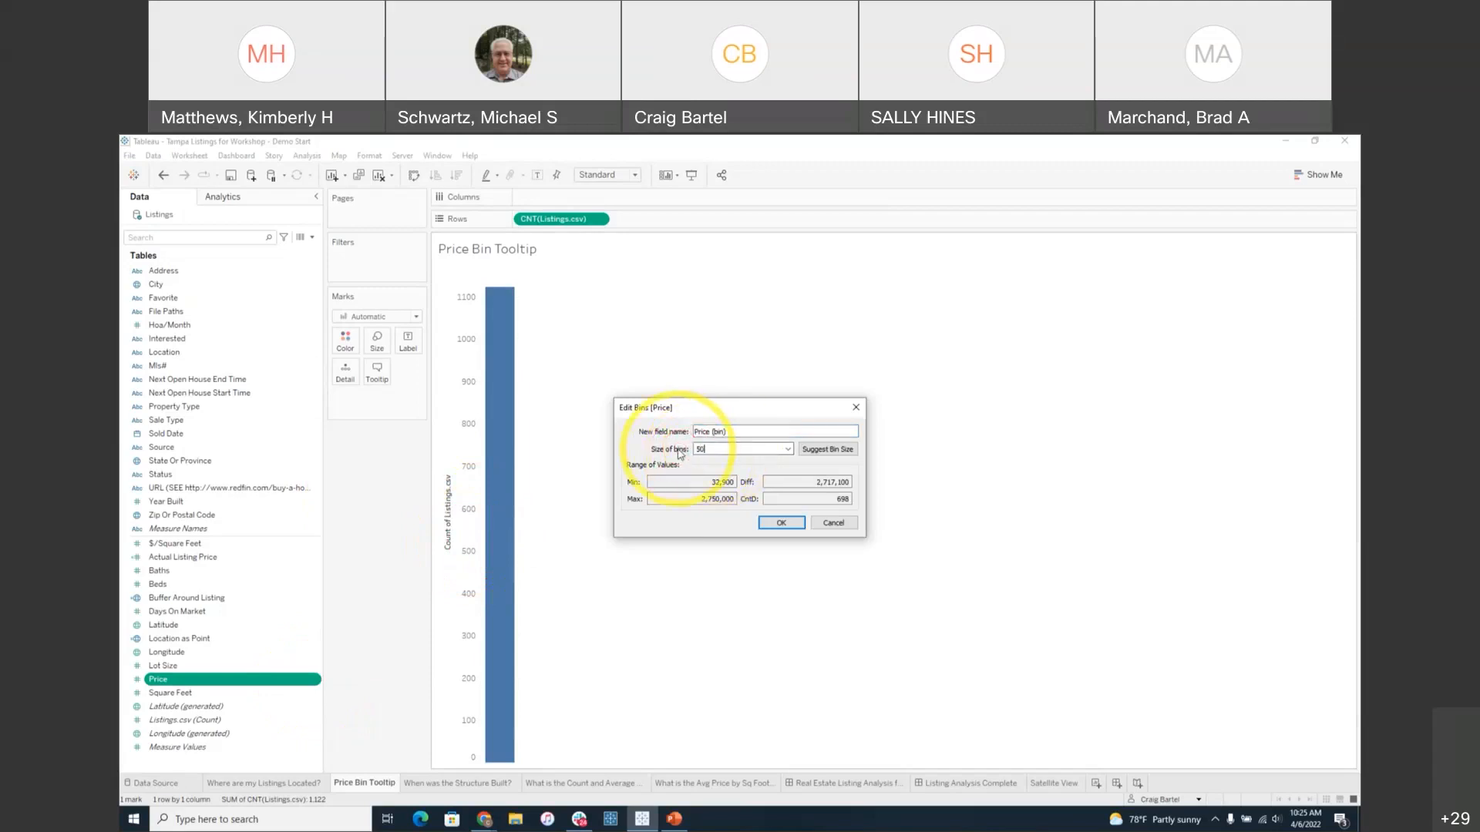
type("000")
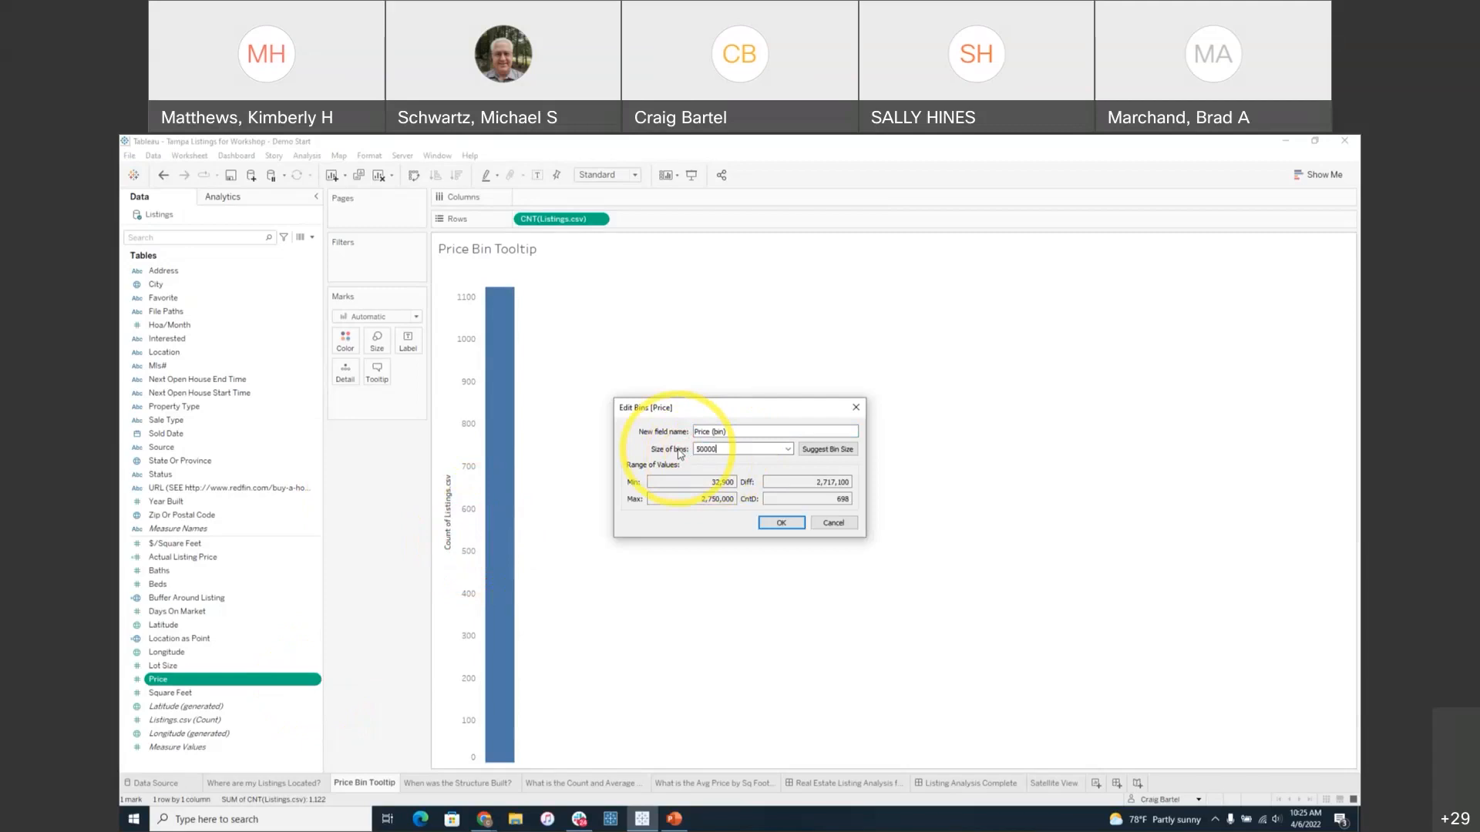
left_click(781, 524)
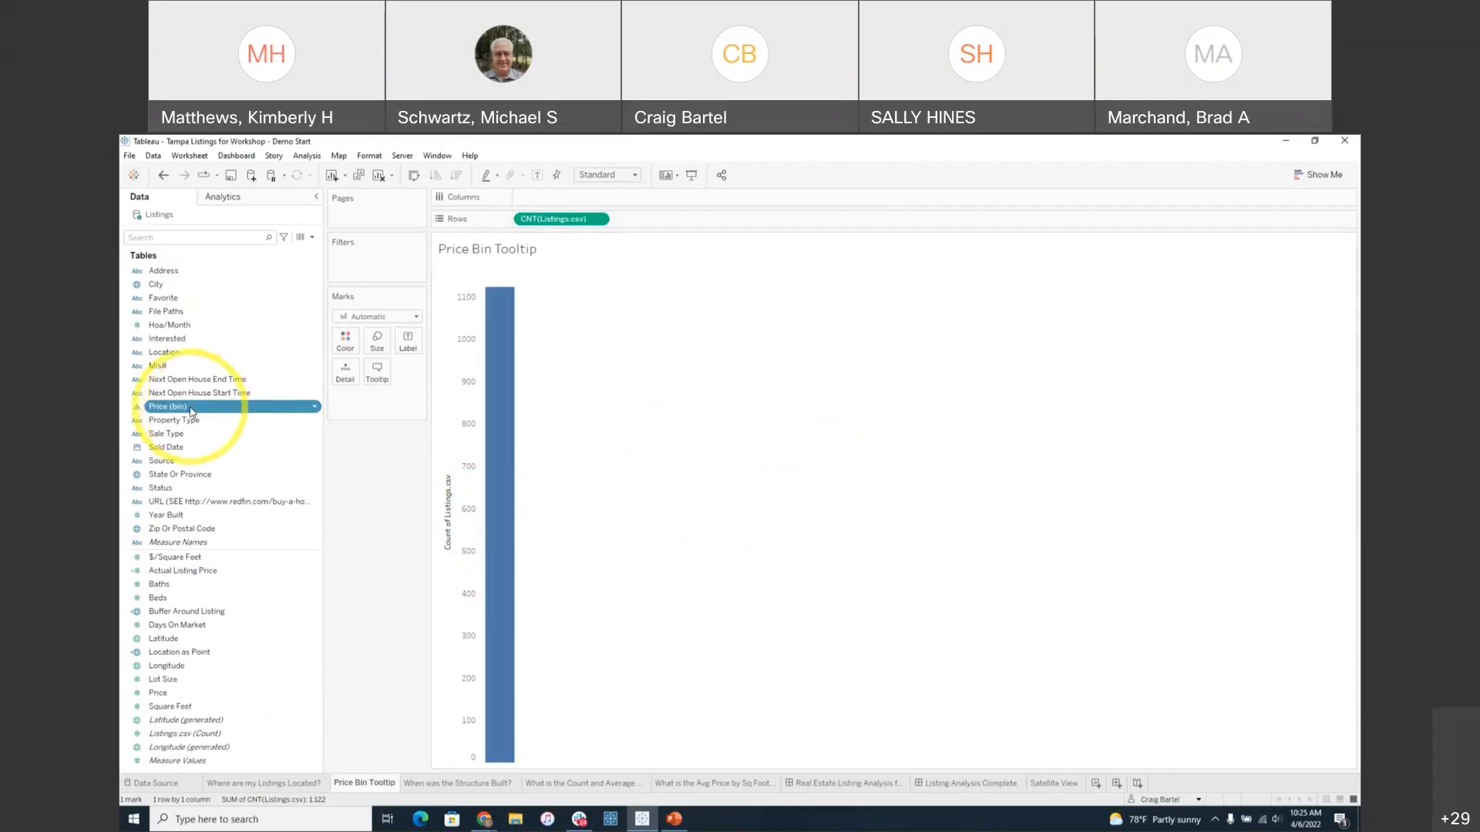
- Split the listing count bar by Price (bin) along the columns and look over the resulting distribution
left_click_drag(192, 411, 481, 219)
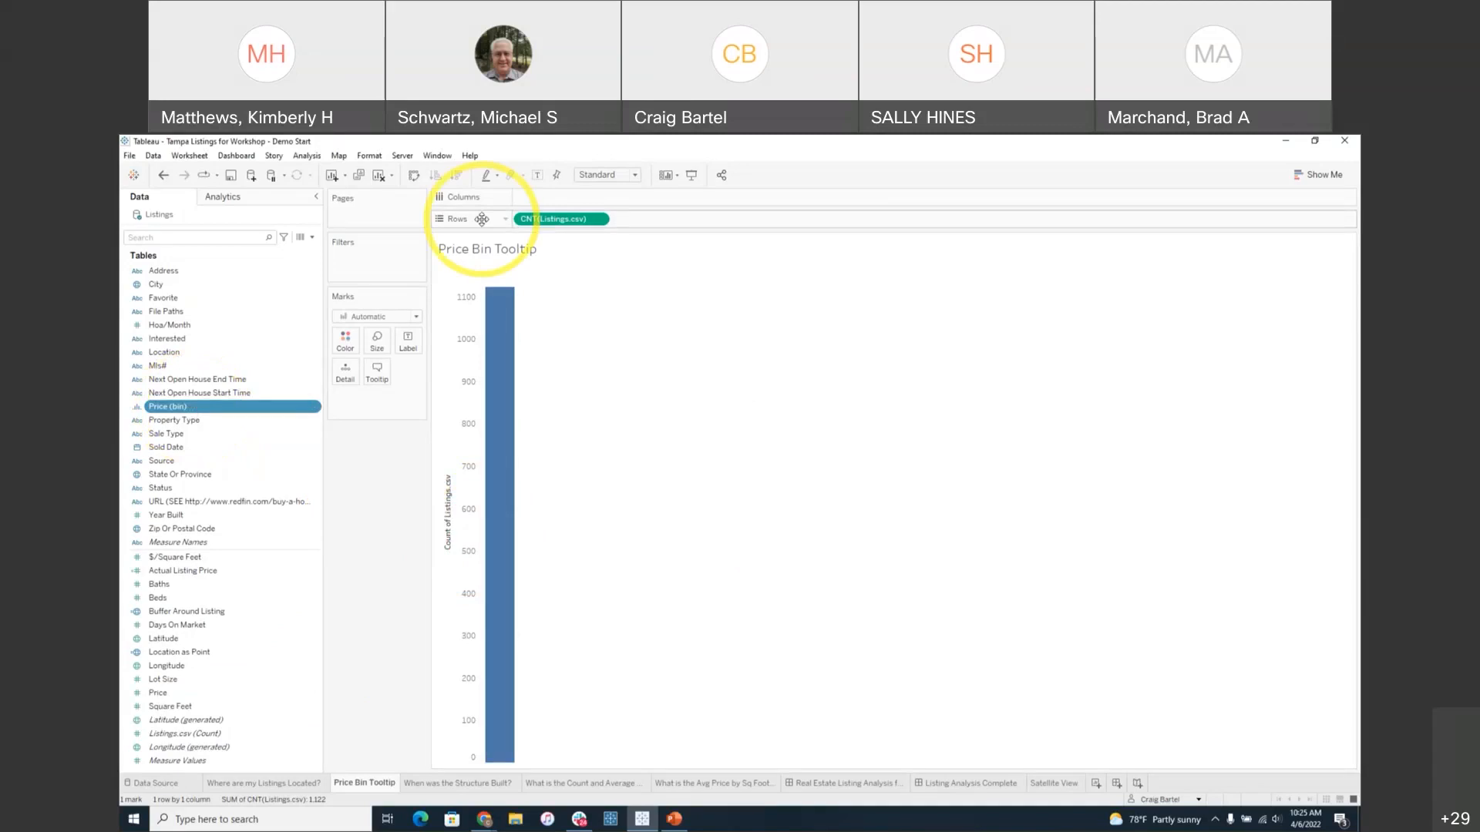
mouse_move(502, 306)
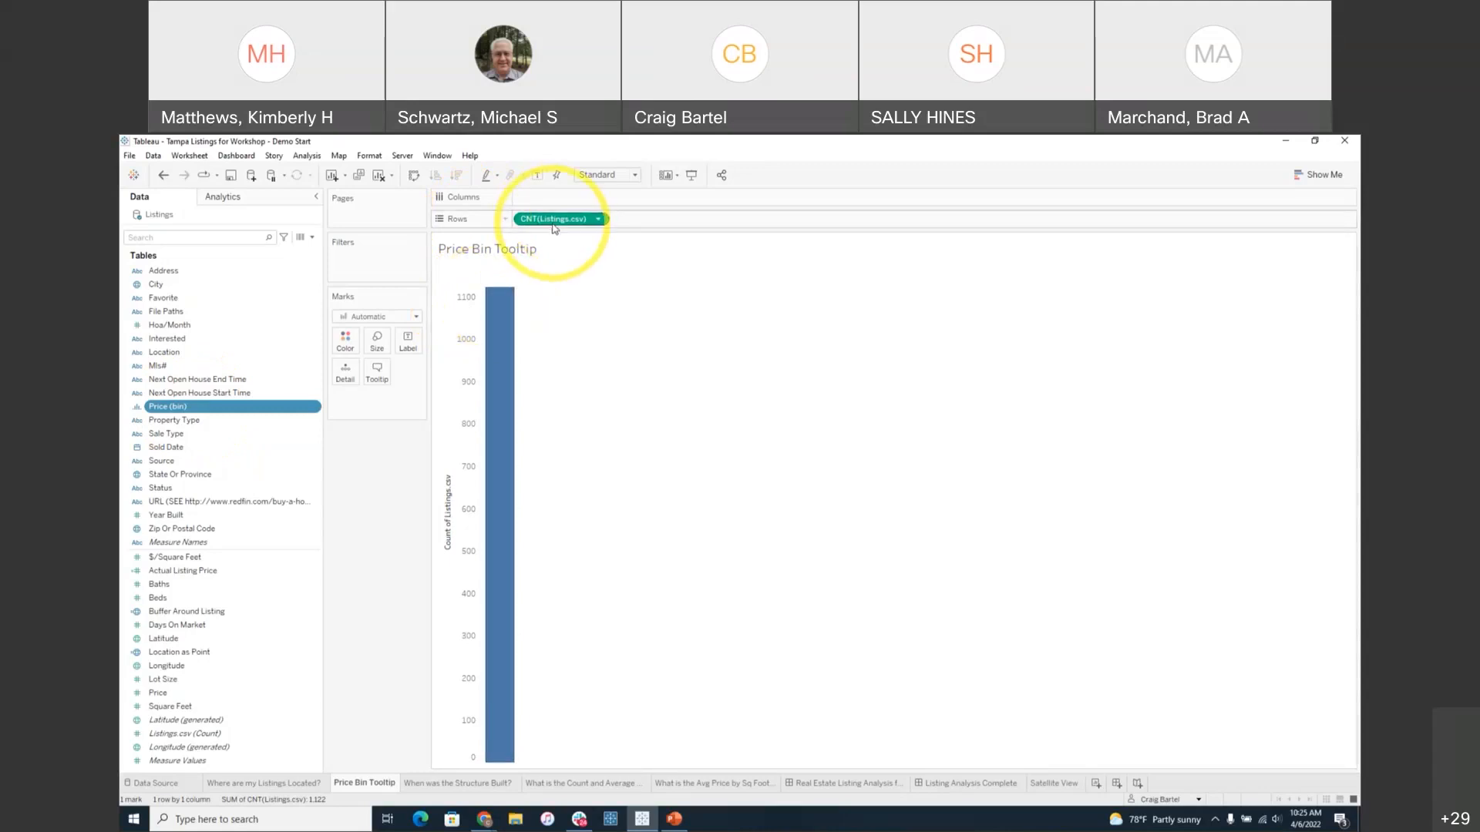
left_click_drag(205, 414, 579, 203)
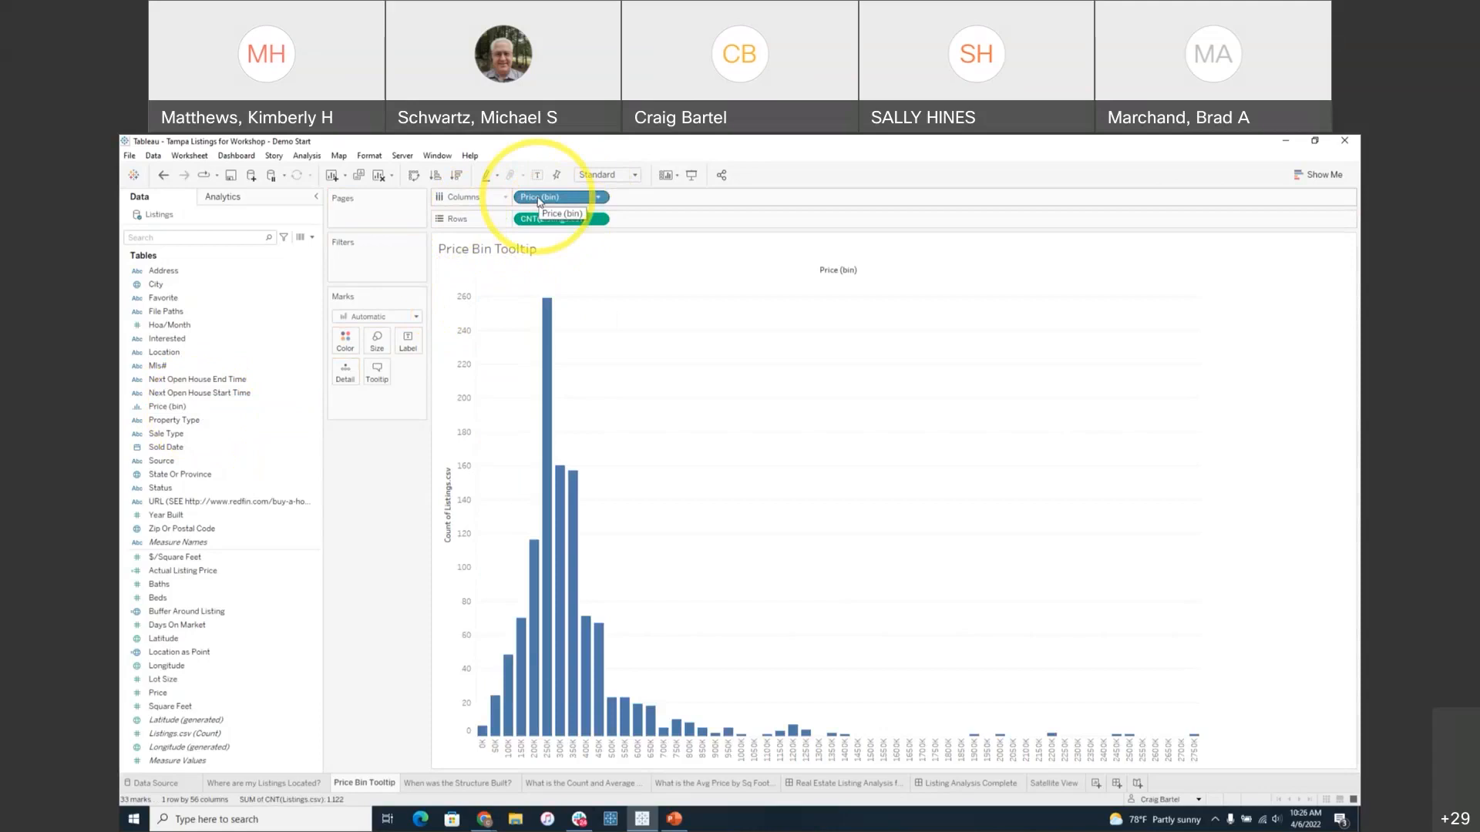
mouse_move(517, 734)
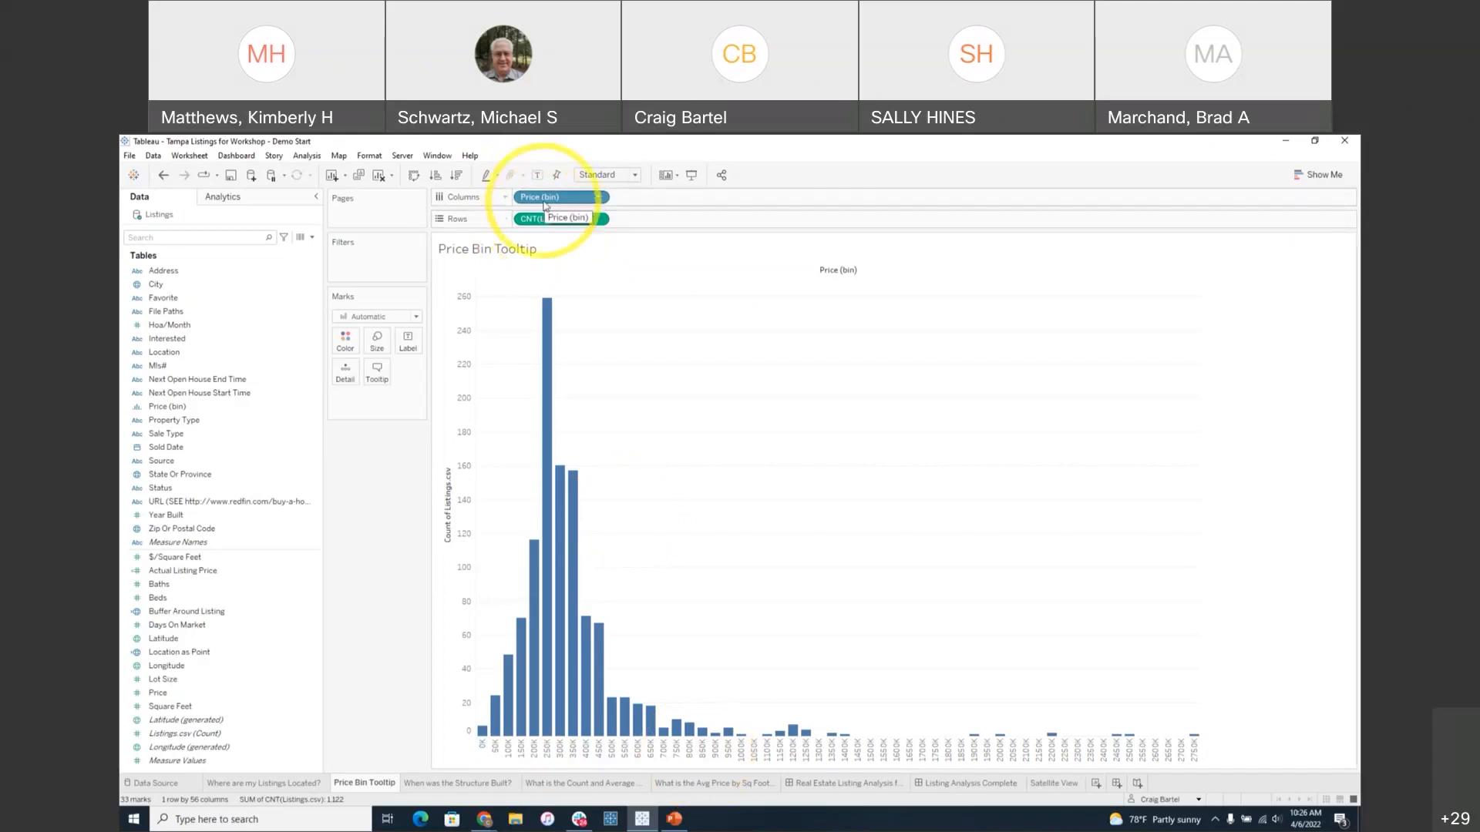
- Swap rows and columns to turn the price bin chart into horizontal bars, and examine the bins
left_click(415, 177)
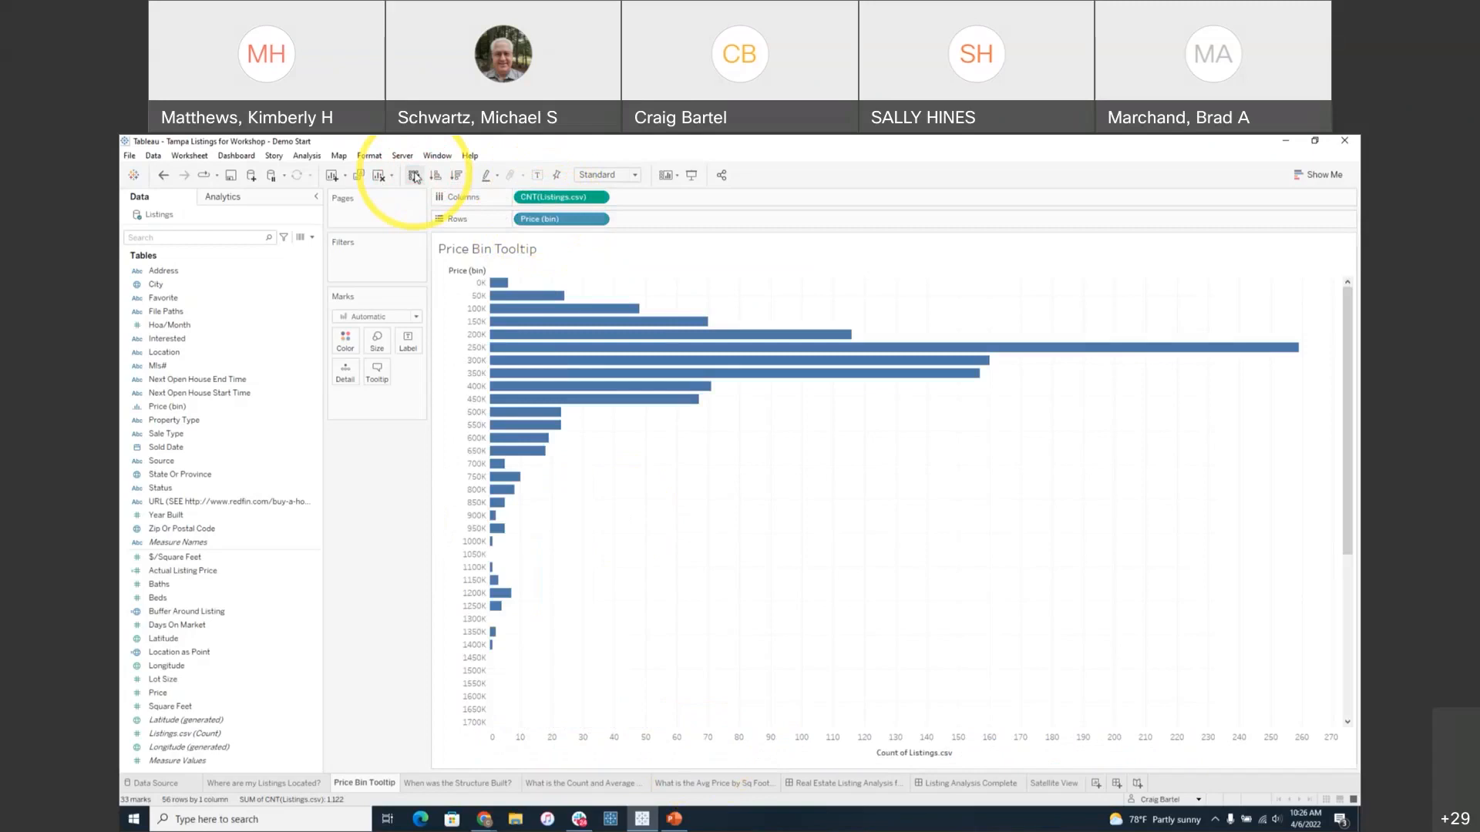
mouse_move(522, 402)
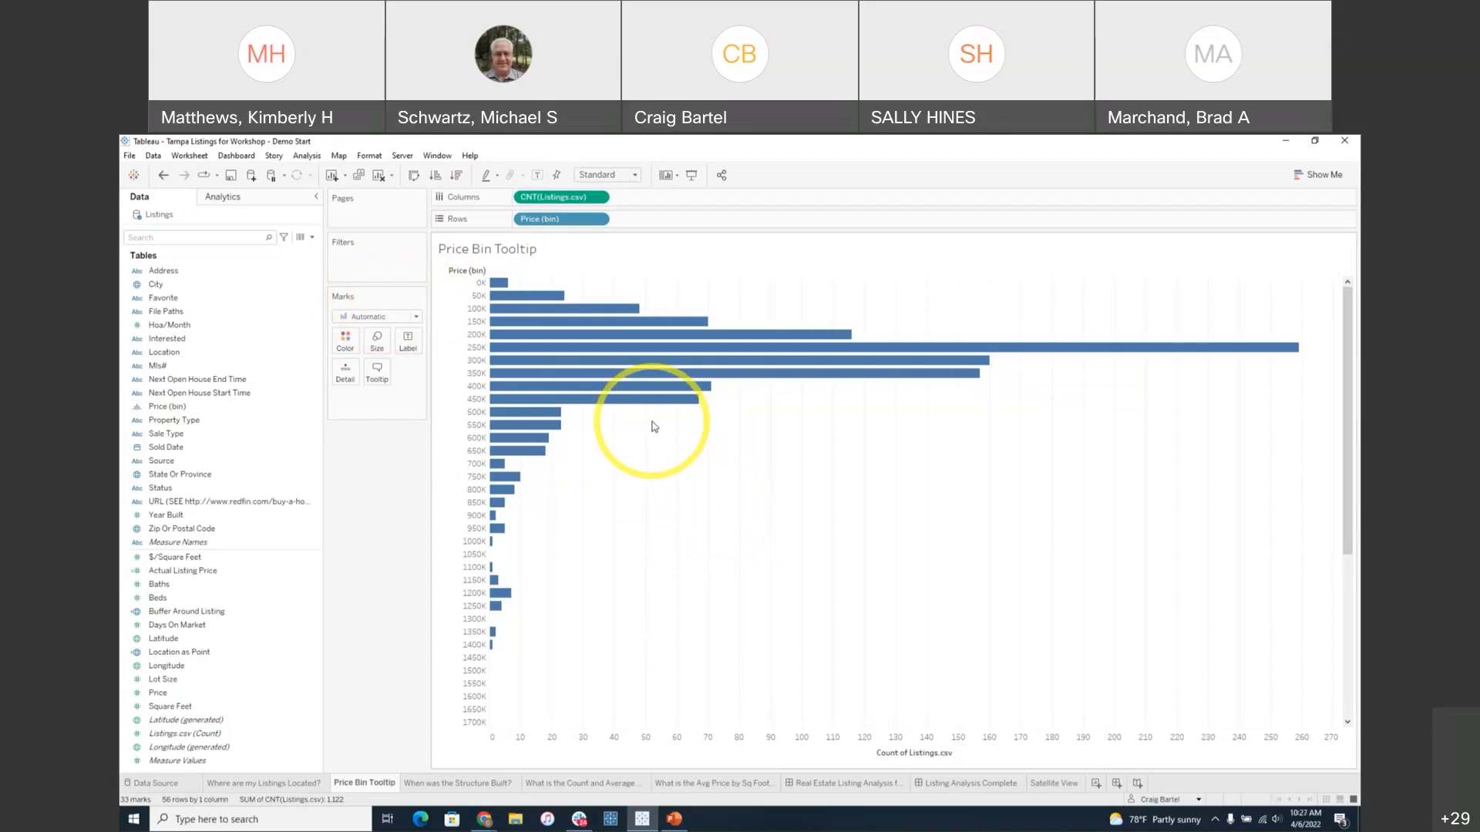
mouse_move(623, 381)
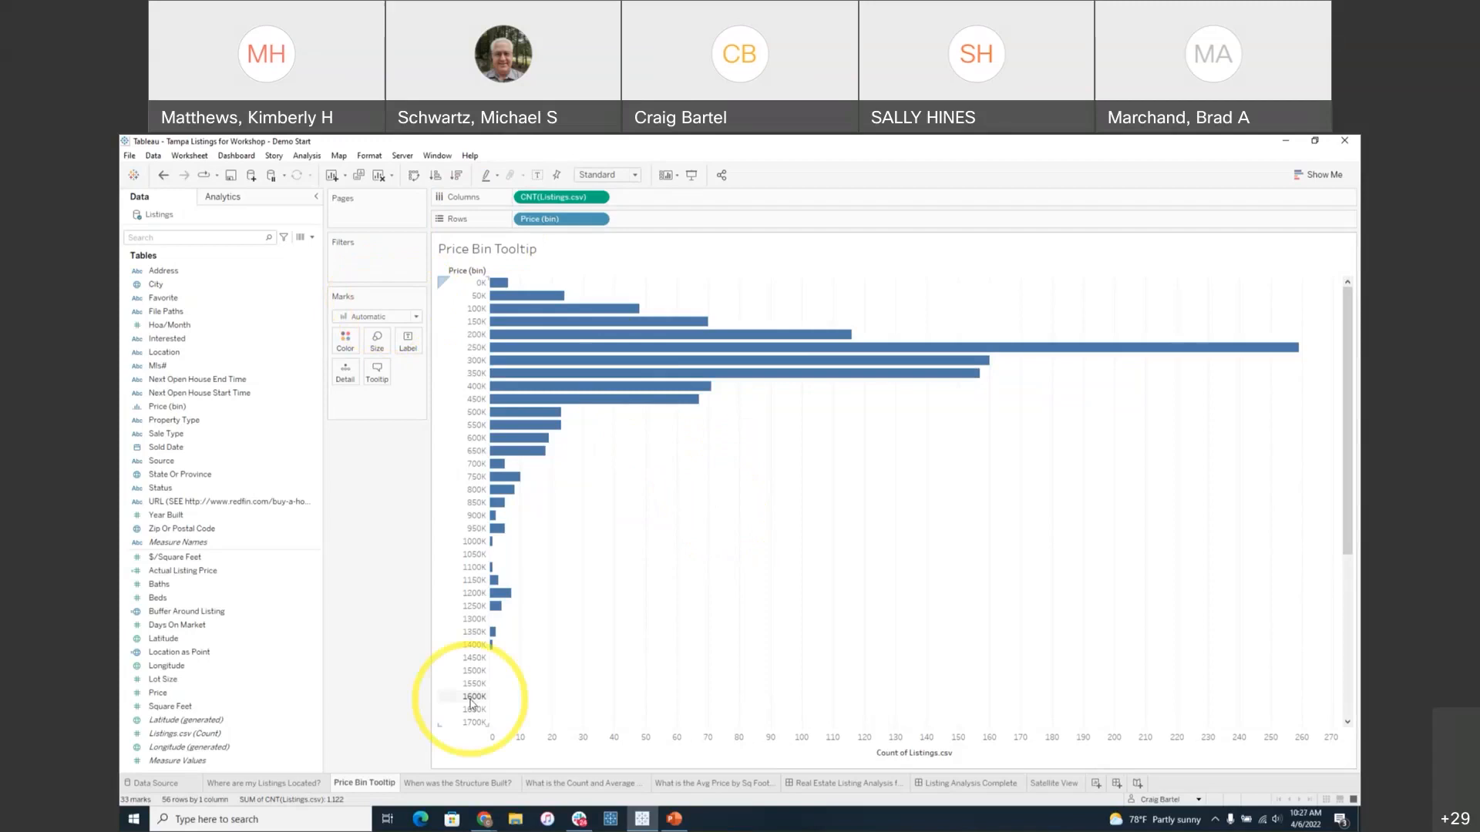
- On the Where are my Listings Located? worksheet, insert the Price Bin Tooltip sheet on a new line below Avg. Price in the map tooltip
left_click(261, 784)
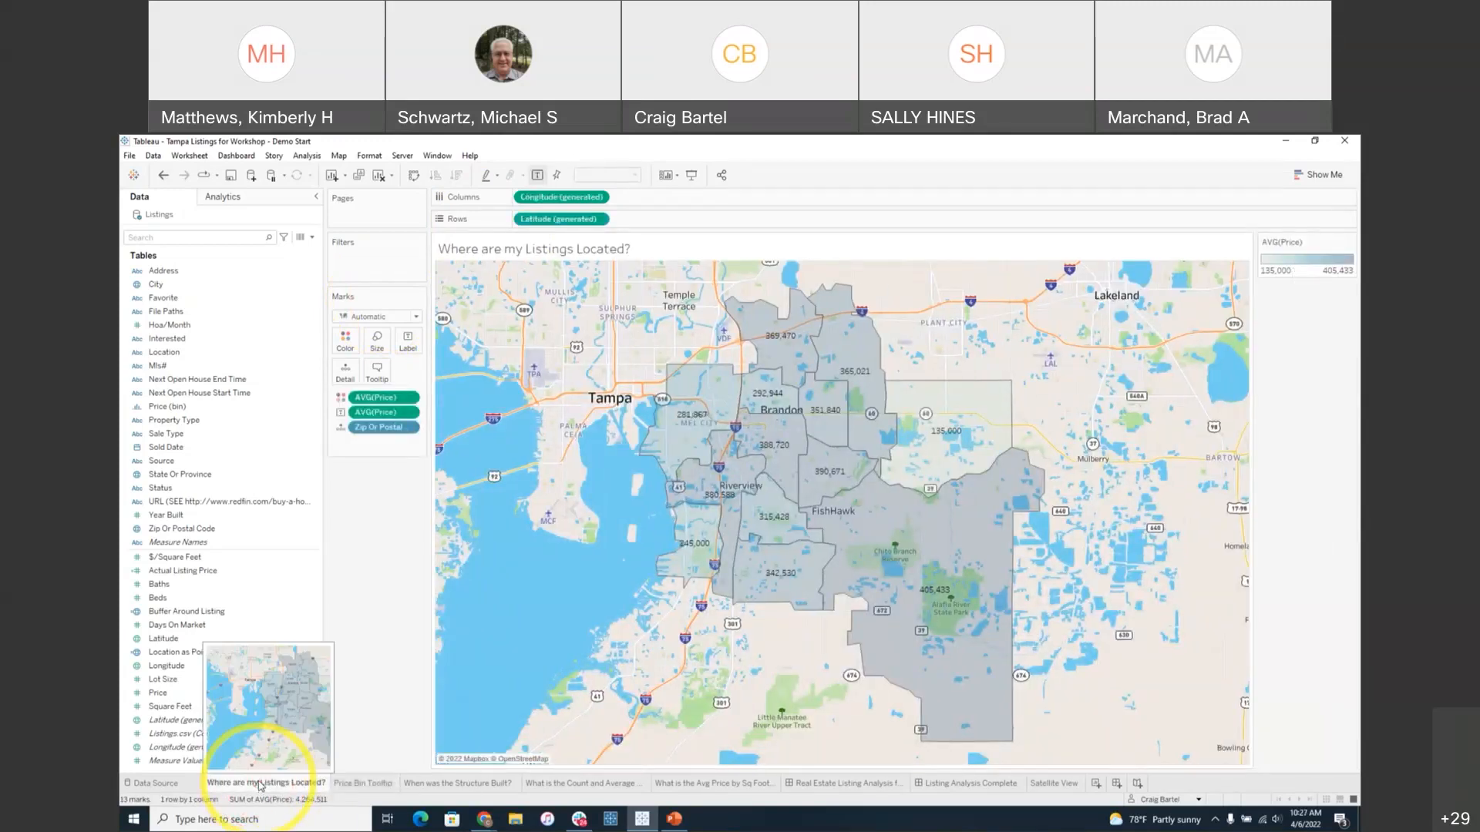
mouse_move(343, 784)
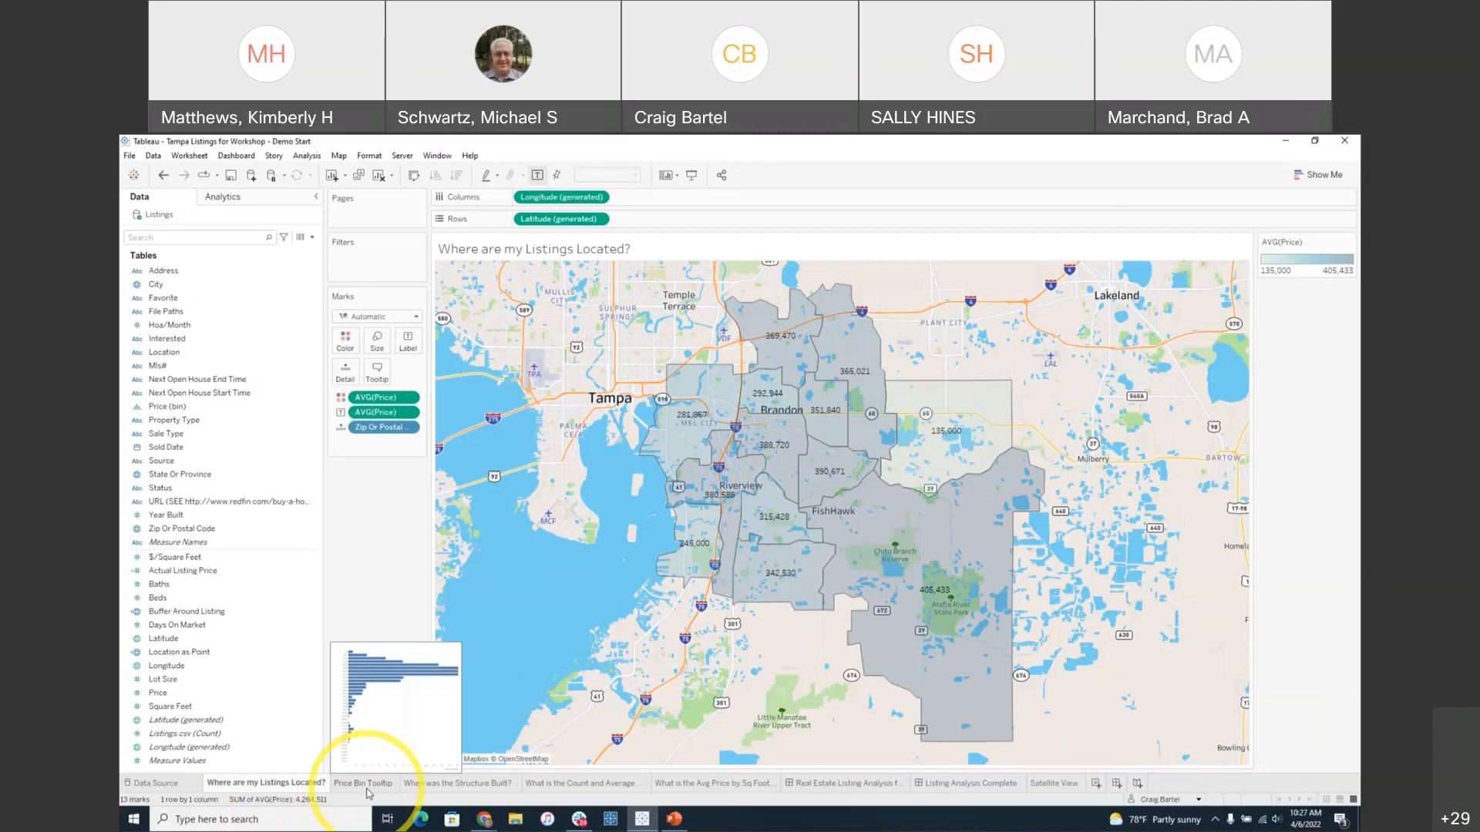
left_click(379, 372)
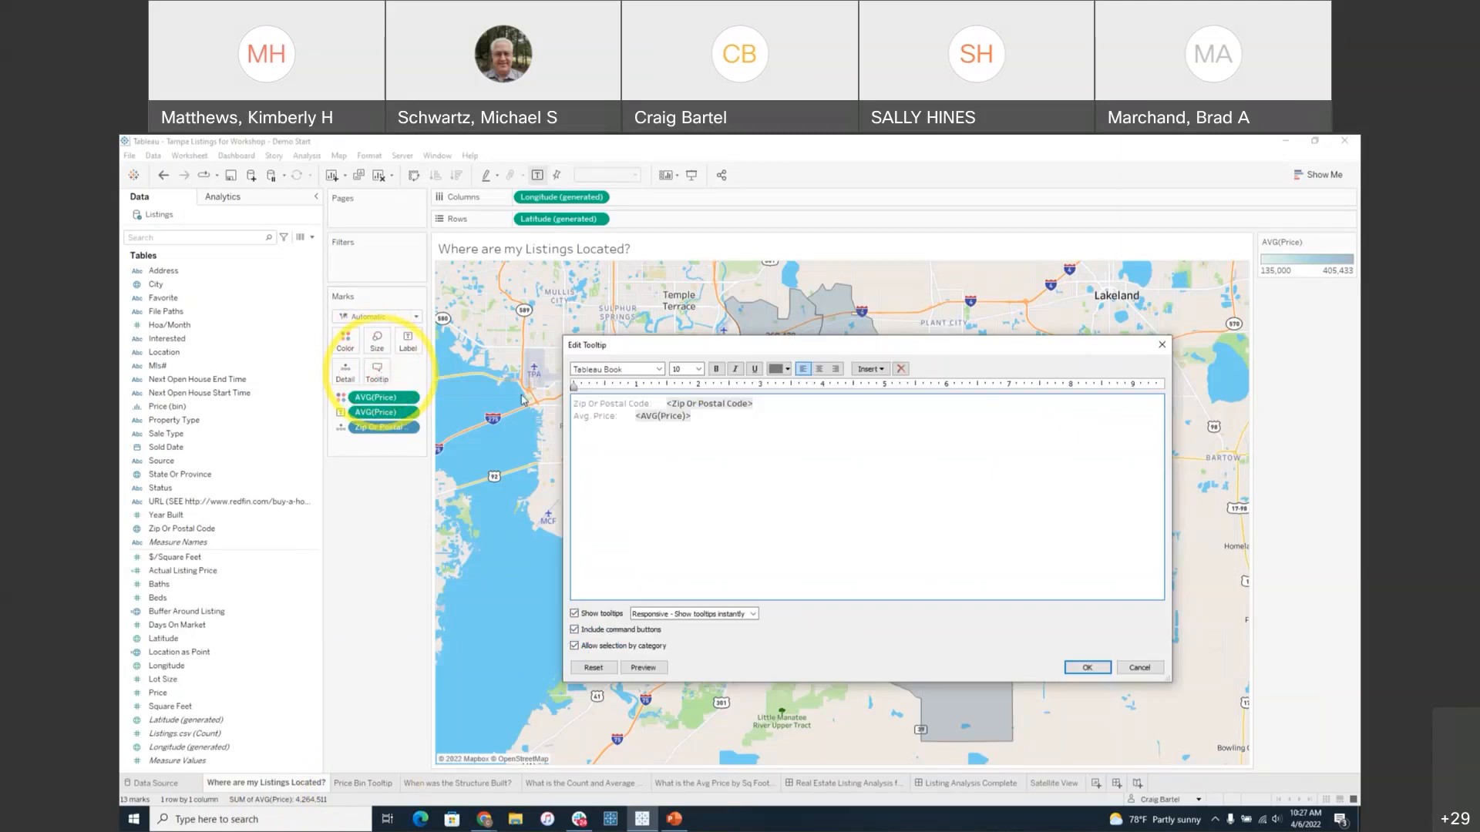
left_click(766, 421)
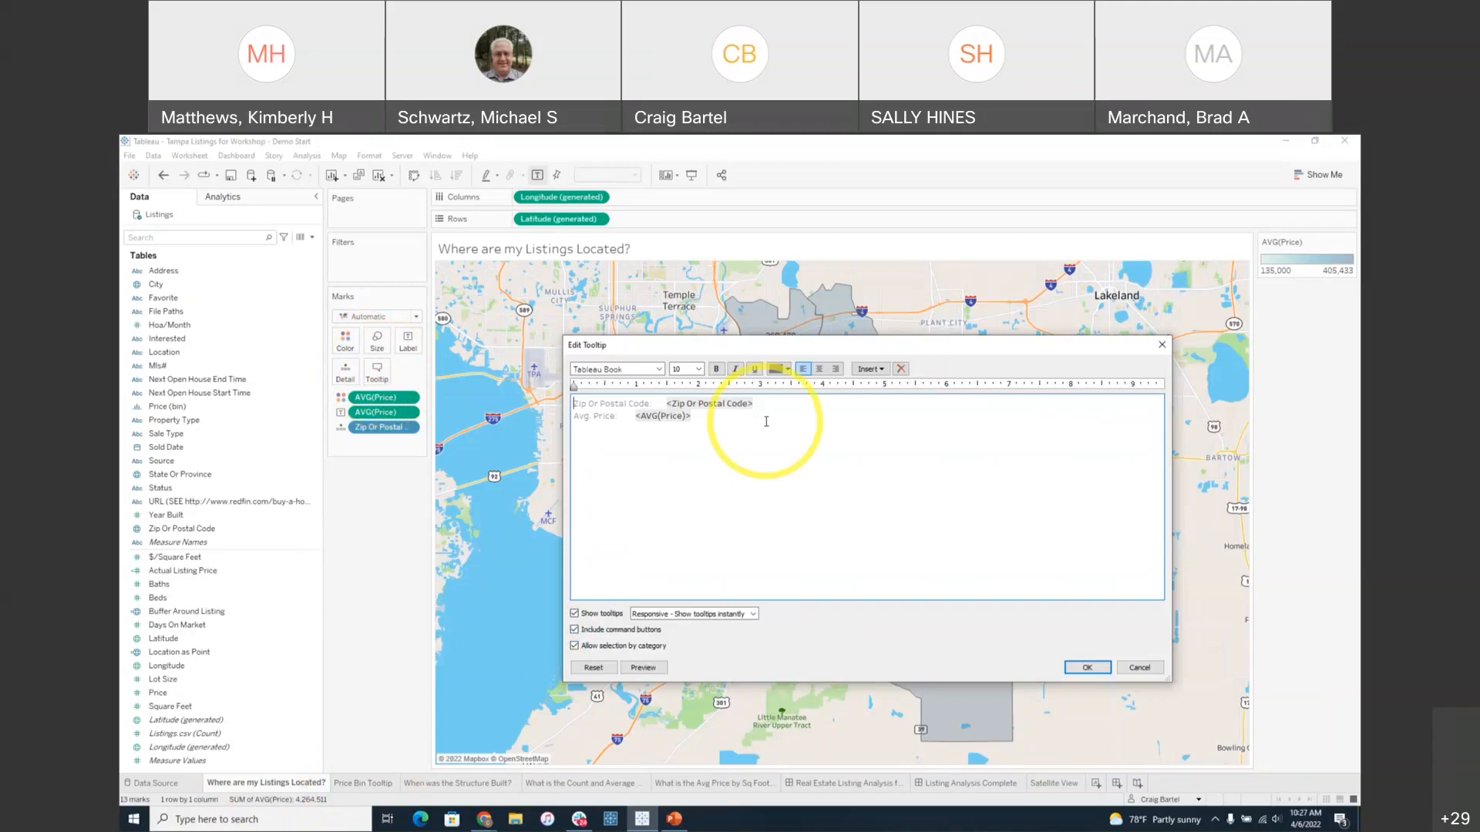
left_click(653, 404)
type(":")
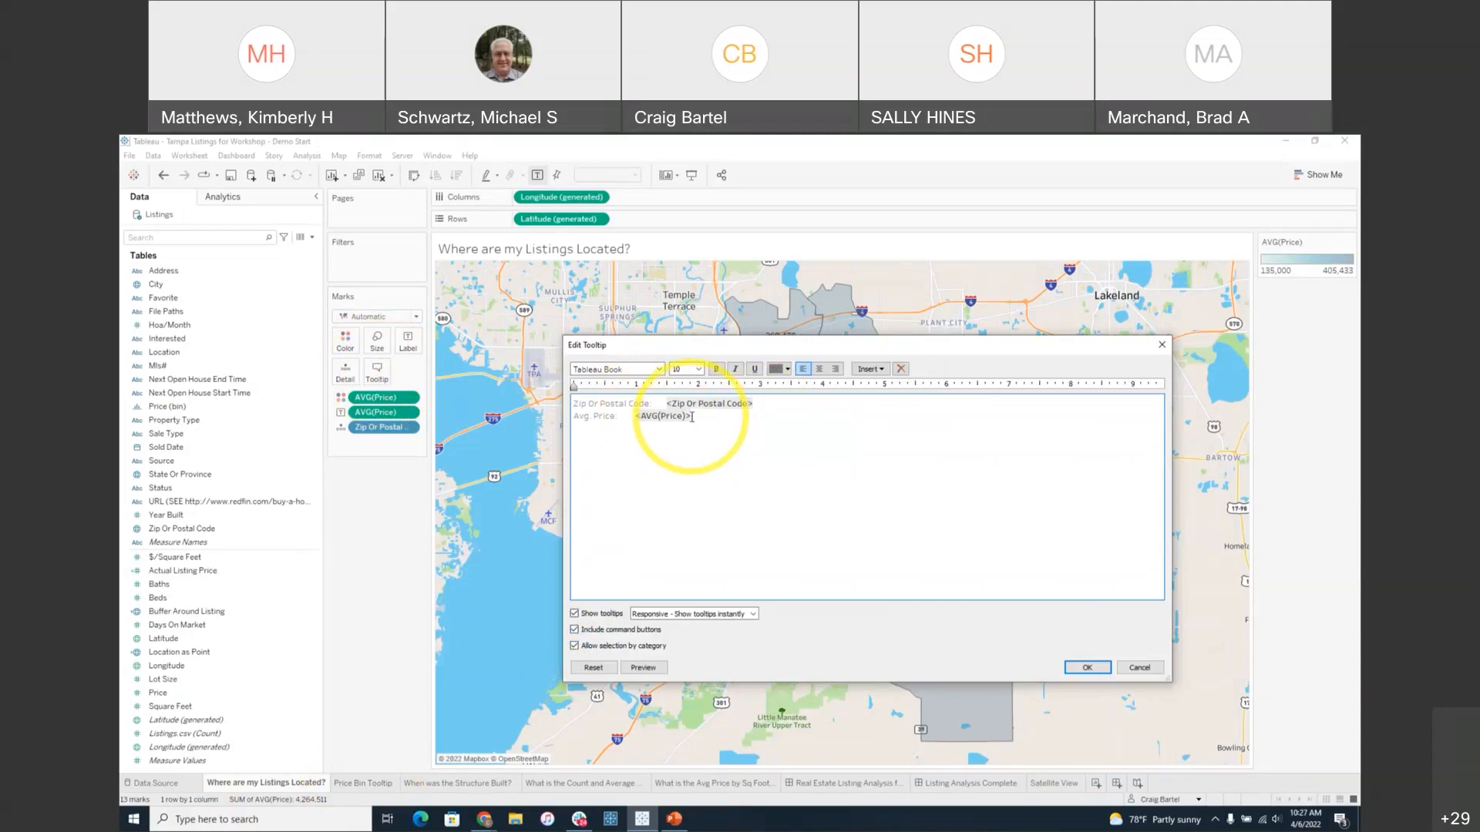
left_click(693, 417)
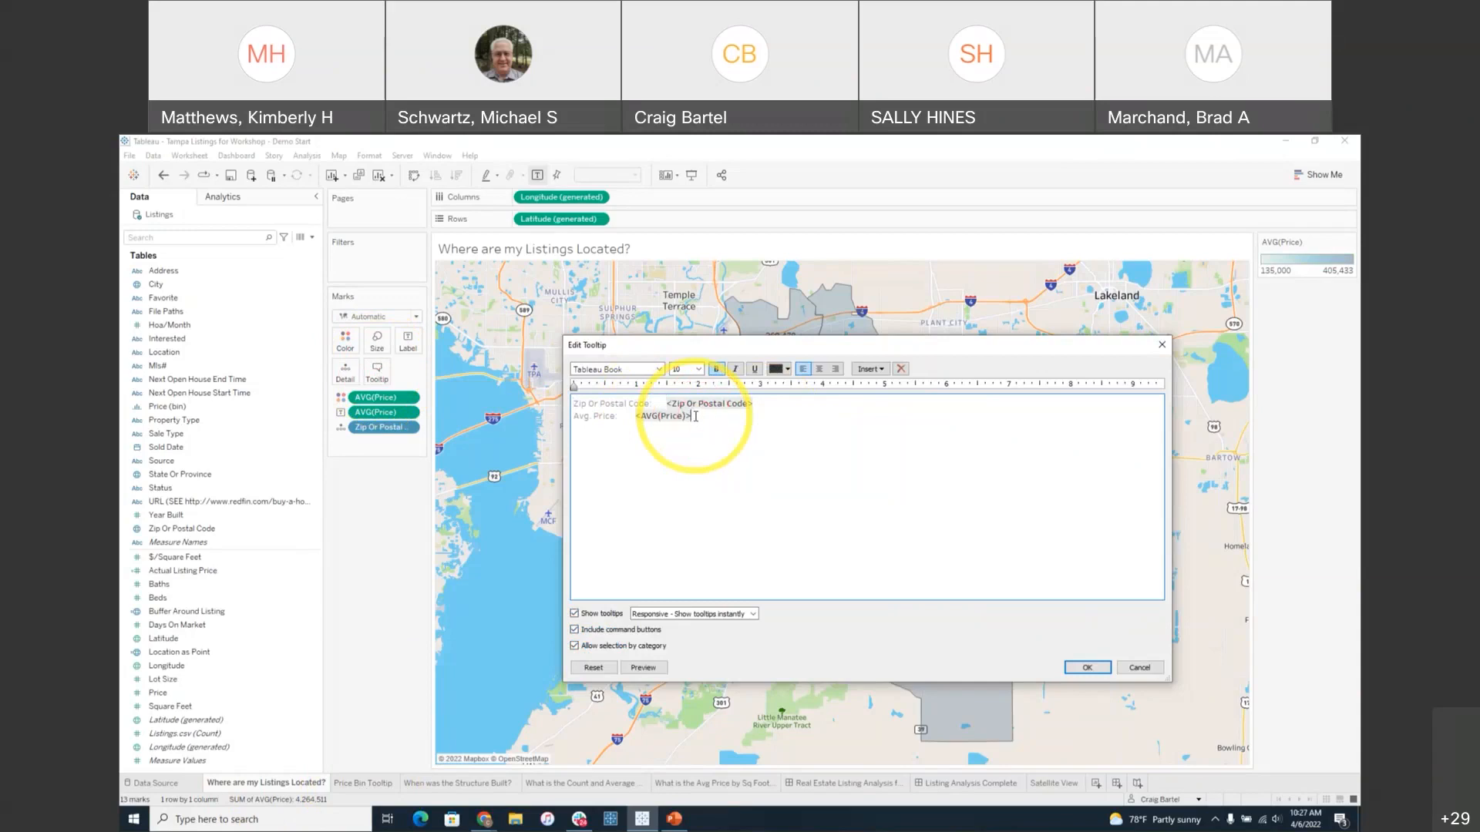
key("Return")
left_click(871, 369)
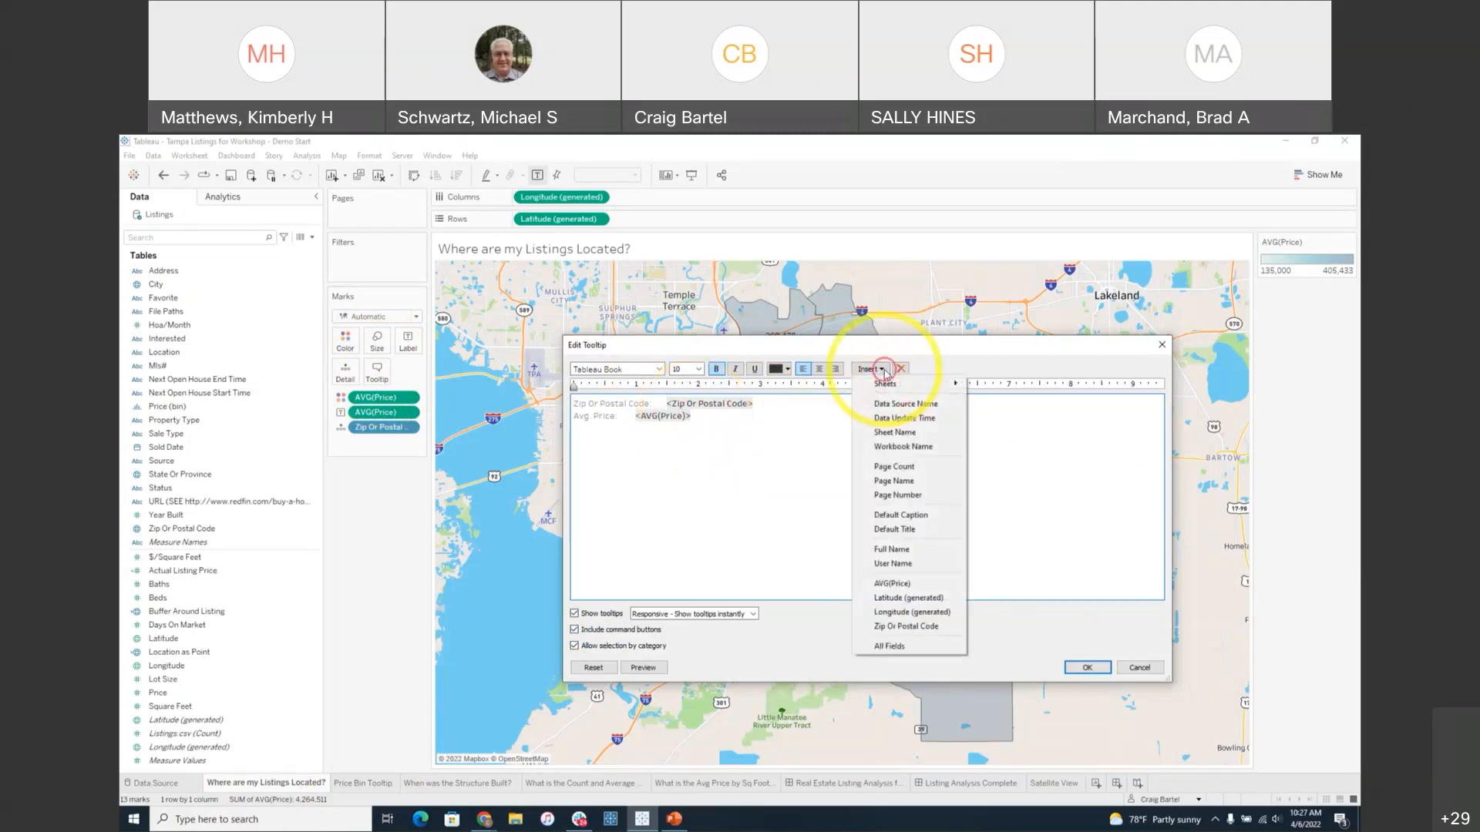
mouse_move(892, 384)
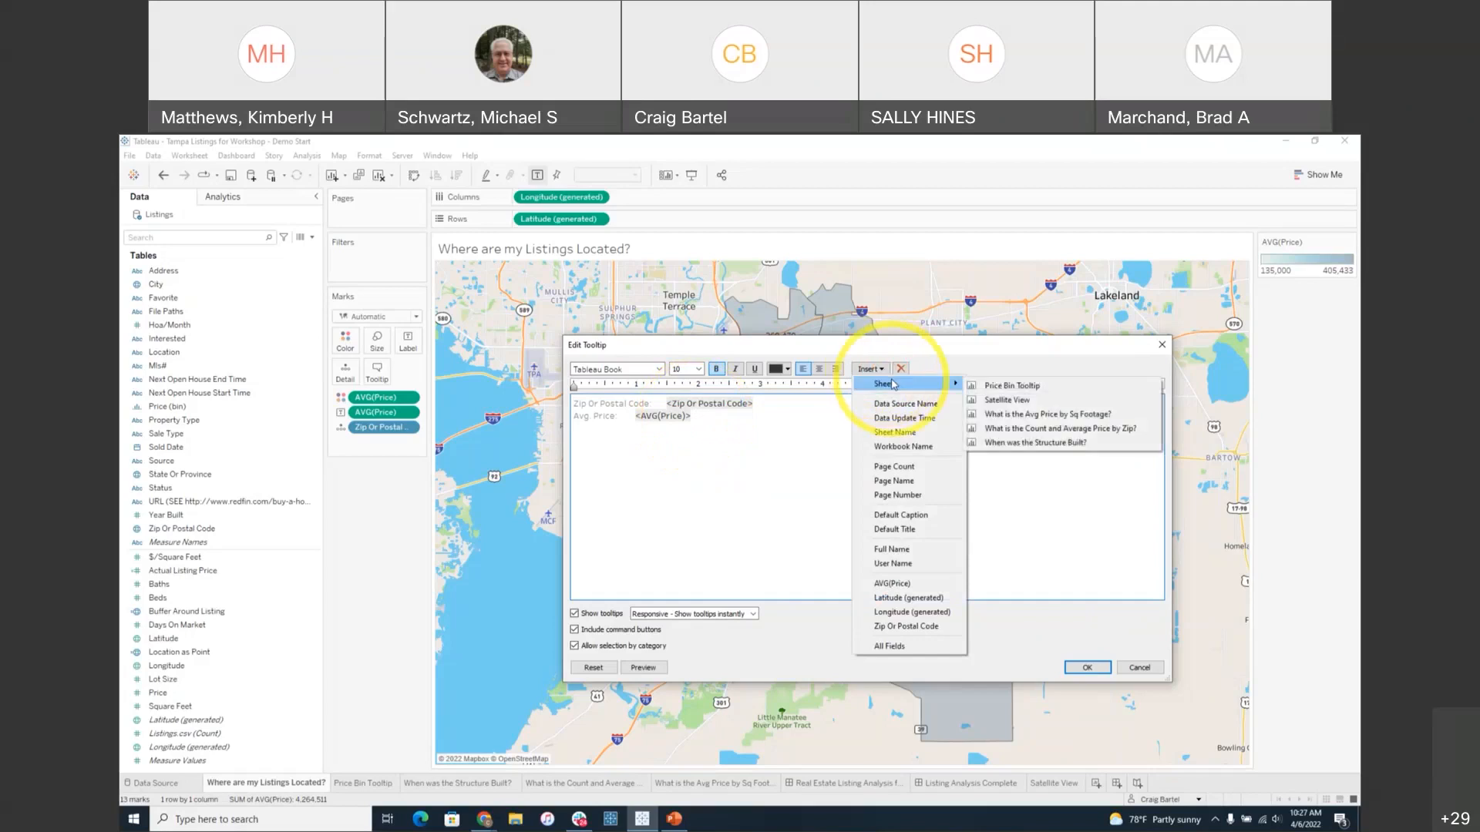
left_click(1011, 385)
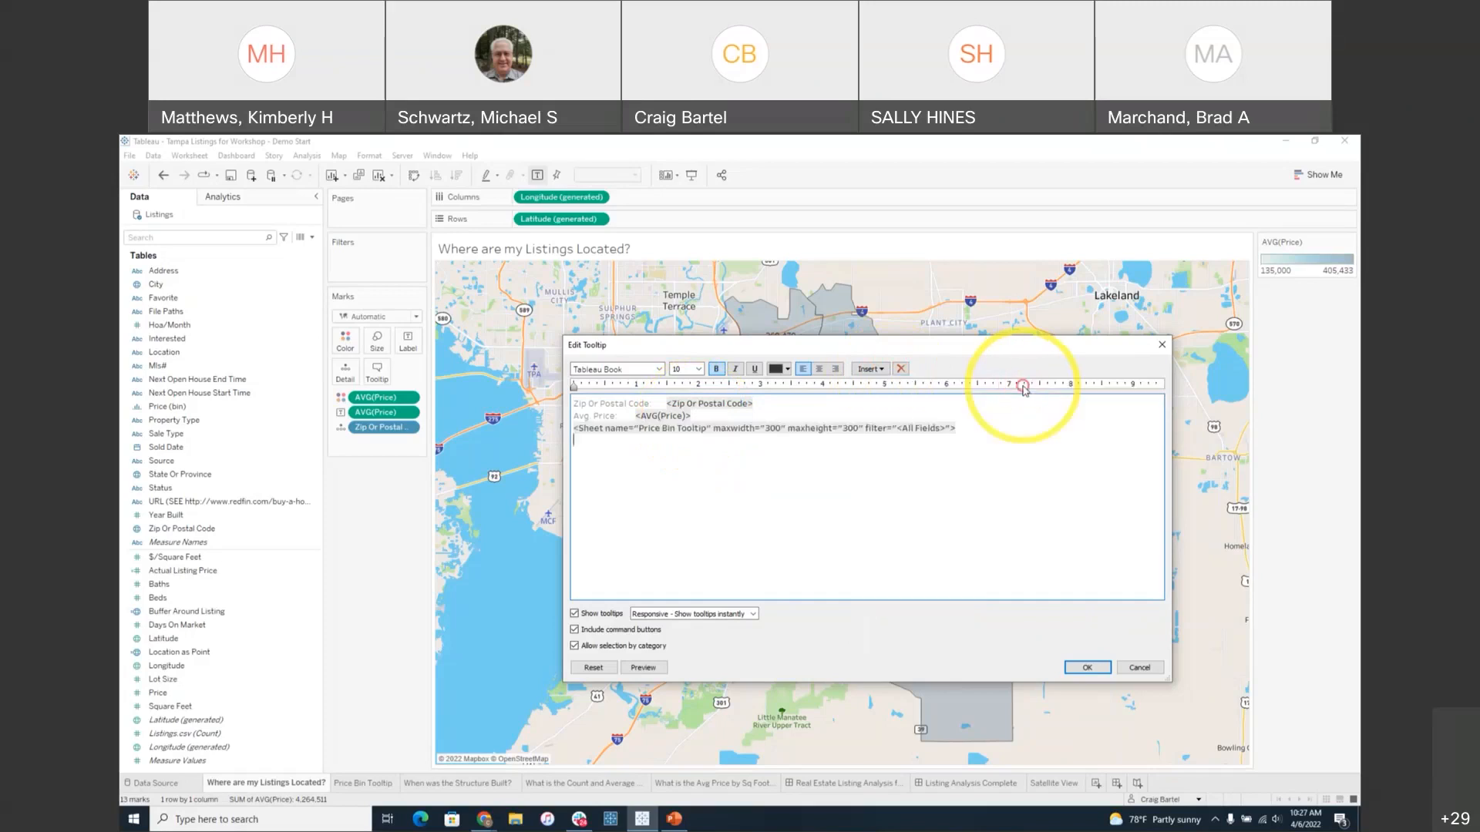
left_click_drag(956, 427, 577, 429)
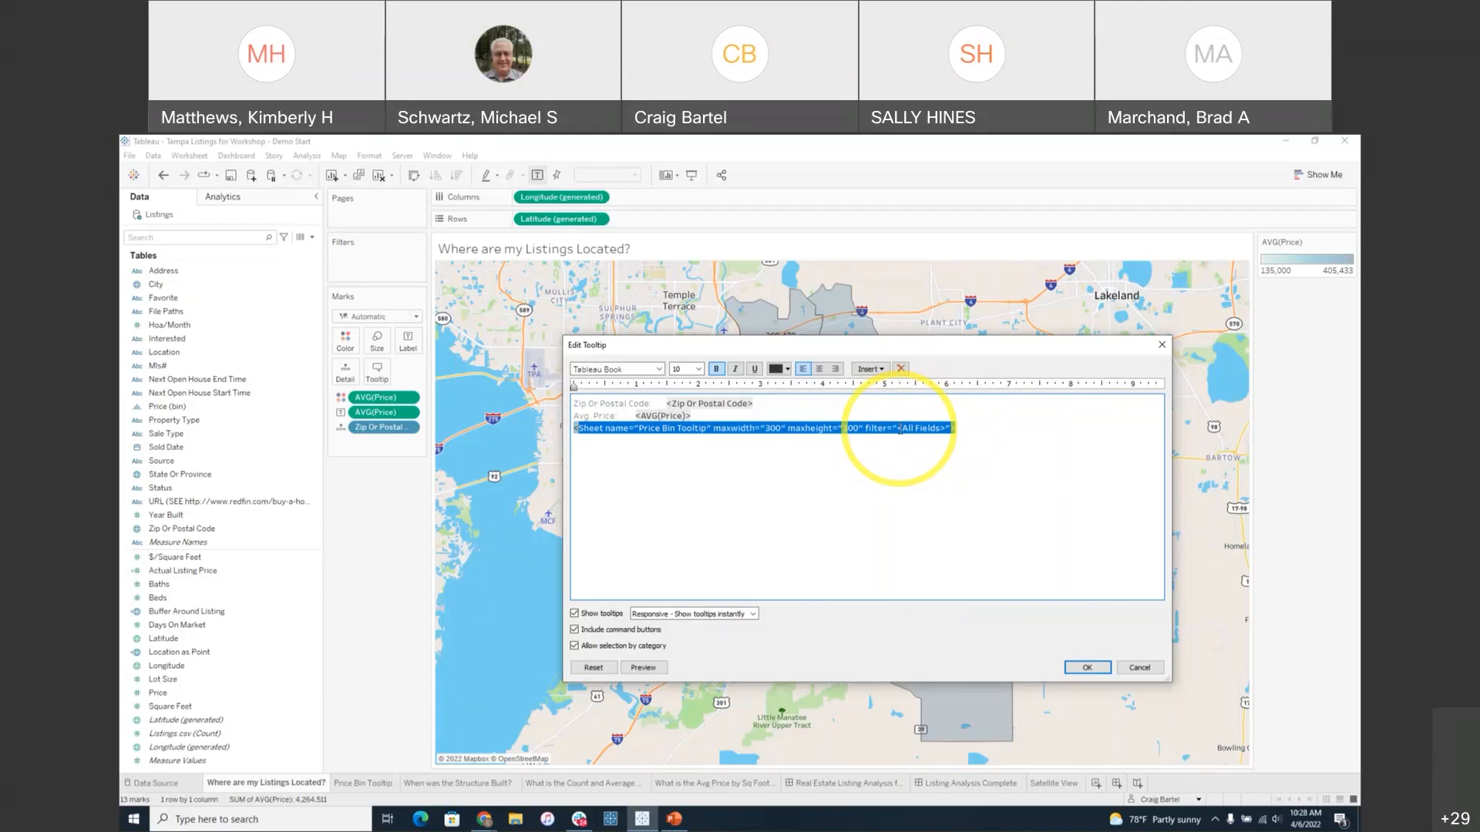
left_click(1087, 668)
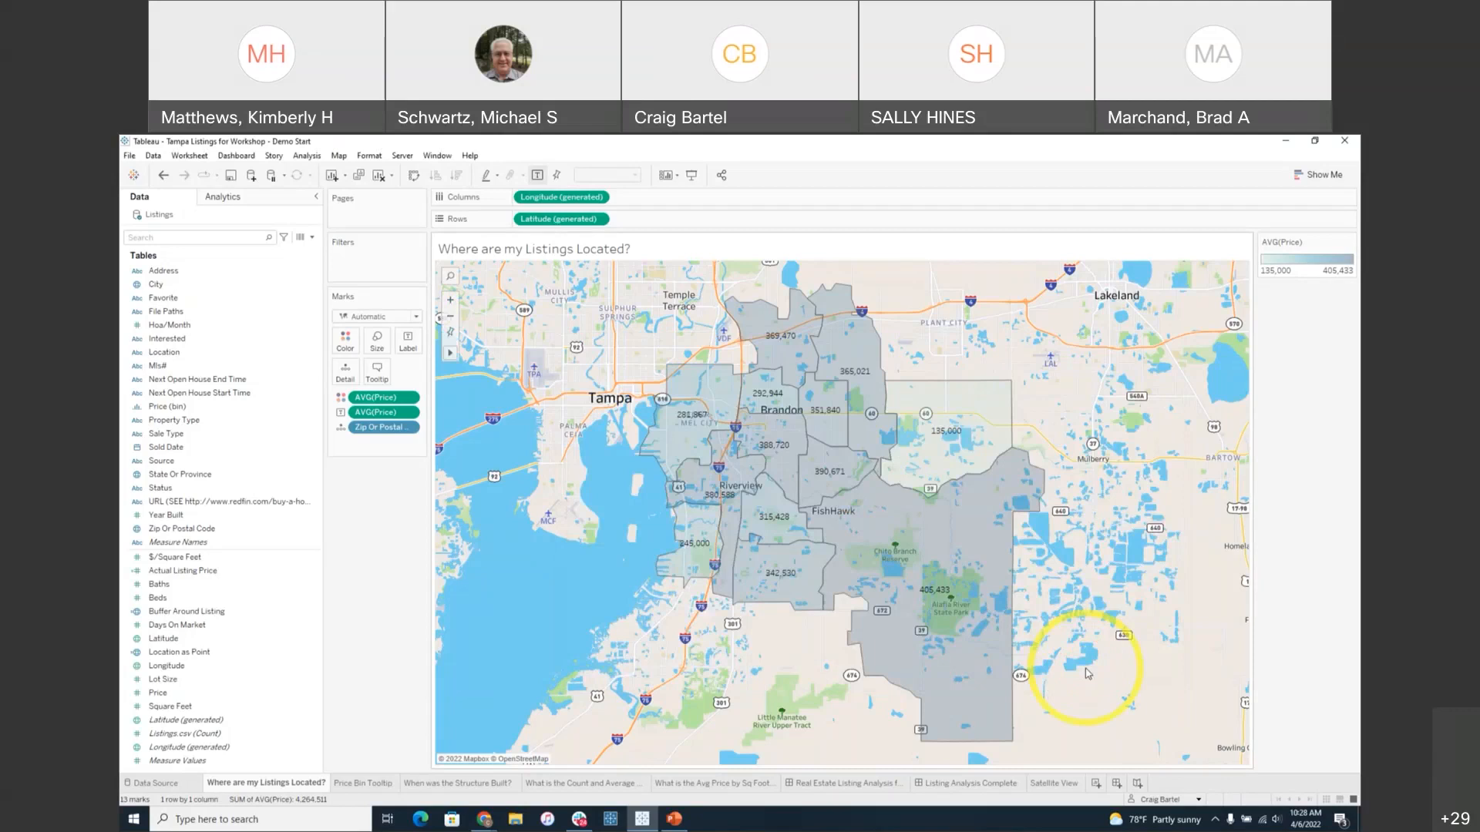
- Check the embedded price bin chart in the tooltips of several zip code areas on the map
mouse_move(940, 413)
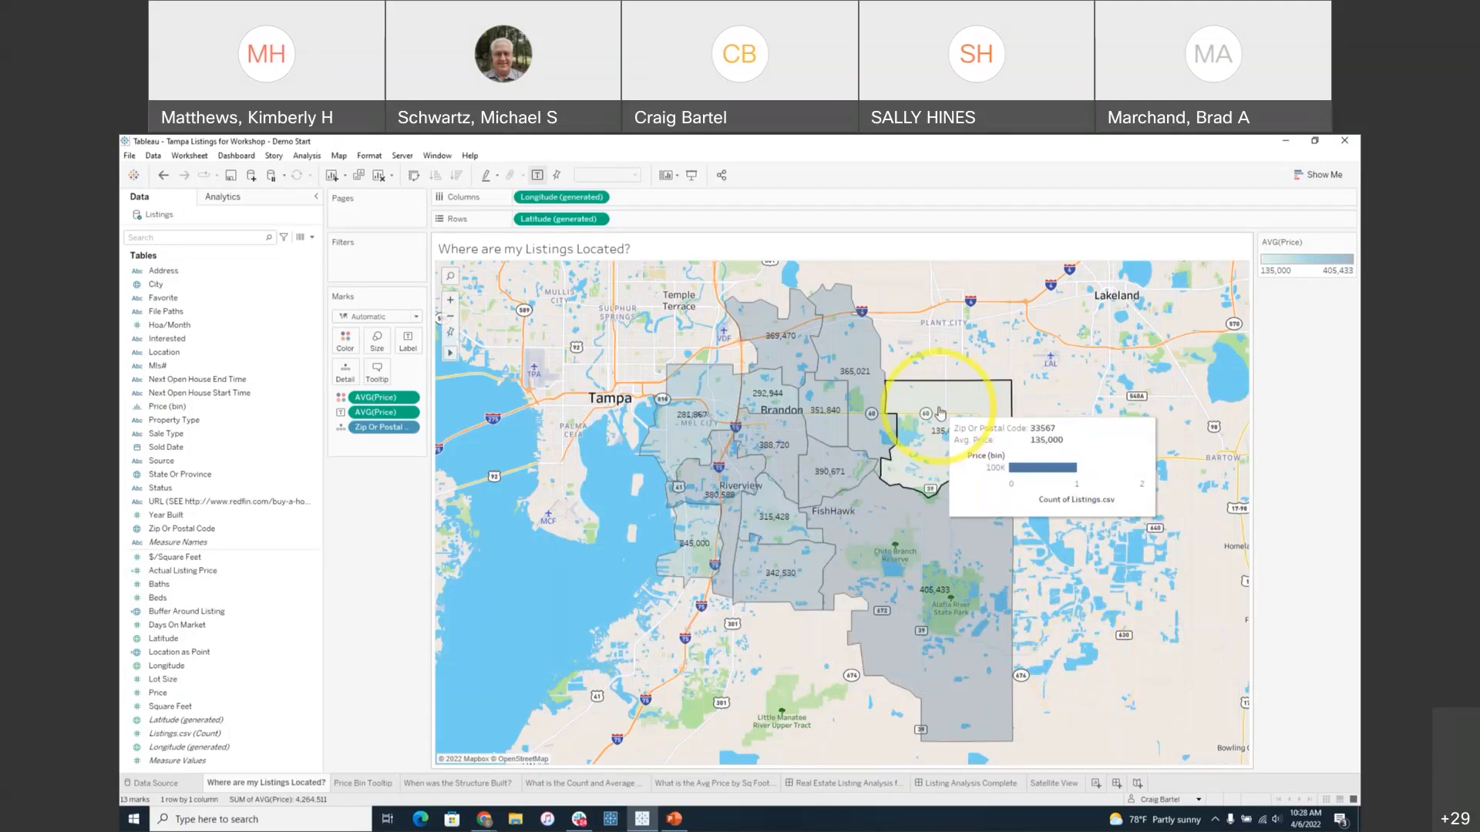
mouse_move(865, 421)
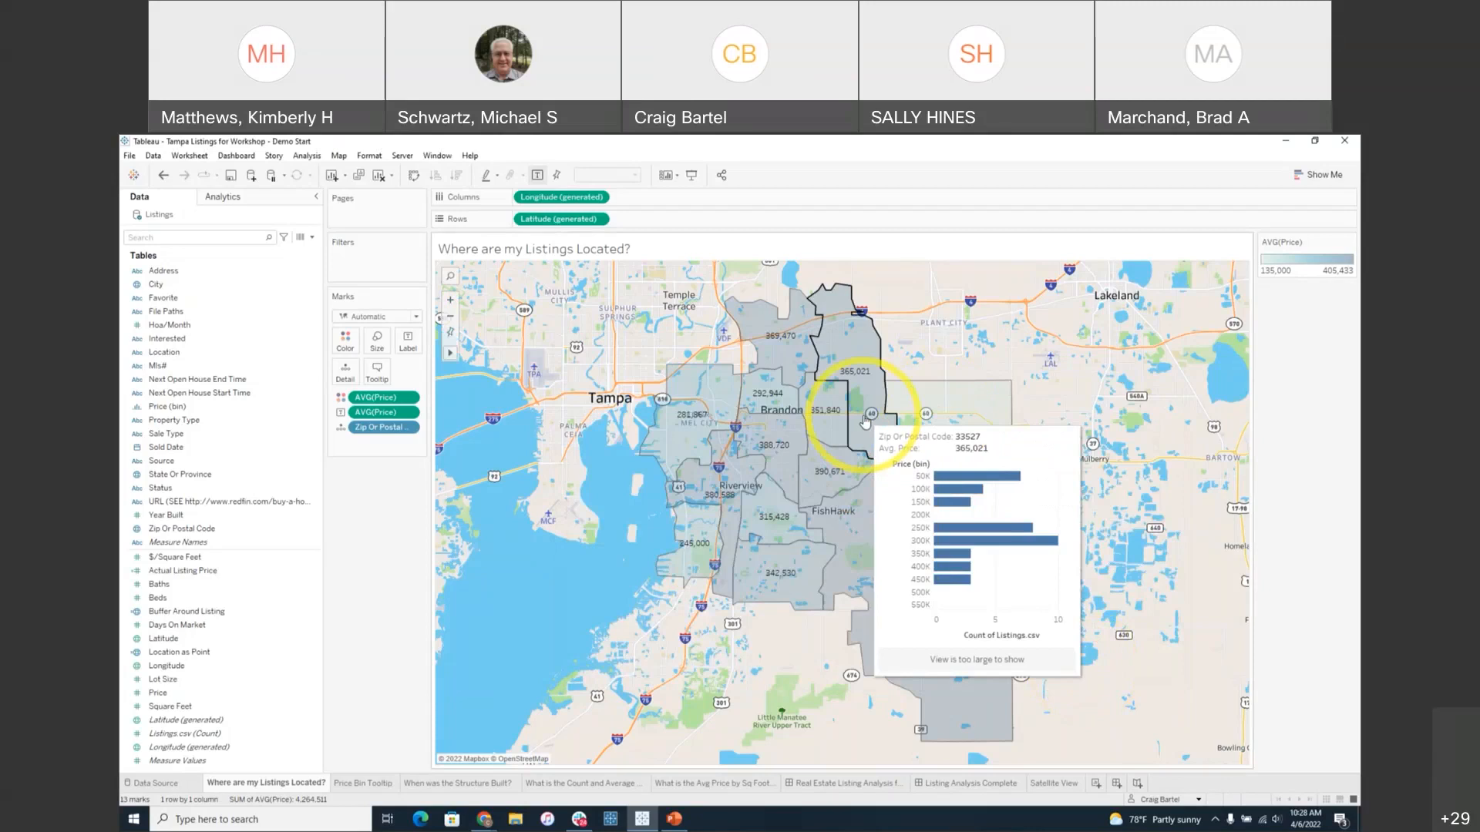
mouse_move(862, 526)
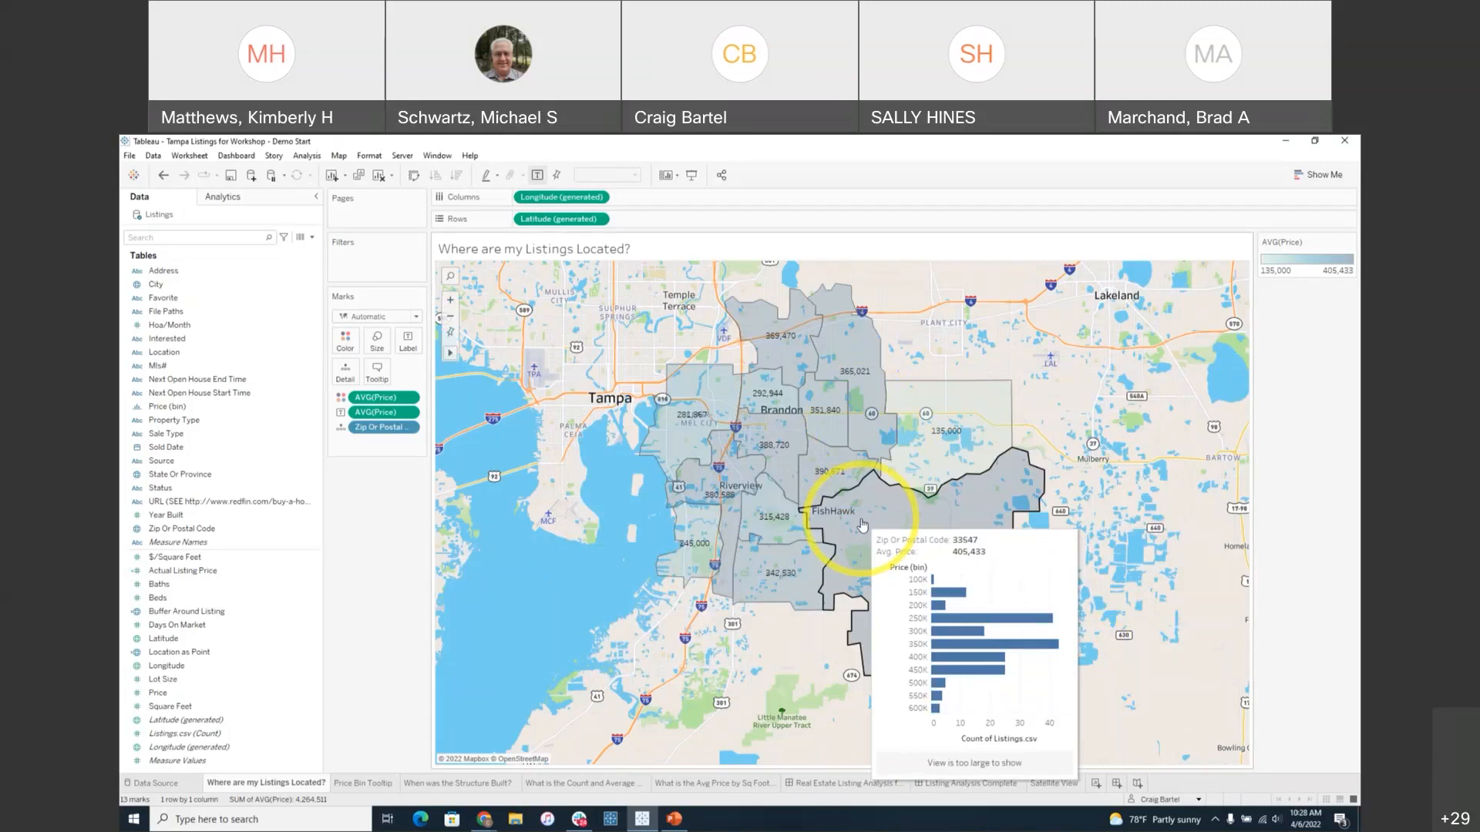
mouse_move(840, 485)
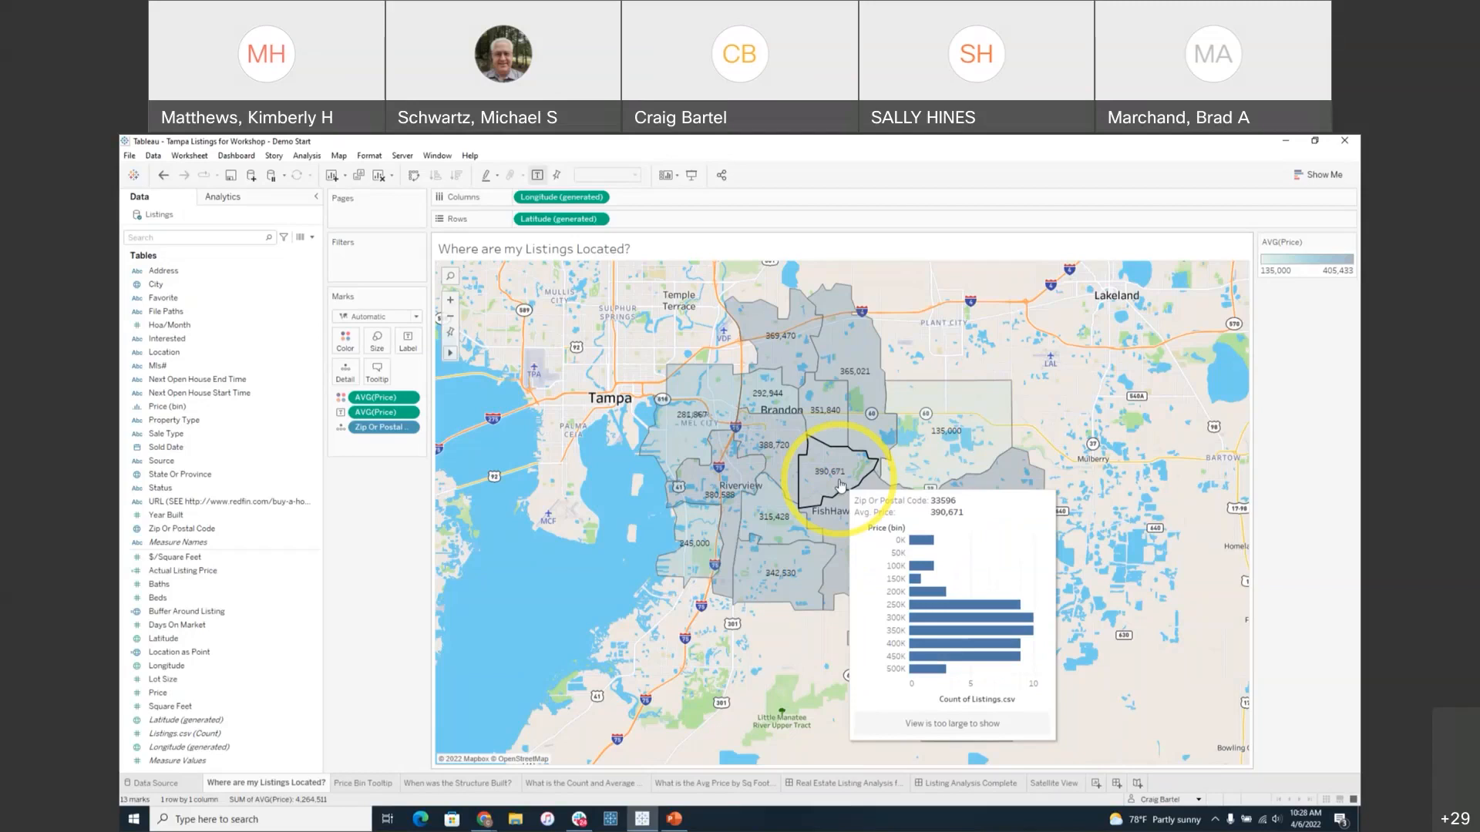
mouse_move(768, 436)
mouse_move(740, 484)
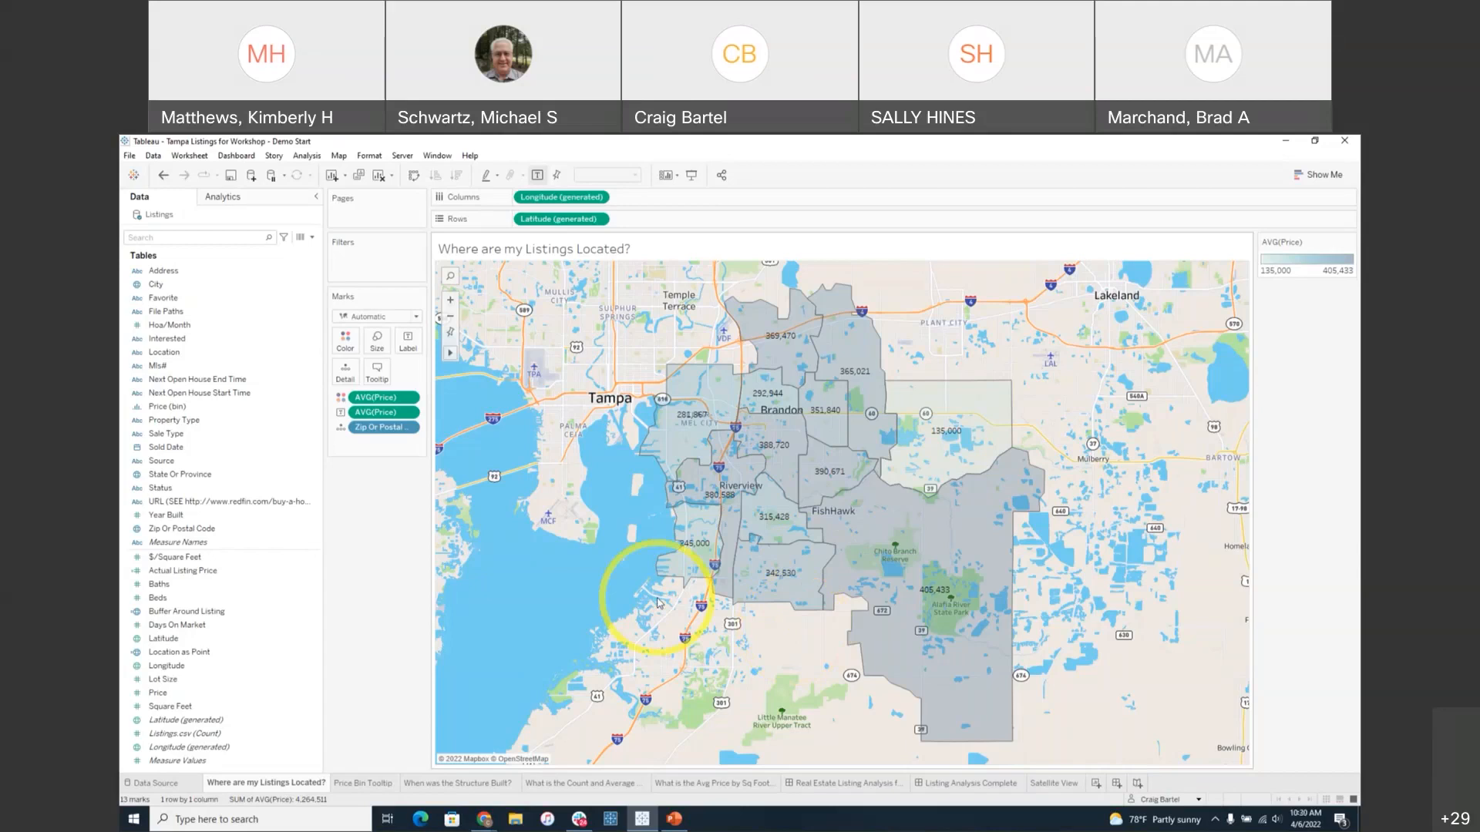
- Open the Location as Point calculation, examine its MAKEPOINT formula built from Latitude and Longitude, and close the editor
left_click(228, 655)
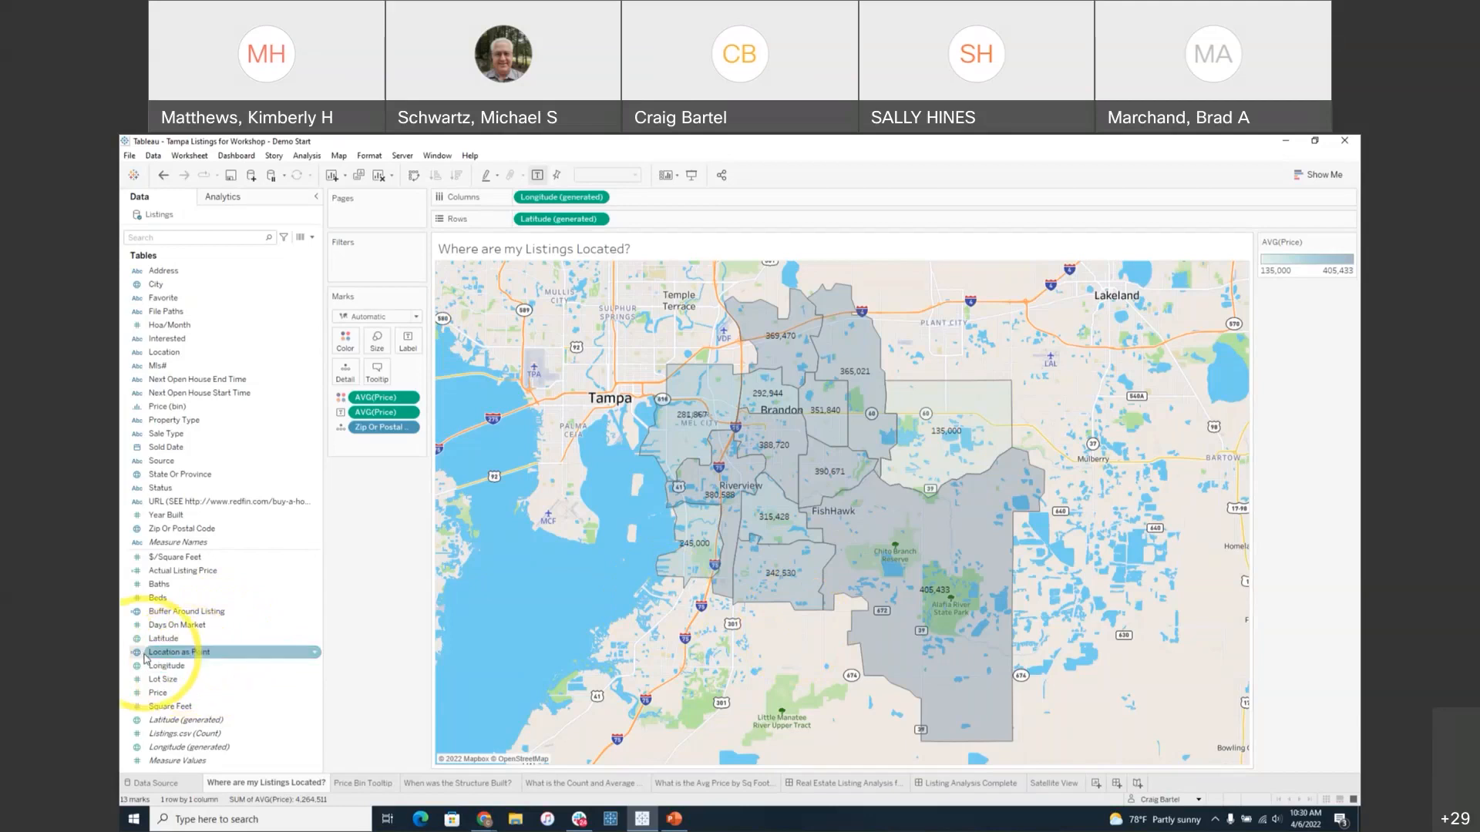
left_click(315, 653)
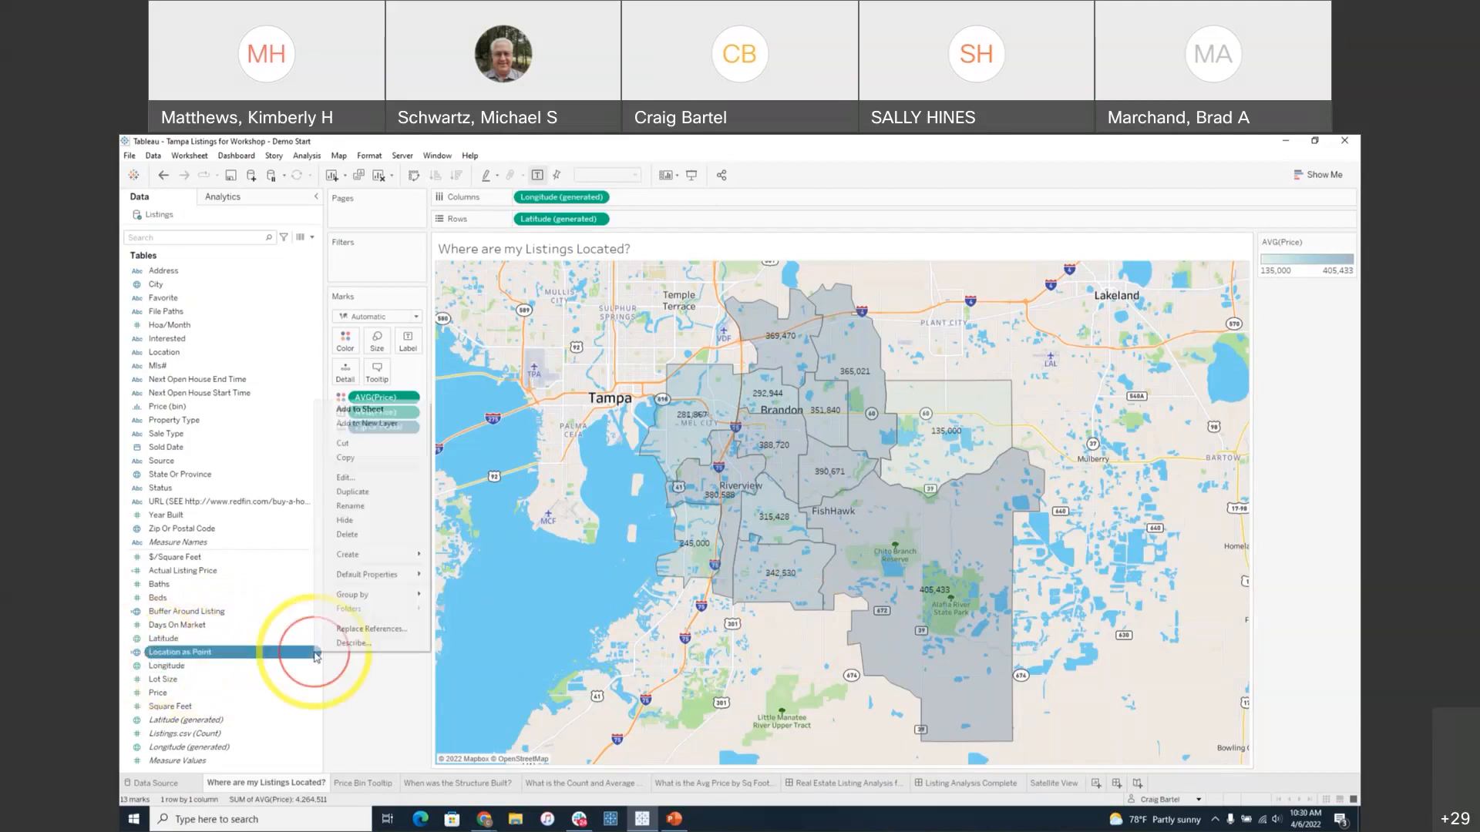
left_click(354, 483)
left_click(434, 312)
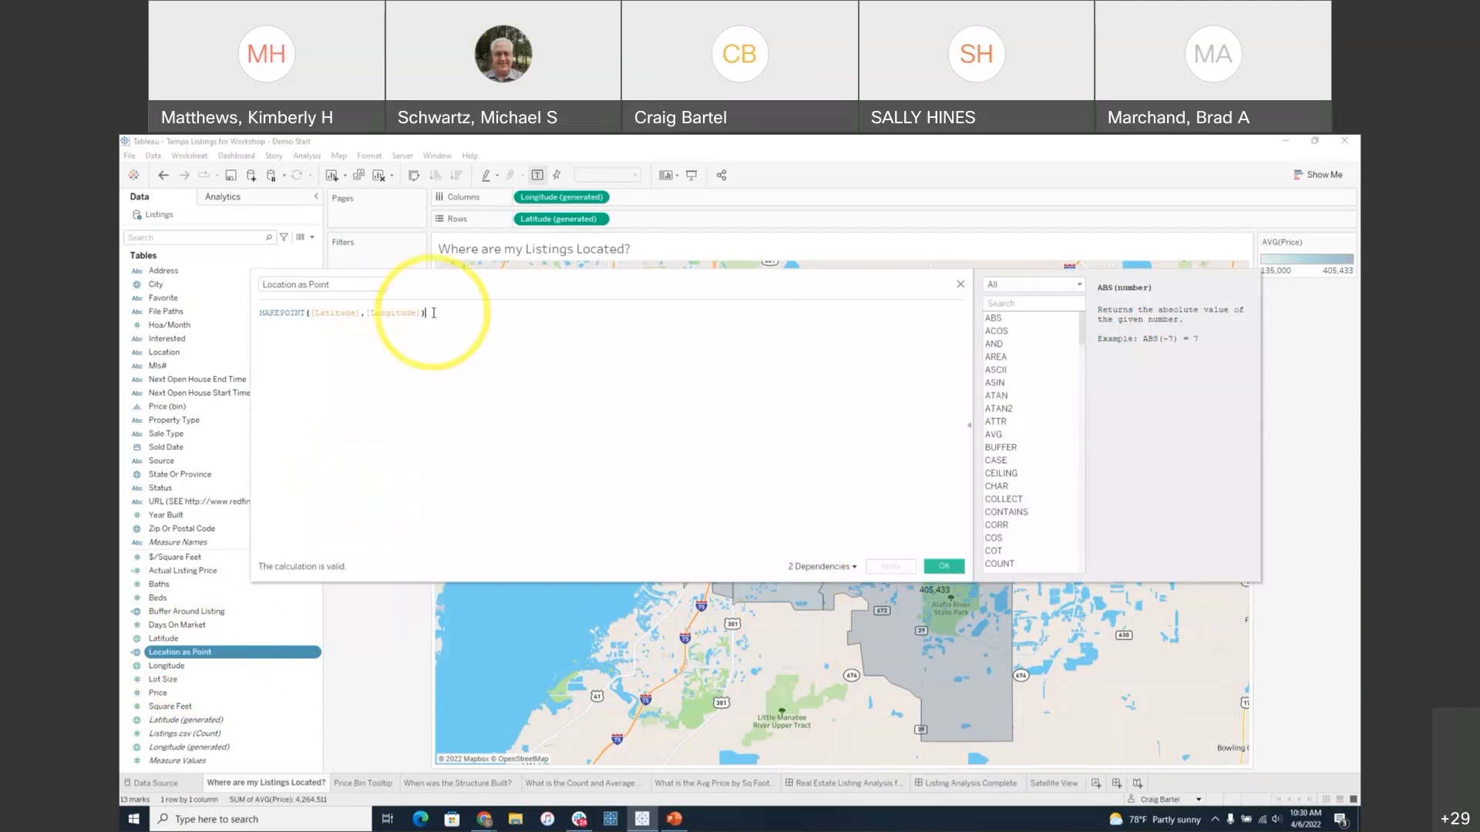
left_click_drag(434, 313, 227, 297)
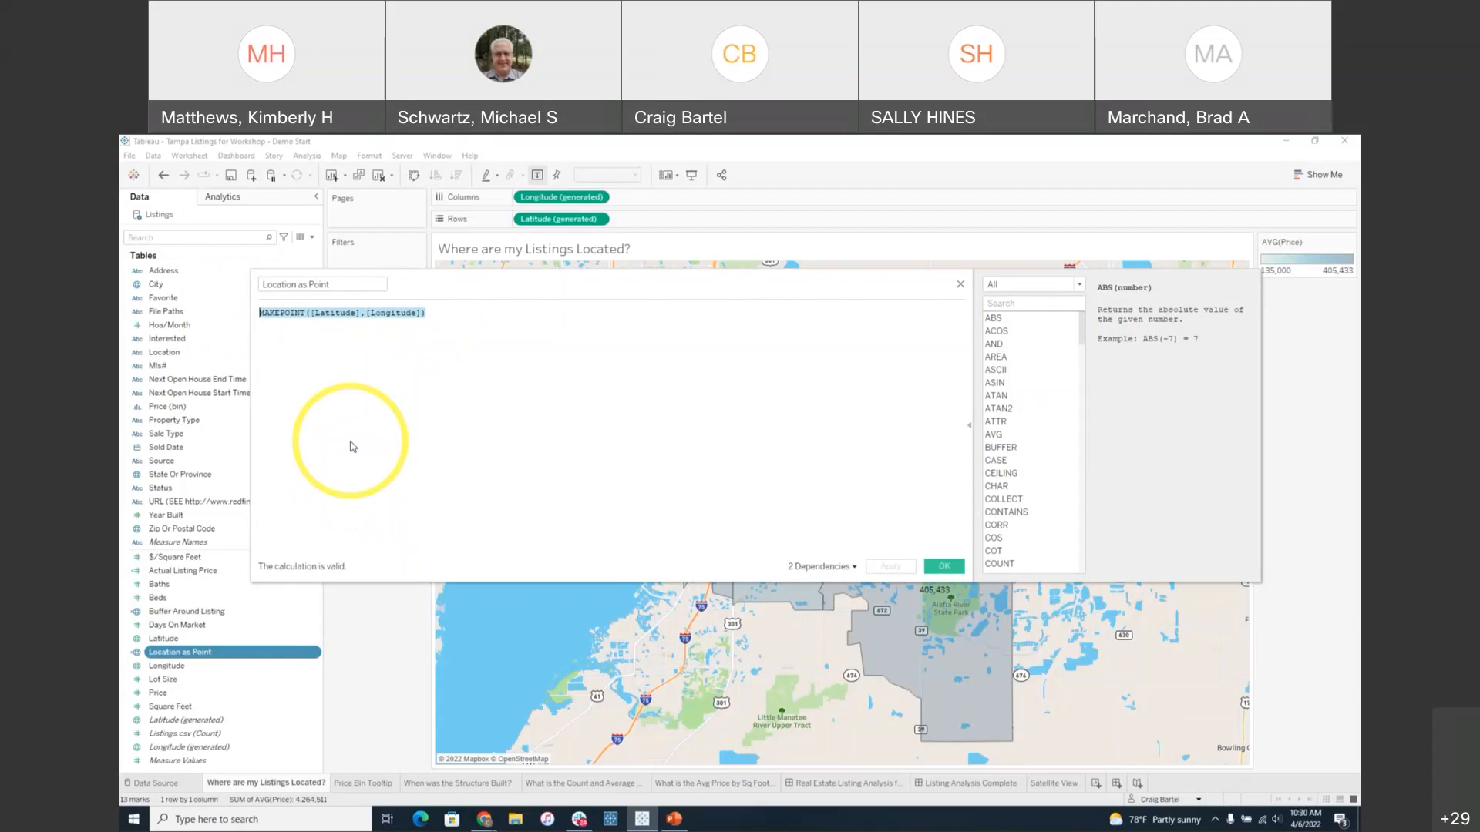
left_click(339, 353)
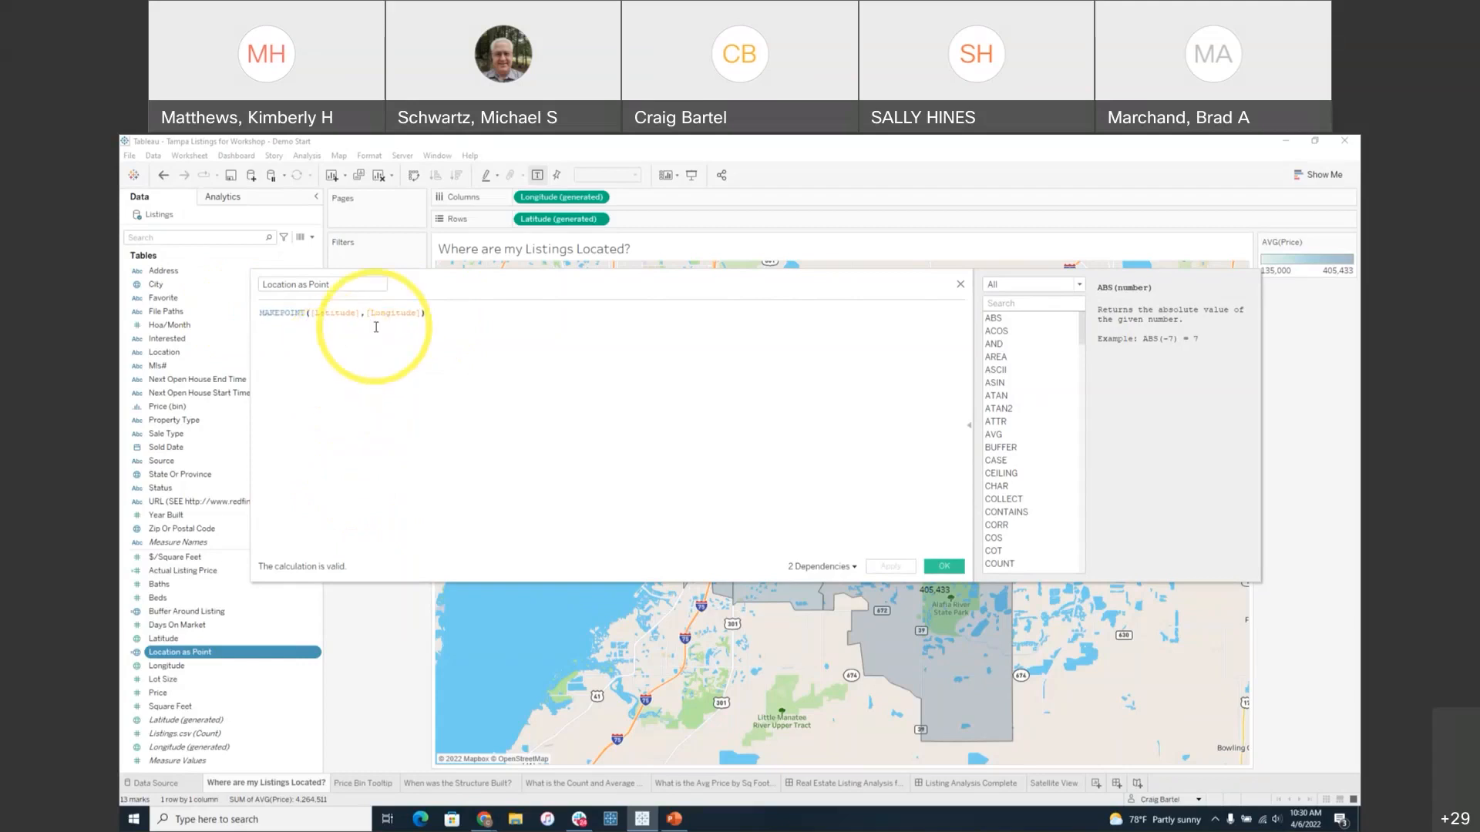
left_click(954, 567)
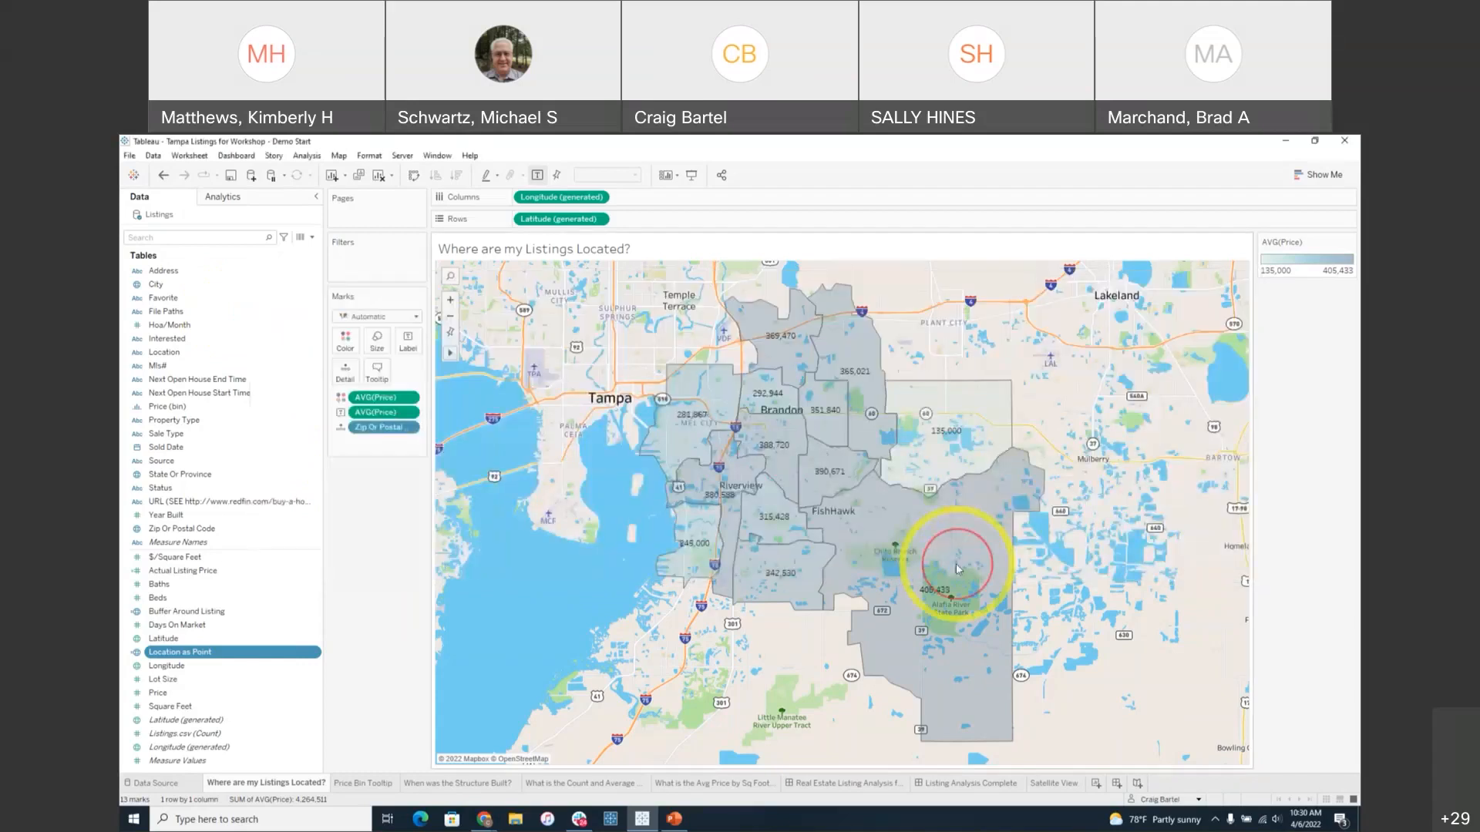
- Add Location as Point to the map as a new marks layer and split its points by Address
left_click(174, 657)
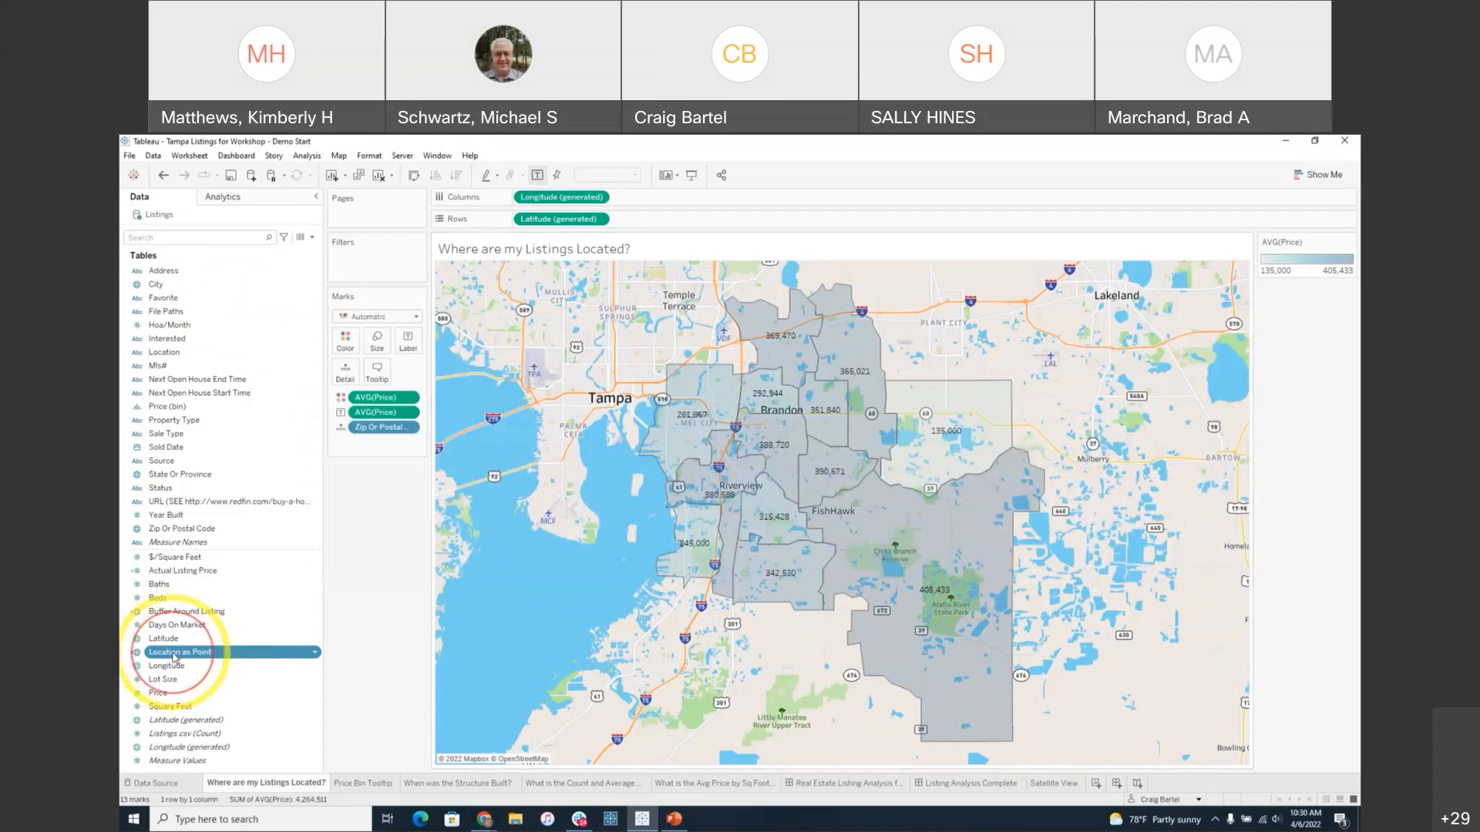
left_click_drag(174, 656, 556, 300)
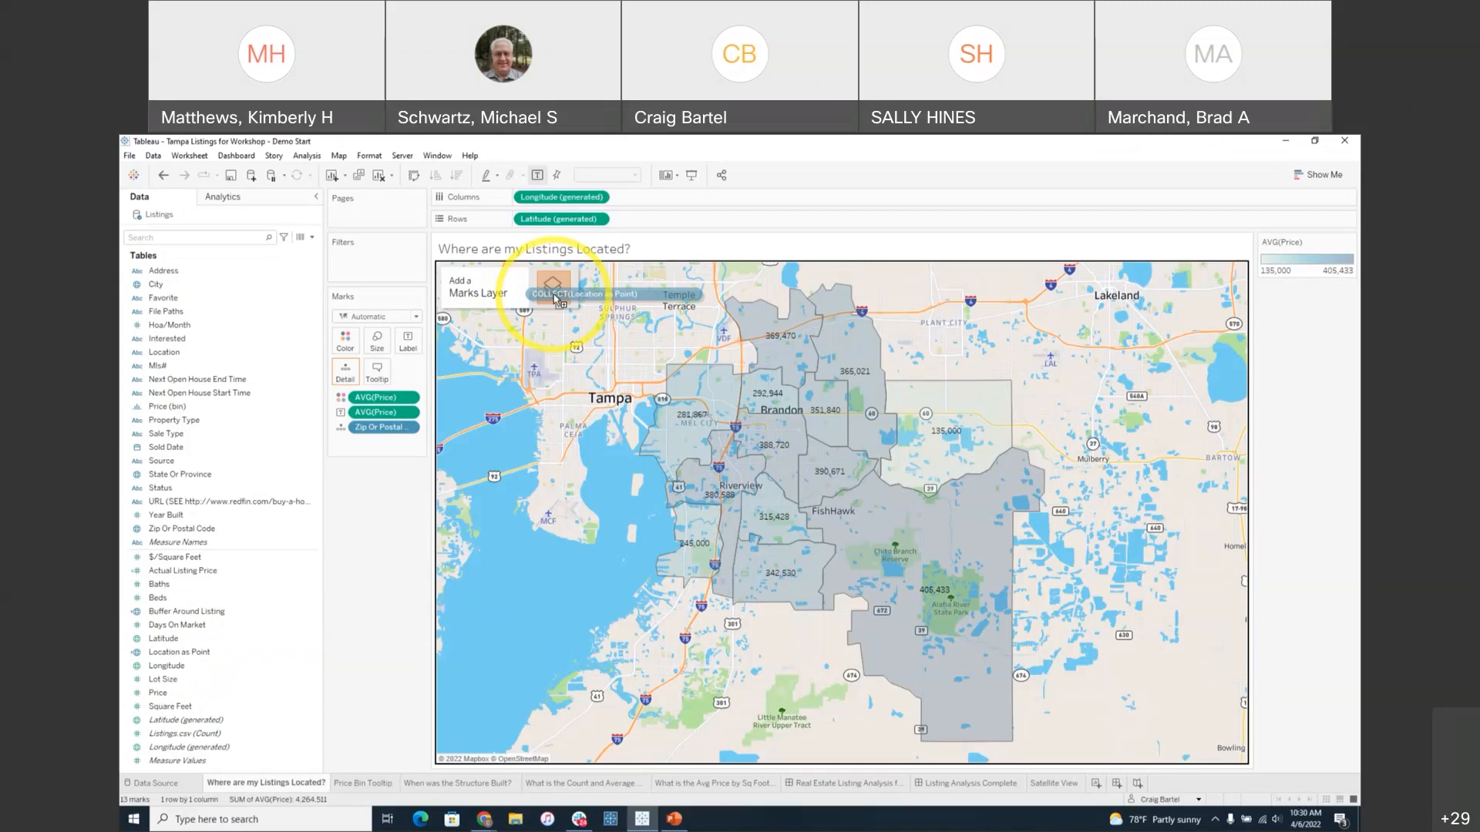
left_click_drag(554, 299, 558, 299)
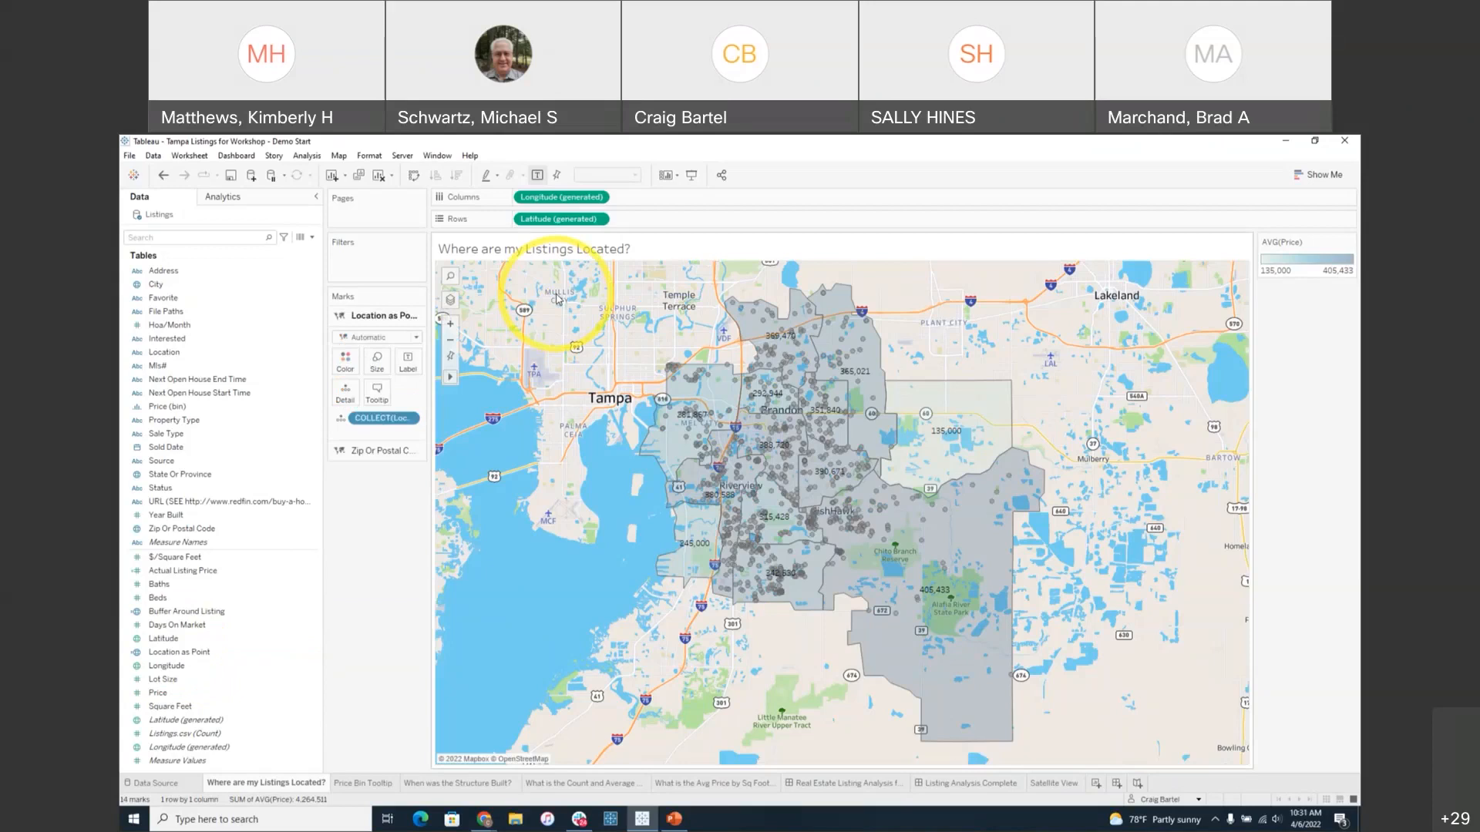
left_click(163, 271)
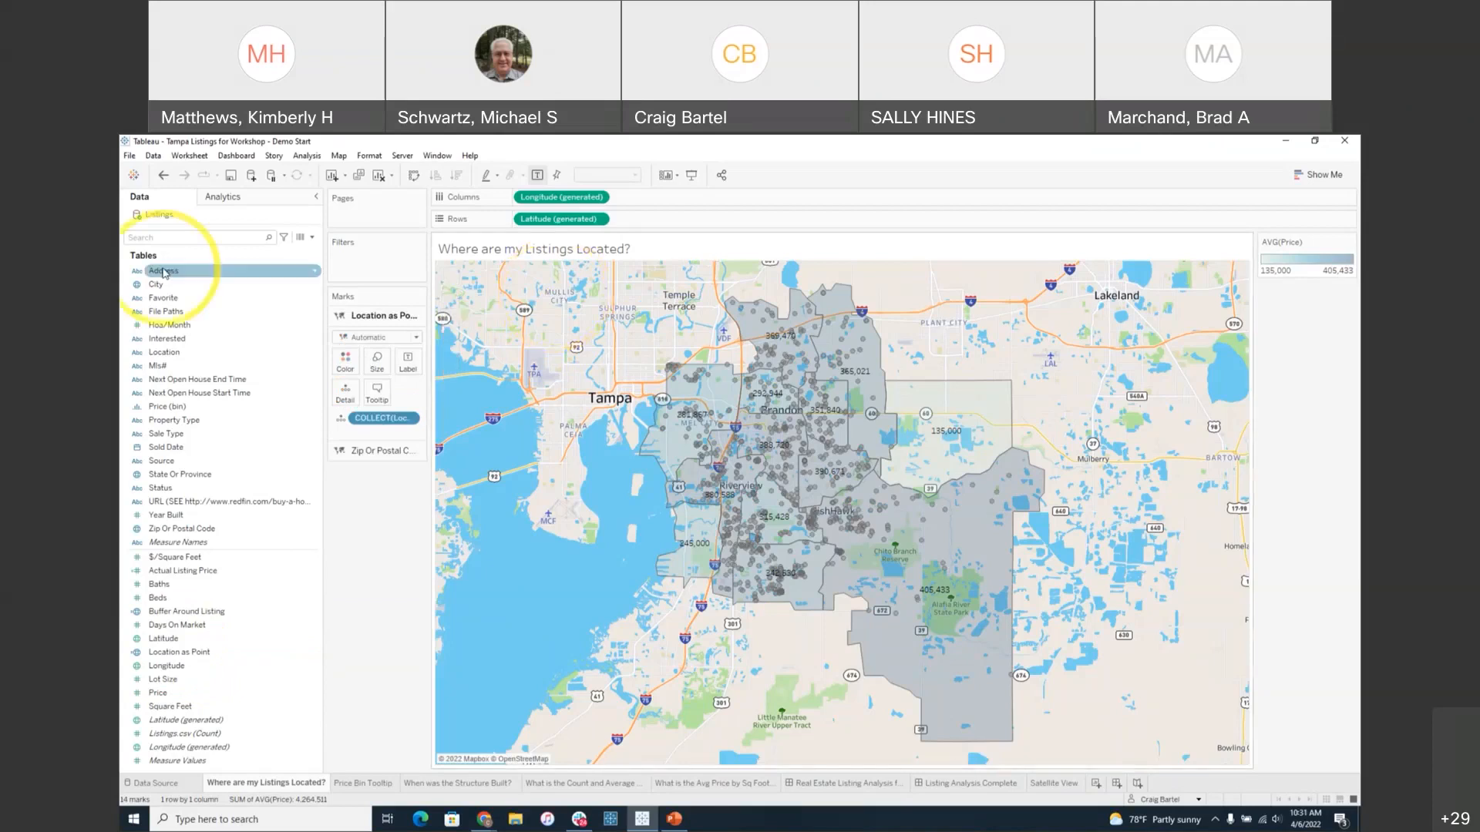
left_click_drag(163, 272, 347, 400)
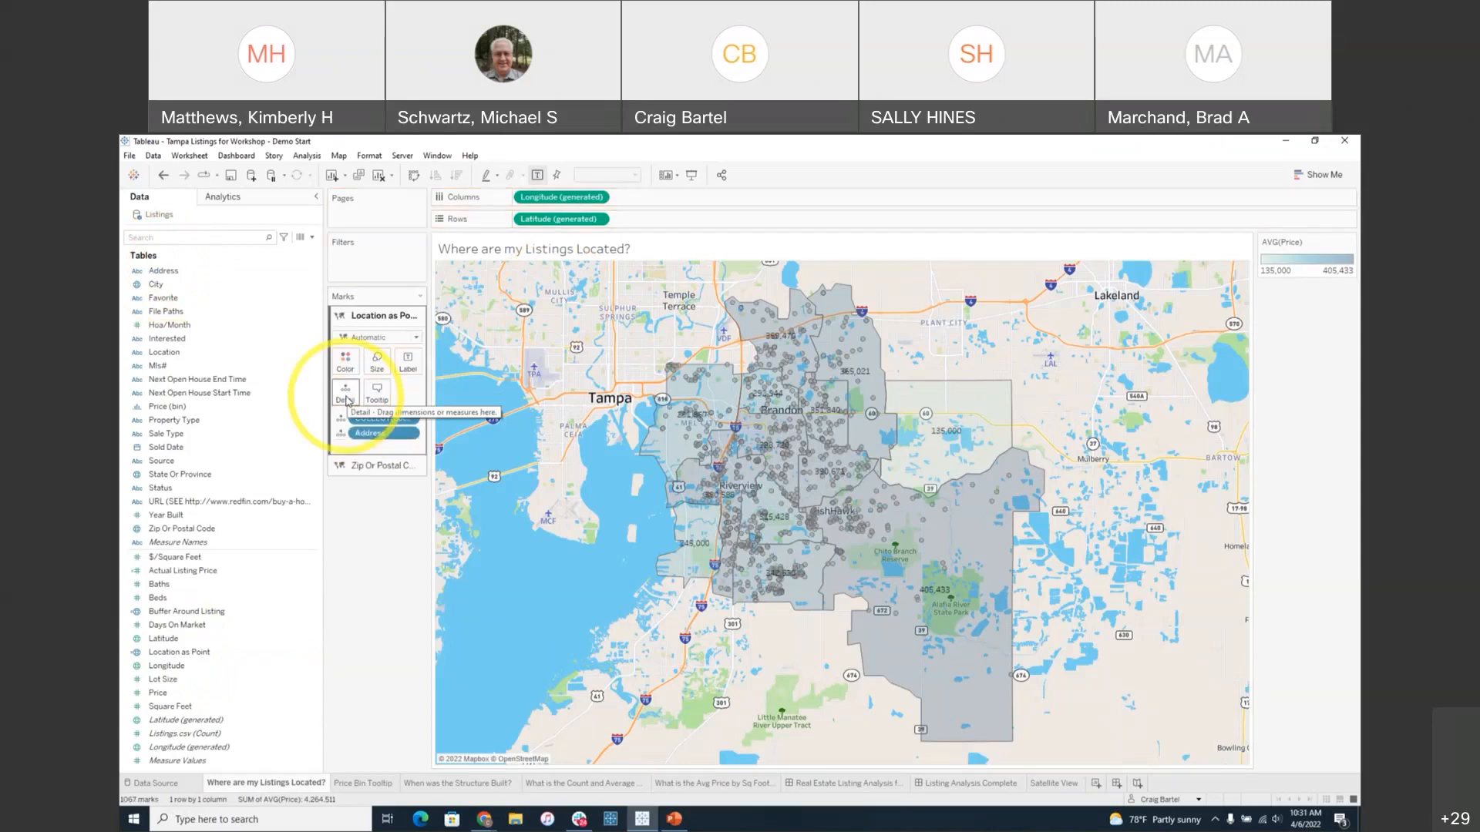
- Color the Location as Point marks orange and give them a black border
left_click(347, 368)
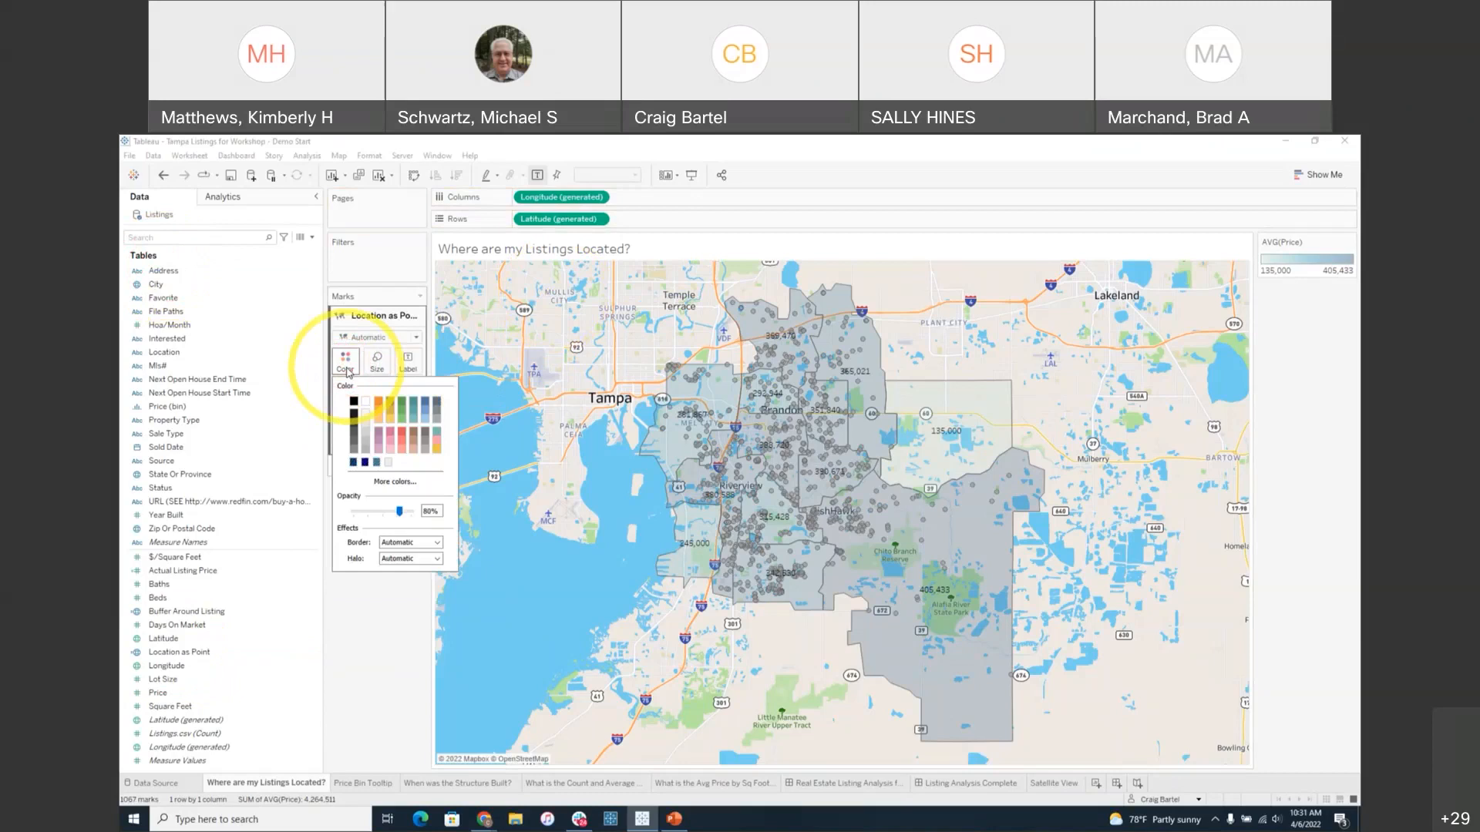
left_click(379, 408)
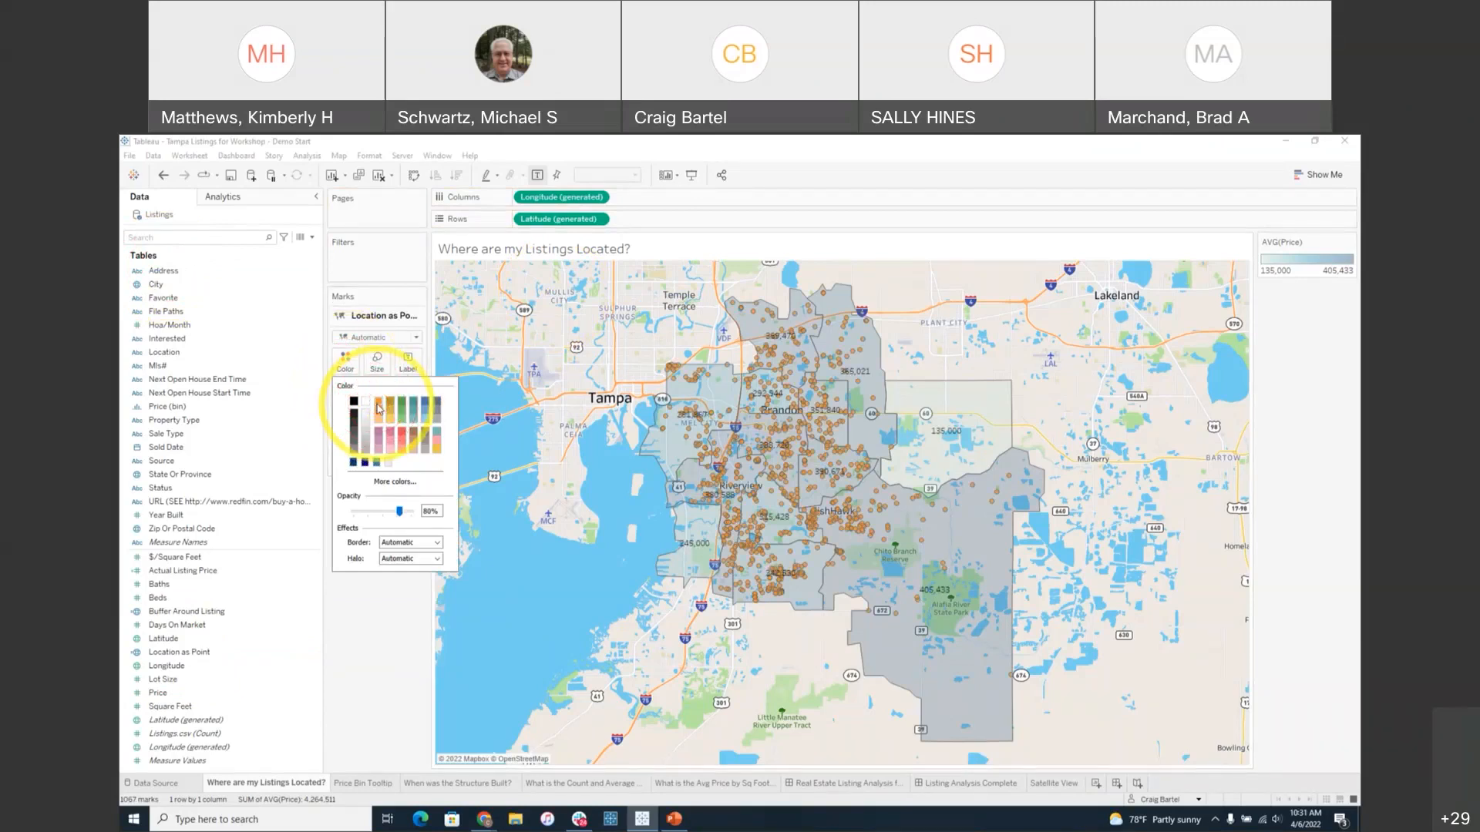
left_click(417, 558)
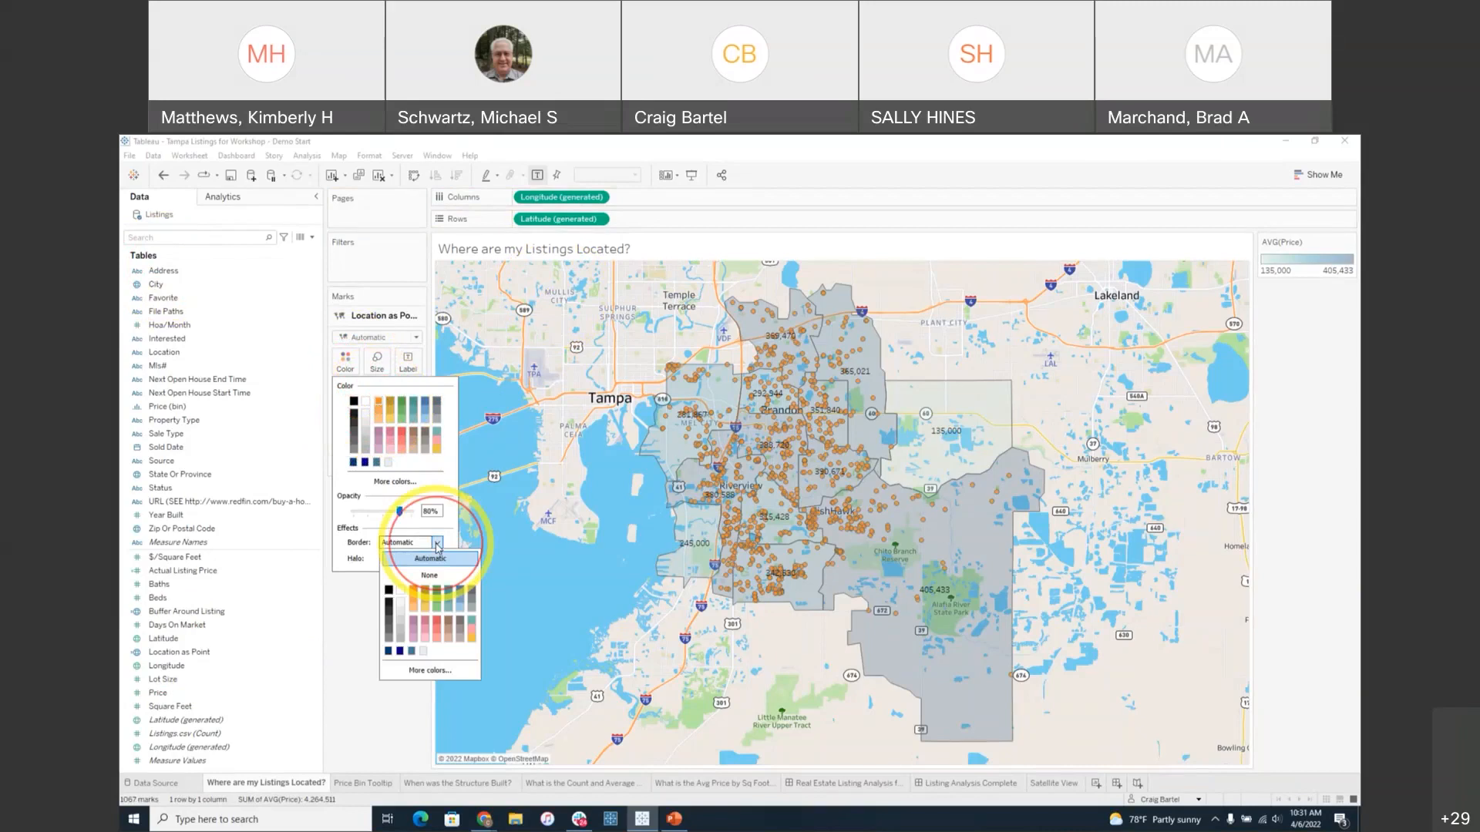
left_click(388, 591)
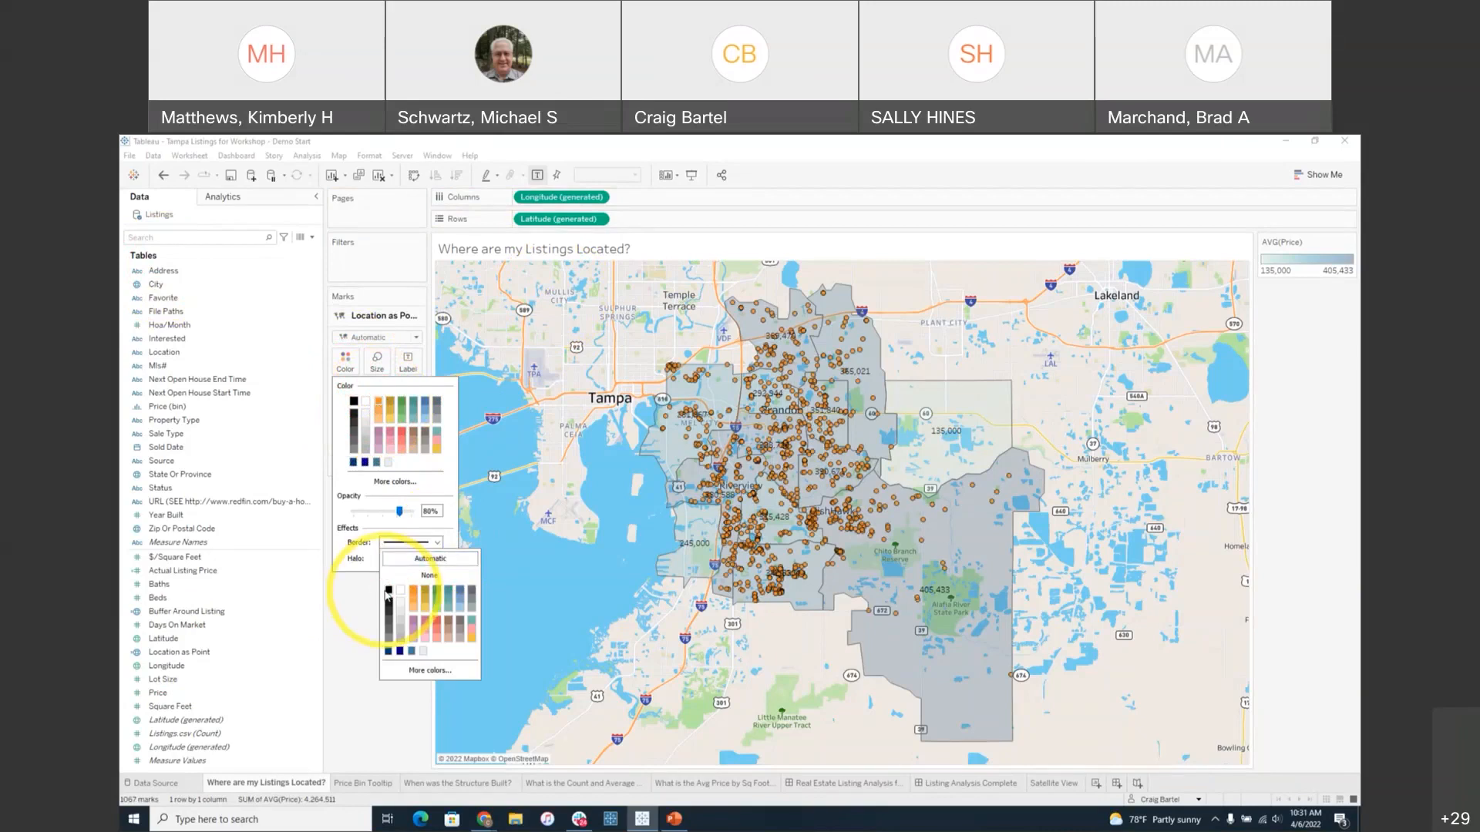
mouse_move(760, 465)
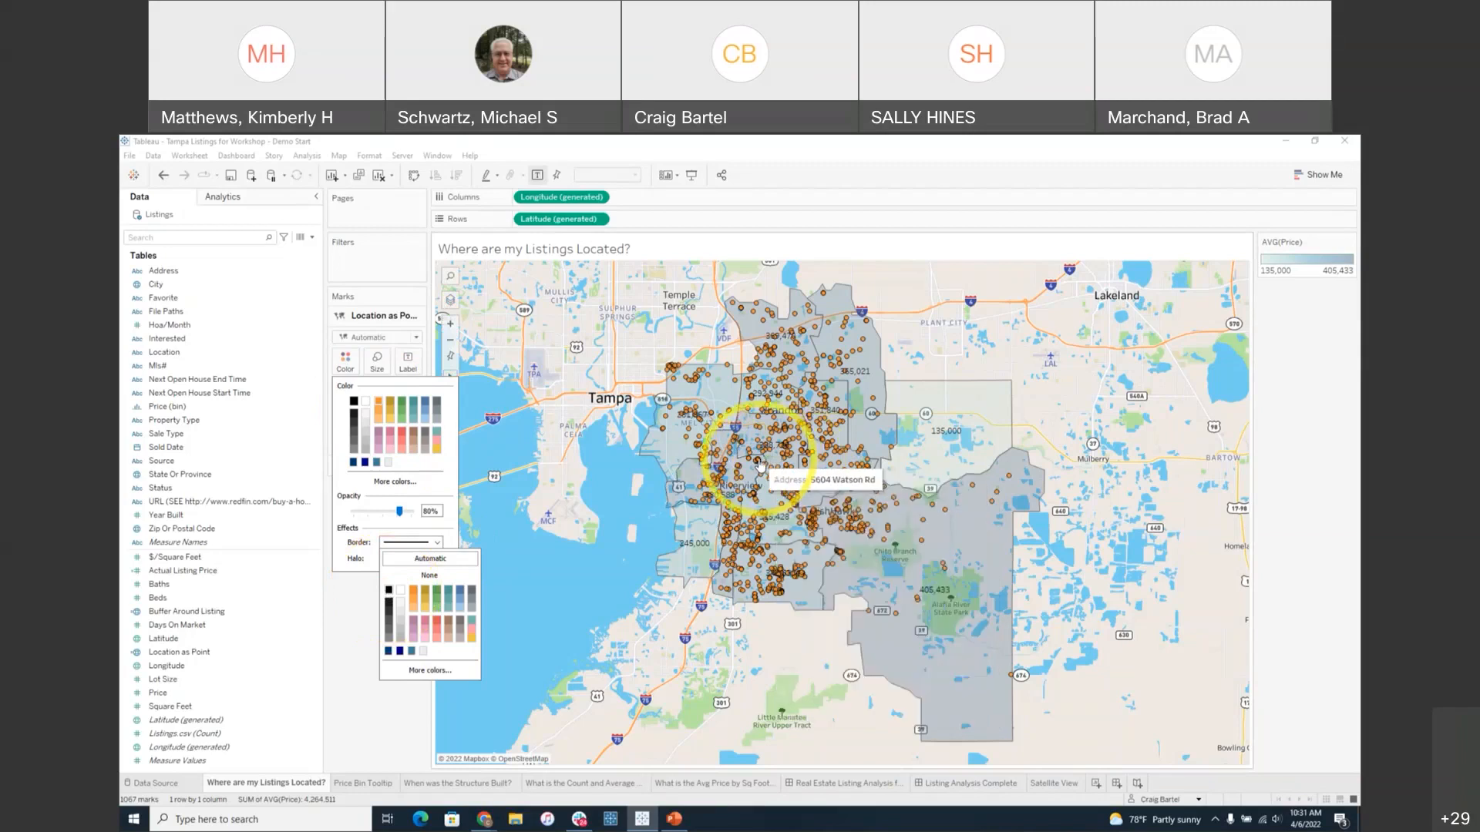
left_click(359, 608)
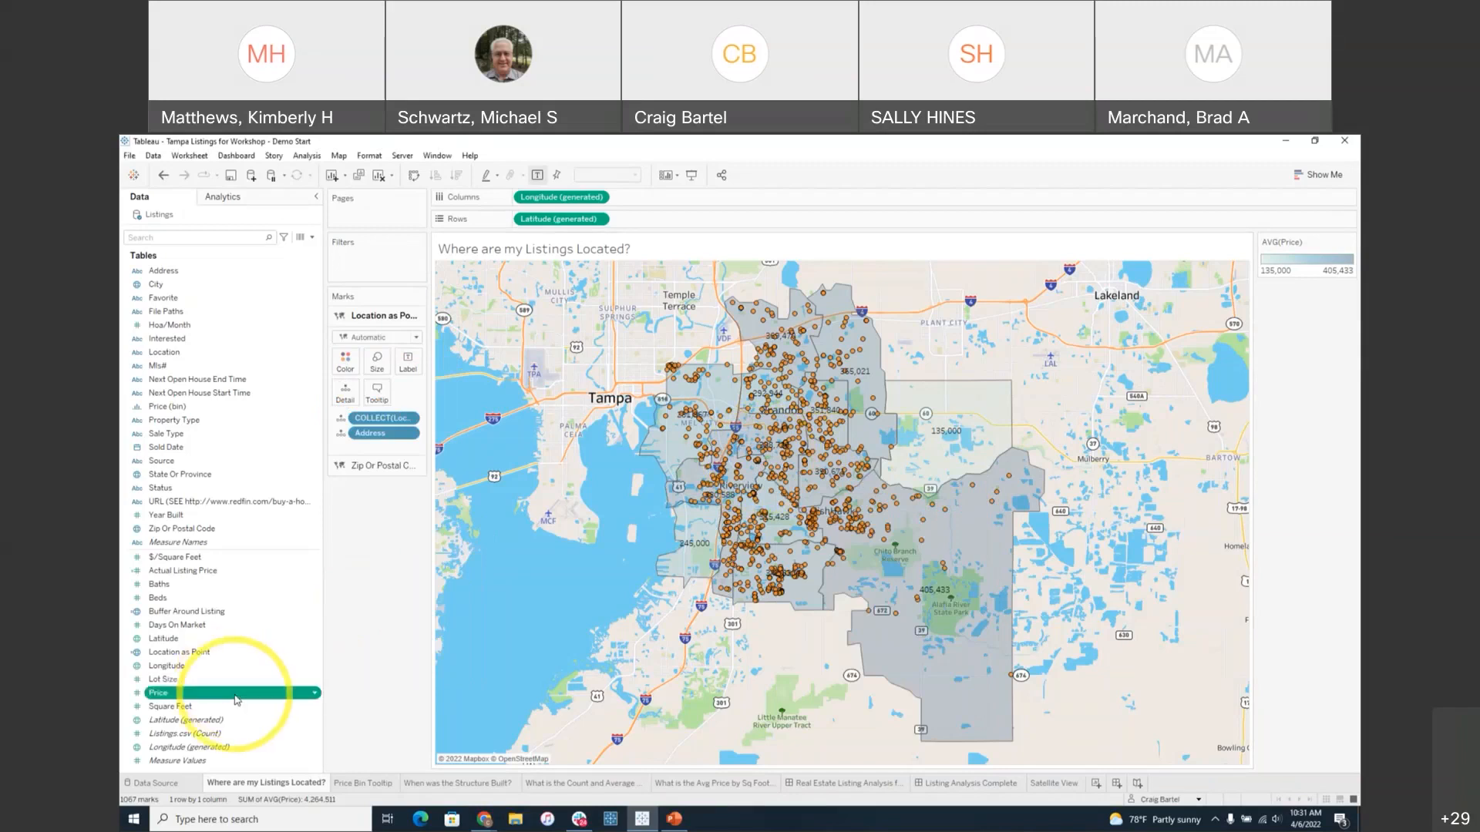
- Add the average of Price to the Location as Point layer's tooltip and check it on a listing
left_click_drag(235, 699, 394, 402)
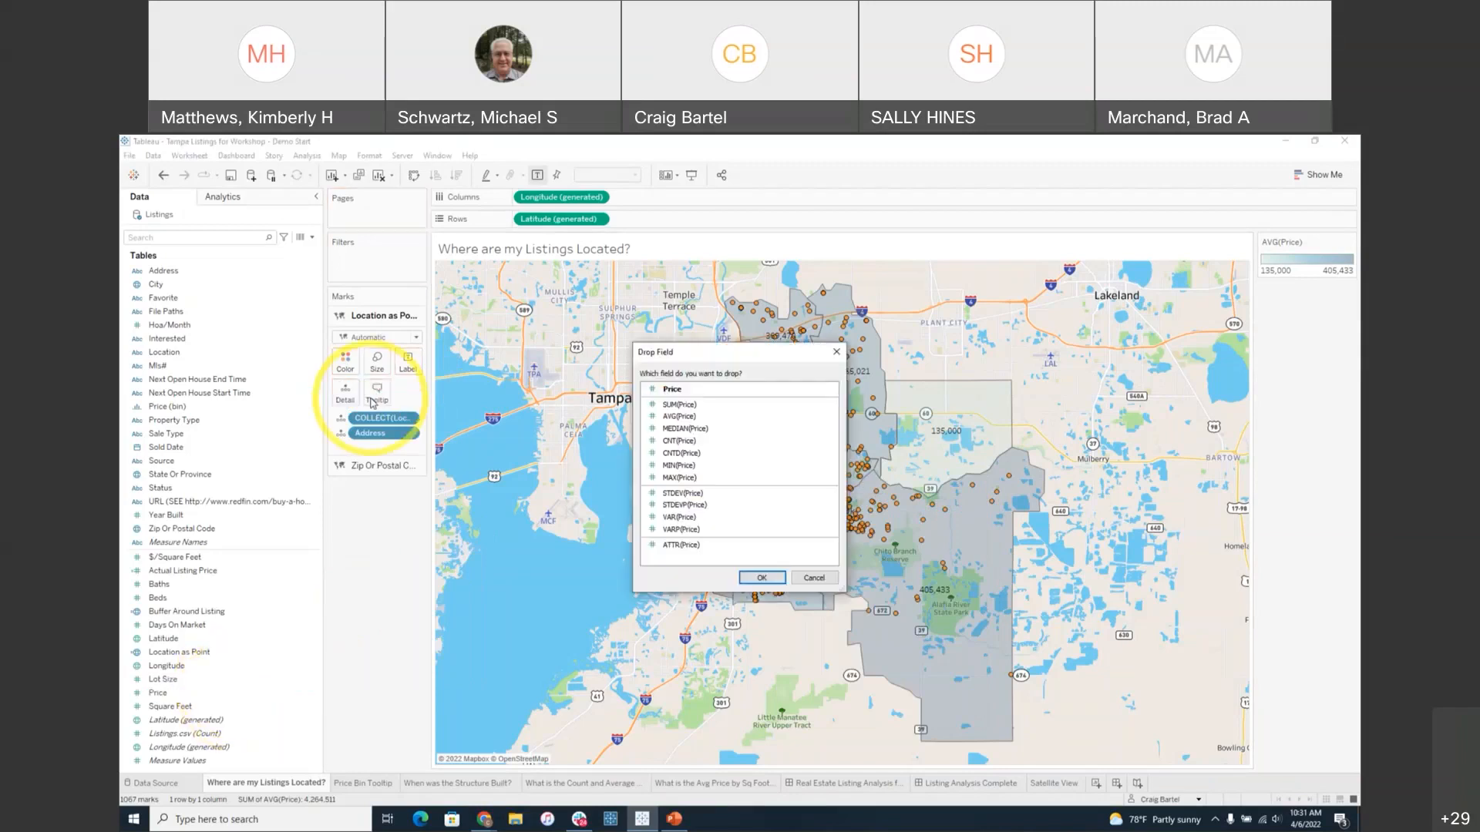
left_click(673, 417)
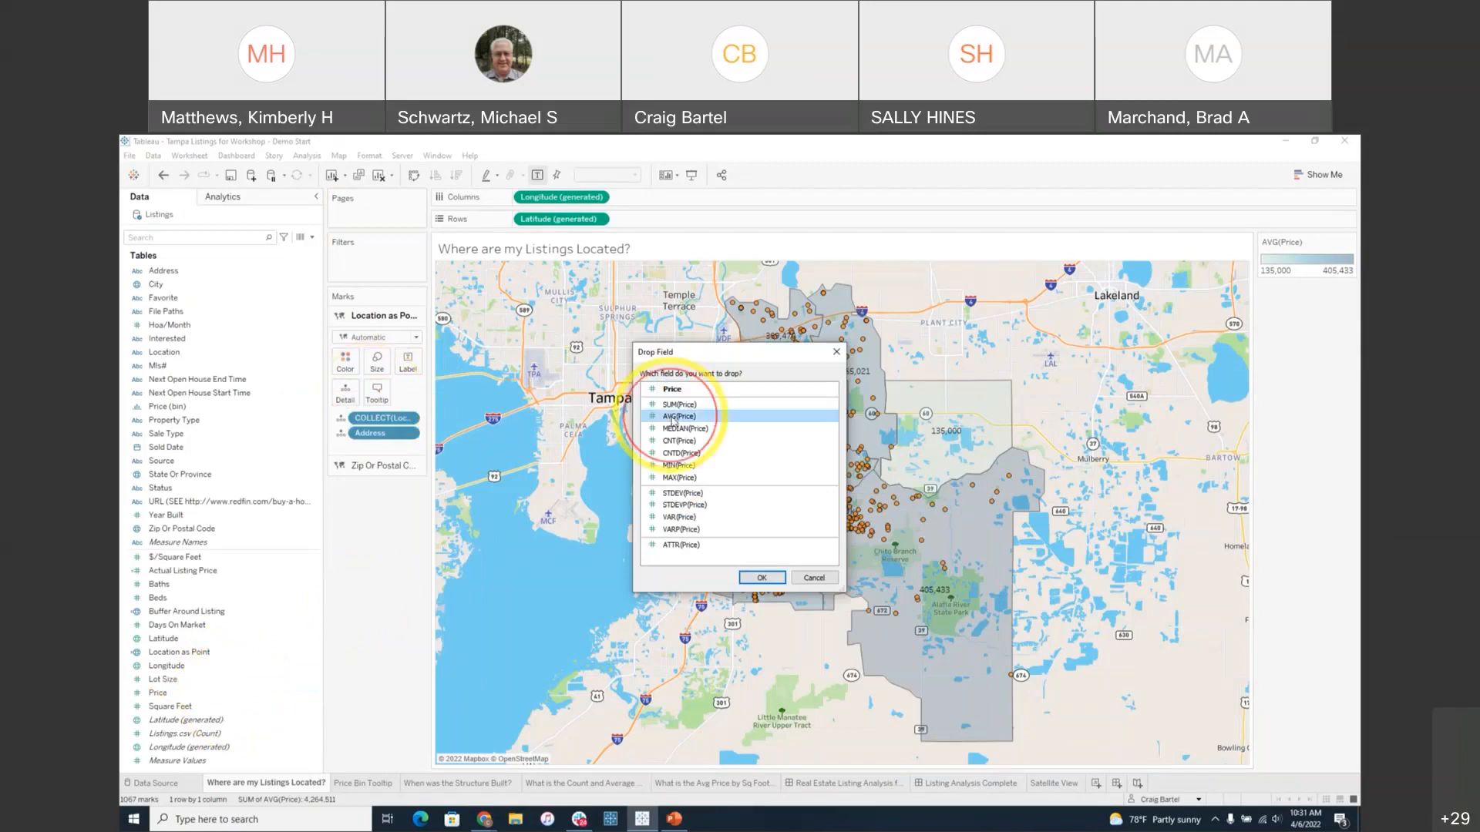
left_click(761, 578)
mouse_move(755, 501)
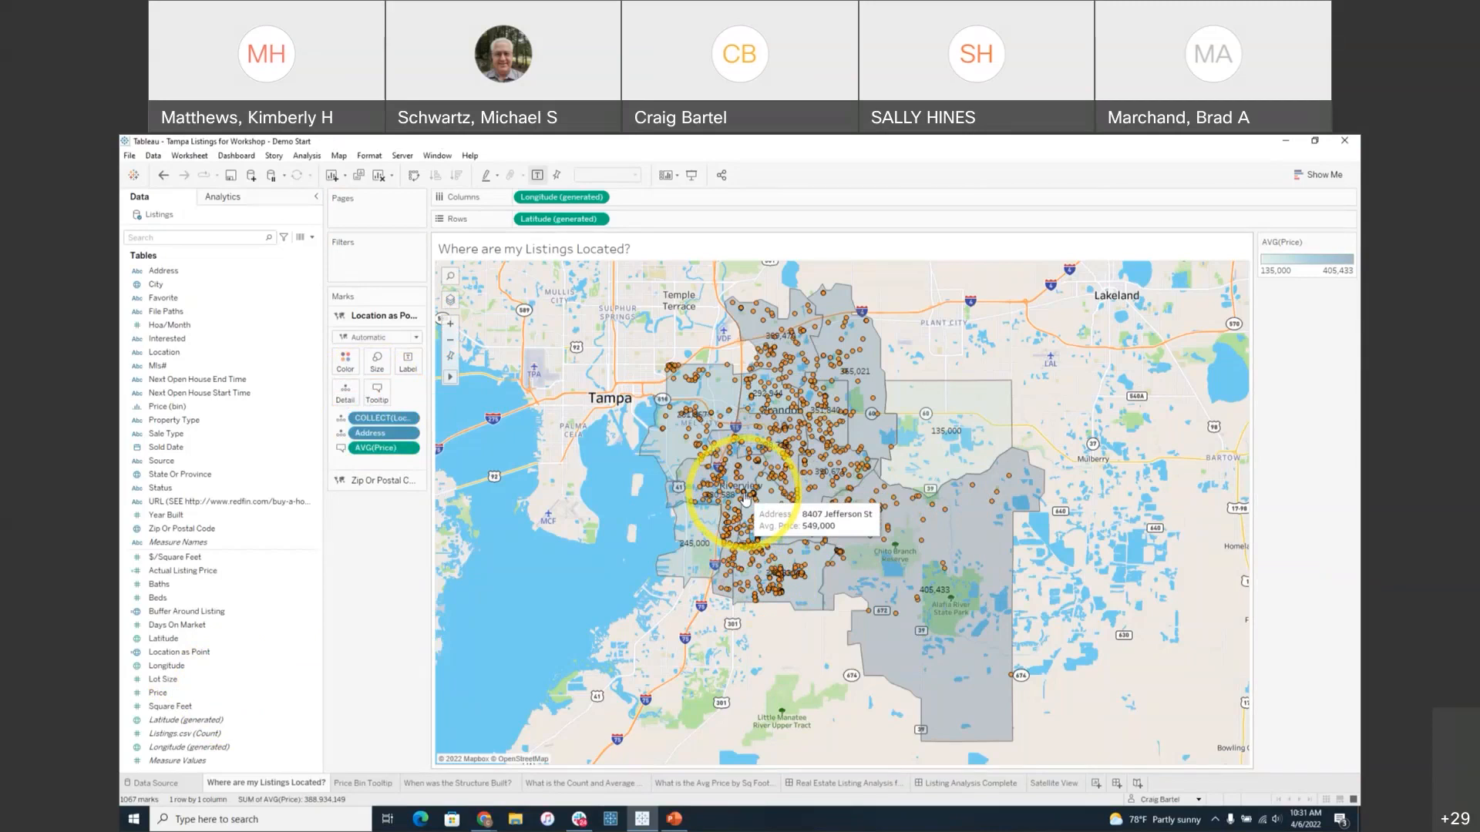
- Look over the Satellite View worksheet and its Buffer Around Listing marks, and return to Where are my Listings Located?
left_click(1056, 784)
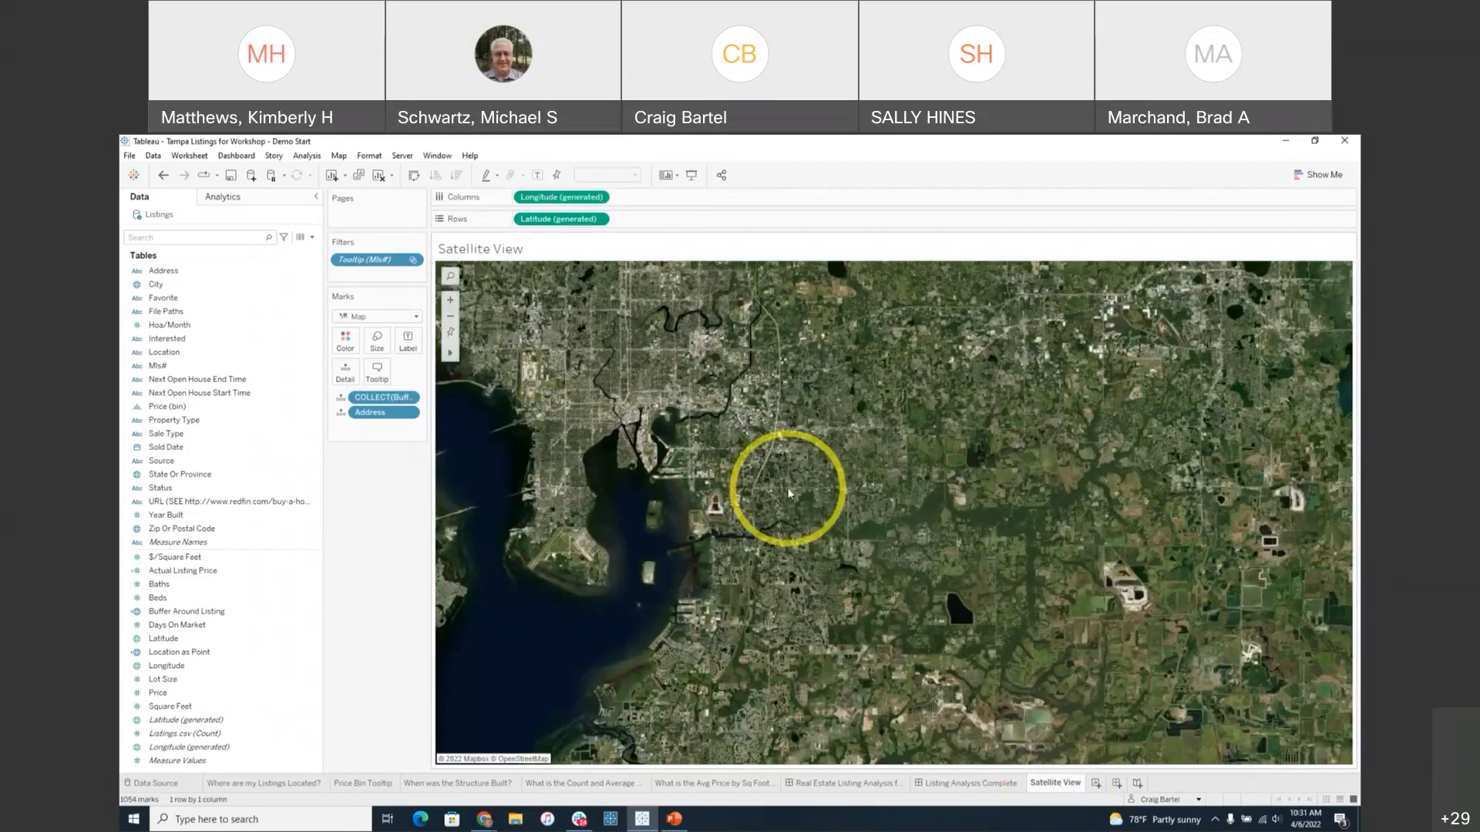
left_click_drag(430, 397, 528, 416)
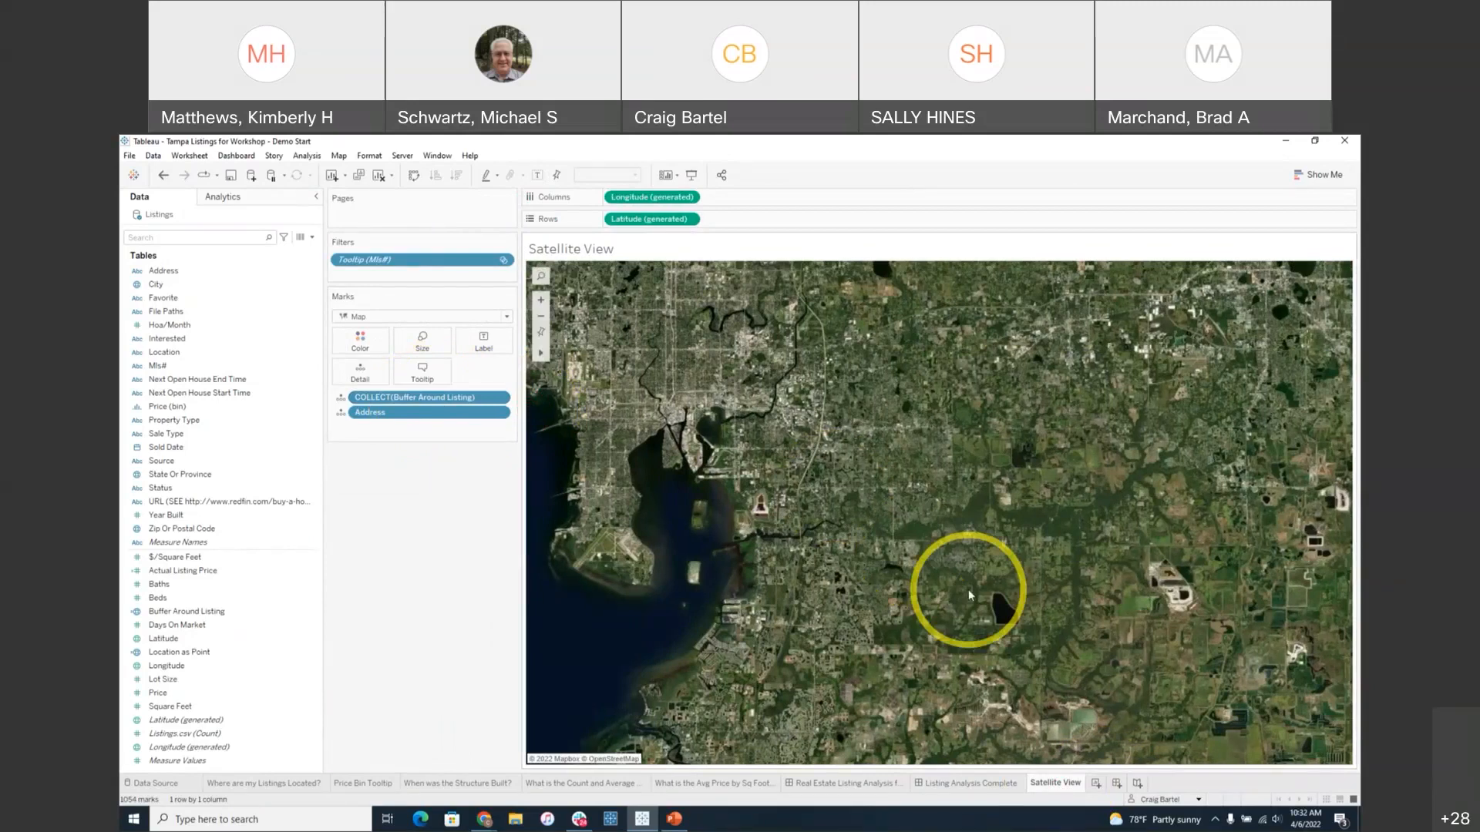
left_click(315, 785)
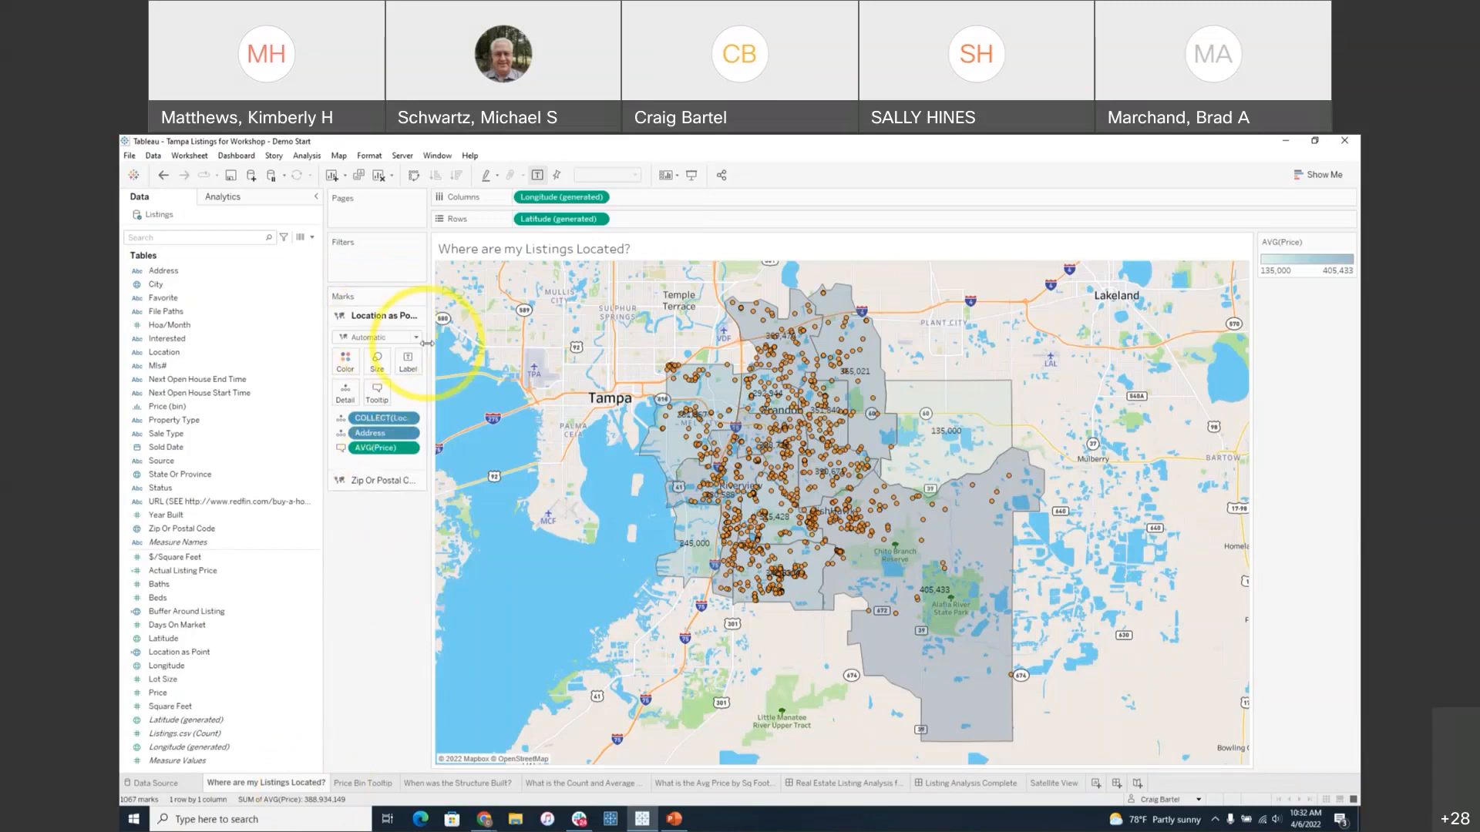
- Insert the Satellite View sheet below Address in the Location as Point layer's tooltip, keeping the All Fields filter
left_click_drag(427, 344, 454, 345)
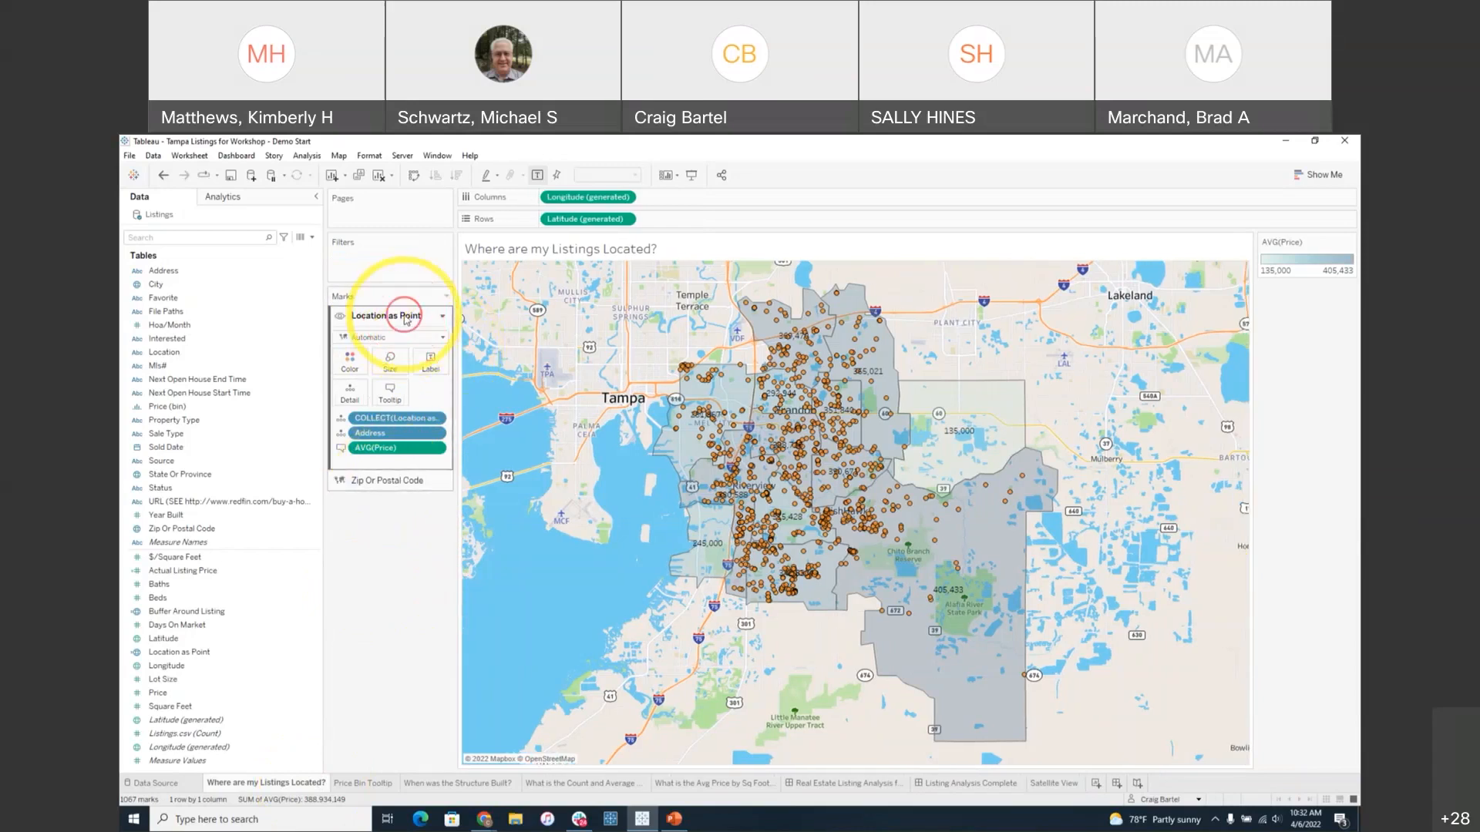
left_click(395, 389)
left_click(696, 416)
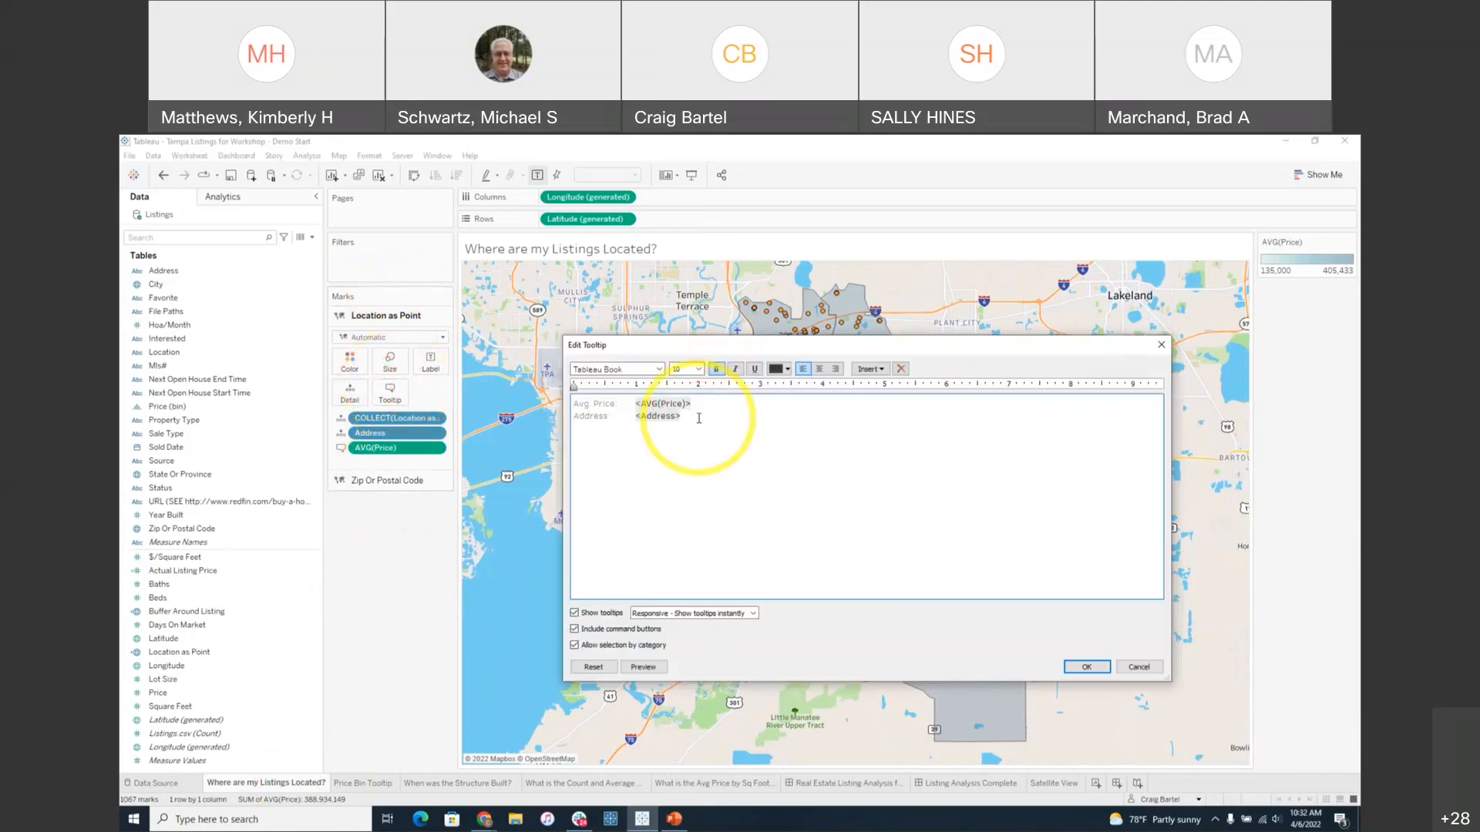
left_click(881, 369)
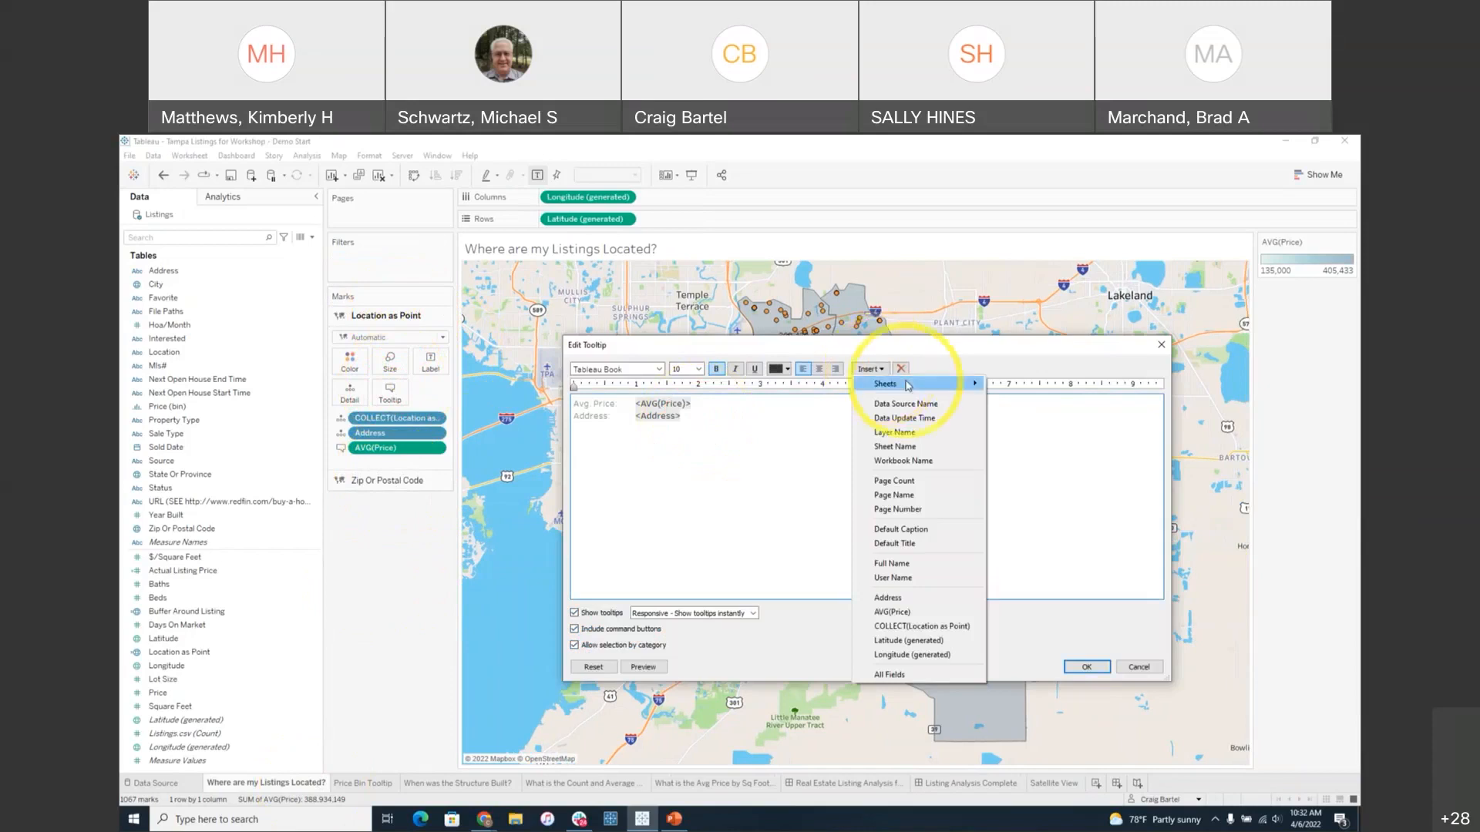
mouse_move(925, 384)
left_click(1018, 402)
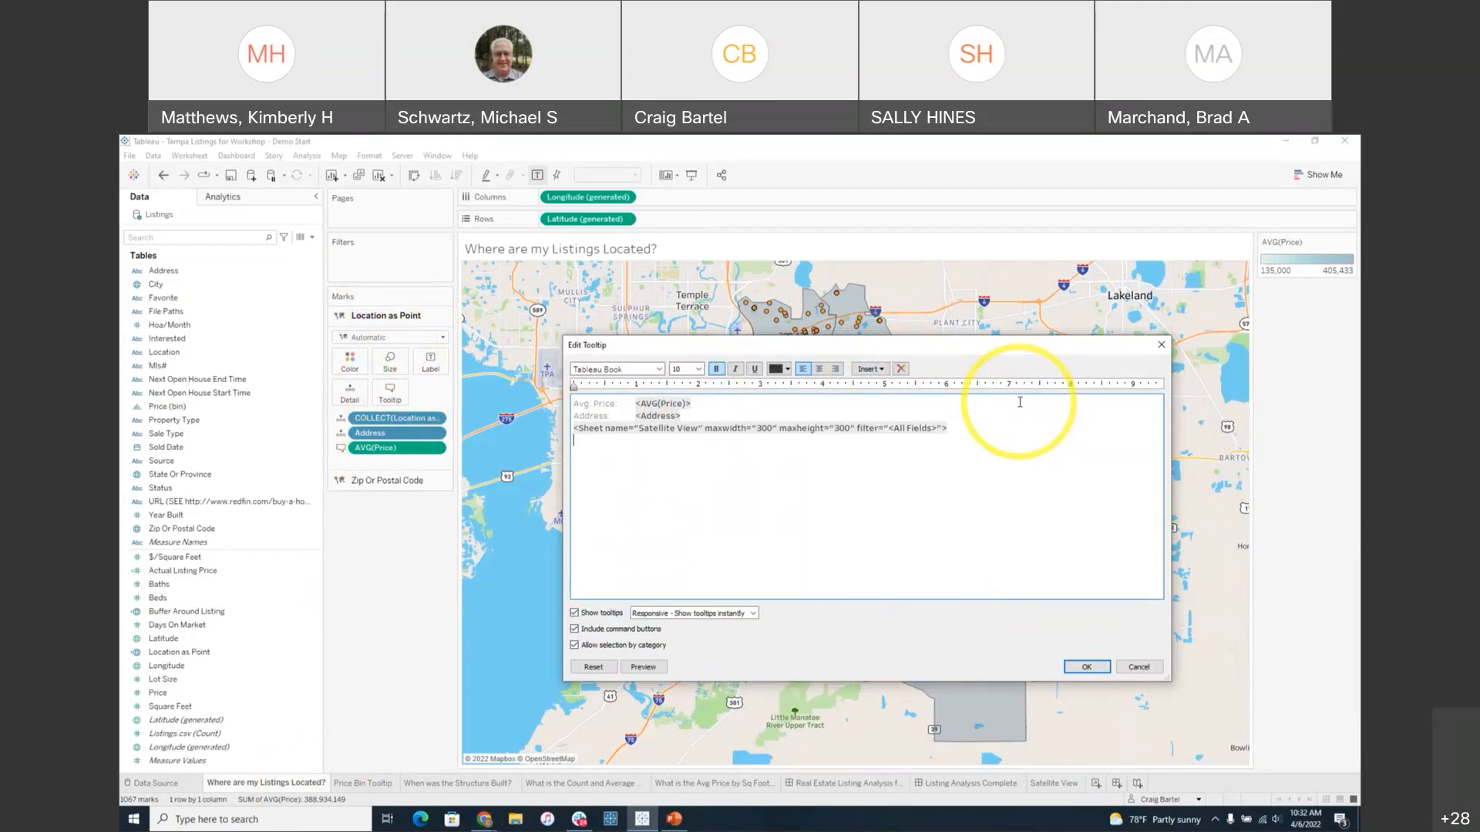
double_click(933, 430)
left_click_drag(933, 428, 894, 429)
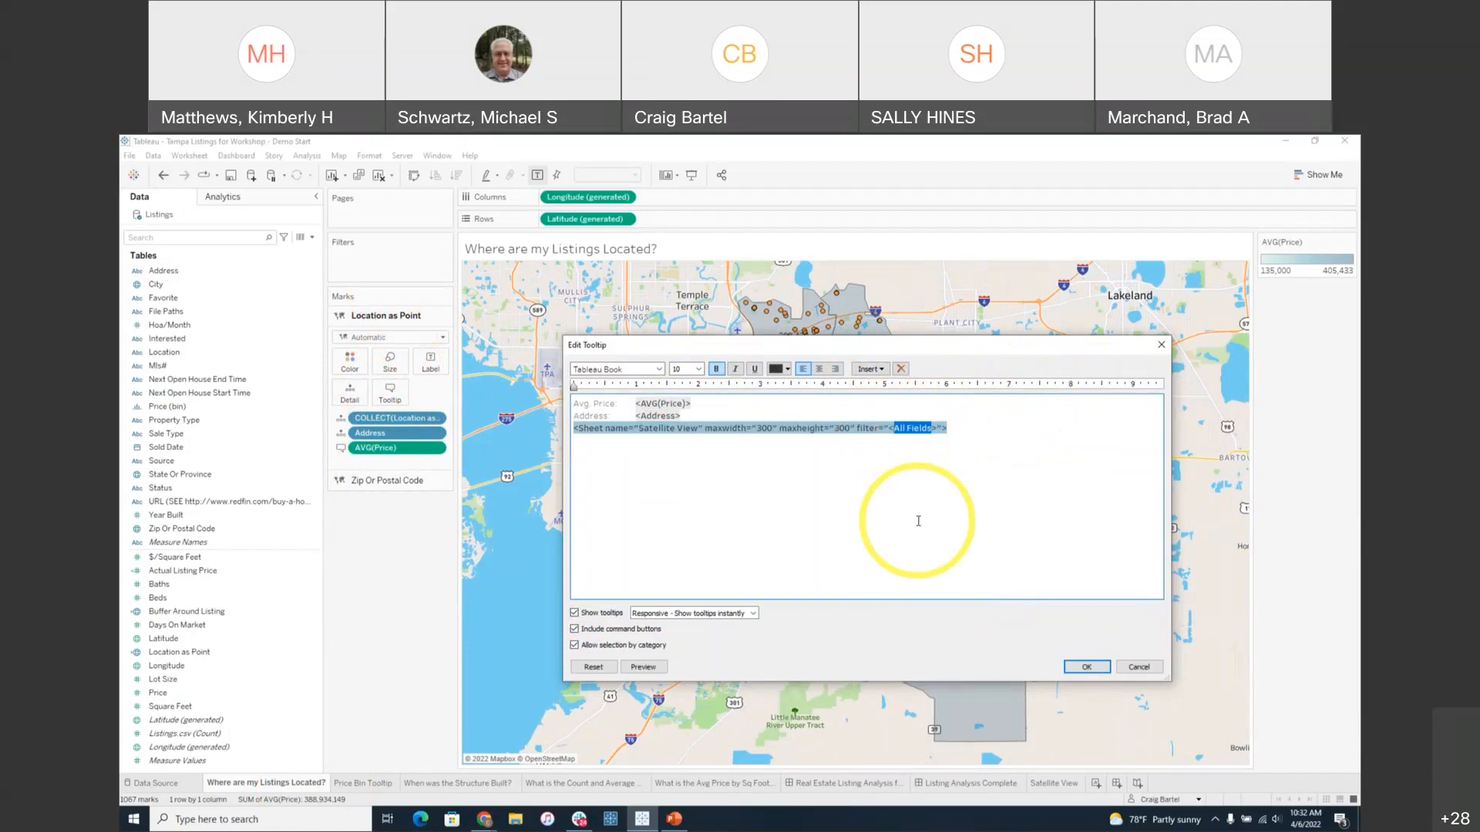
left_click(1086, 668)
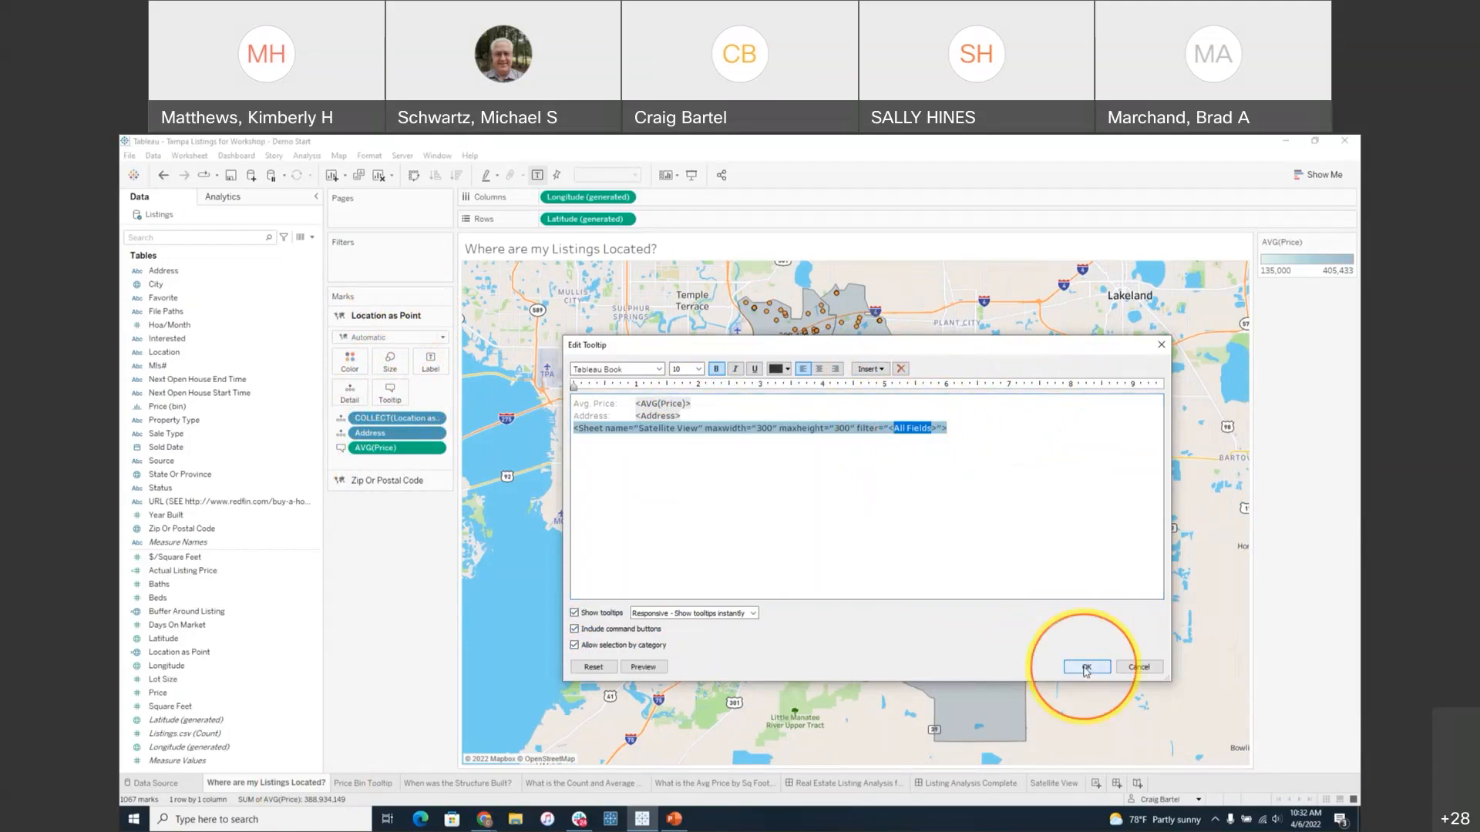
- Check the tooltips of several zip code areas and listing points on the map
mouse_move(887, 541)
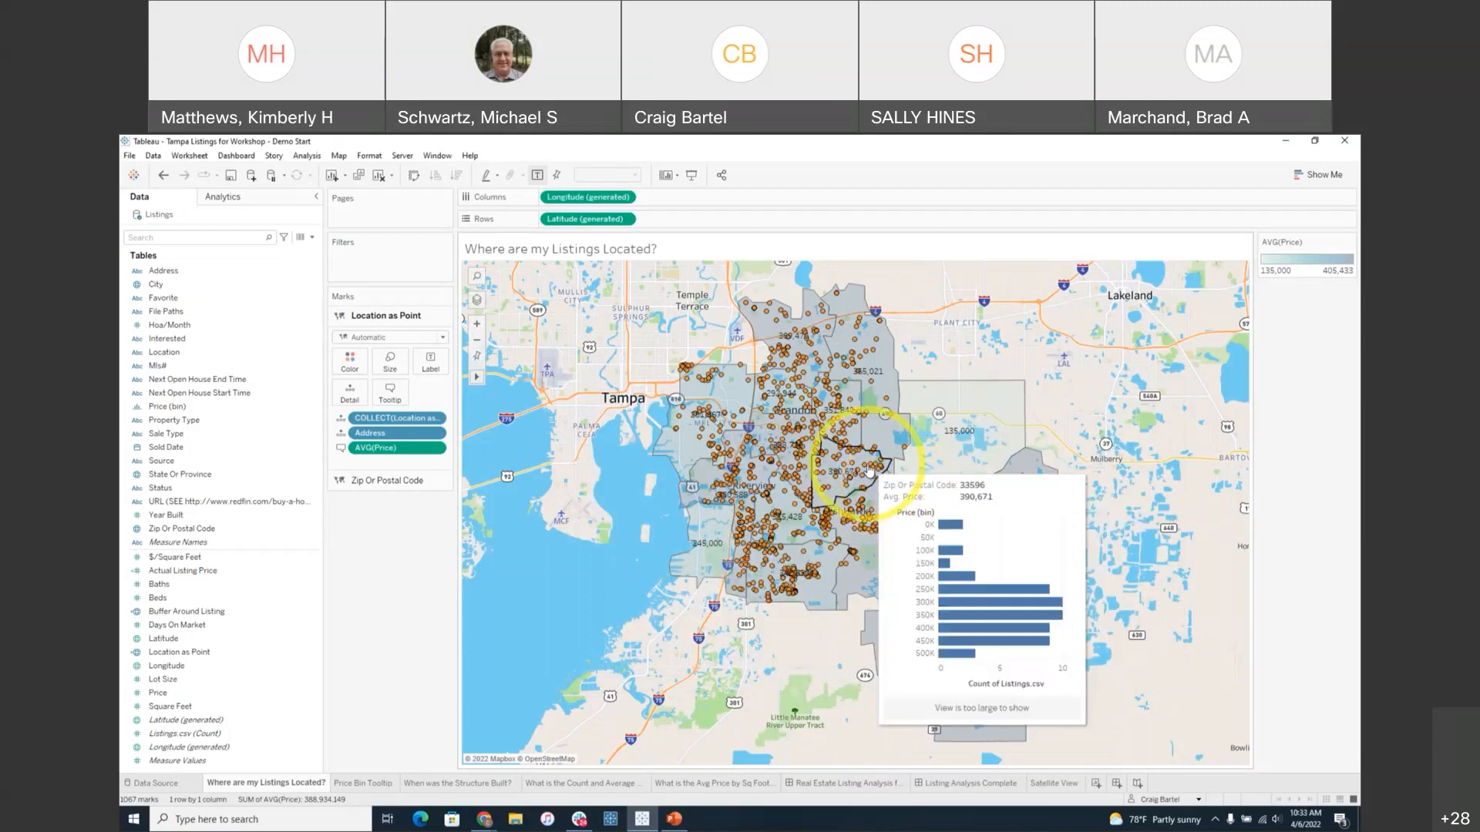
mouse_move(873, 470)
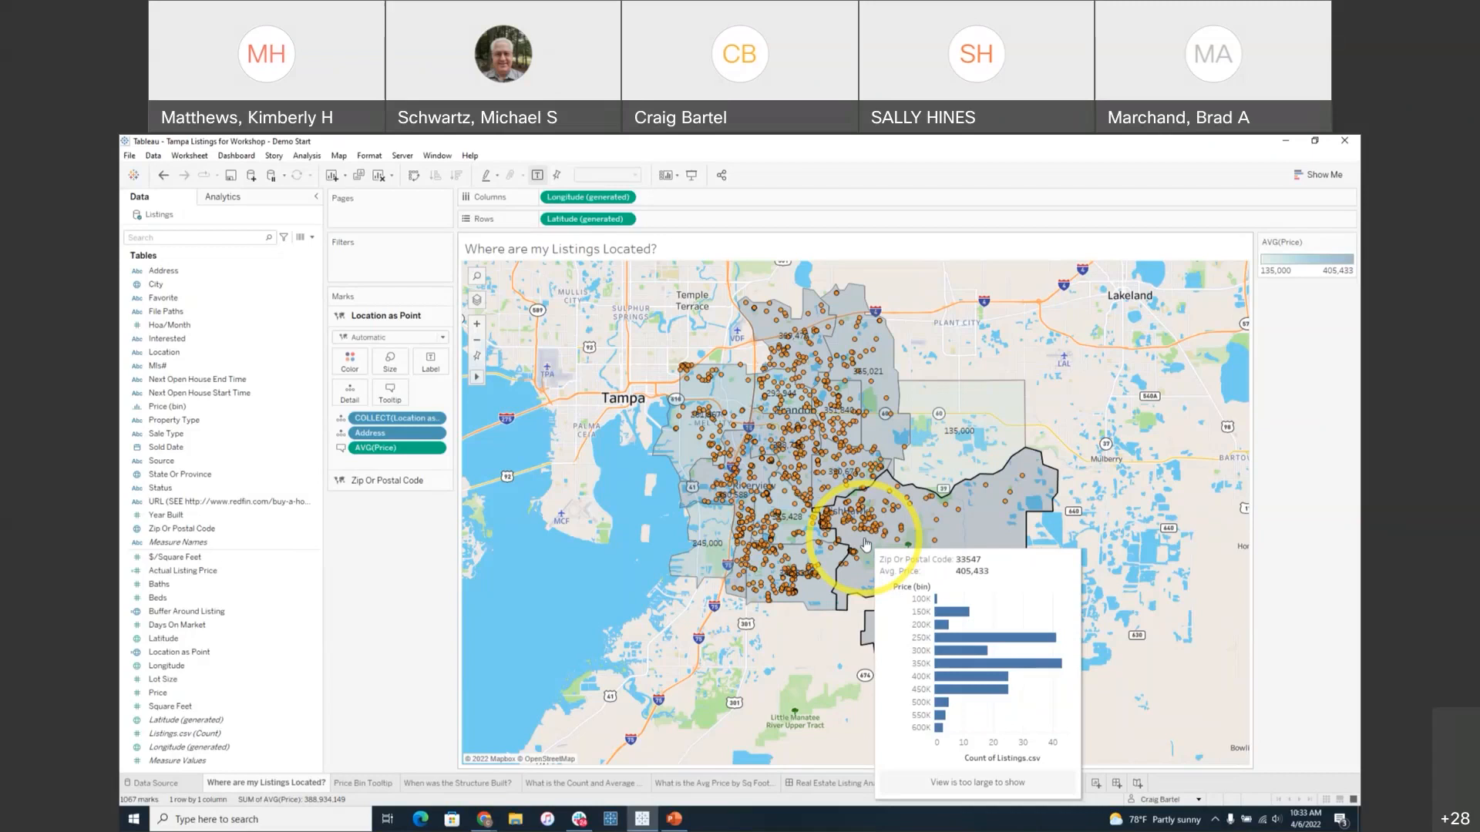
mouse_move(835, 488)
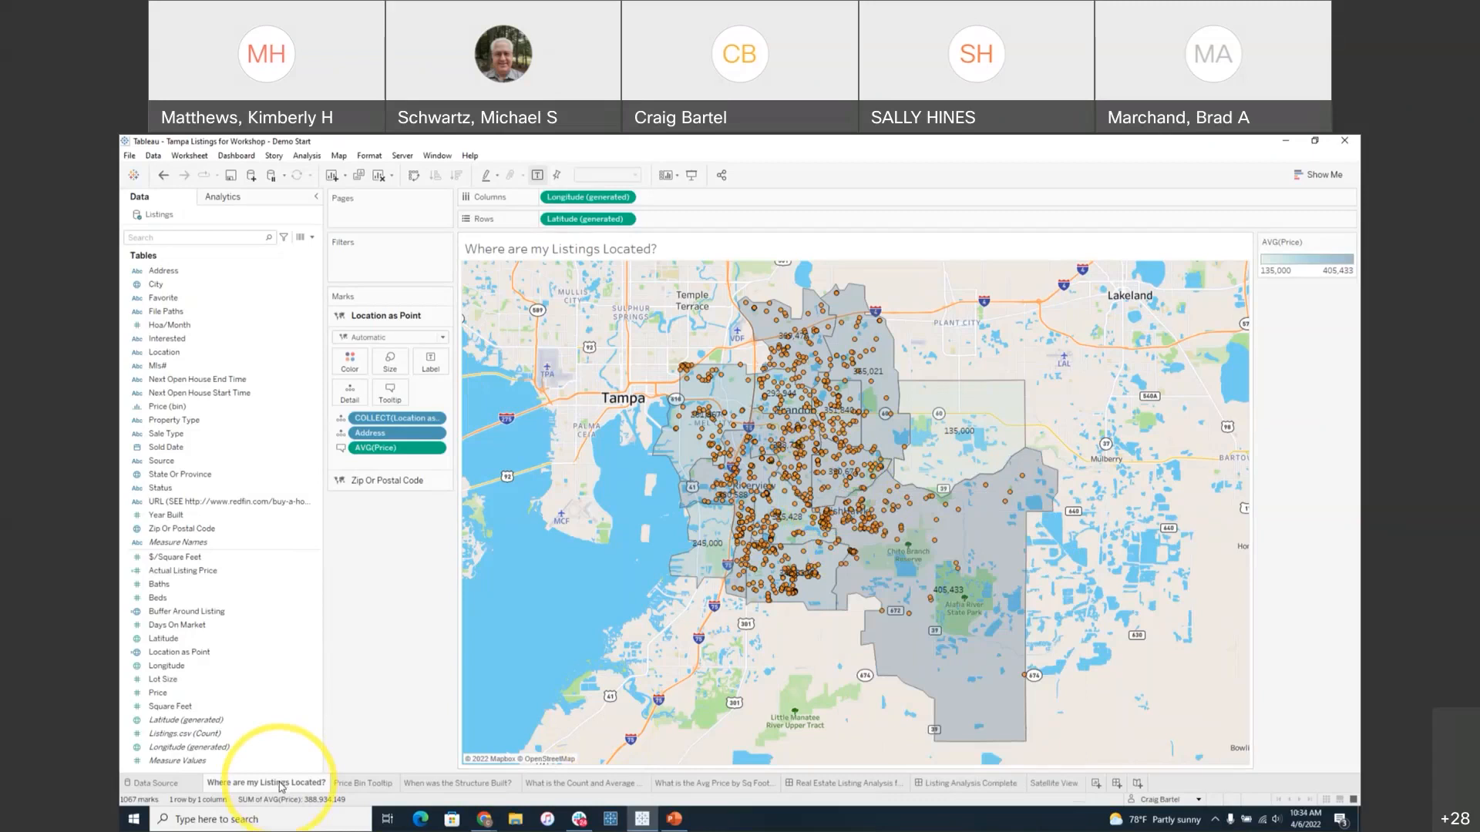
- Duplicate the Where are my Listings Located? worksheet
mouse_move(280, 786)
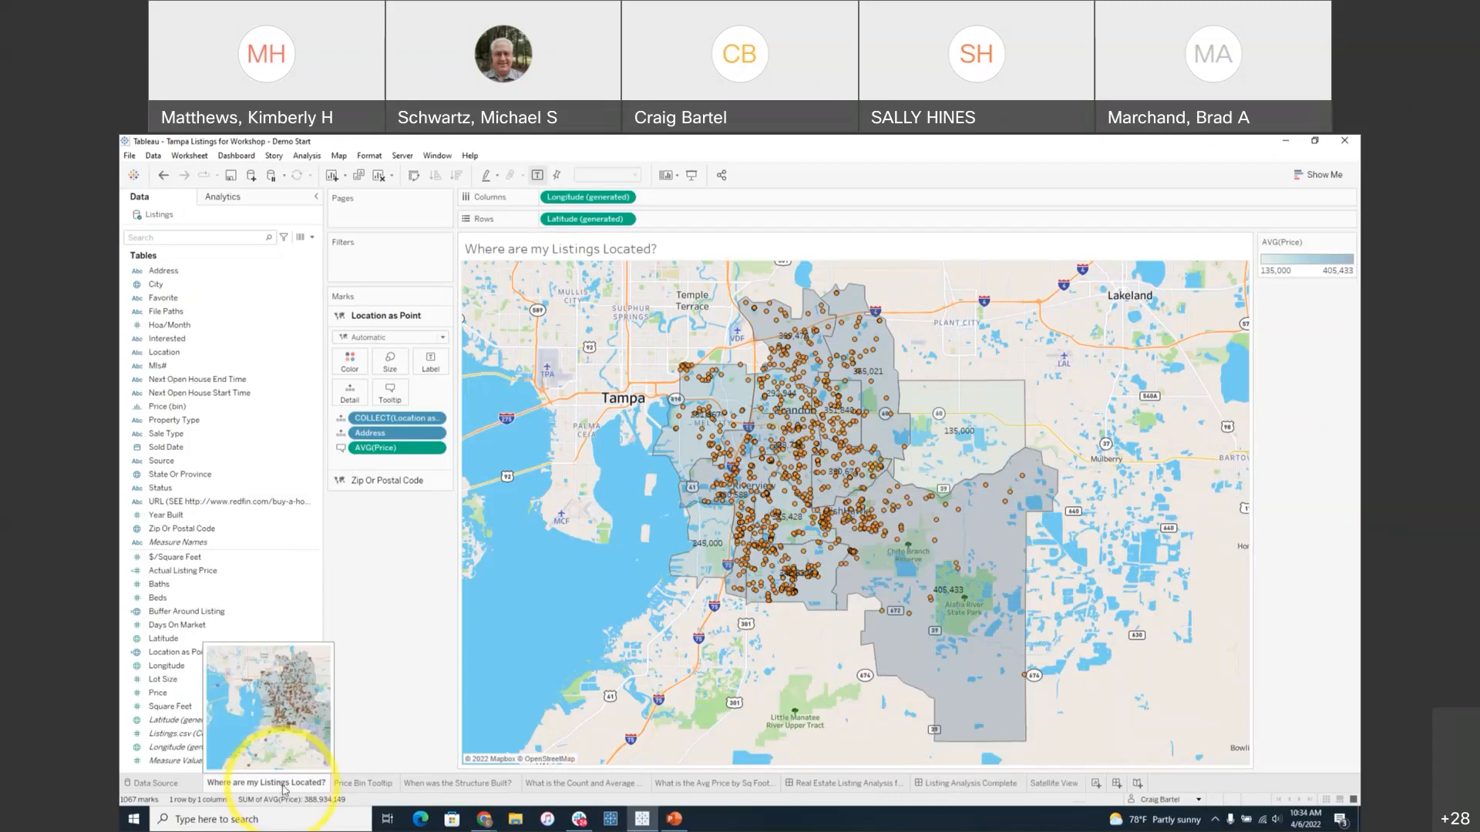
right_click(284, 789)
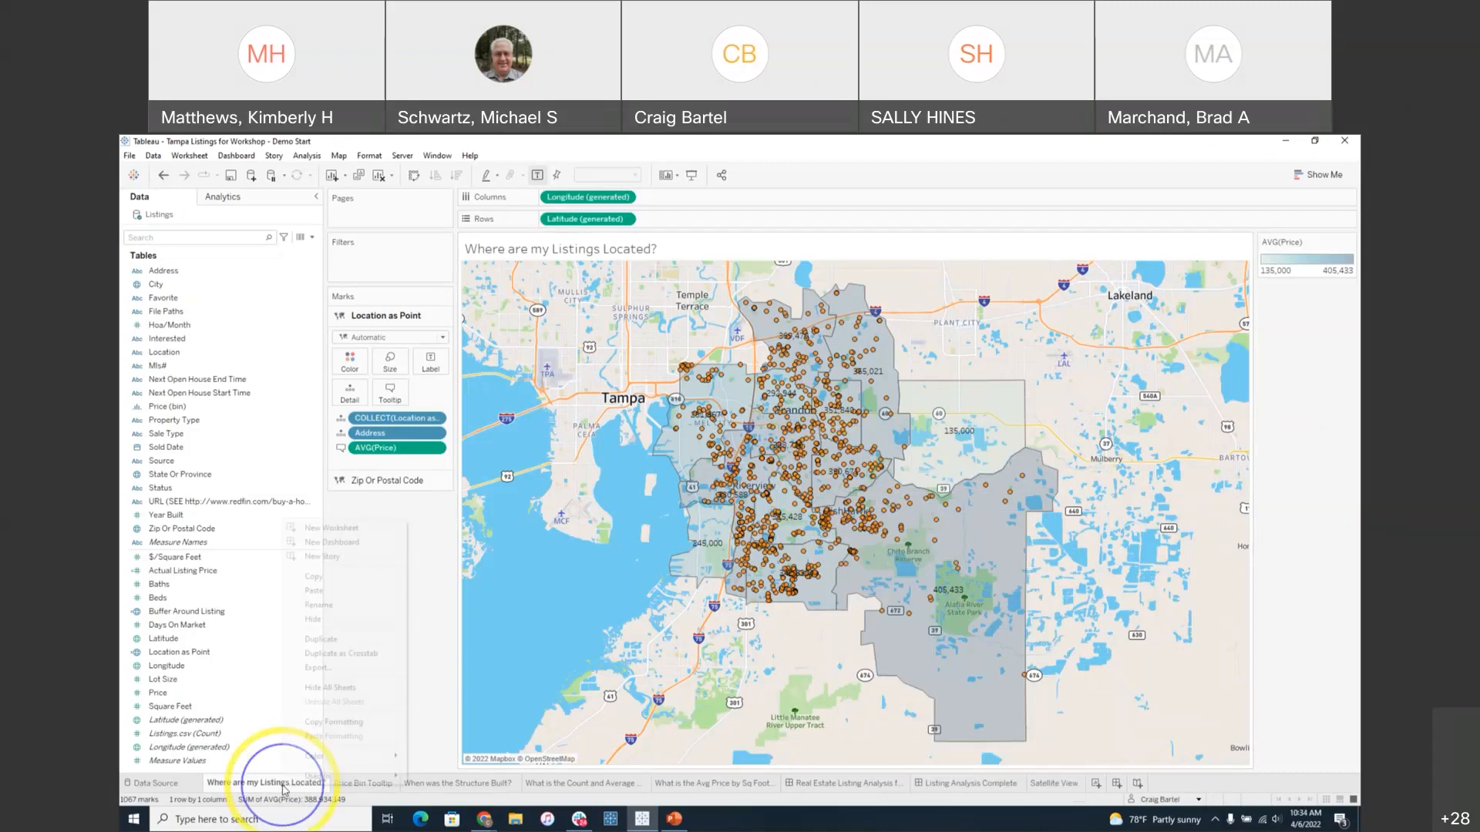
left_click(353, 639)
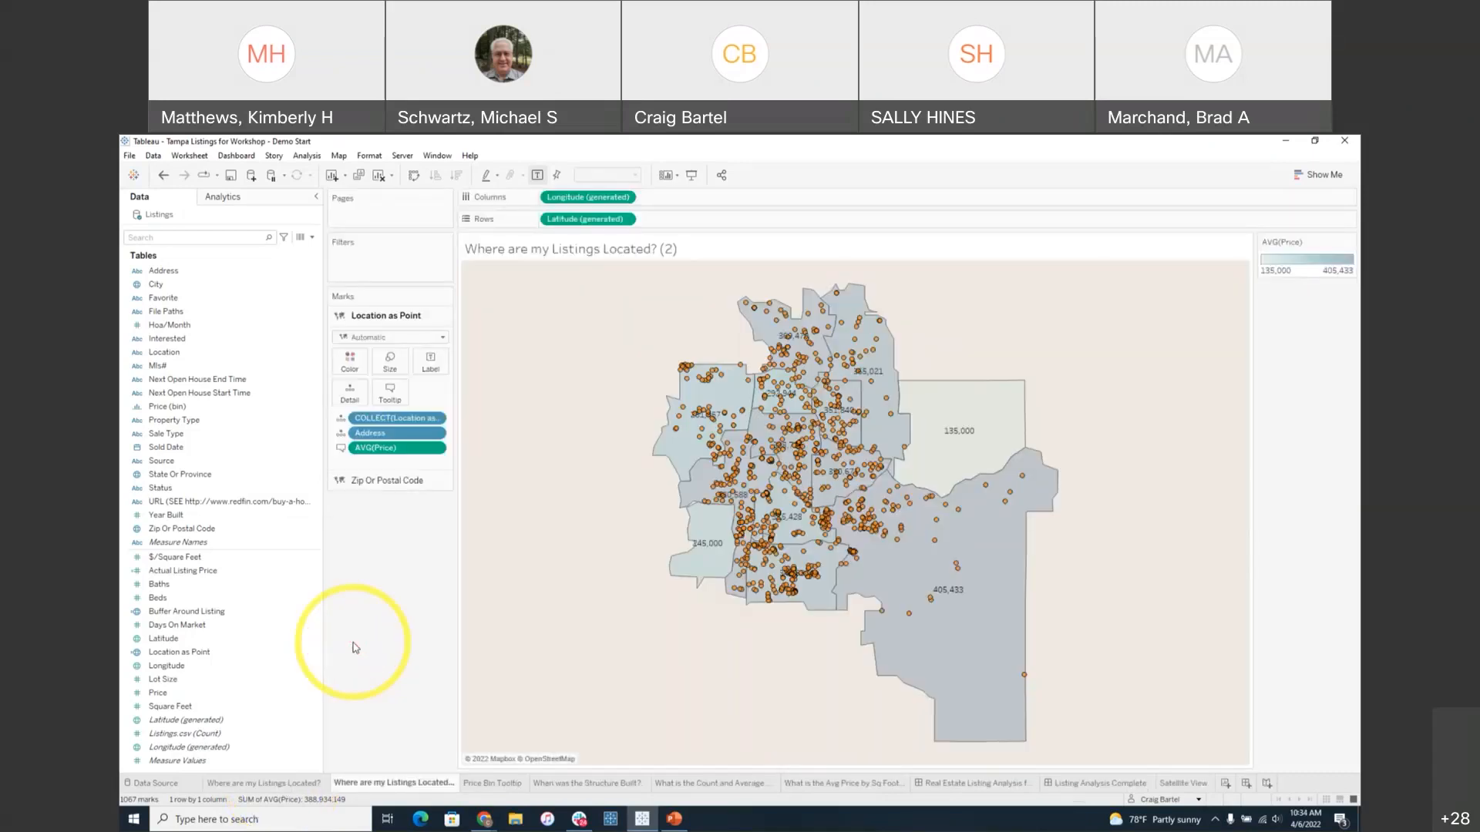
- Set the Location as Point layer's mark type to Density on the duplicated map worksheet
mouse_move(754, 590)
mouse_move(806, 456)
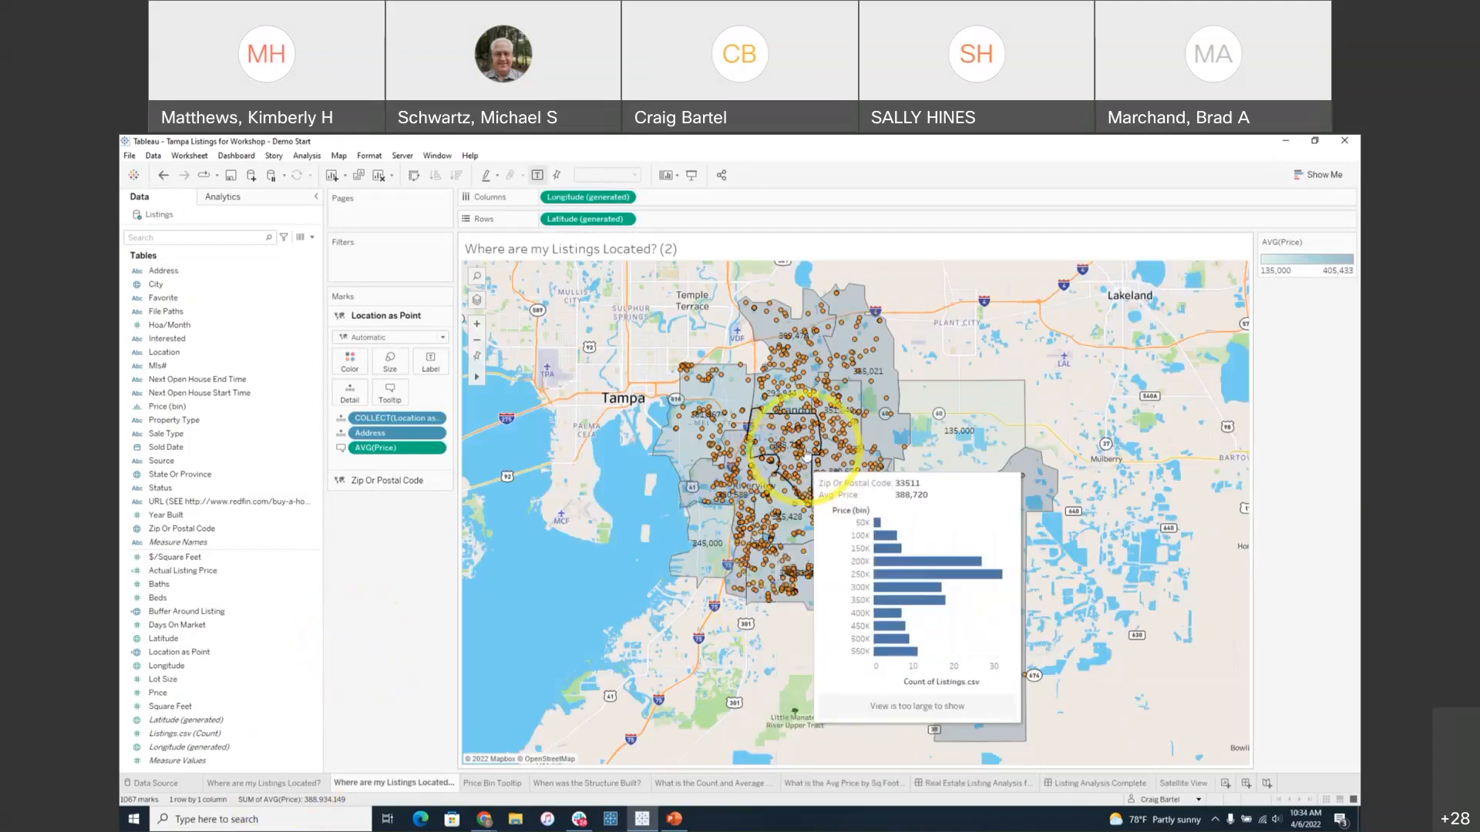
left_click(443, 338)
left_click(405, 530)
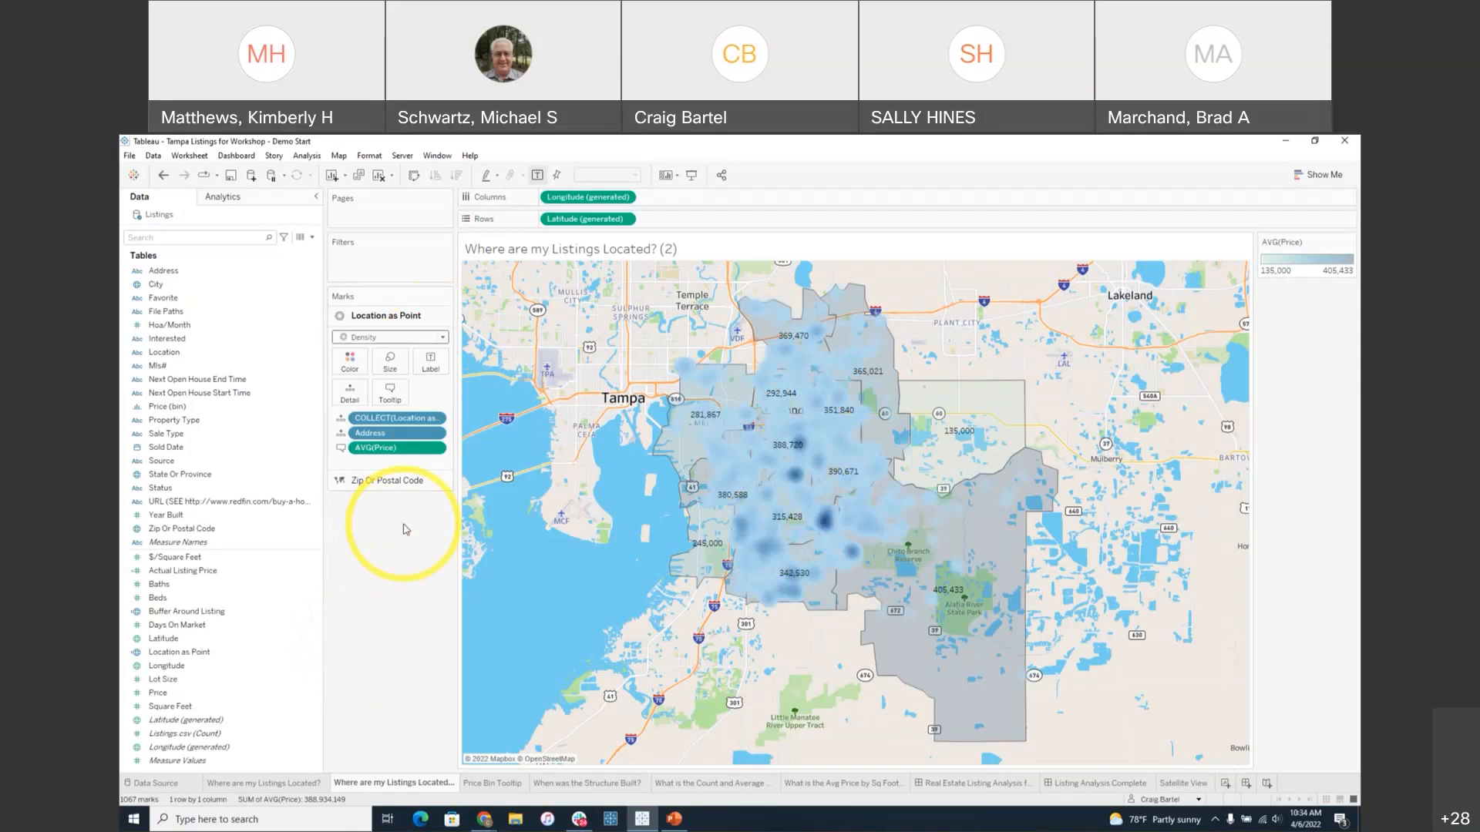
mouse_move(796, 515)
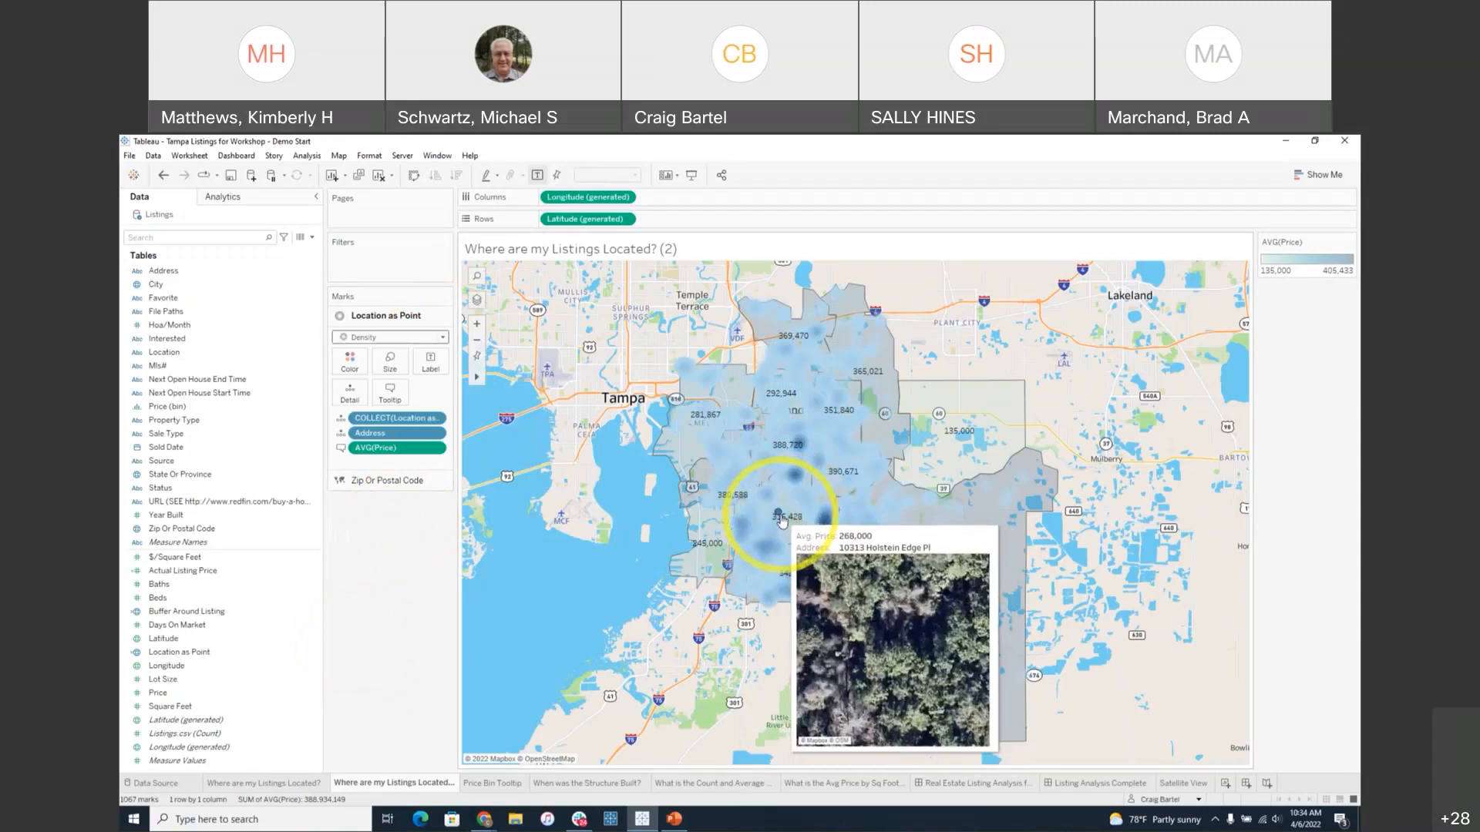
- Color the Location as Point density marks with the Density Red palette
left_click(366, 364)
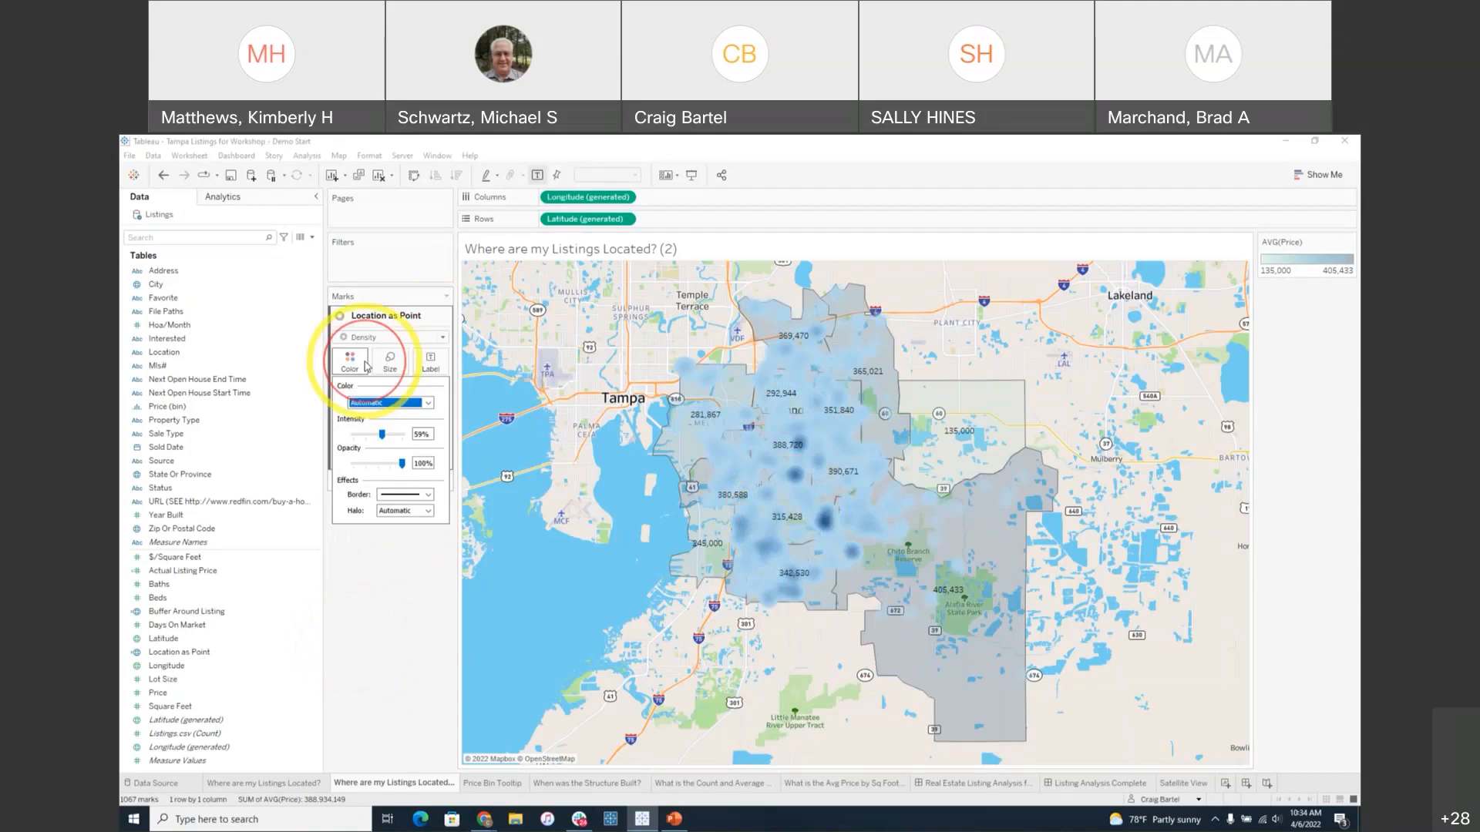
left_click(390, 402)
left_click(401, 474)
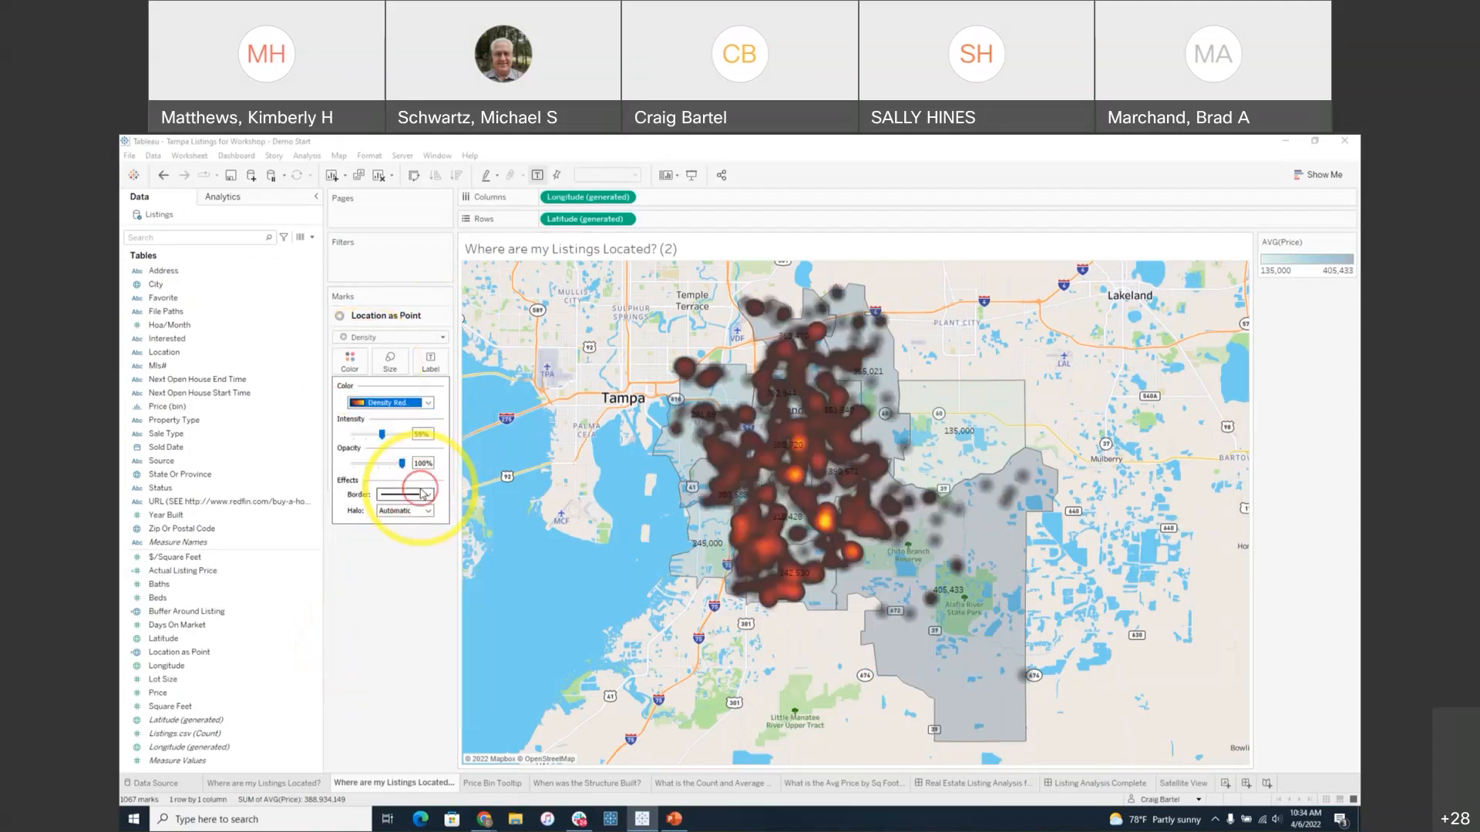
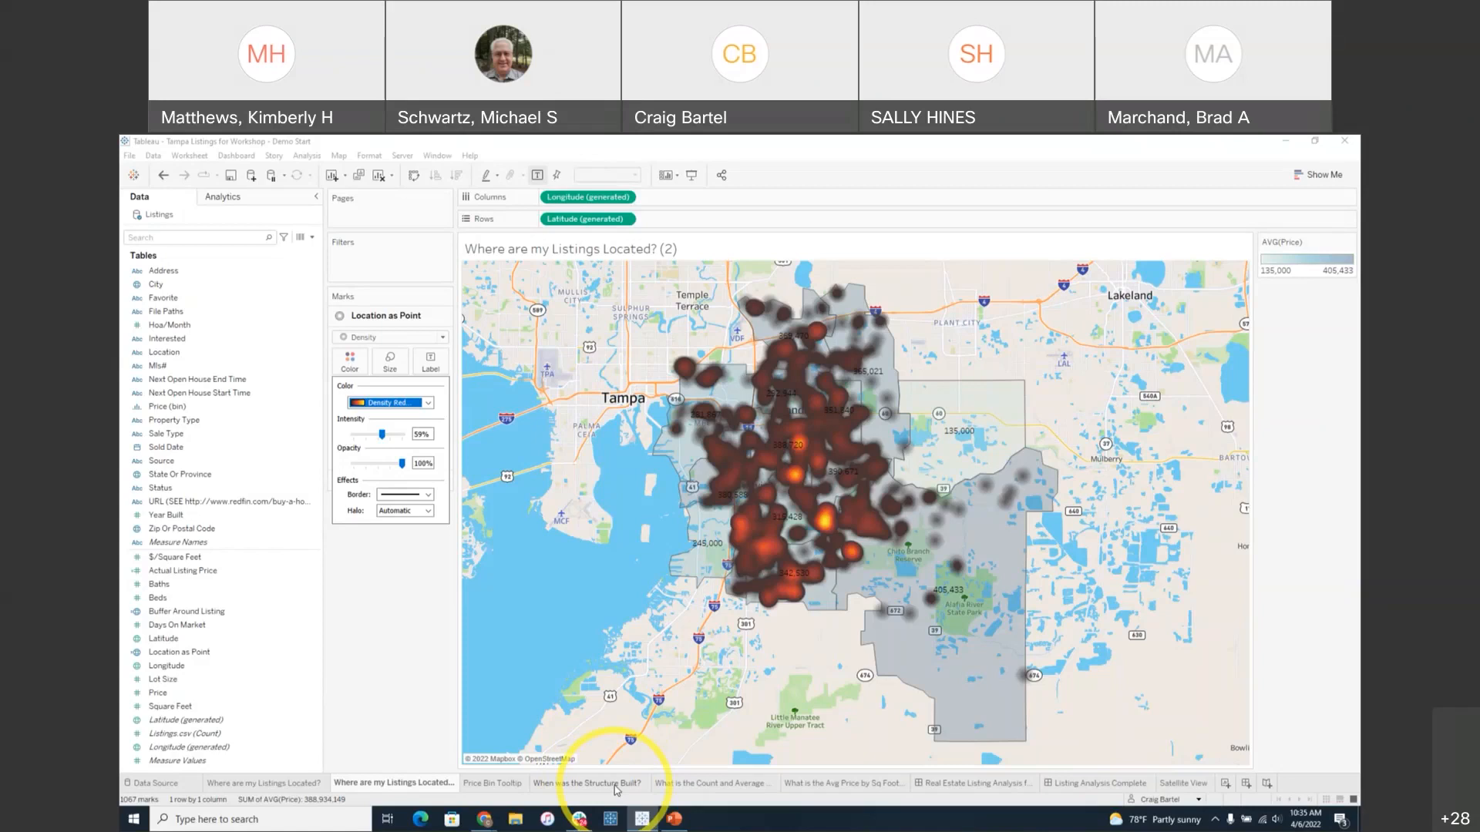
- On the When was the Structure Built? worksheet, plot the Listings.csv count on Rows against Year Built on Columns
left_click(615, 783)
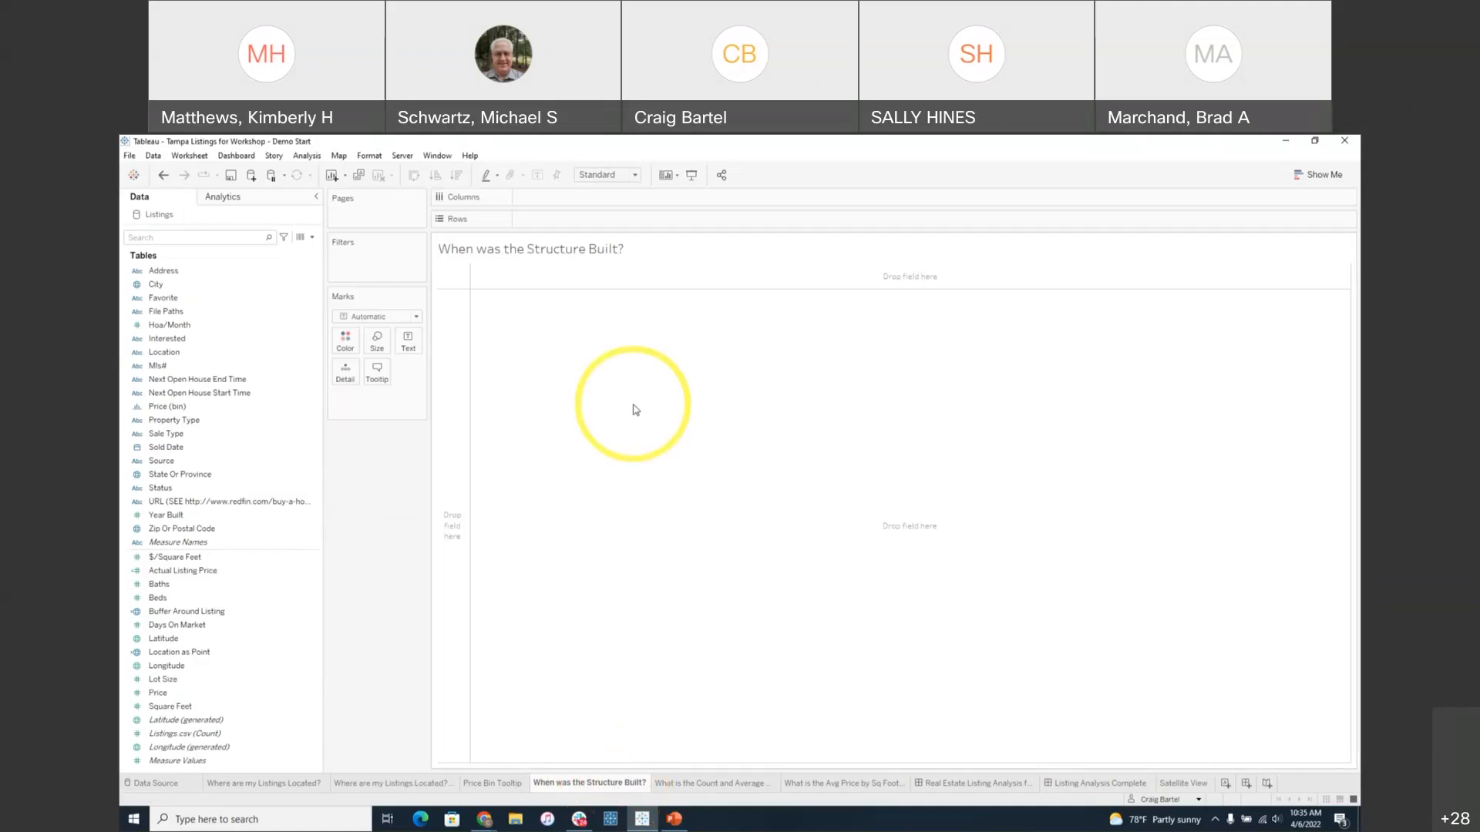
left_click(218, 734)
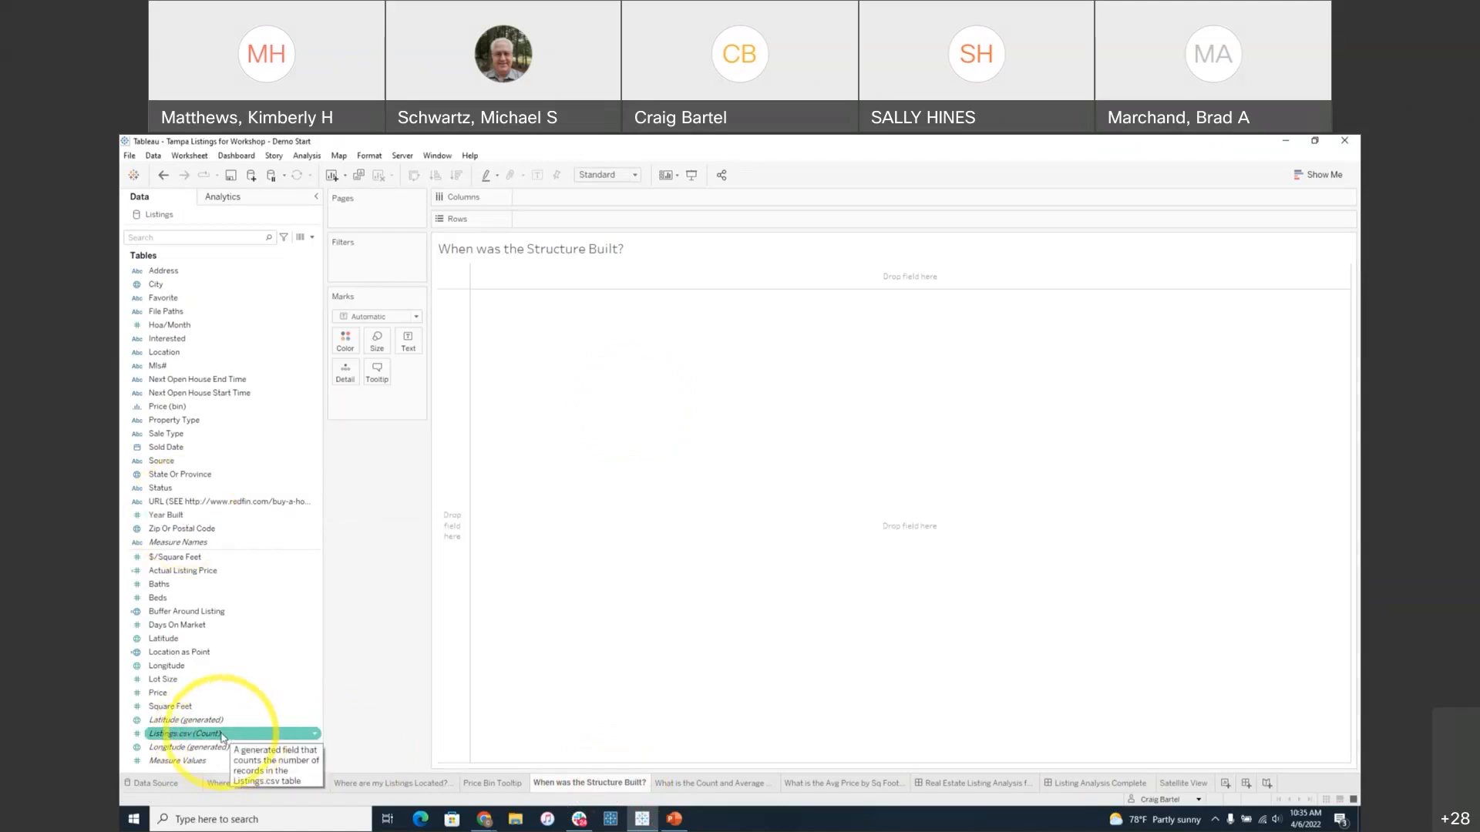
left_click(220, 736)
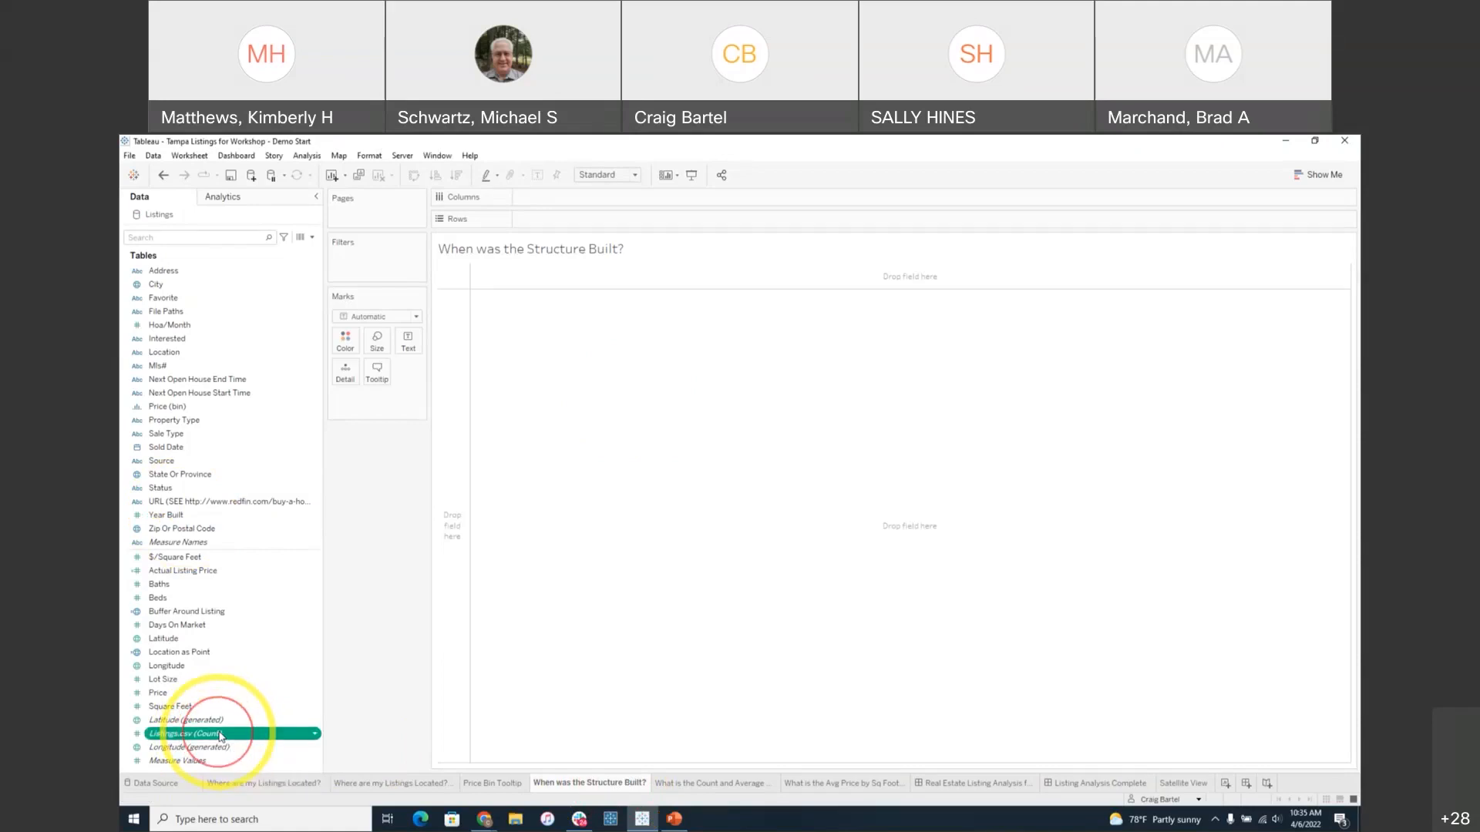
left_click_drag(220, 736, 453, 532)
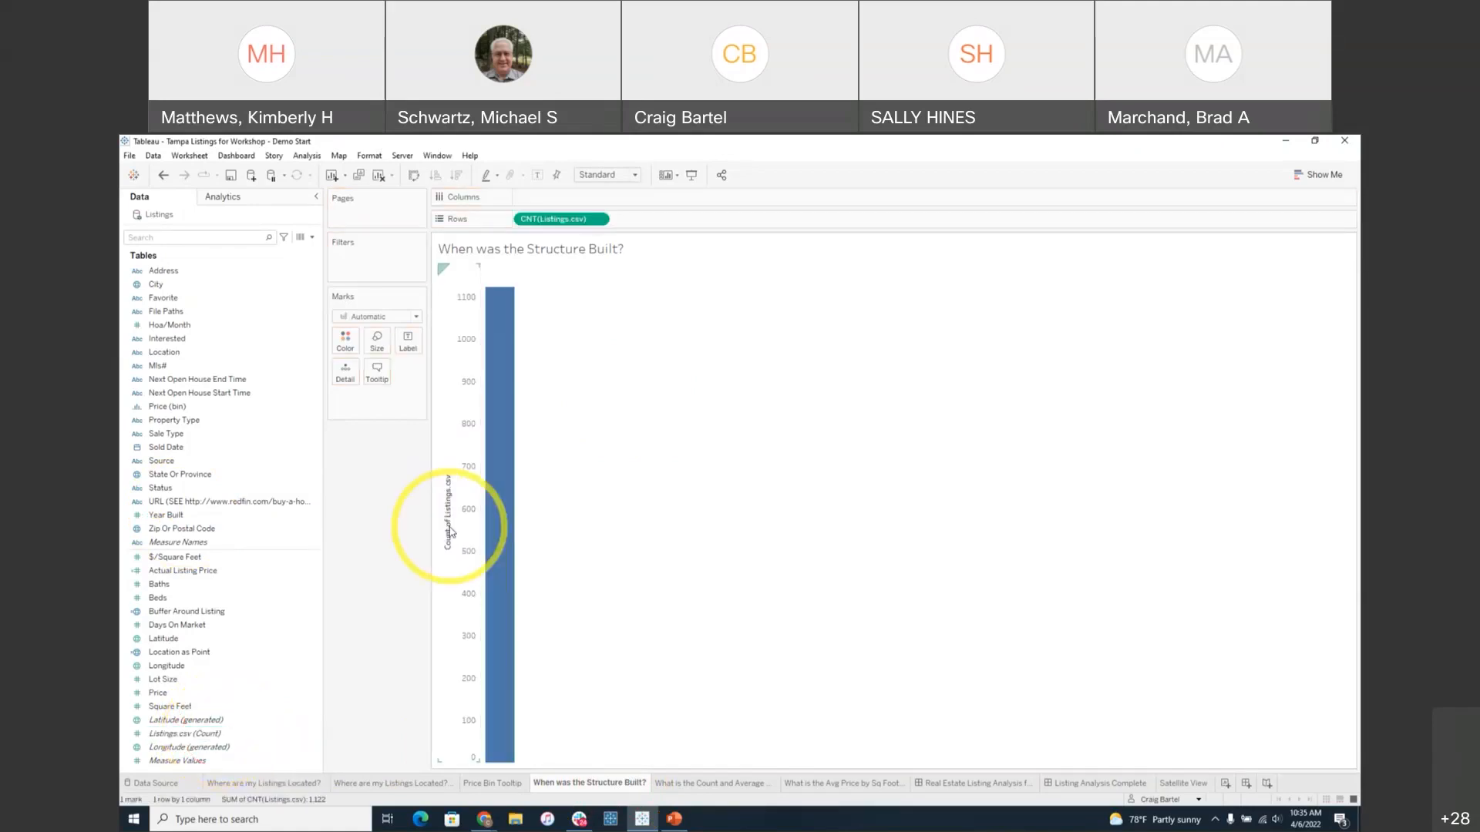
mouse_move(503, 388)
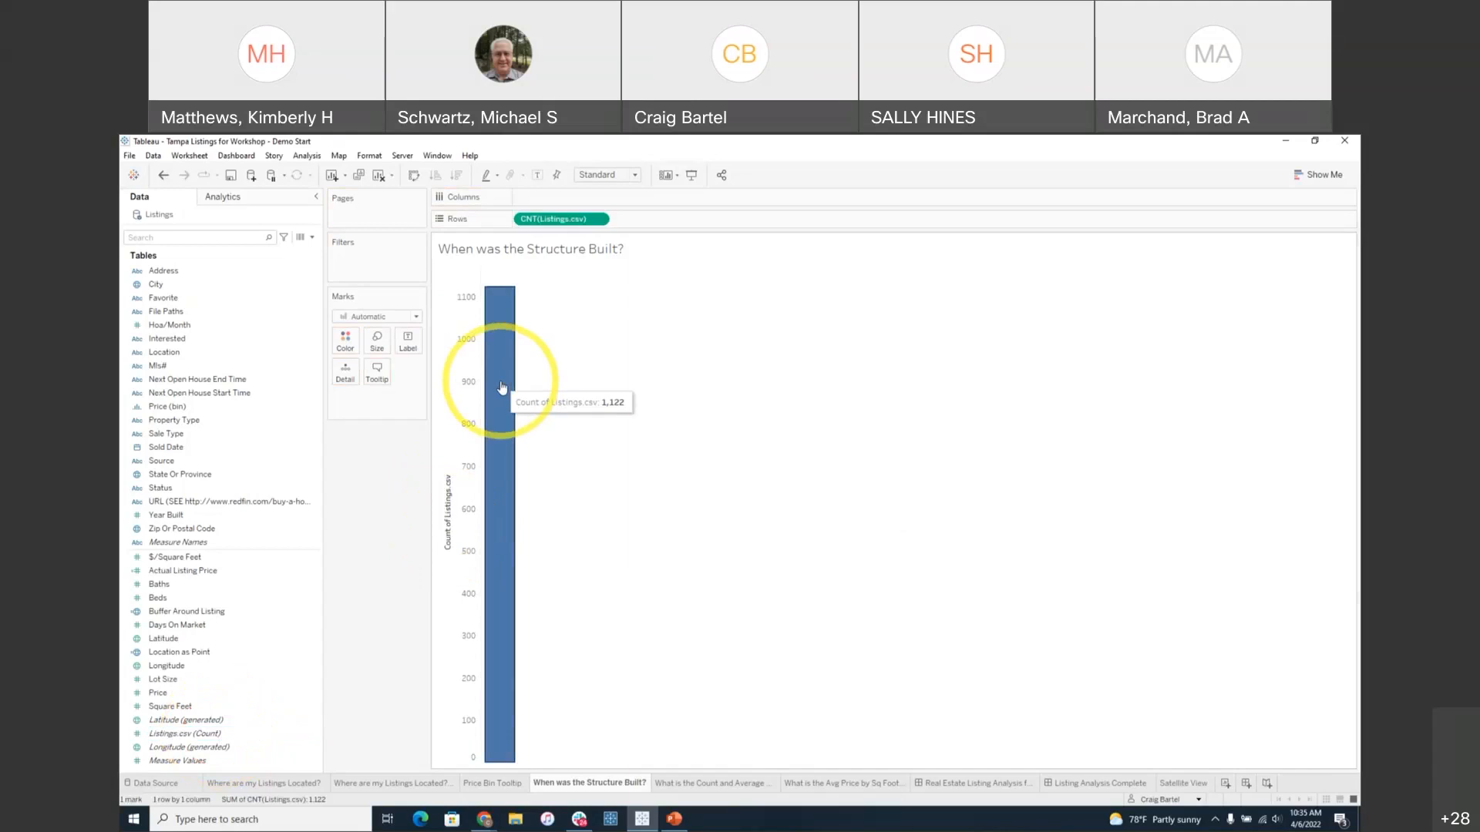
left_click(190, 518)
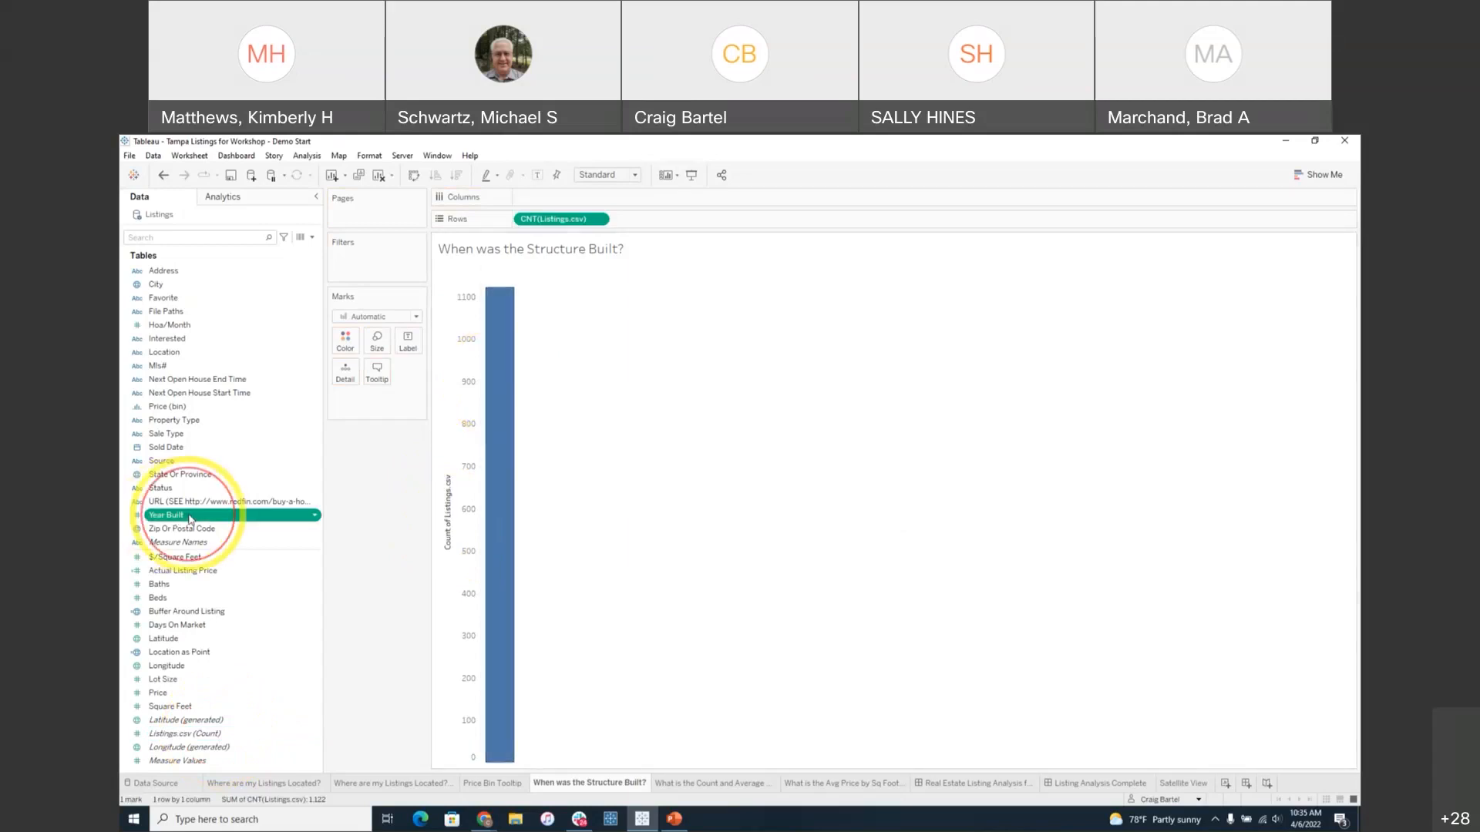
left_click_drag(189, 518, 539, 202)
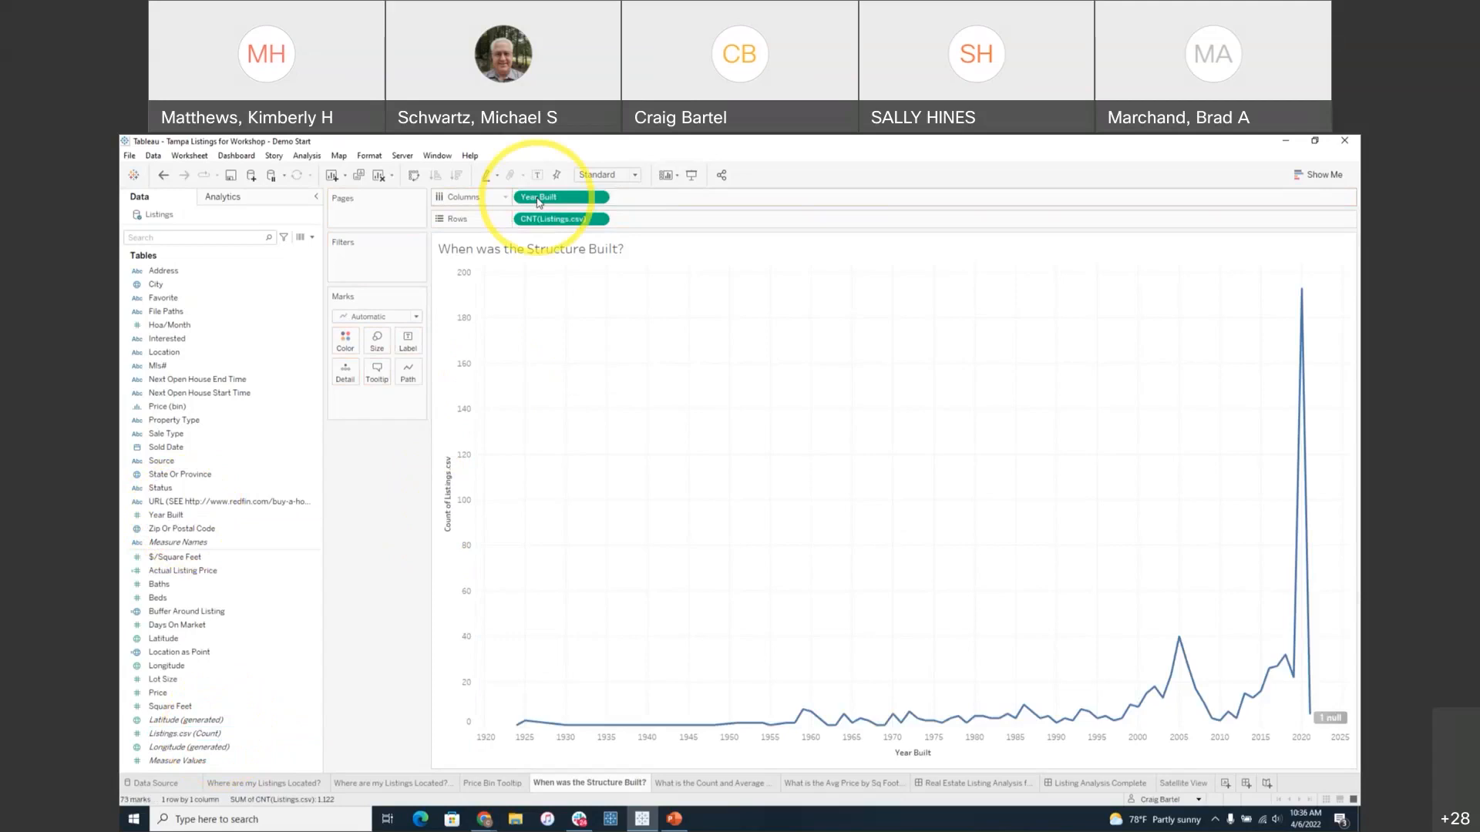
- Try the Circle, Square, Area, Shape and Bar mark types on the Year Built chart
left_click(407, 317)
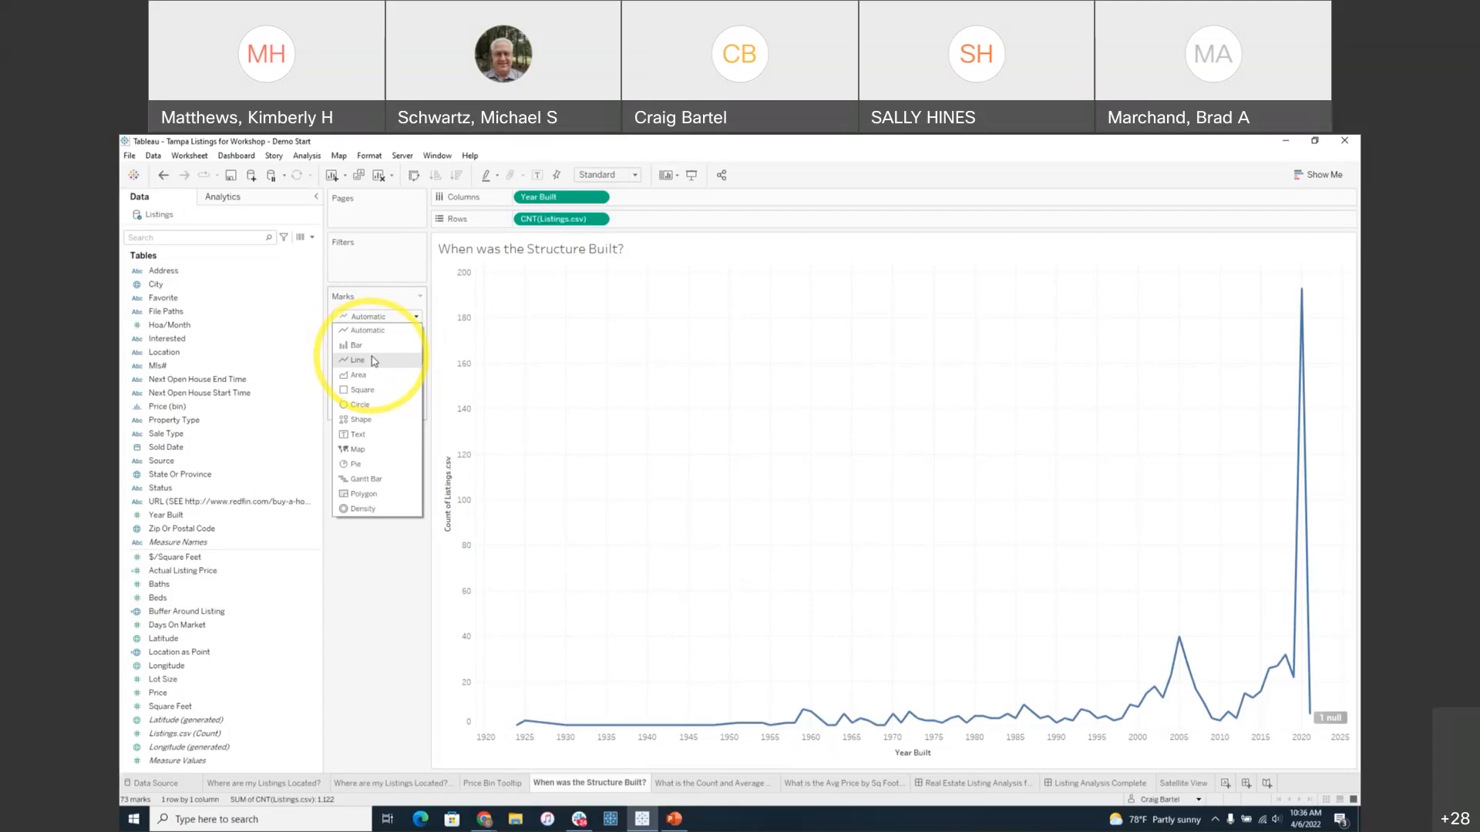
left_click(372, 404)
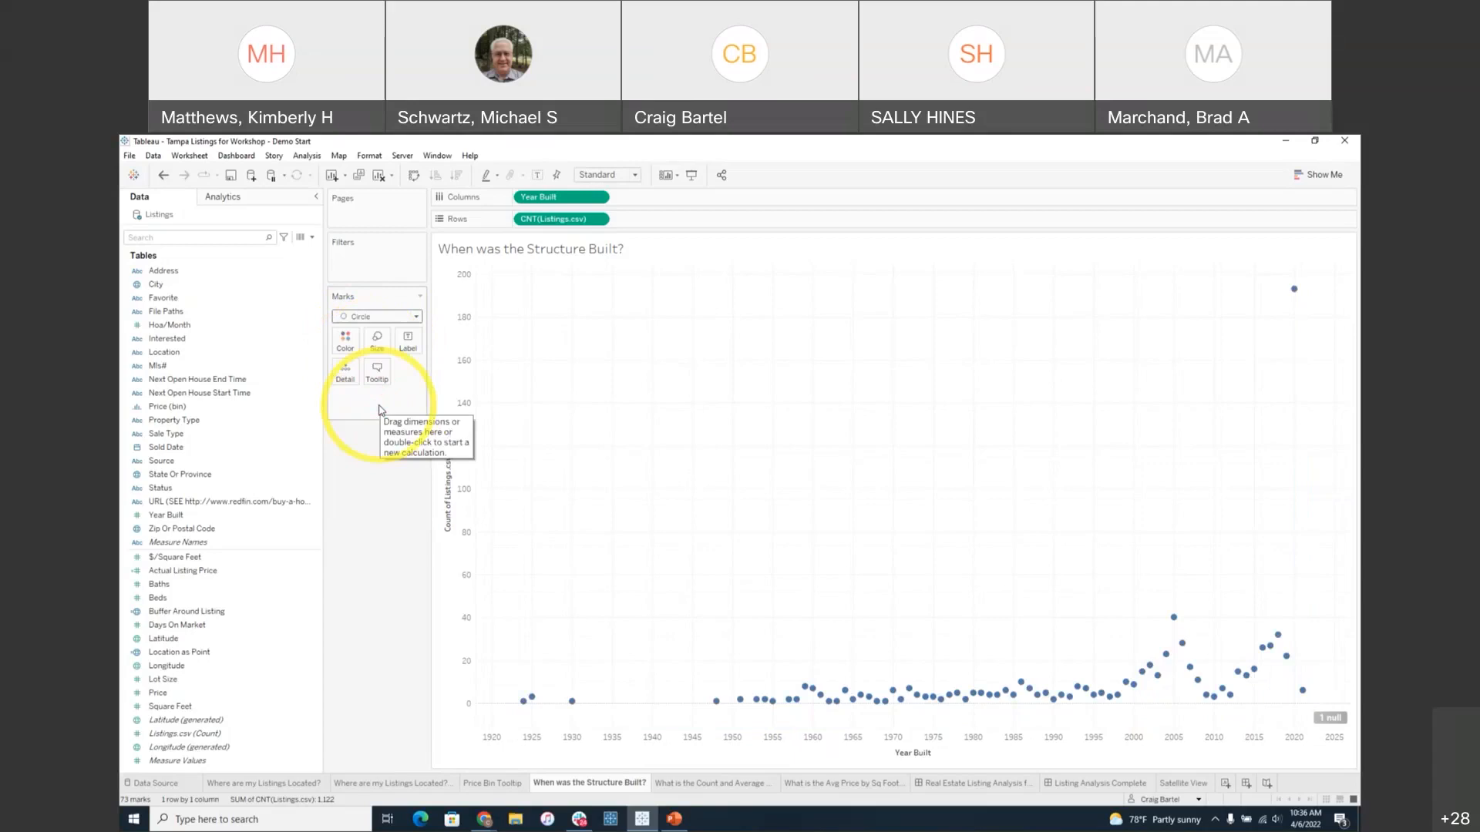
left_click(415, 316)
left_click(407, 396)
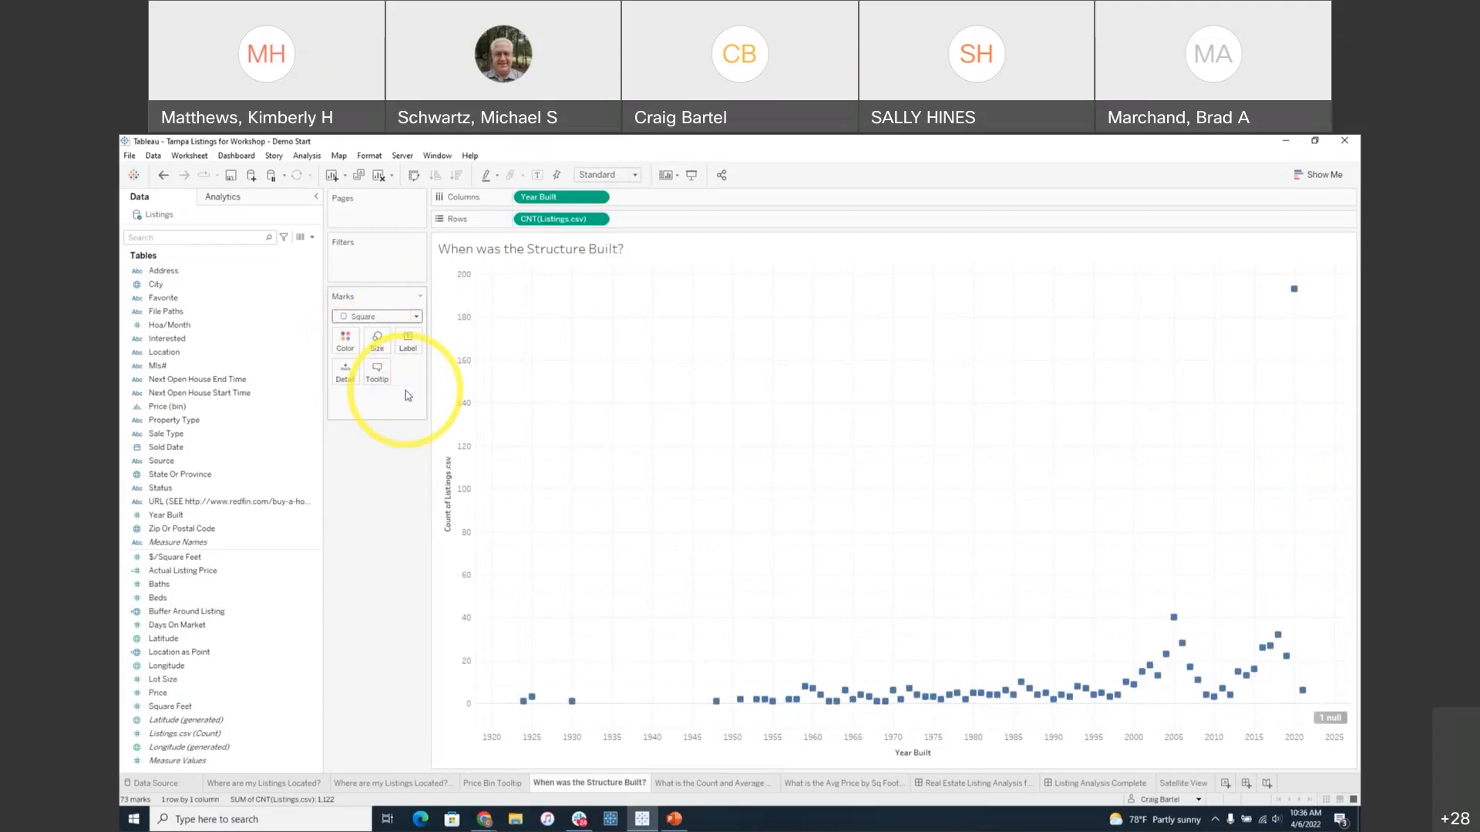
left_click(414, 316)
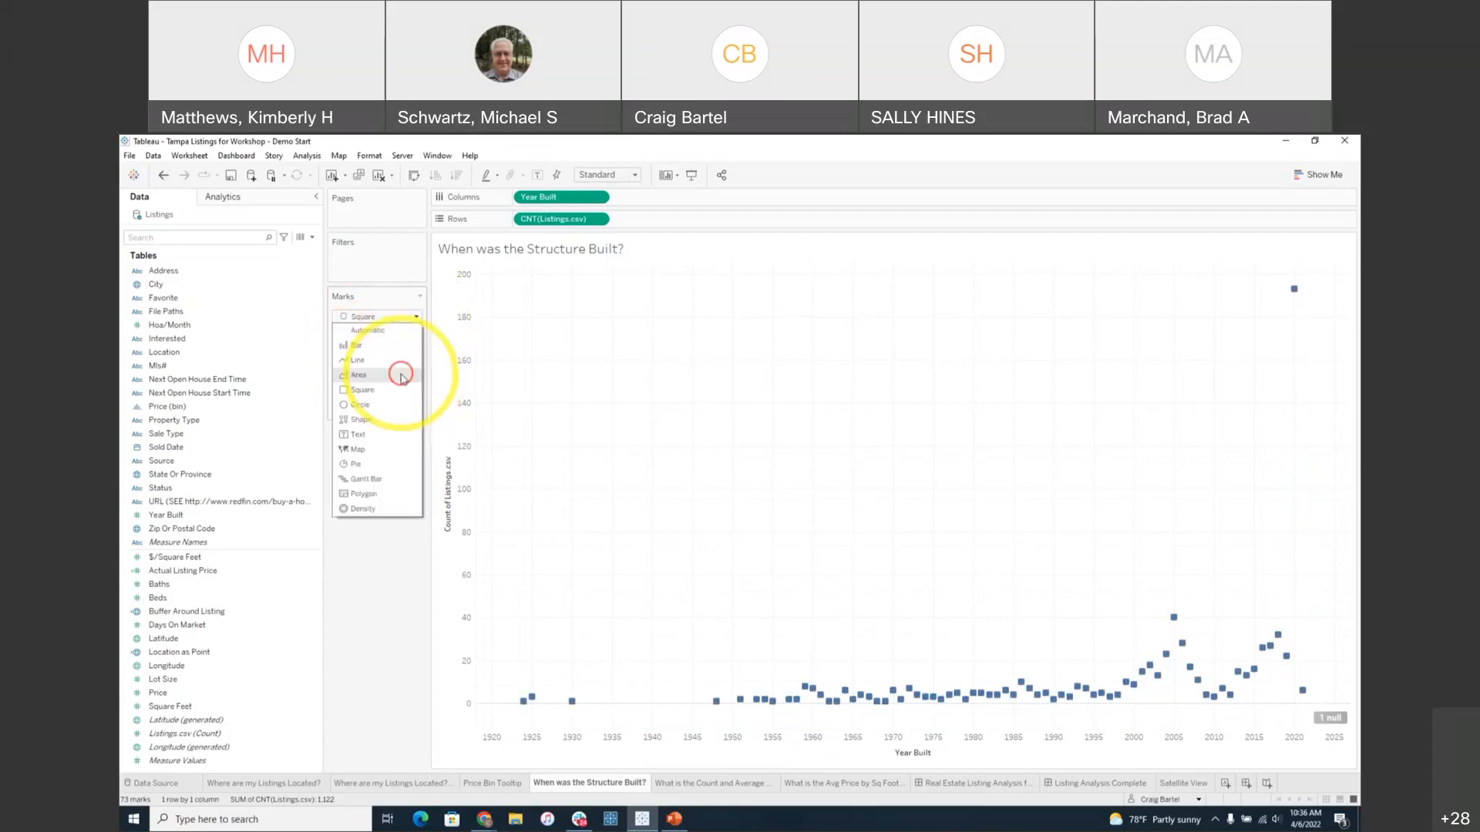
left_click(401, 375)
left_click(414, 317)
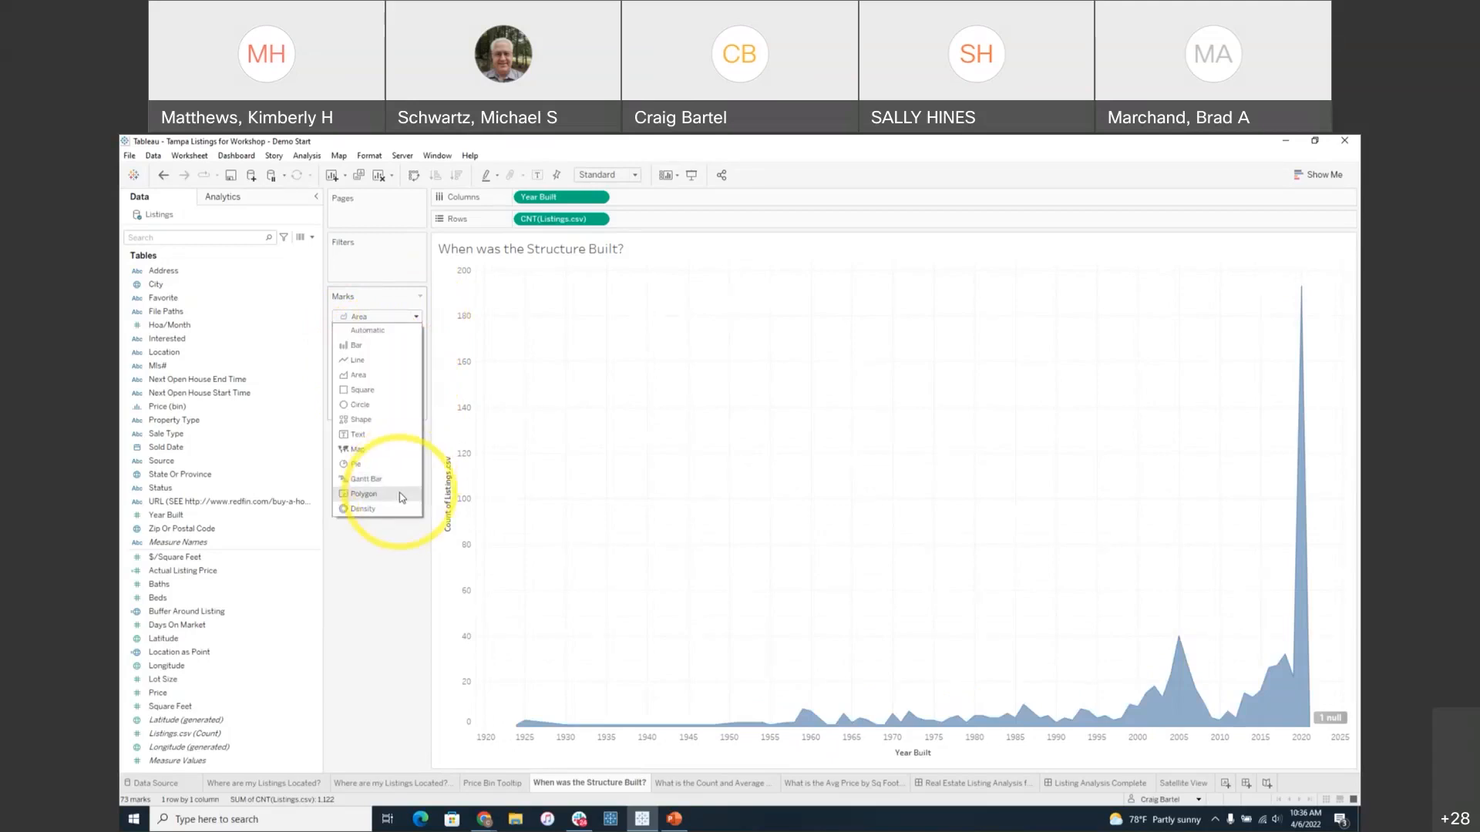
left_click(393, 418)
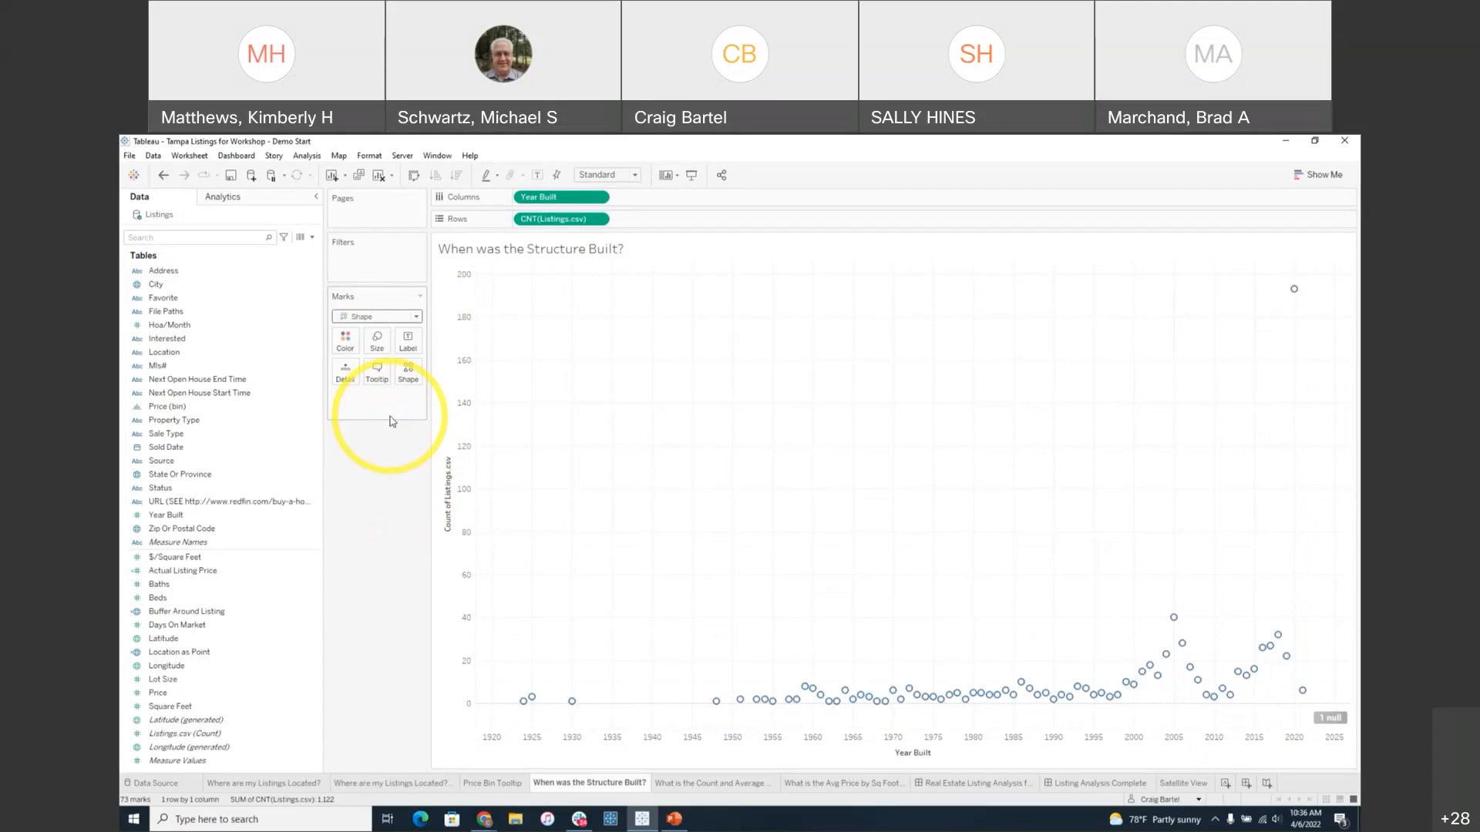
left_click(417, 317)
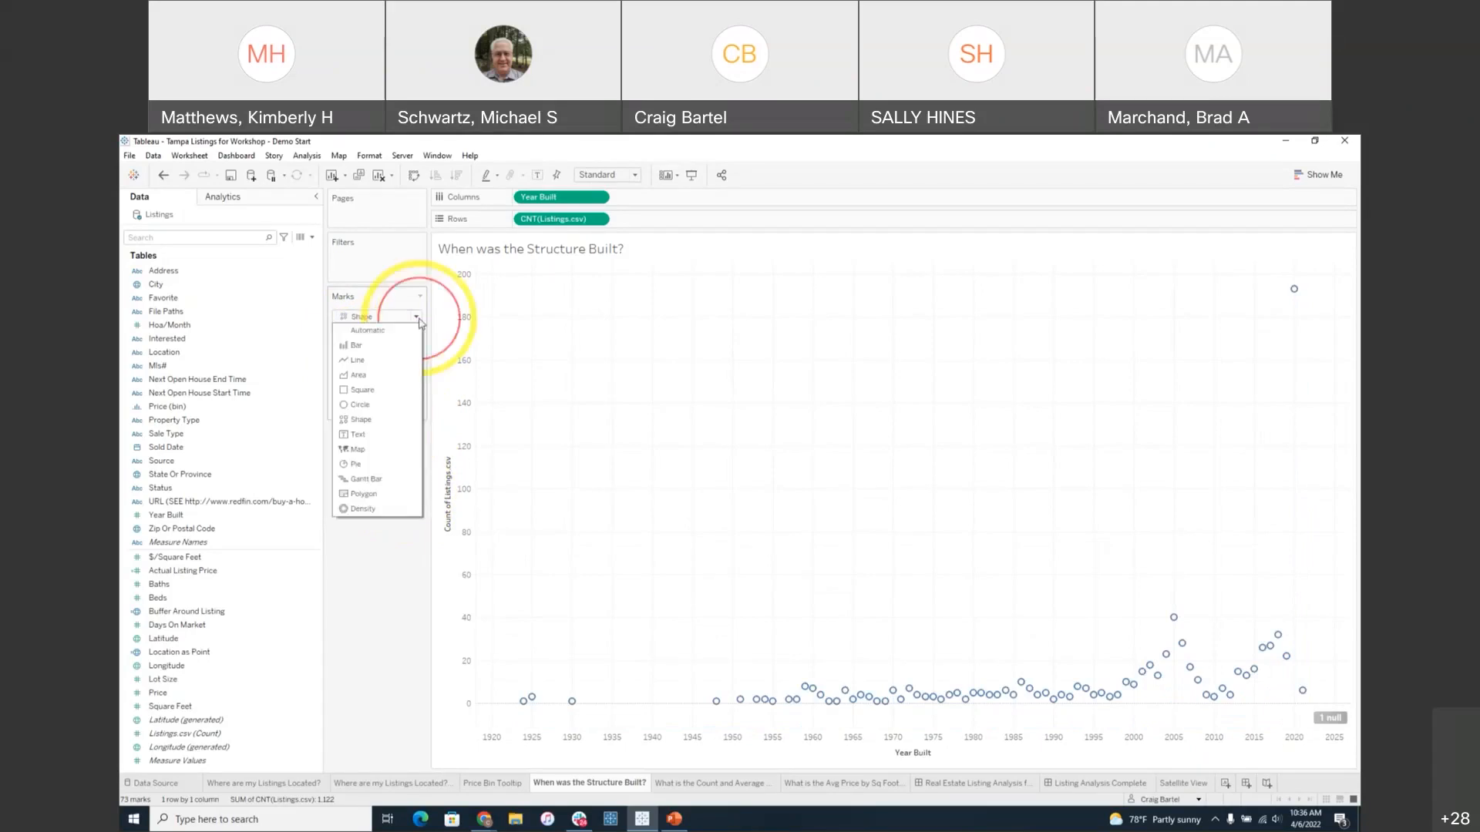
left_click(389, 345)
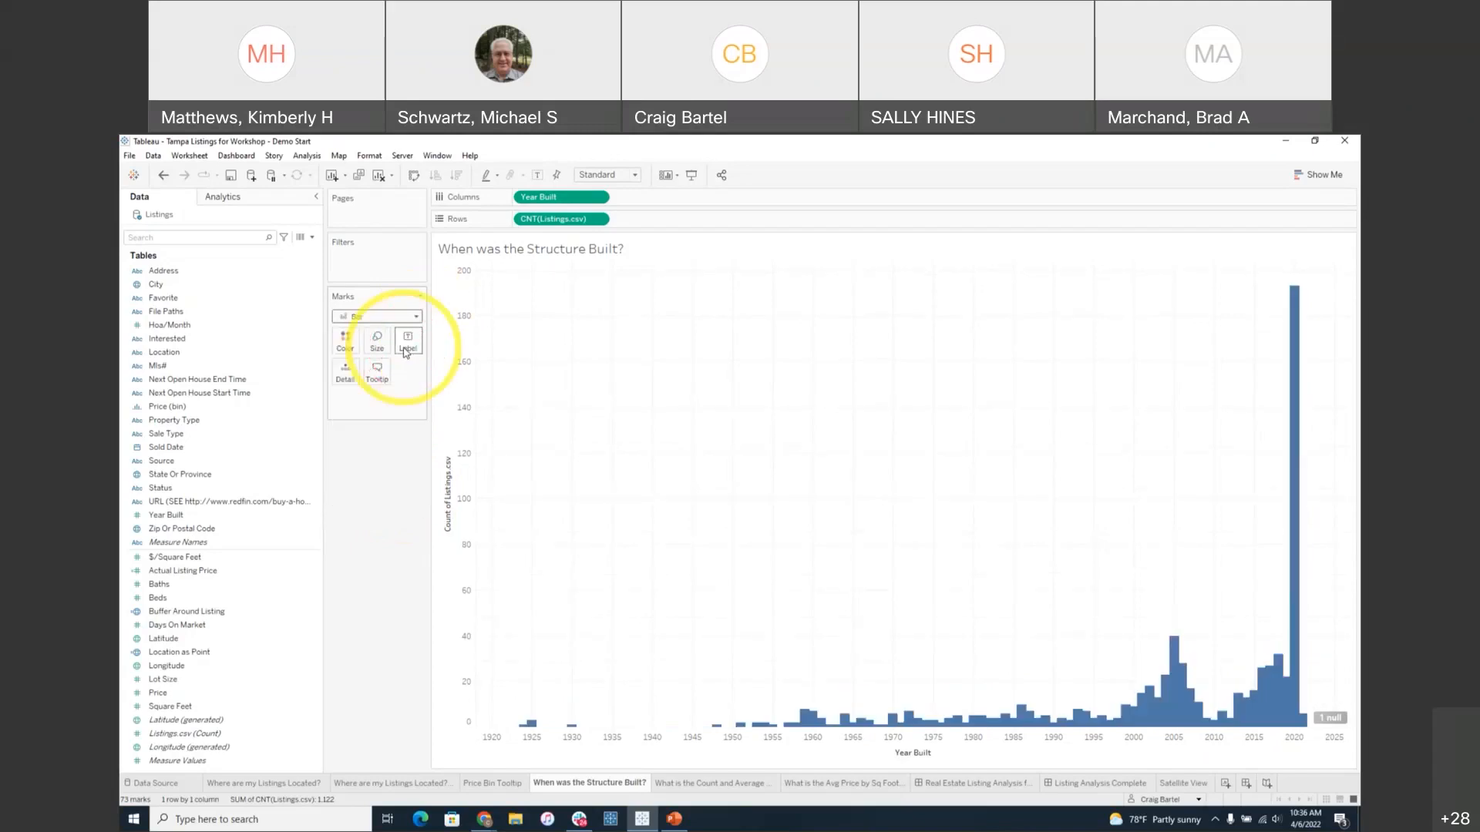
- Set the Year Built chart's mark type to Line and inspect its highest peak
left_click(416, 317)
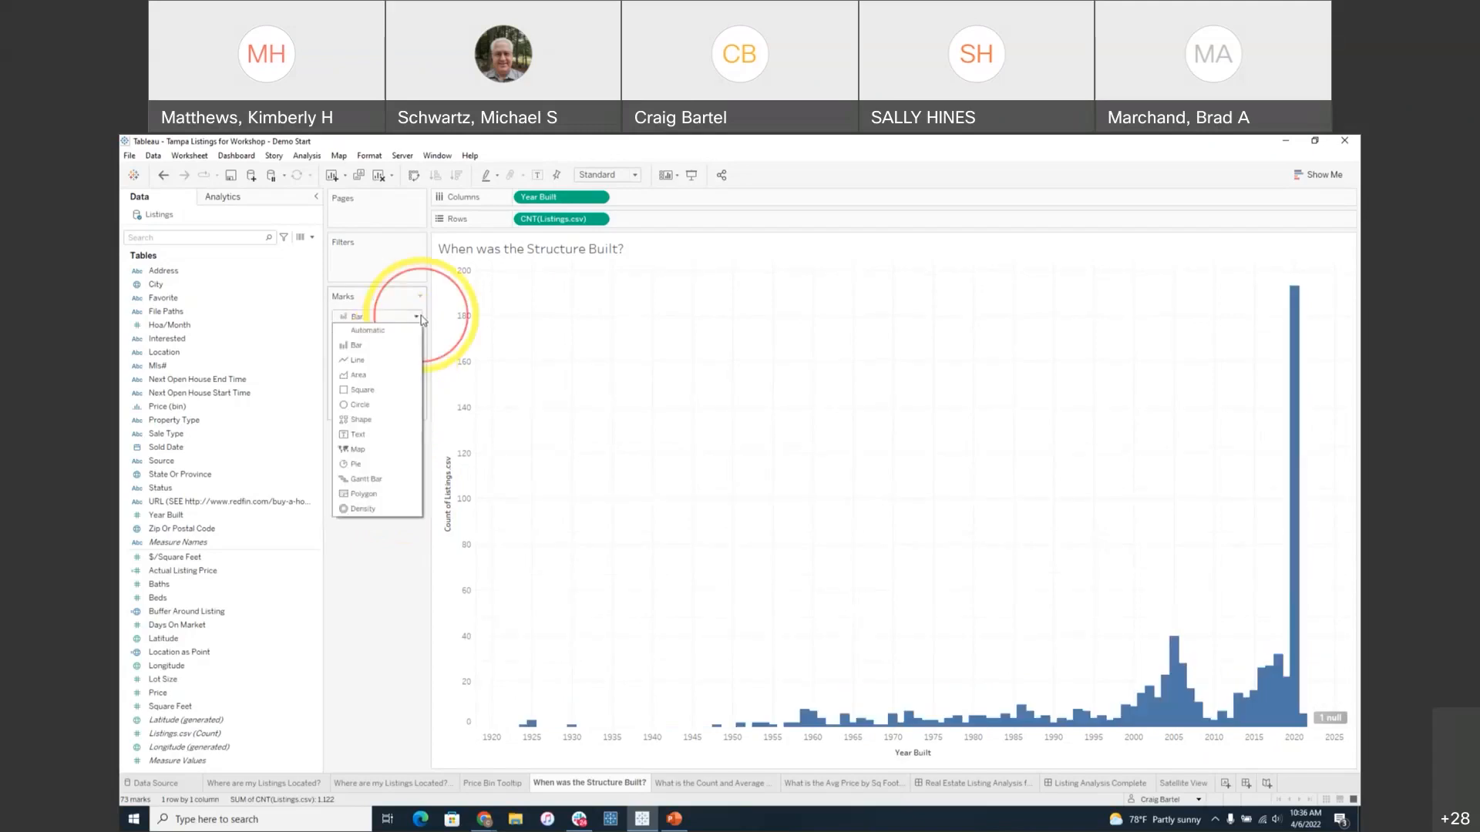
left_click(390, 360)
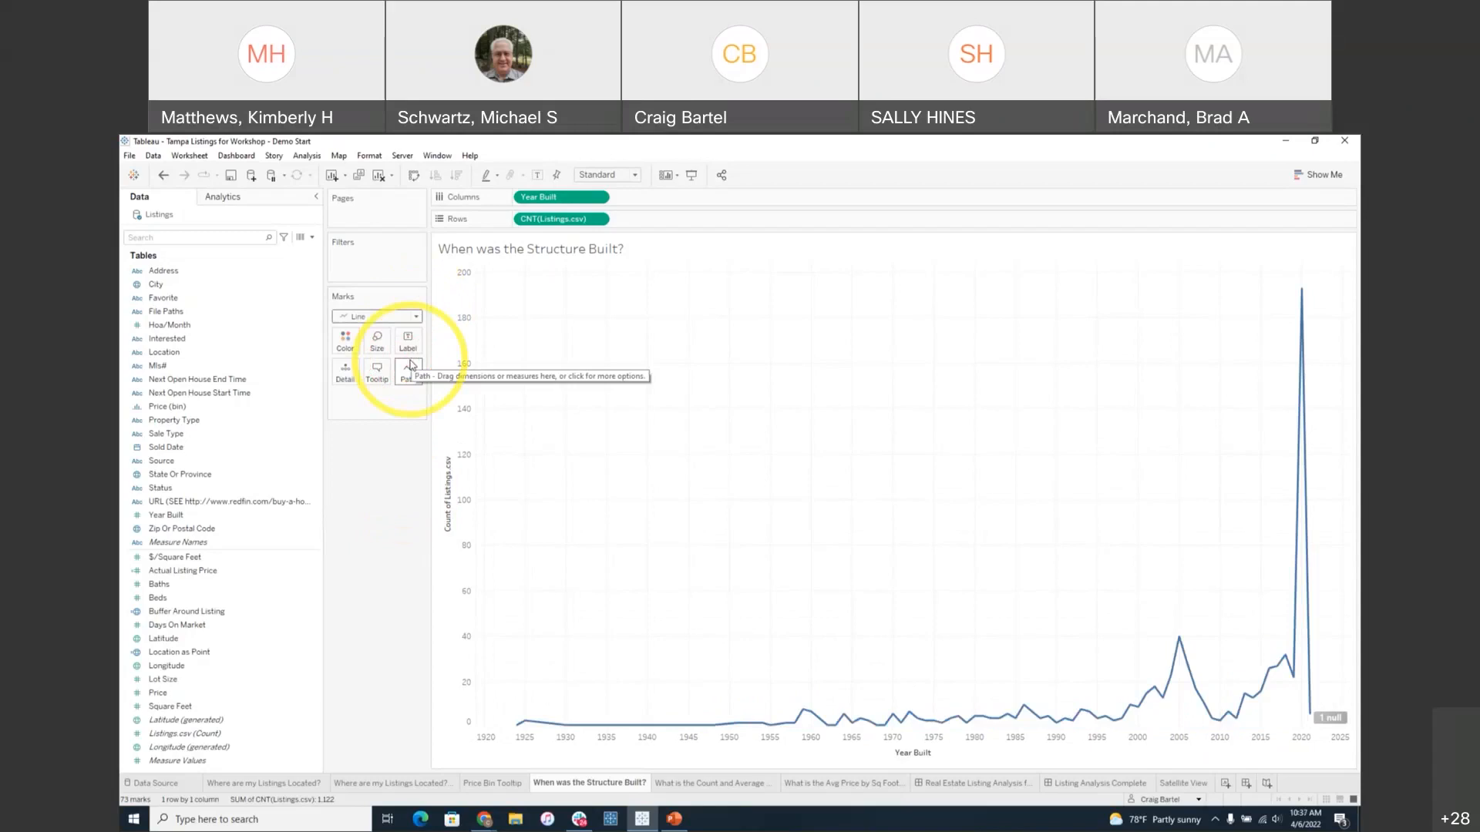
mouse_move(1302, 302)
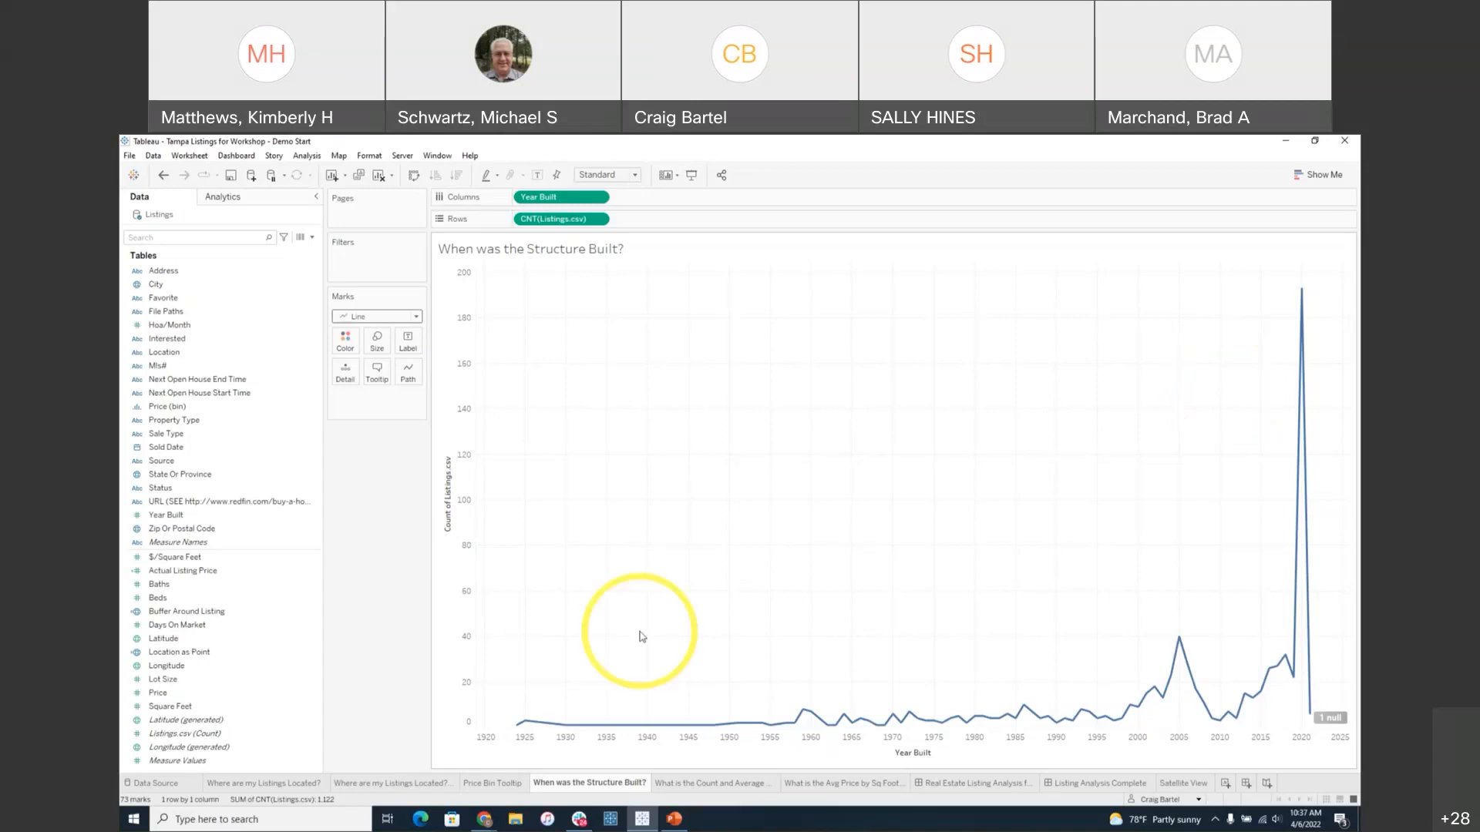
- On the What is the Count and Average Price by Zip? worksheet, chart the Listings.csv count by Zip Or Postal Code, fitted to Entire View
mouse_move(710, 785)
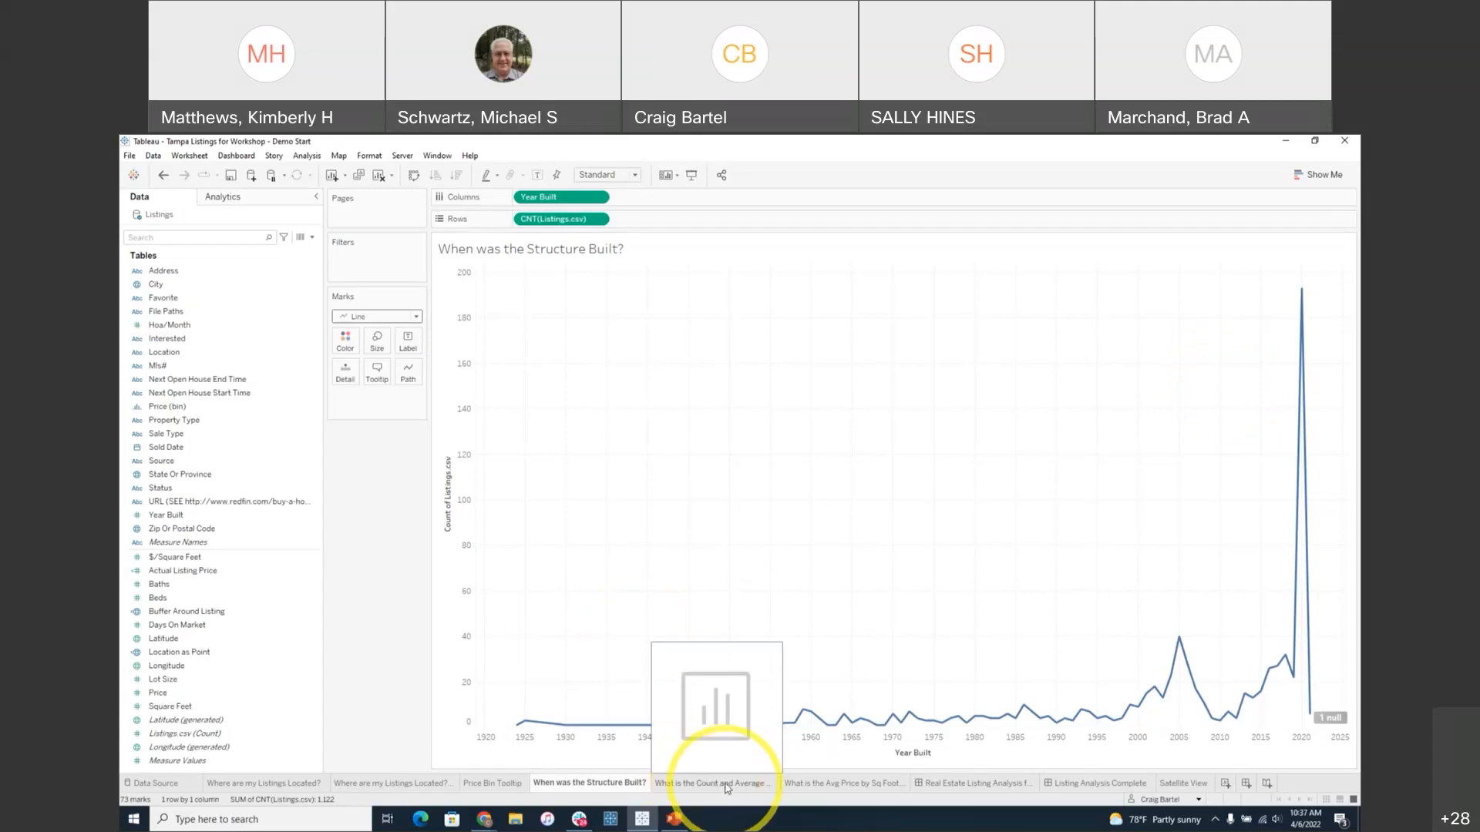
left_click(726, 785)
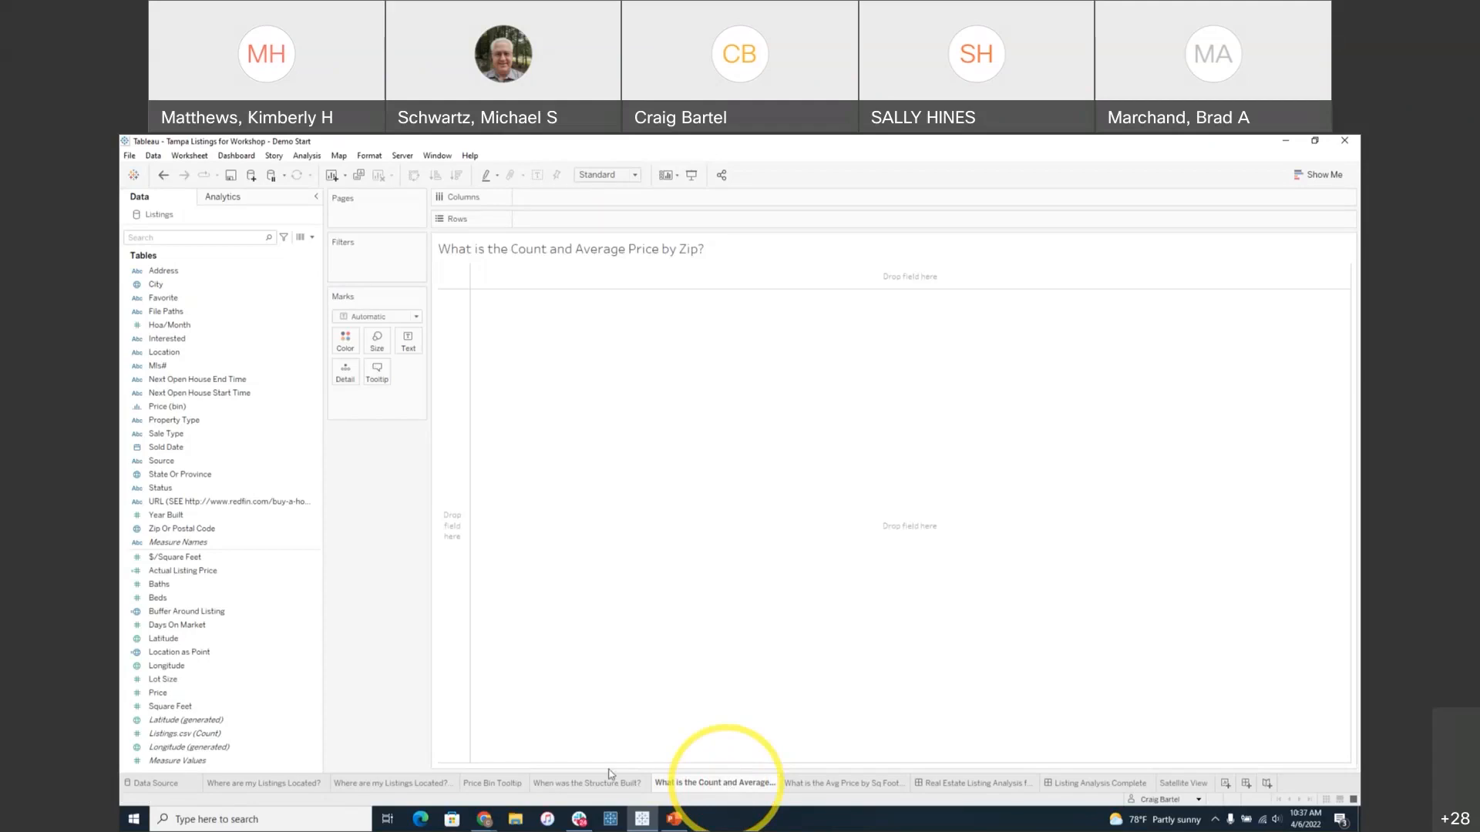
left_click(229, 740)
left_click_drag(229, 741, 449, 516)
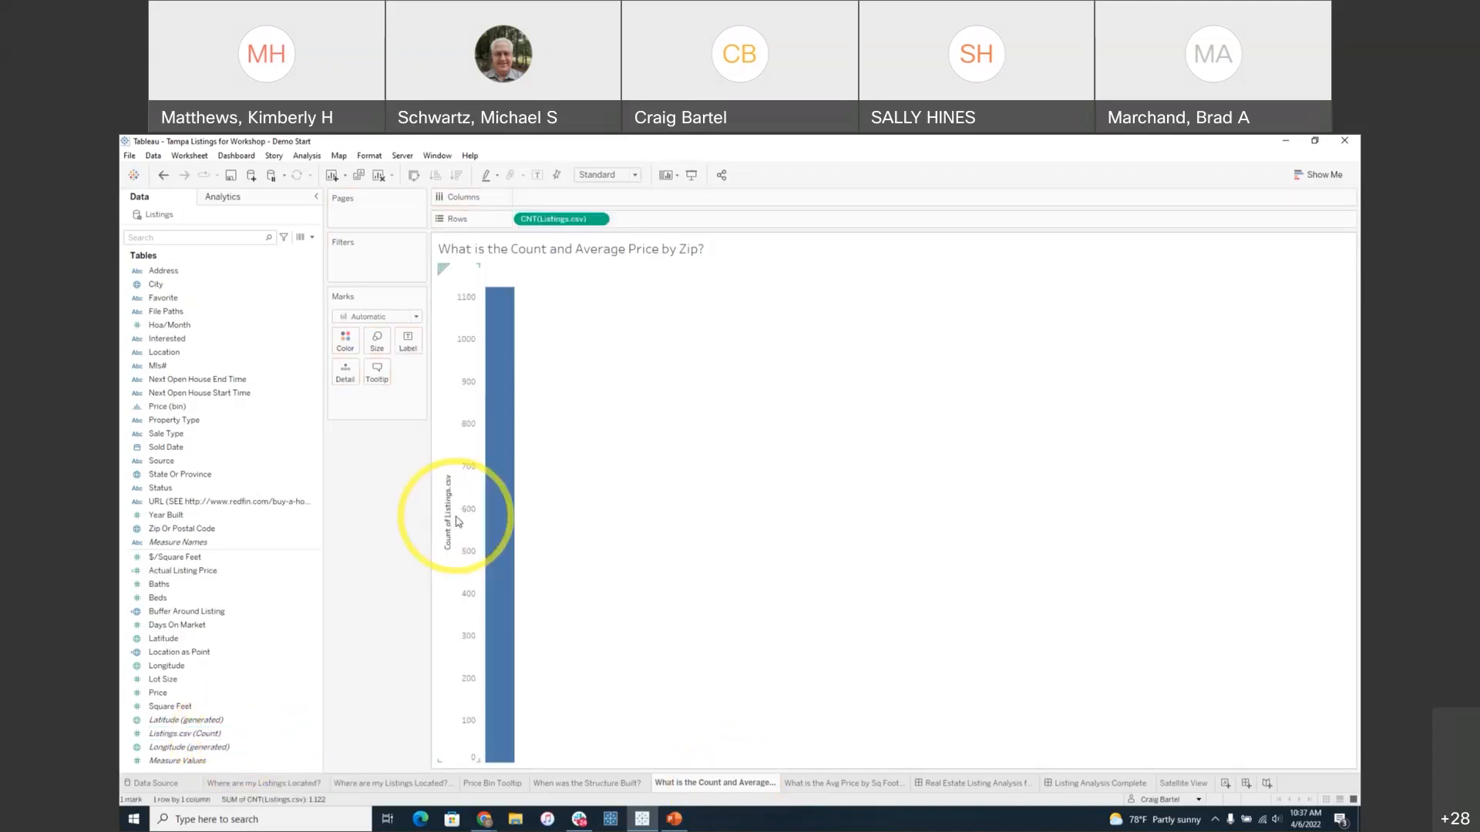
left_click(223, 531)
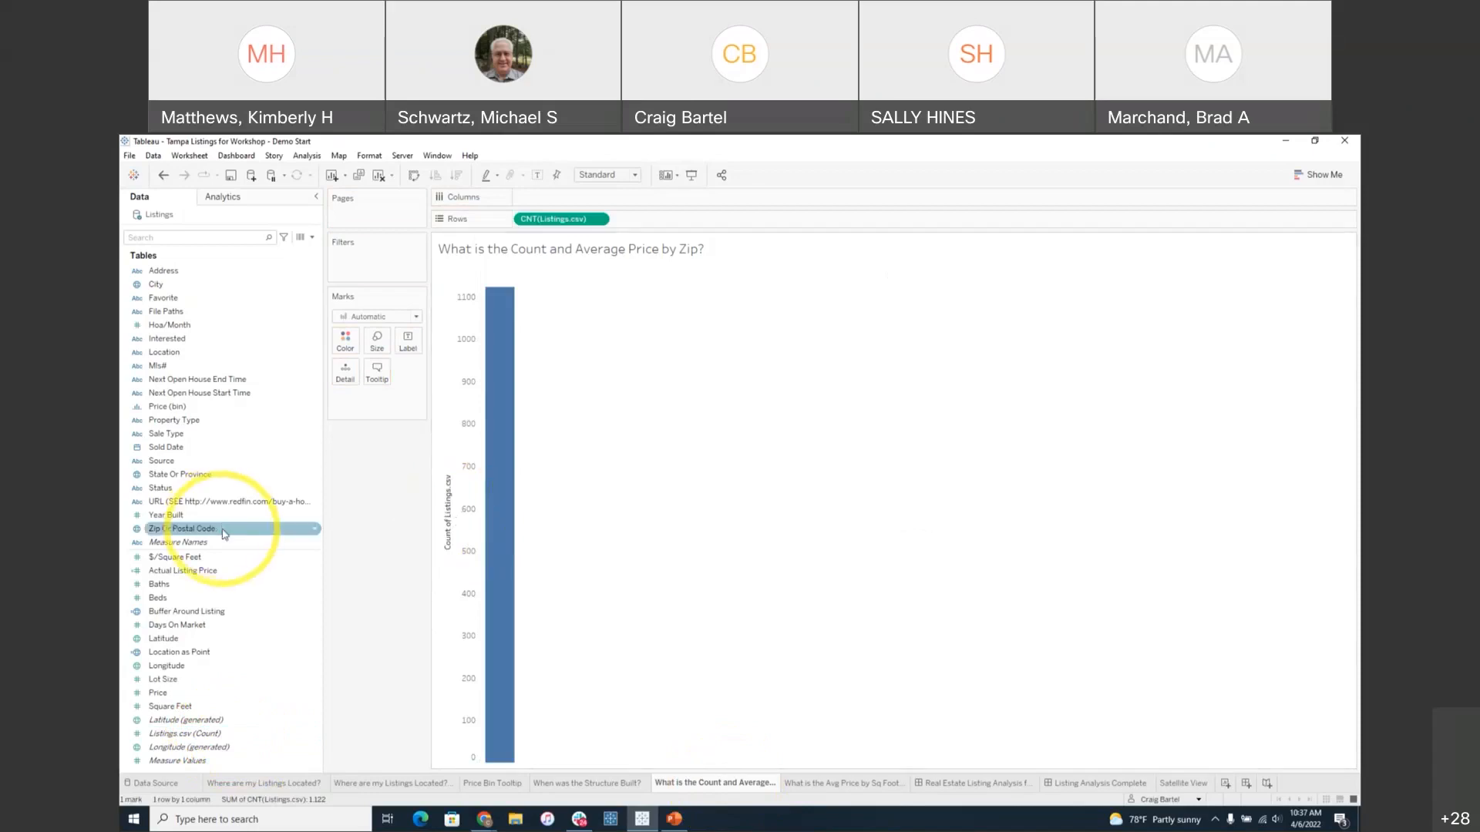
left_click(225, 533)
left_click_drag(224, 533, 600, 202)
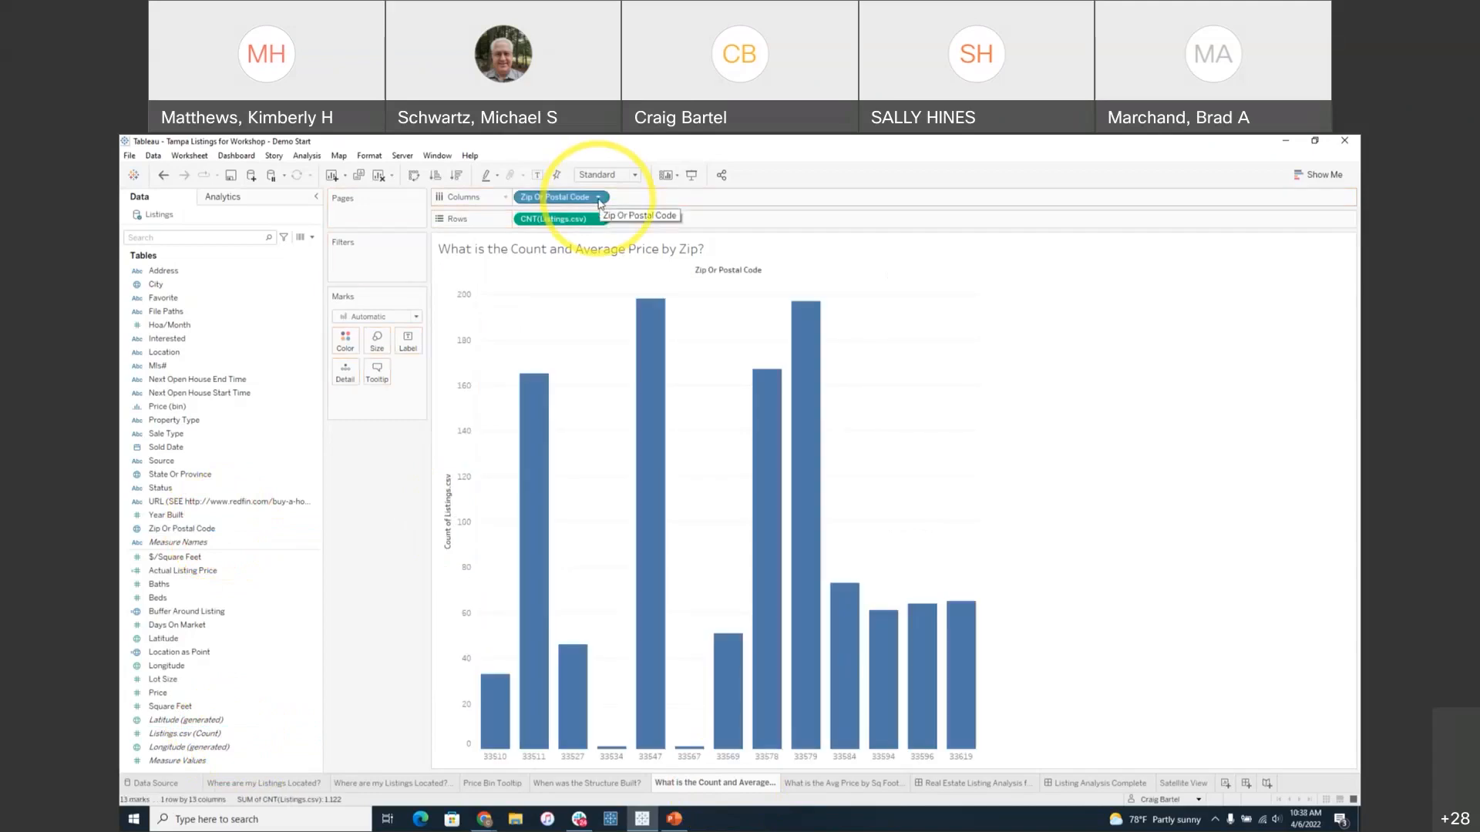
left_click(607, 175)
left_click(628, 225)
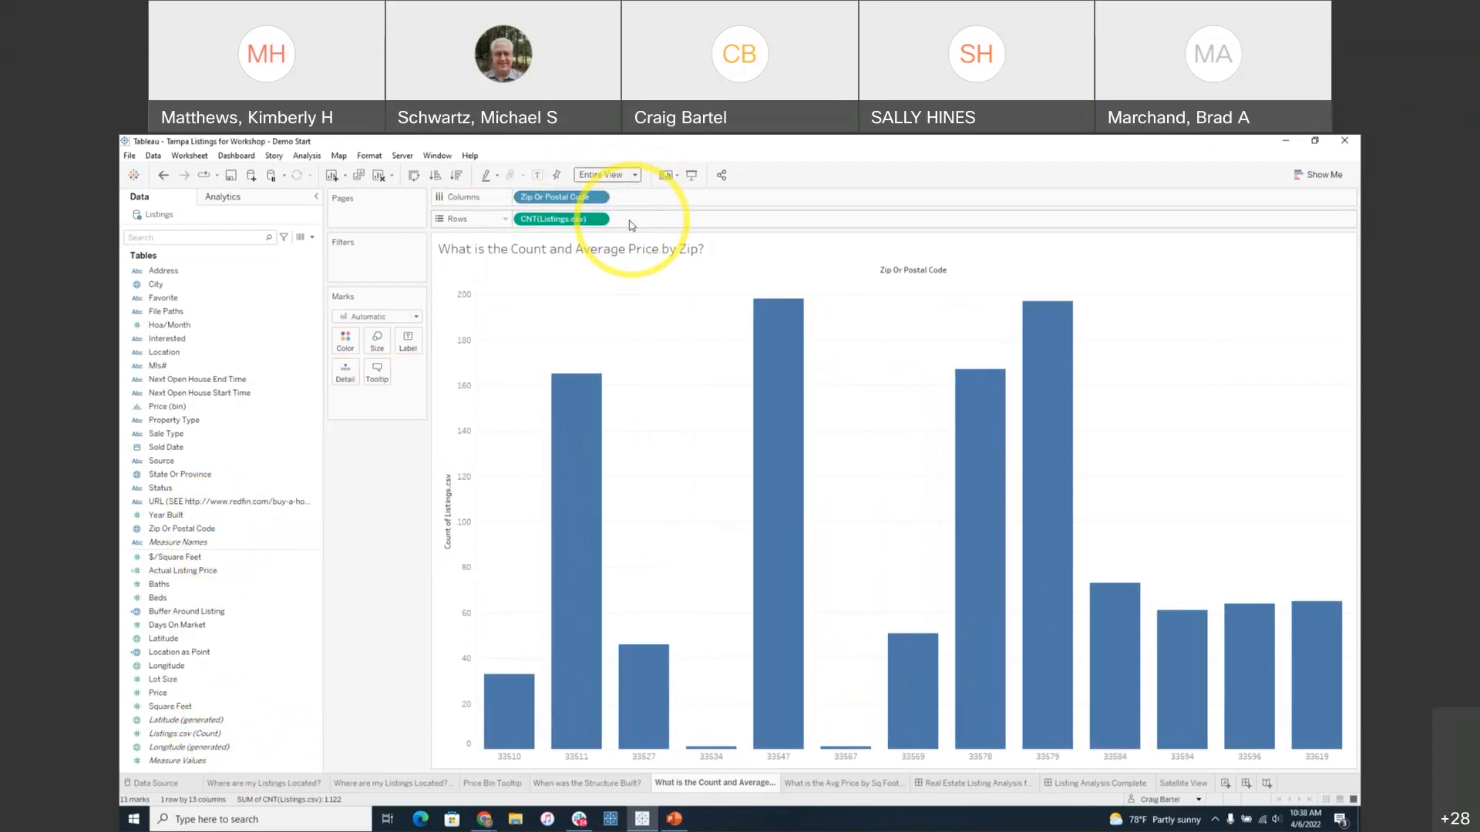
- Sort the zip codes by descending listing count and swap rows and columns to make the bars horizontal
left_click(458, 177)
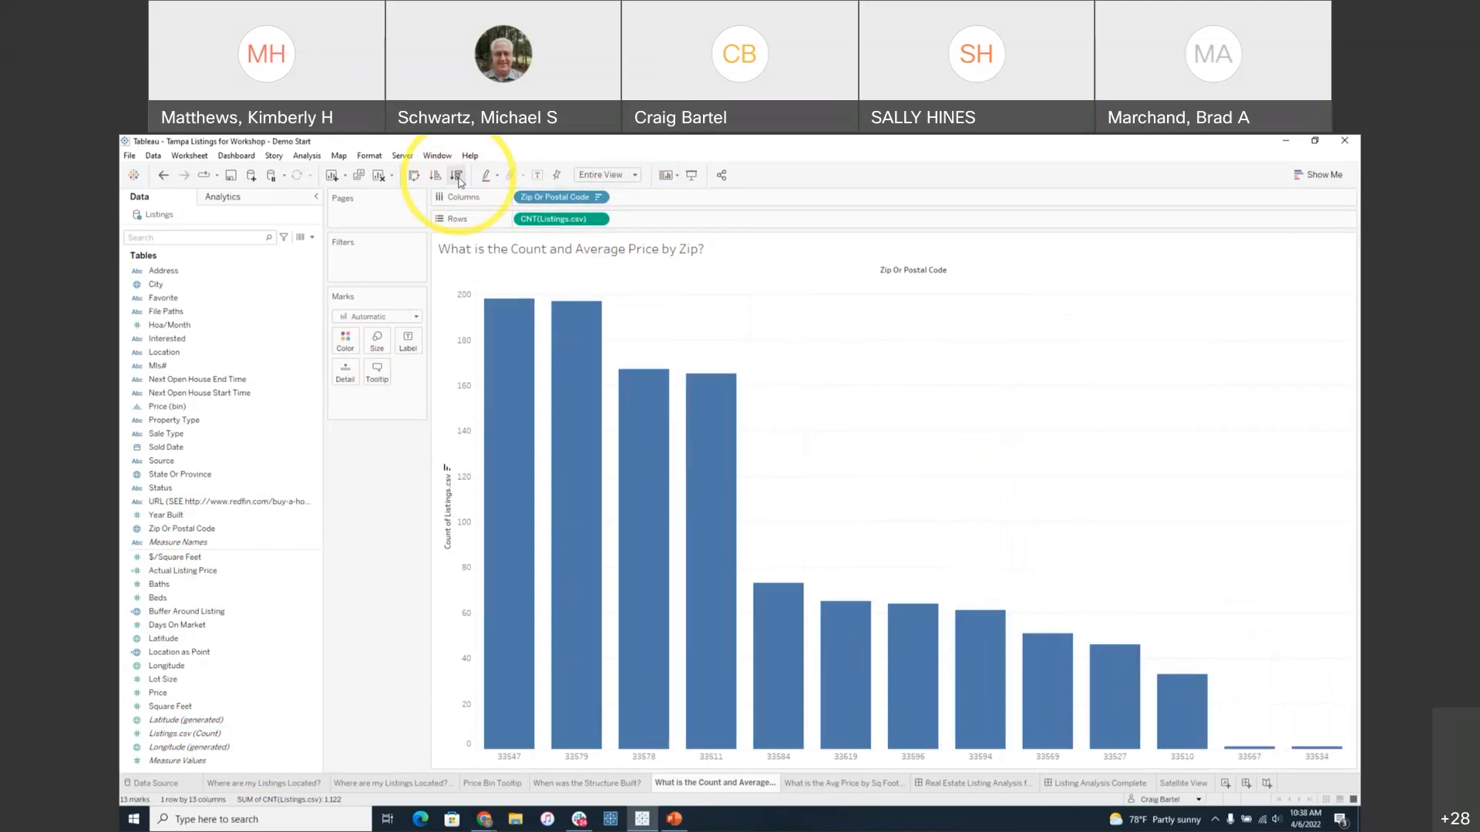
left_click(415, 176)
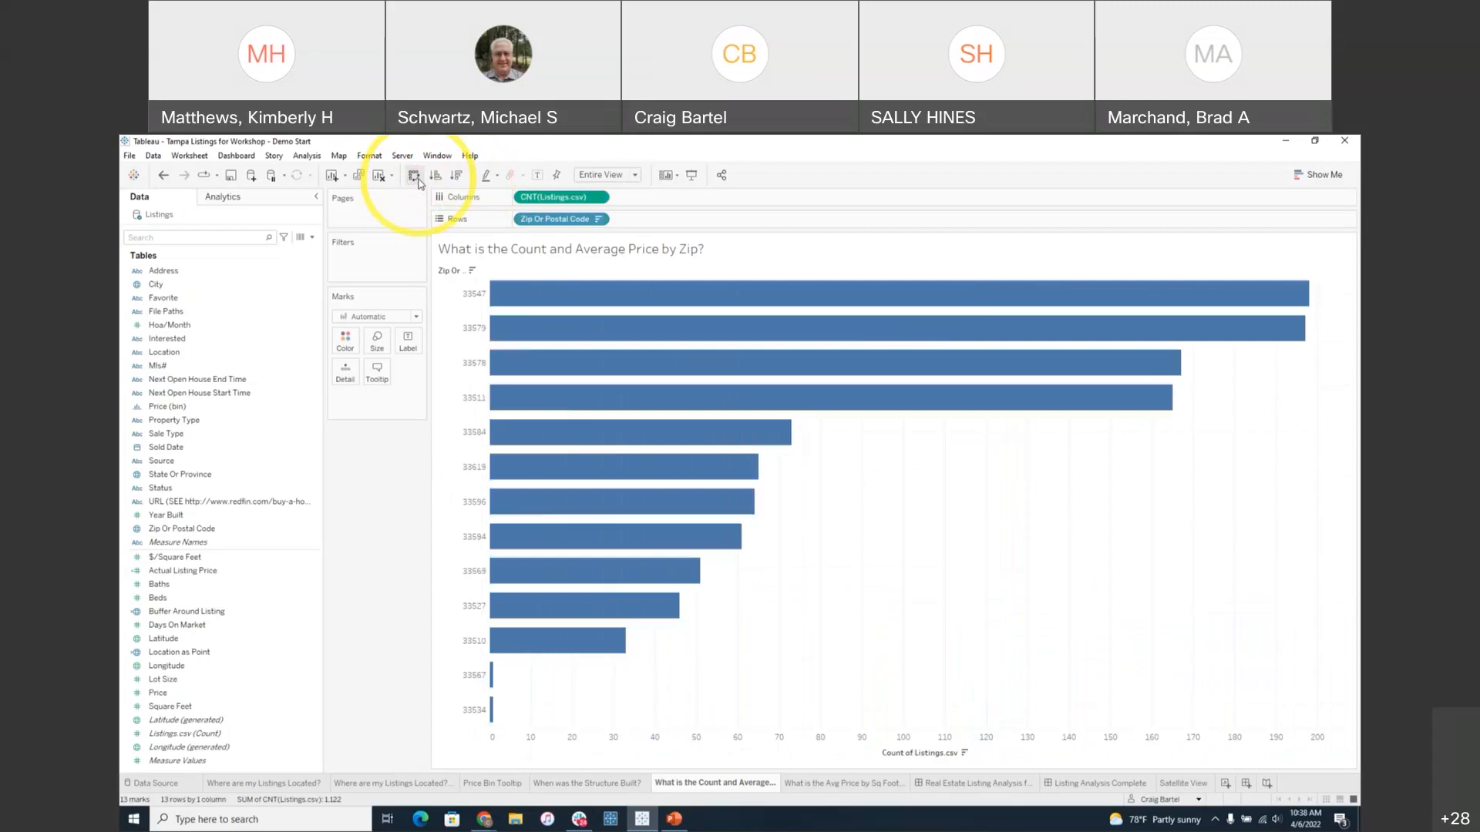
mouse_move(768, 301)
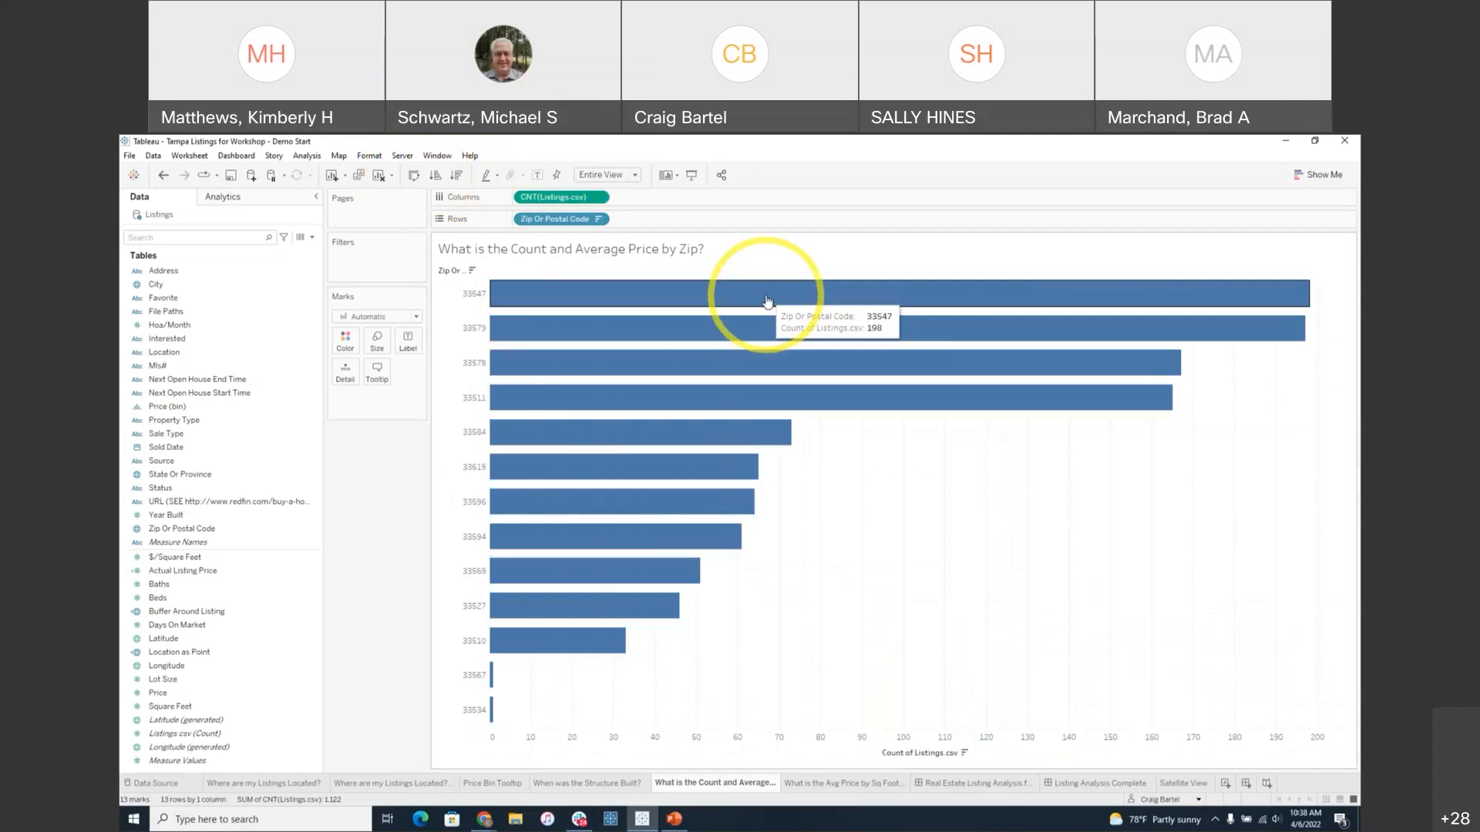
- Add Price as an average, AVG(Price), to the columns beside the Listings.csv count
left_click(295, 587)
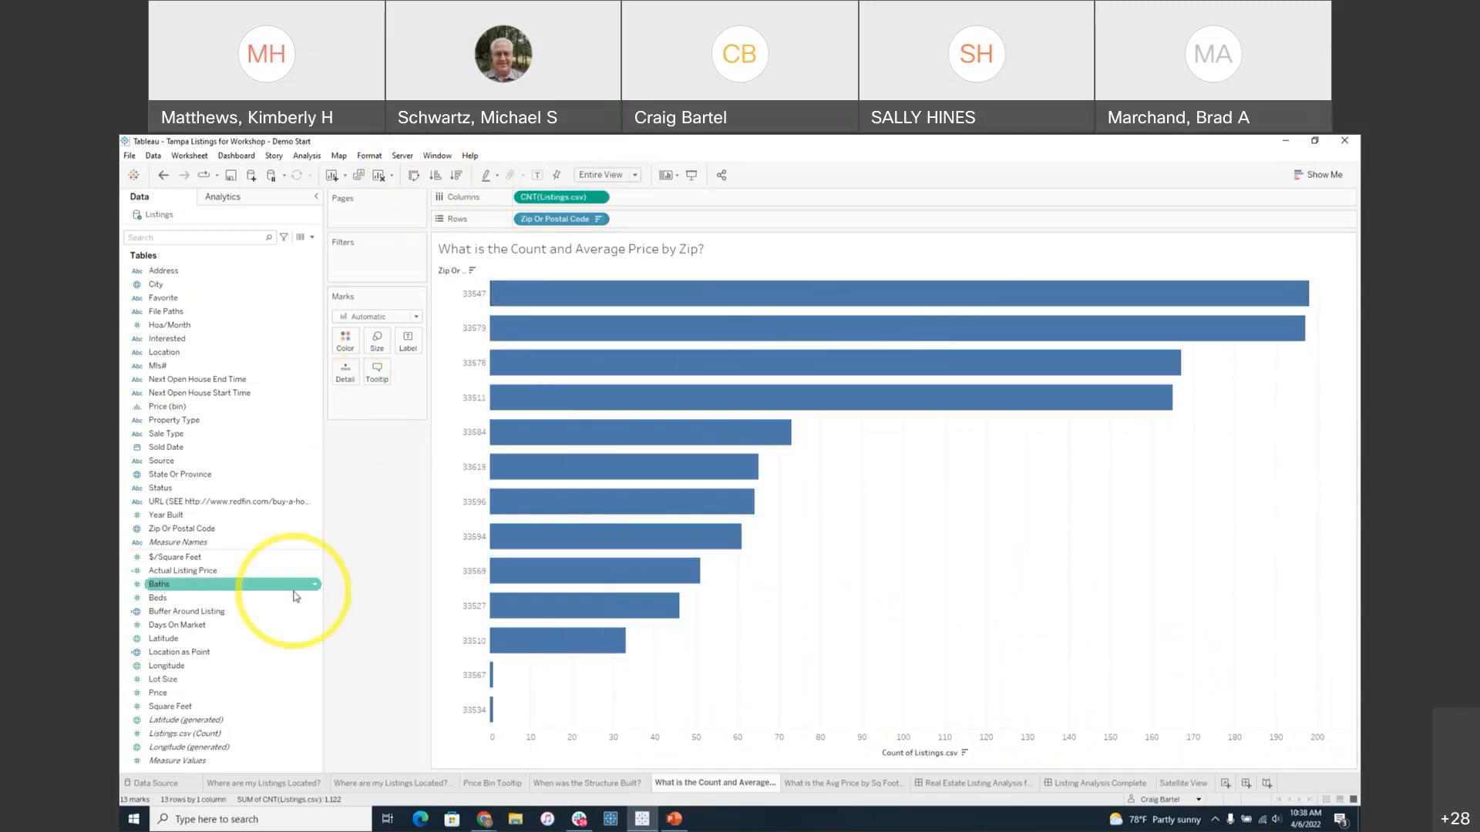
left_click(216, 696)
left_click_drag(216, 700, 688, 203)
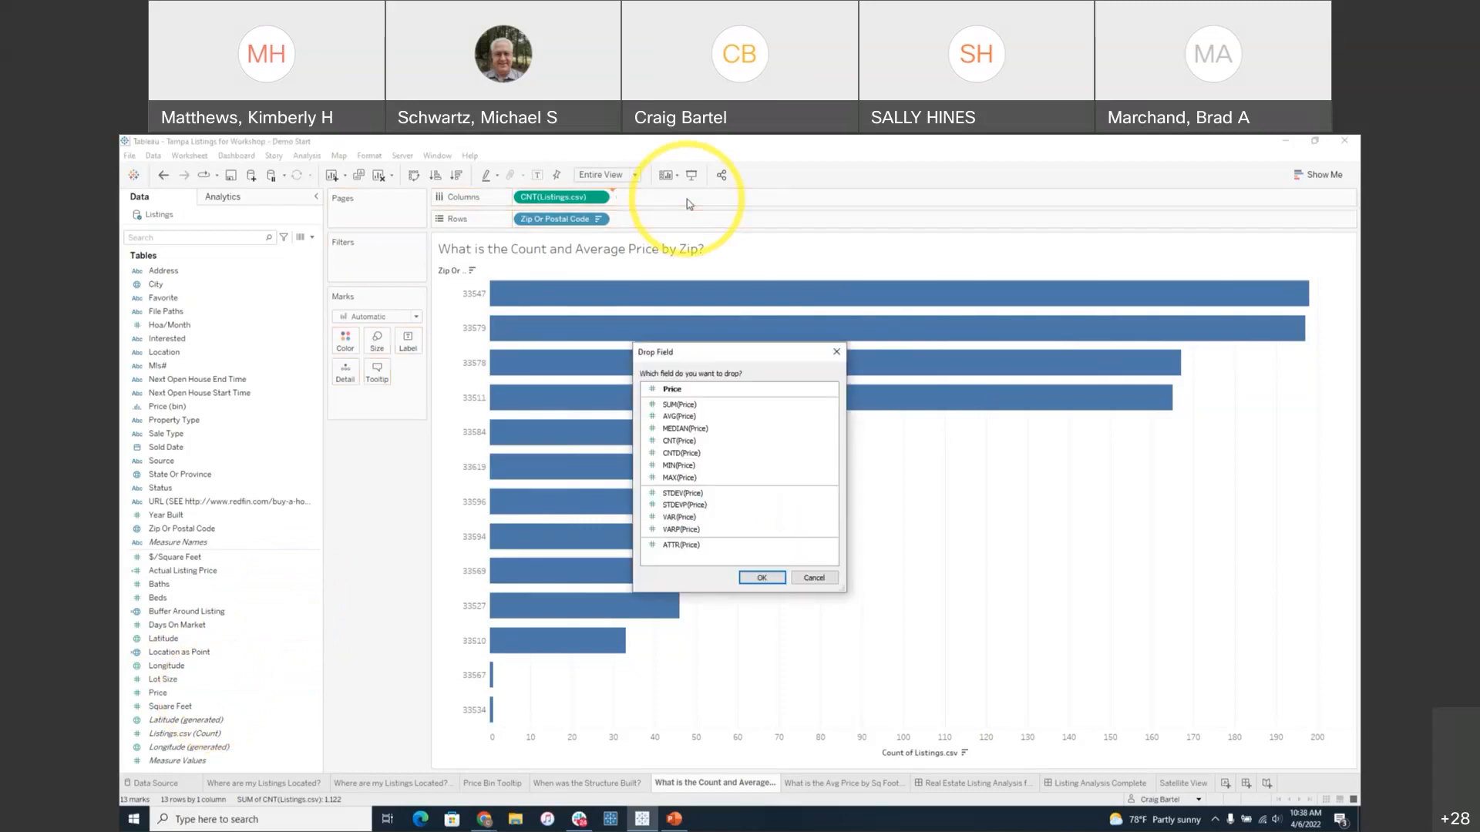
left_click(680, 417)
left_click(760, 579)
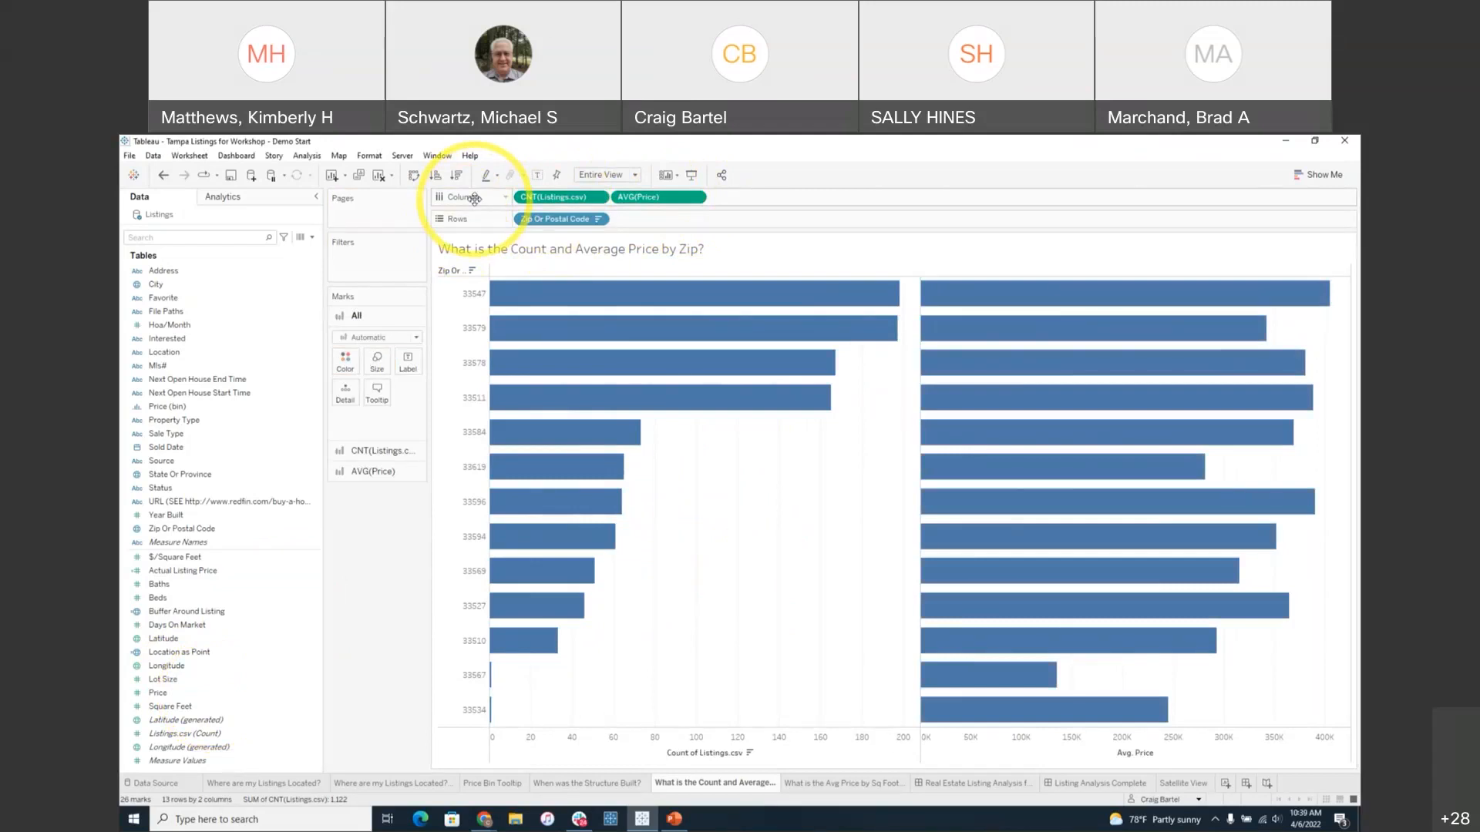
- Combine AVG(Price) and the listing count on a dual axis and set the mark type of all marks to Bar
left_click(697, 199)
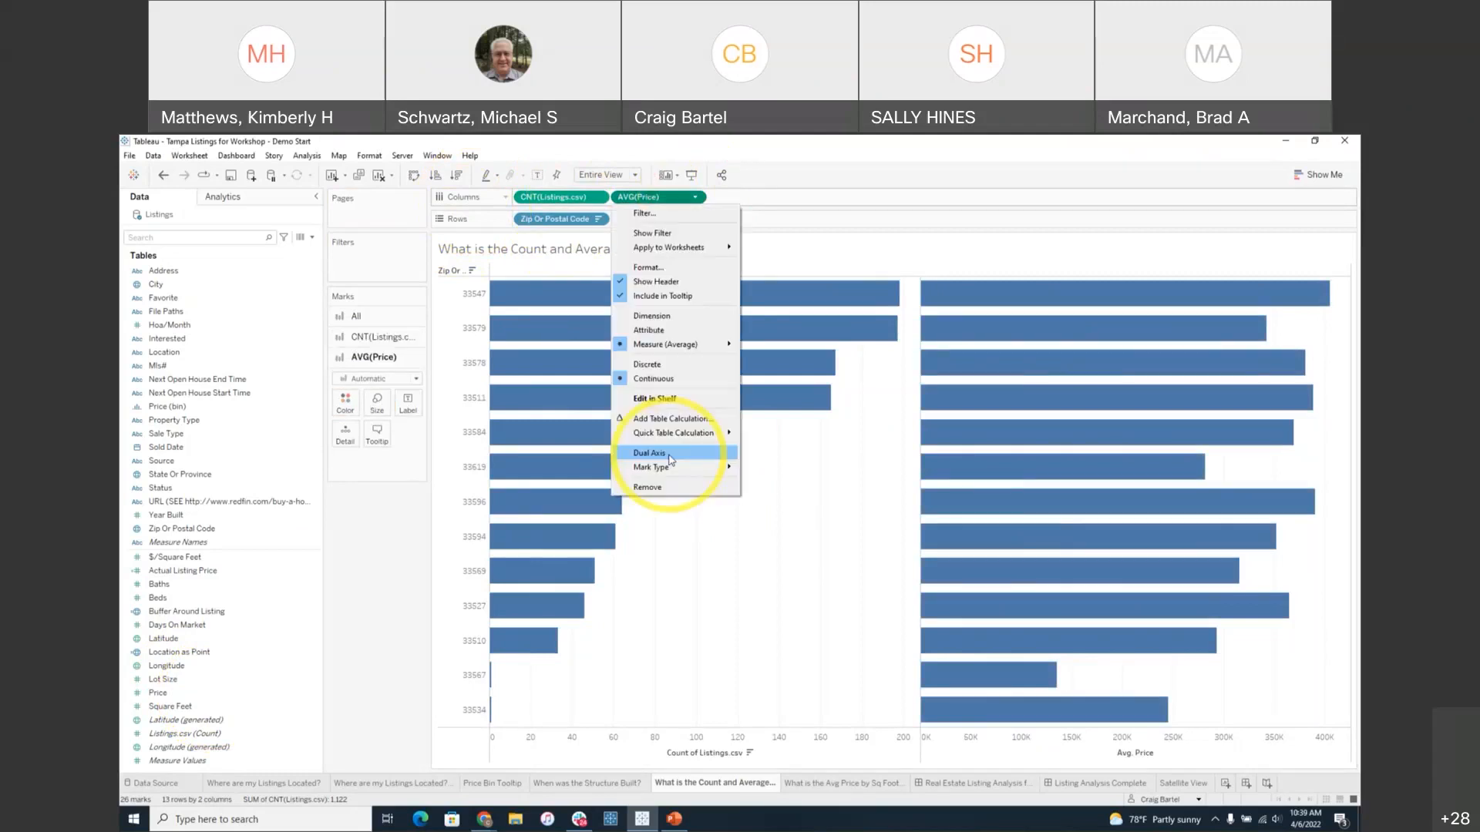
left_click(670, 459)
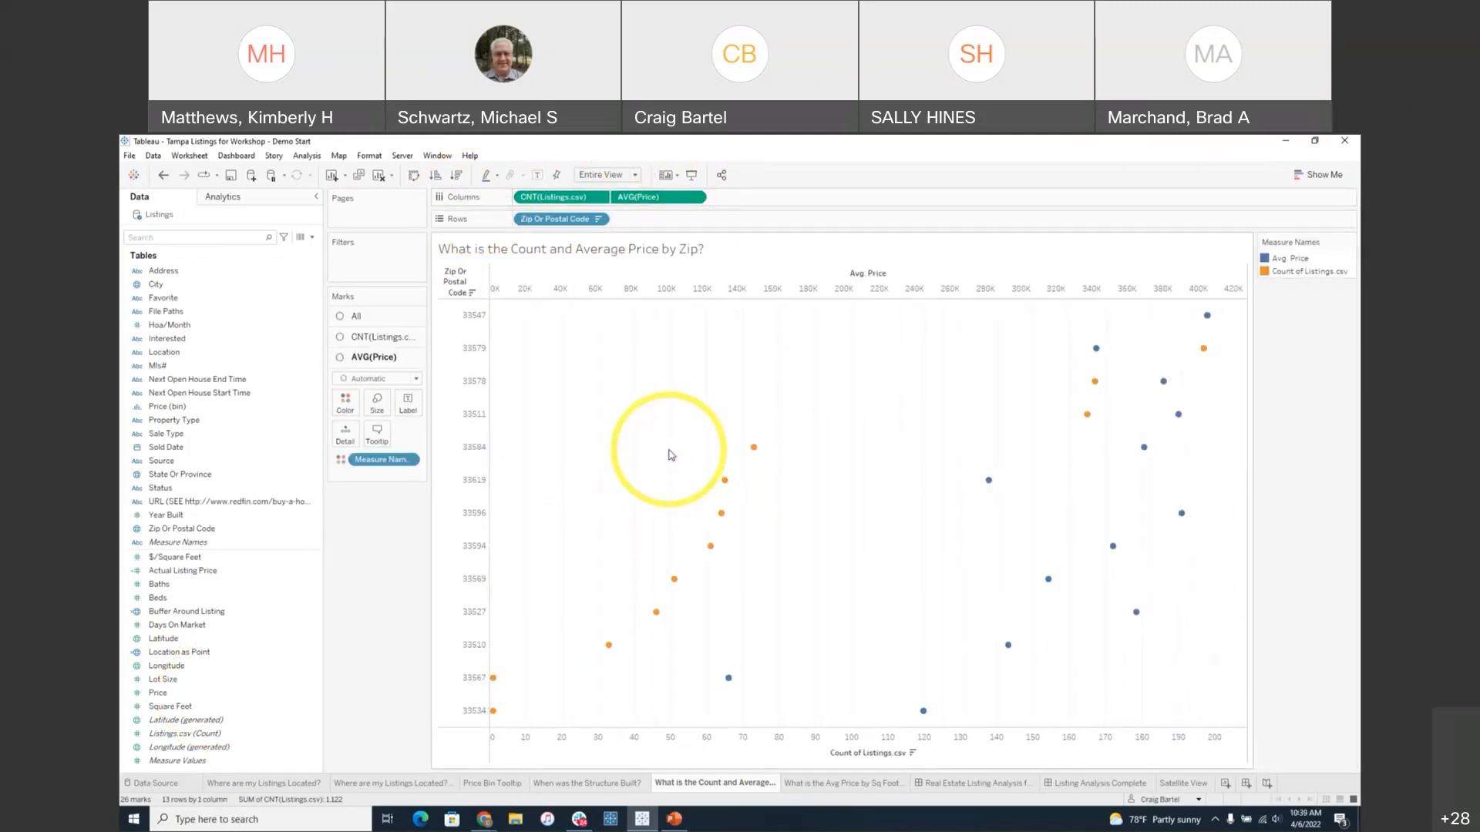
left_click(412, 316)
left_click(417, 338)
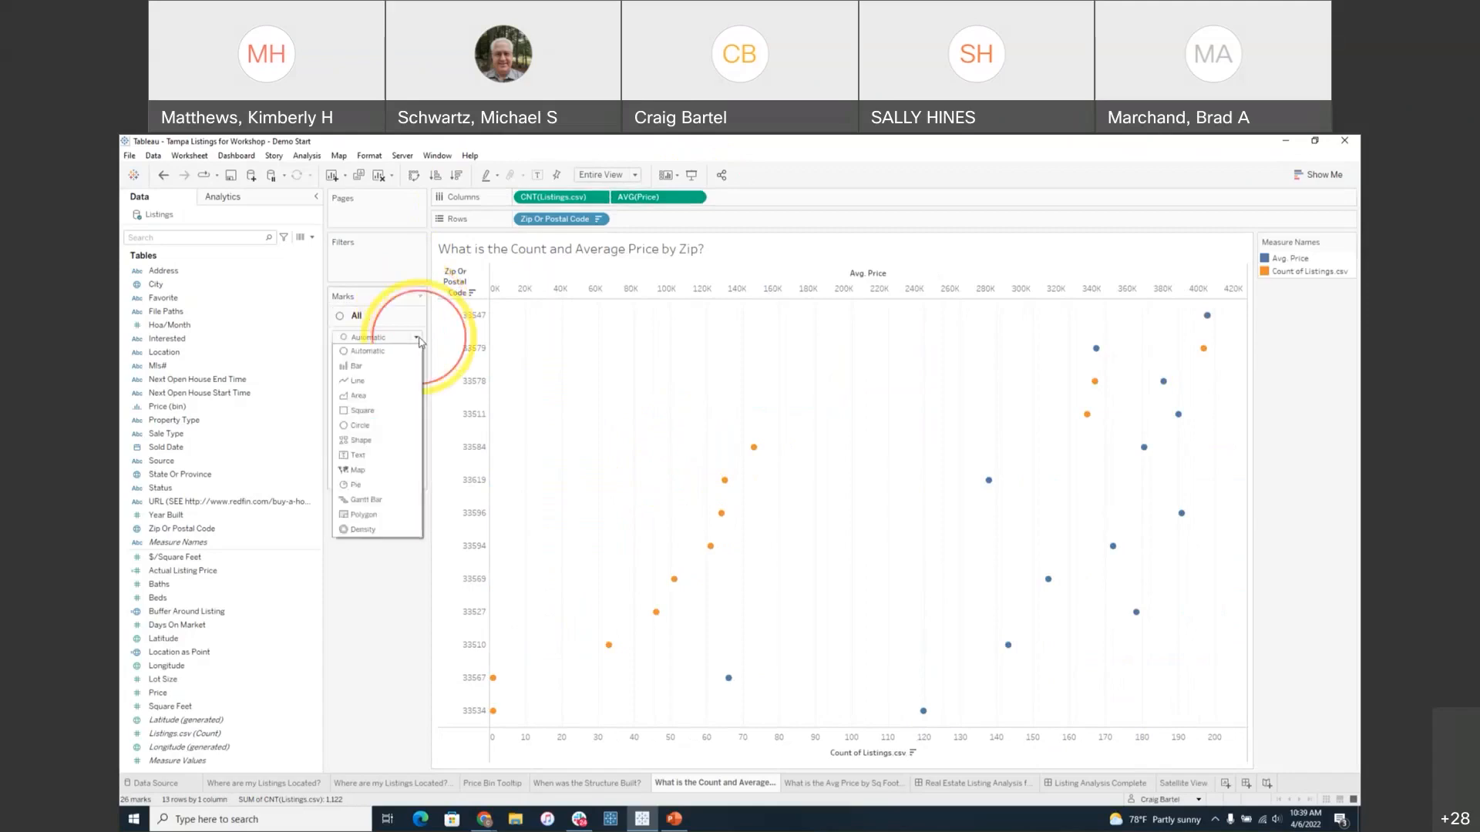
left_click(376, 366)
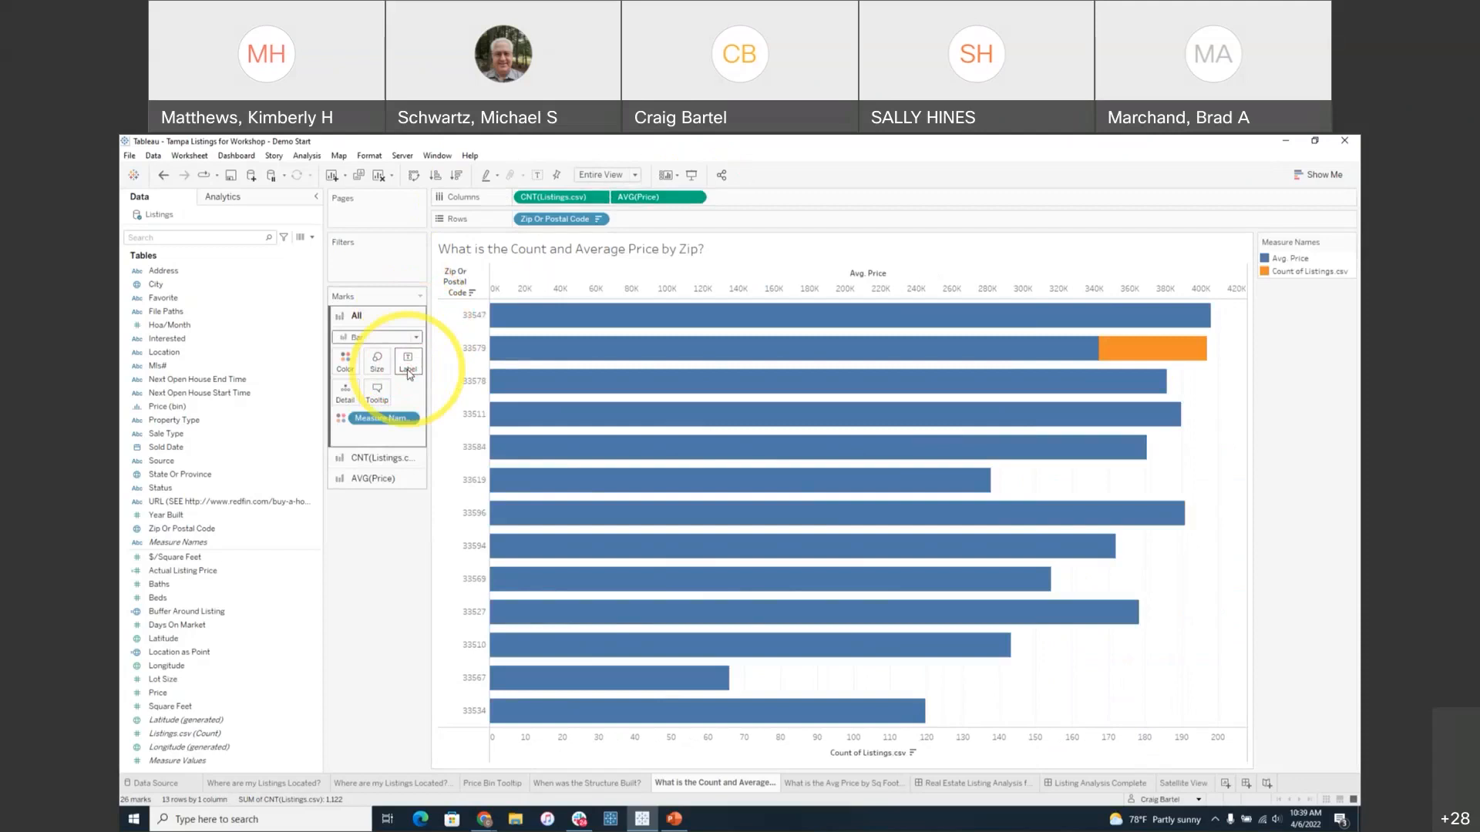
- Reduce the size of the AVG(Price) bars so they are narrower than the listing count bars
left_click(382, 459)
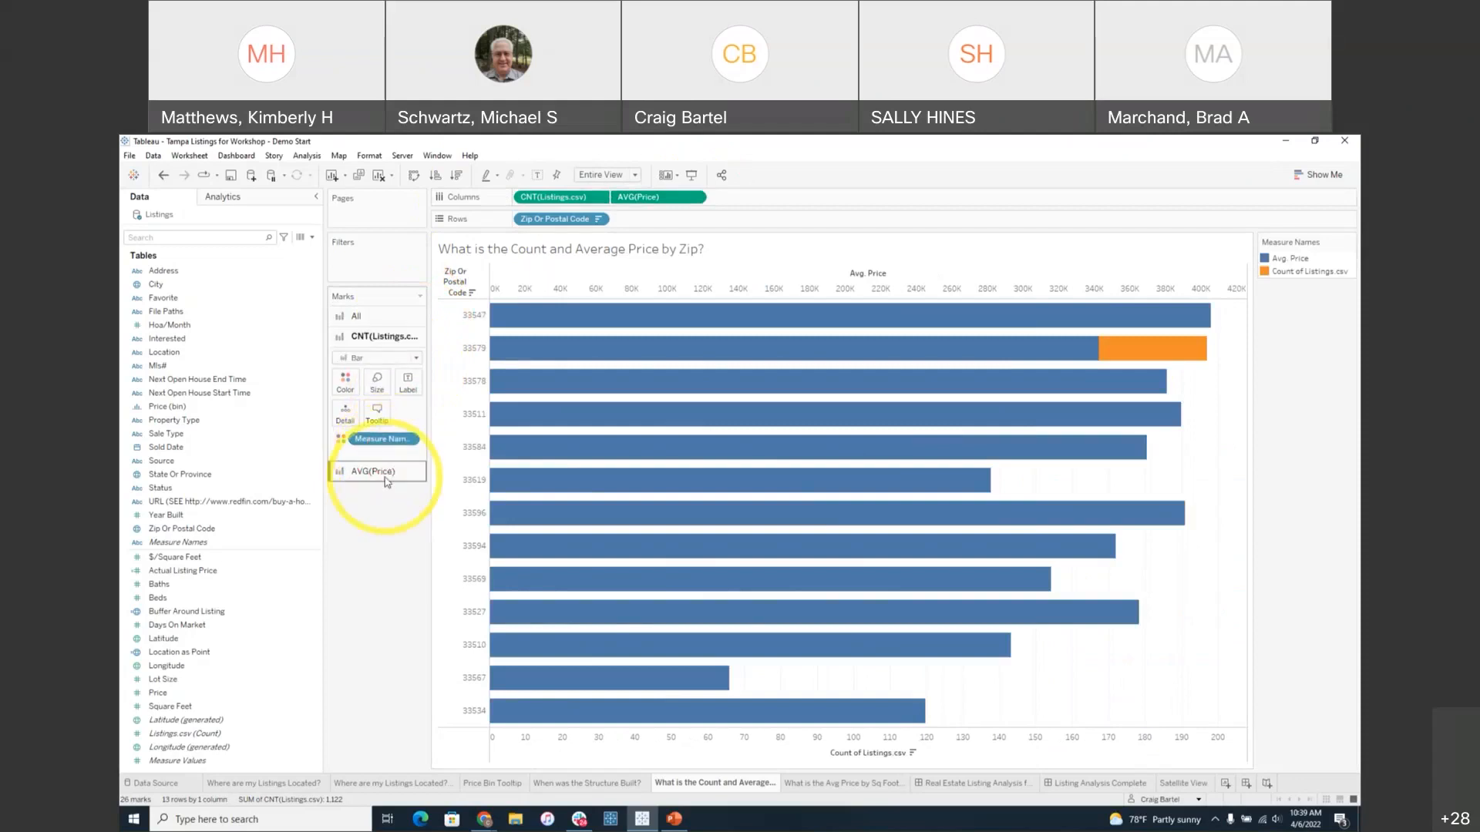
left_click(385, 472)
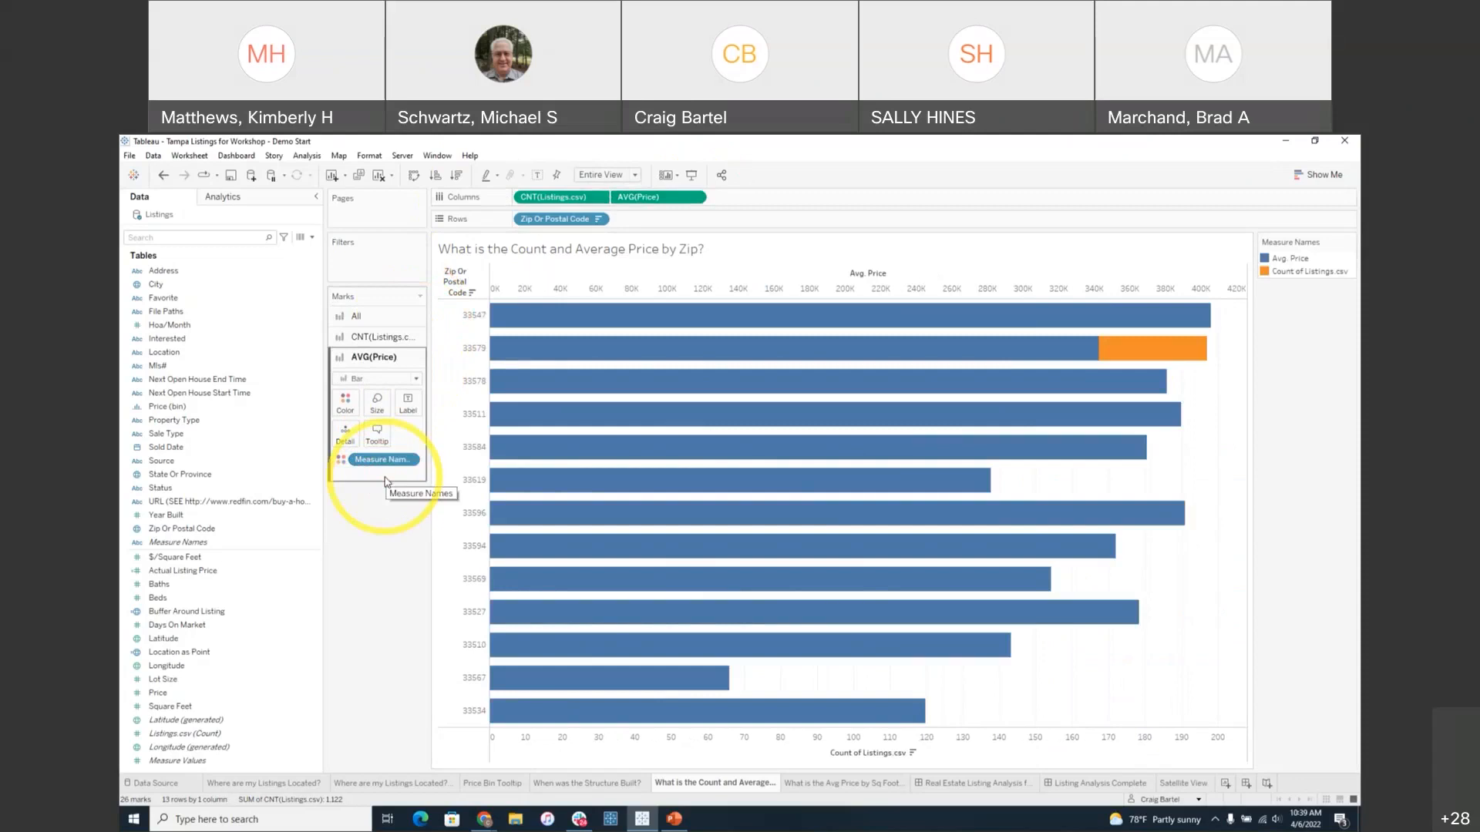
left_click(377, 403)
left_click_drag(456, 435, 402, 439)
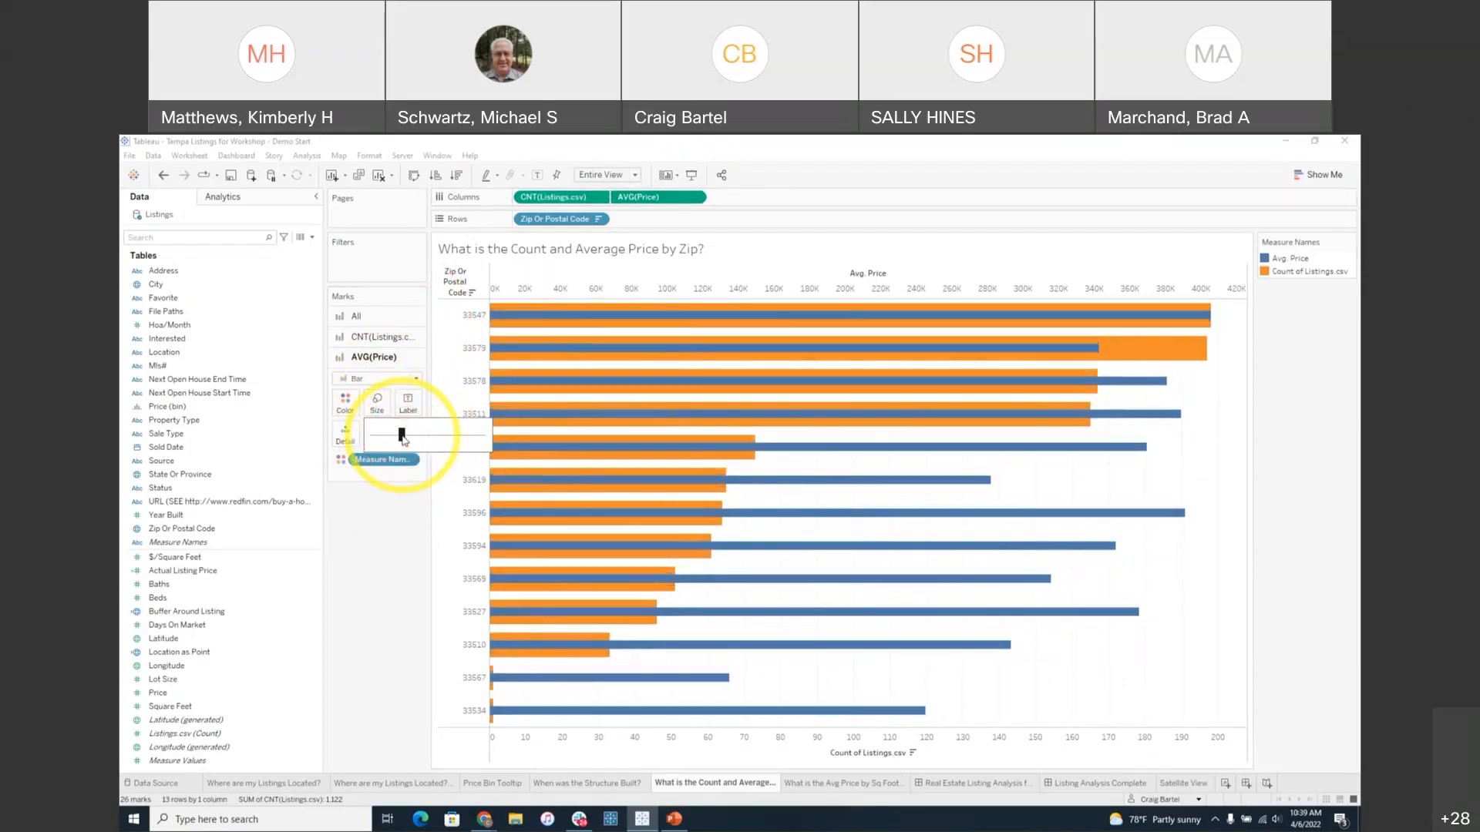
left_click(396, 518)
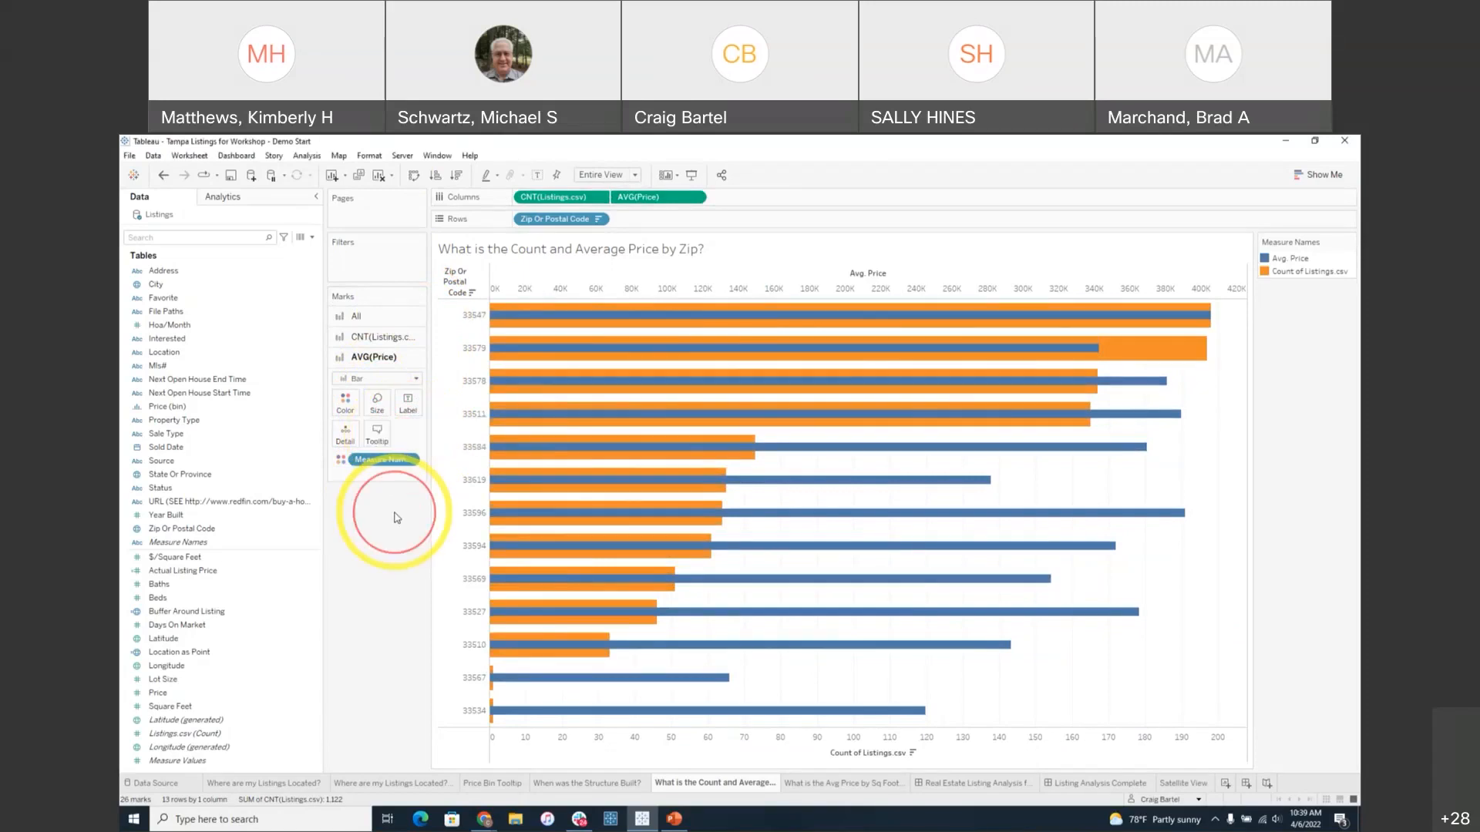
- Examine the average price and listing count tooltips on bars of several zip codes
mouse_move(1068, 321)
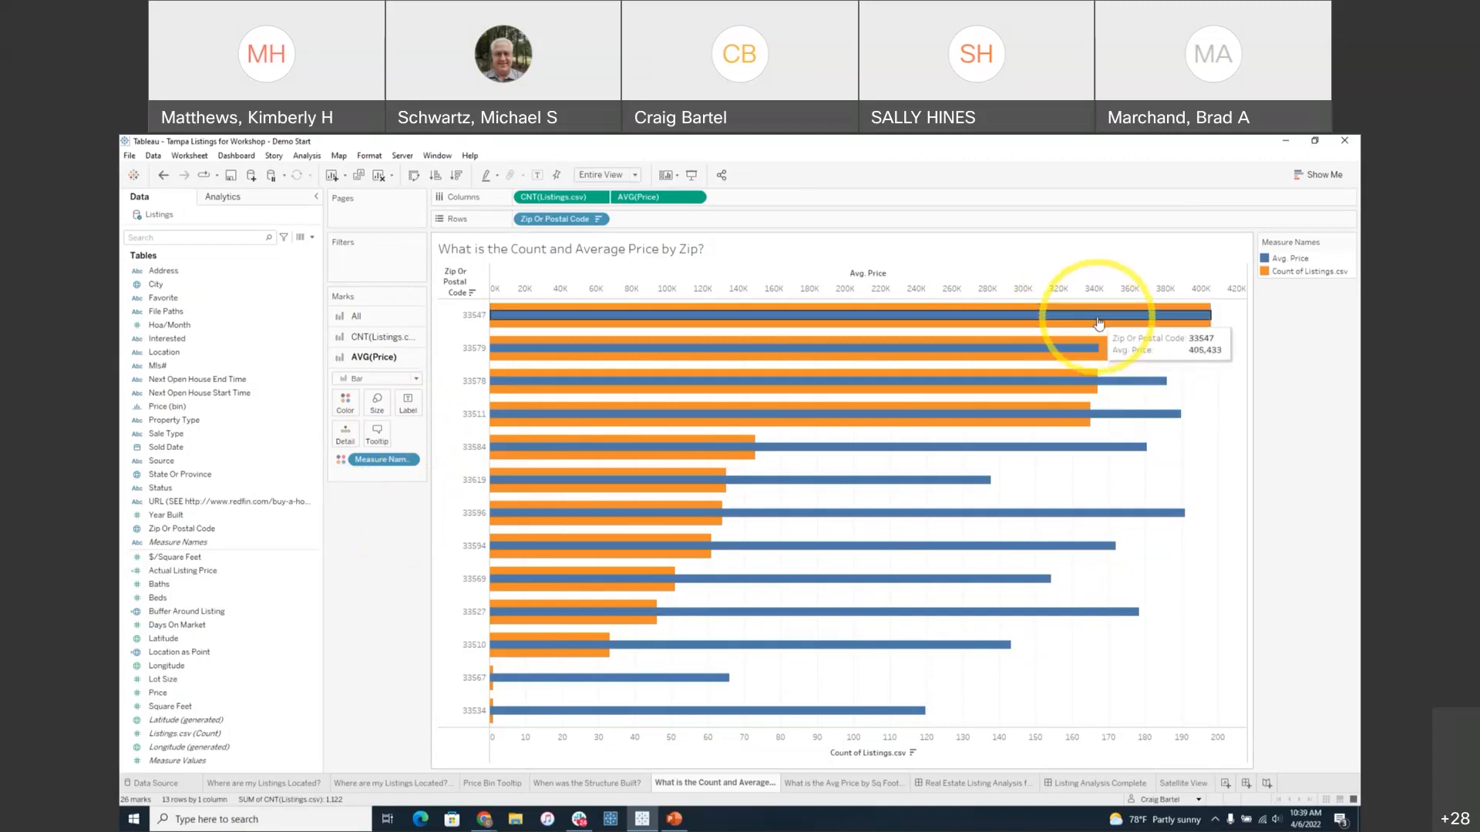
mouse_move(800, 339)
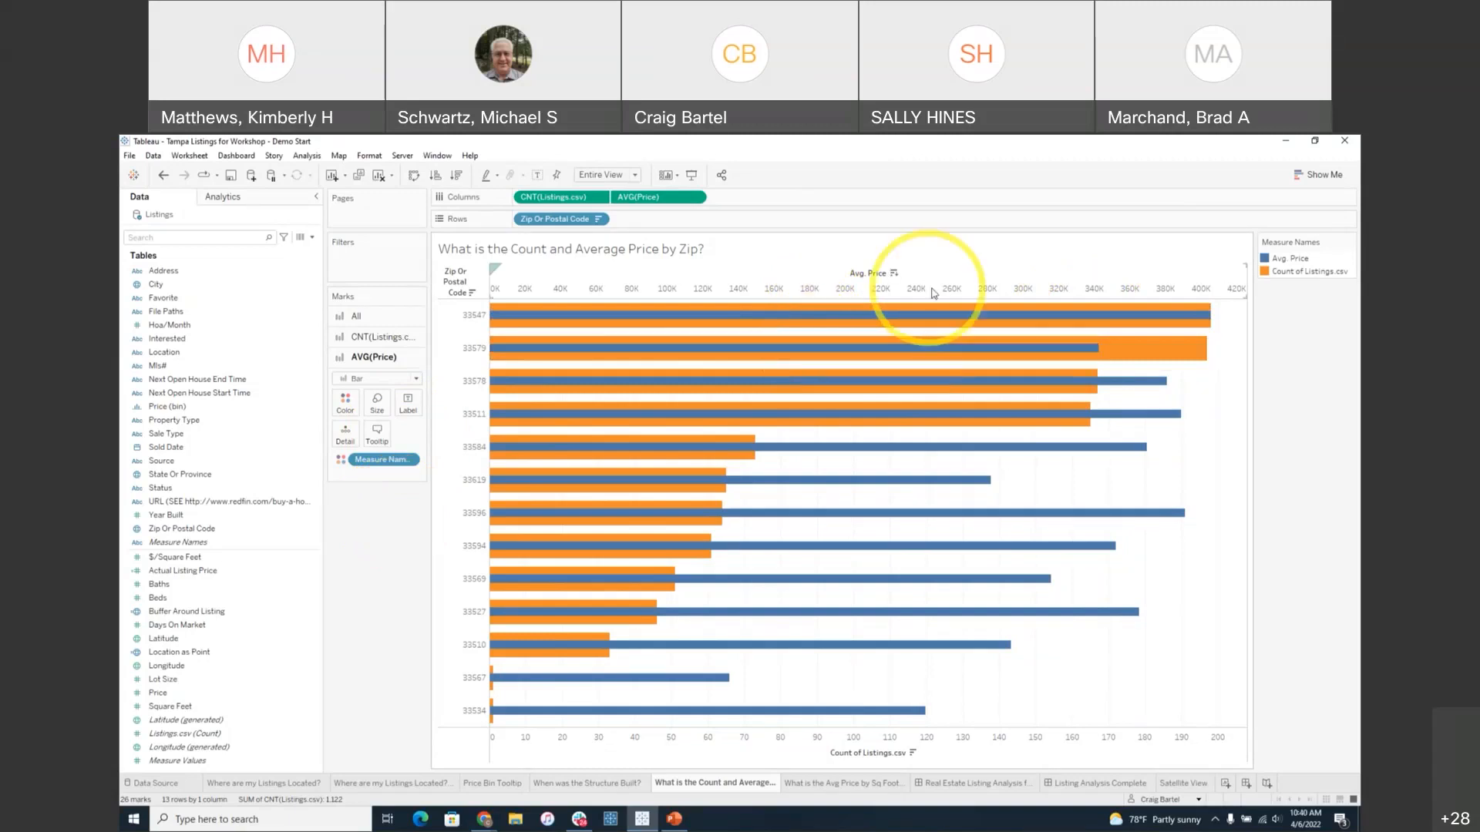
mouse_move(942, 451)
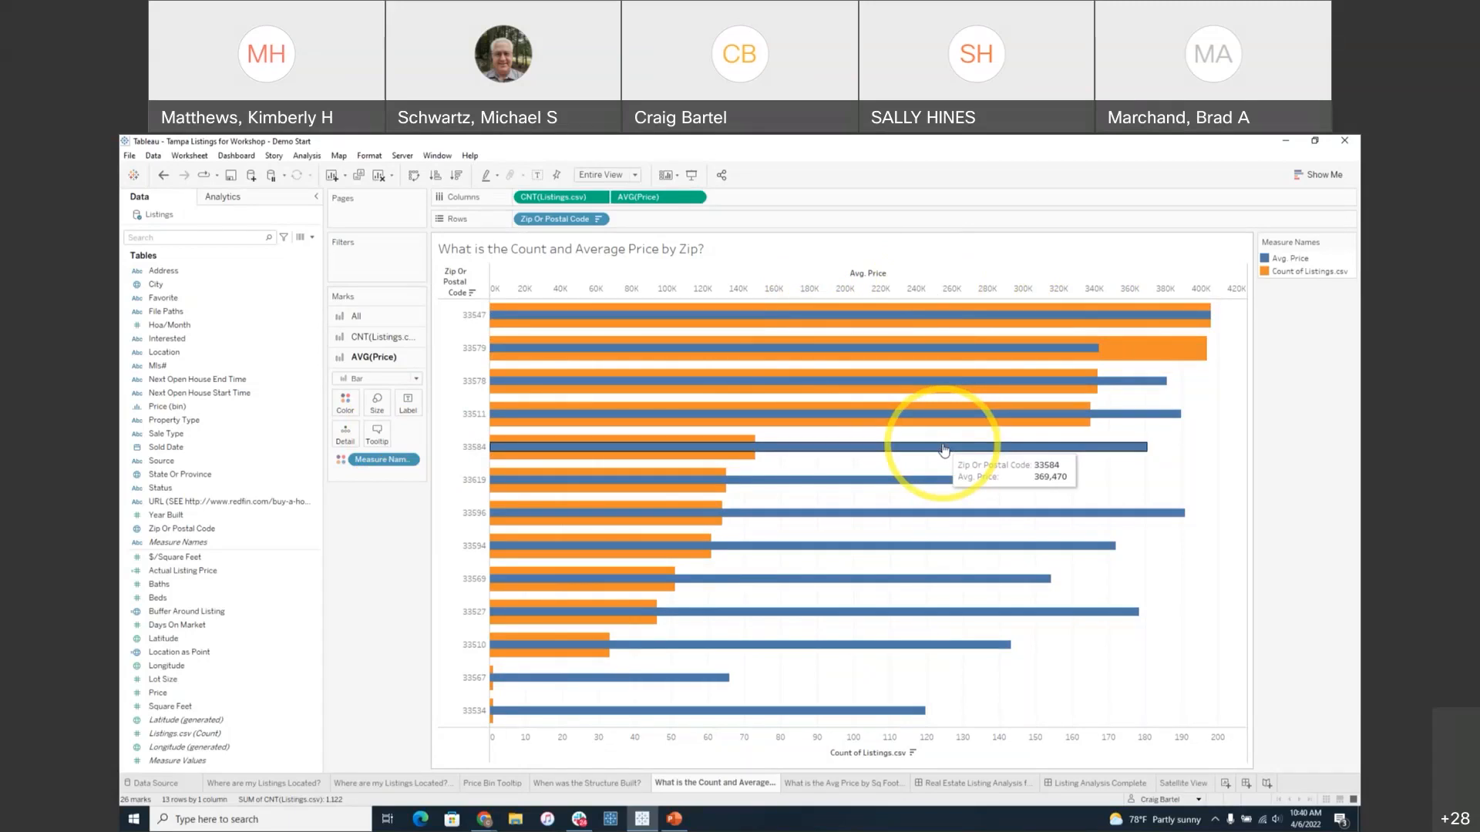
mouse_move(936, 646)
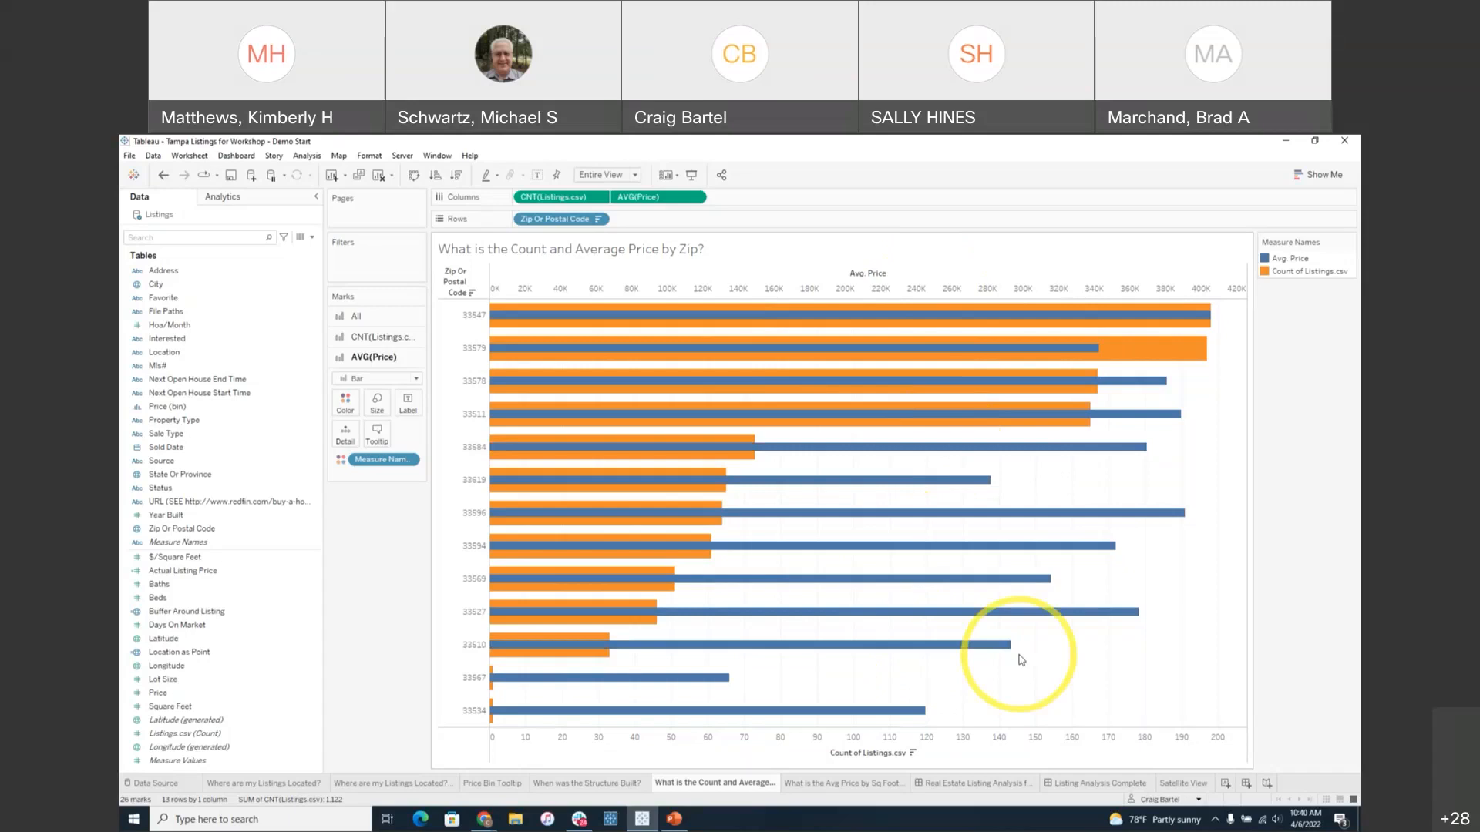
mouse_move(987, 484)
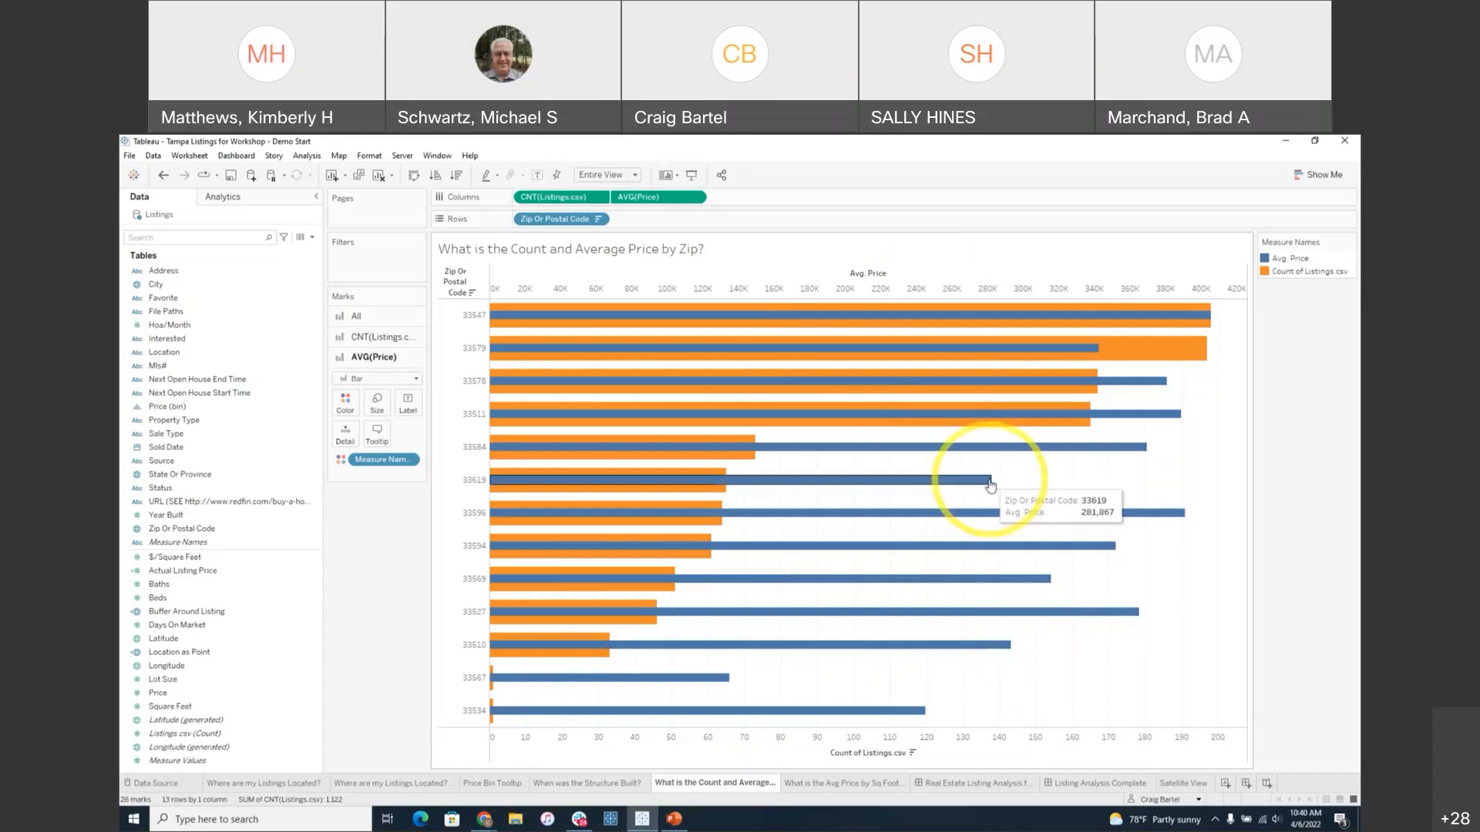
mouse_move(717, 479)
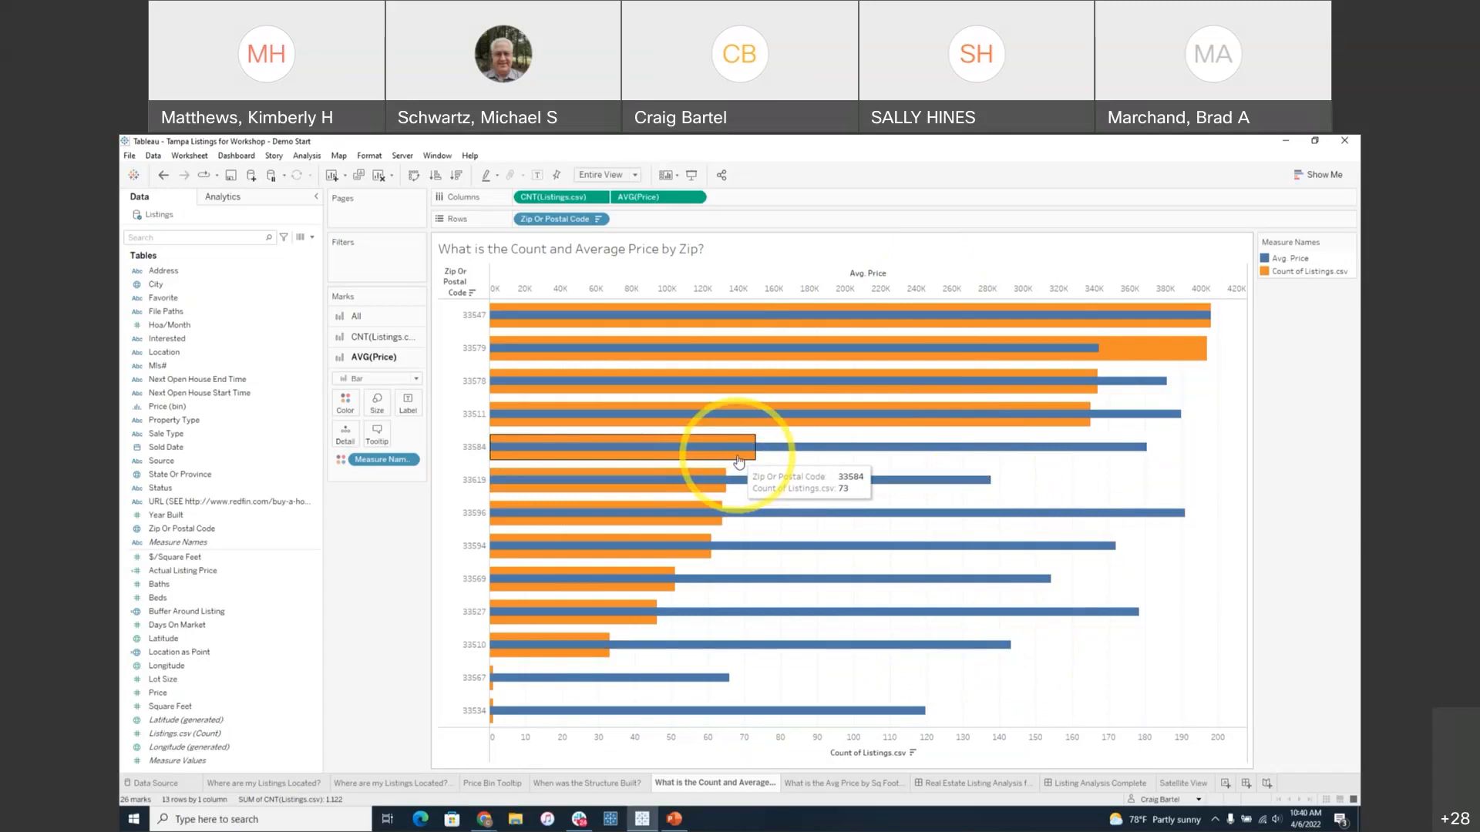
mouse_move(942, 417)
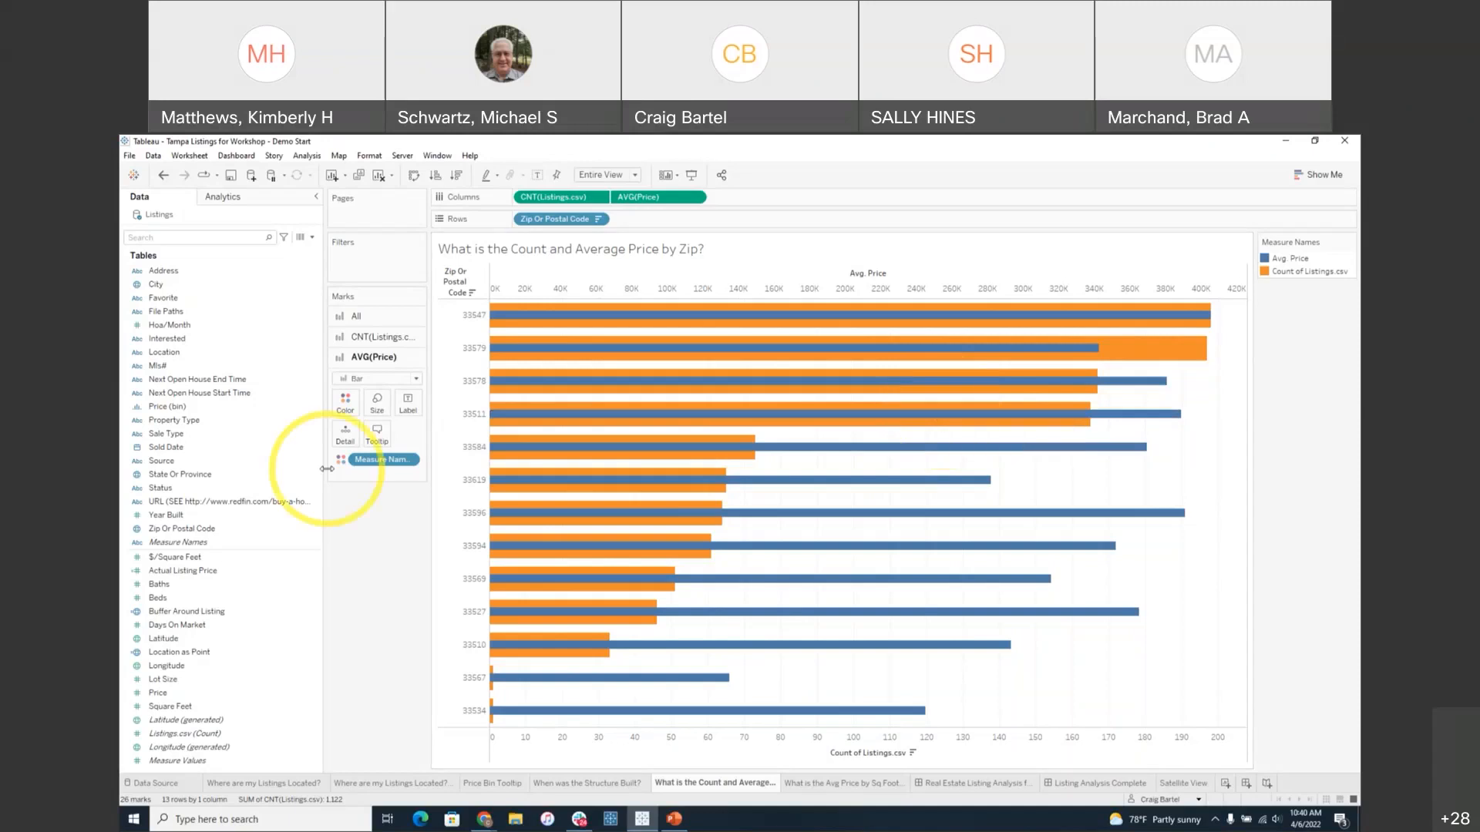
- Label the listing count bars with CNT(Listings.csv) and insert a blank line above the field in the label text
left_click(370, 339)
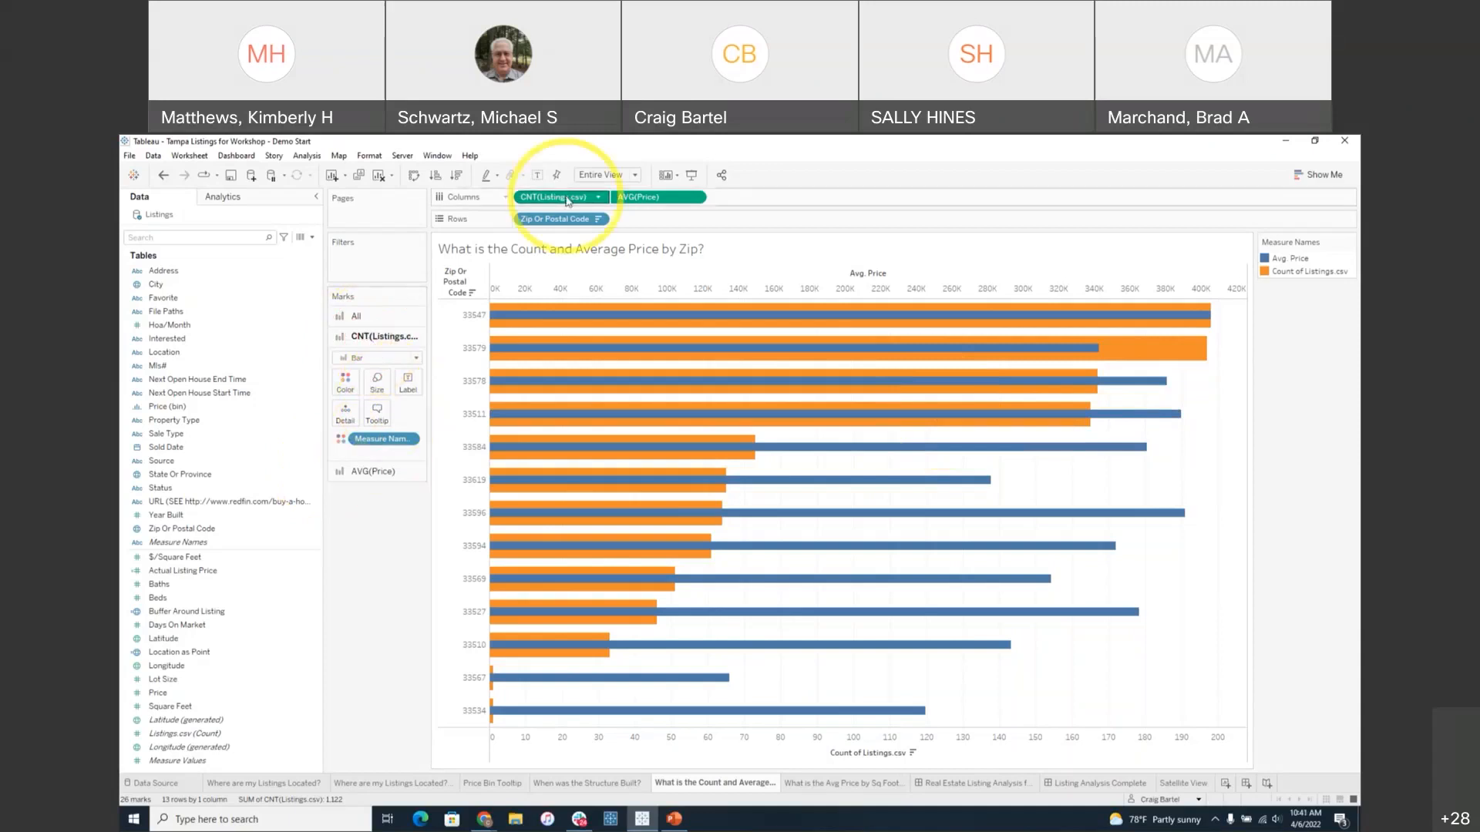
left_click_drag(567, 201, 409, 383)
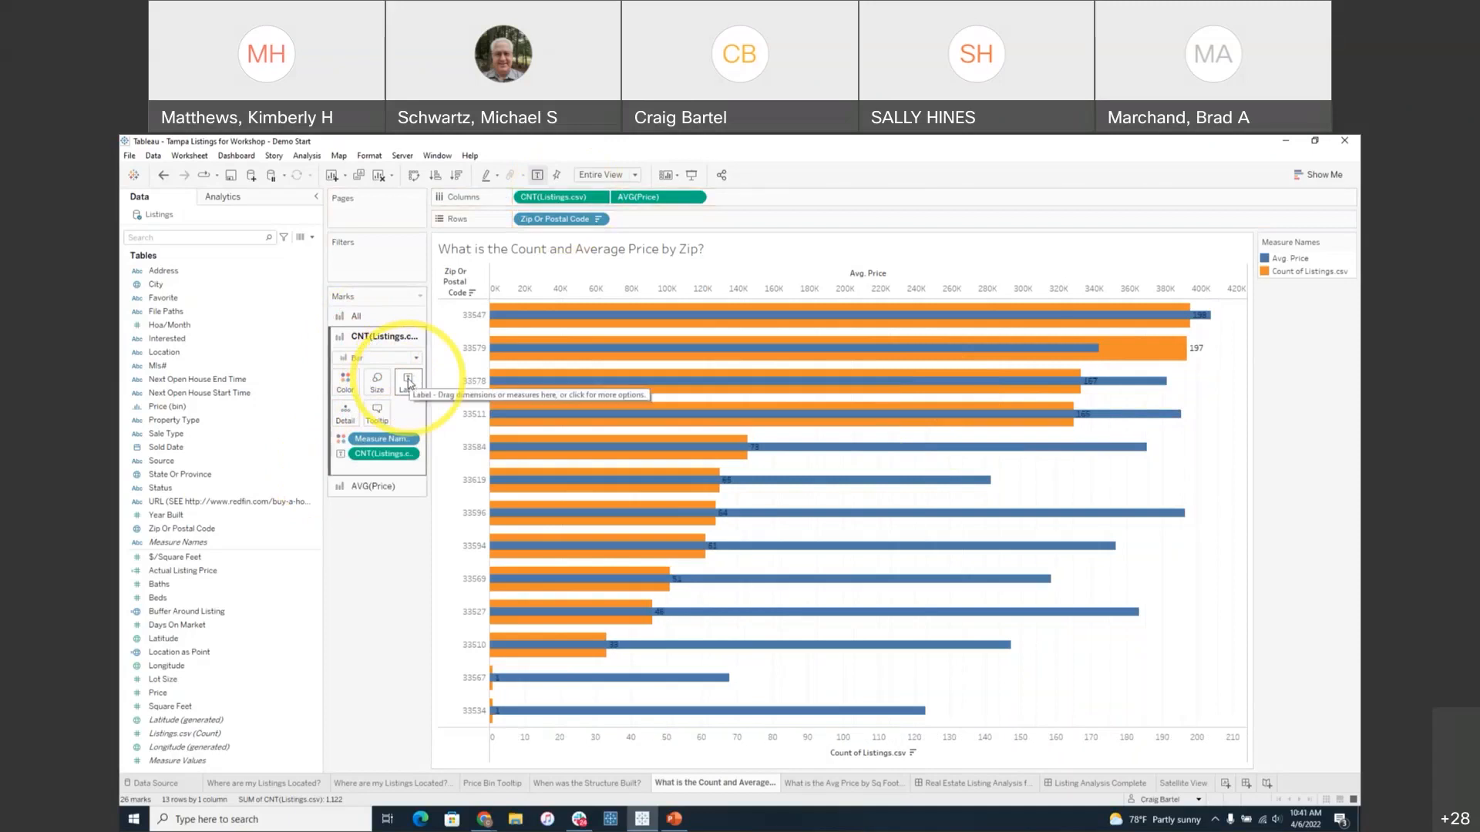
left_click(409, 383)
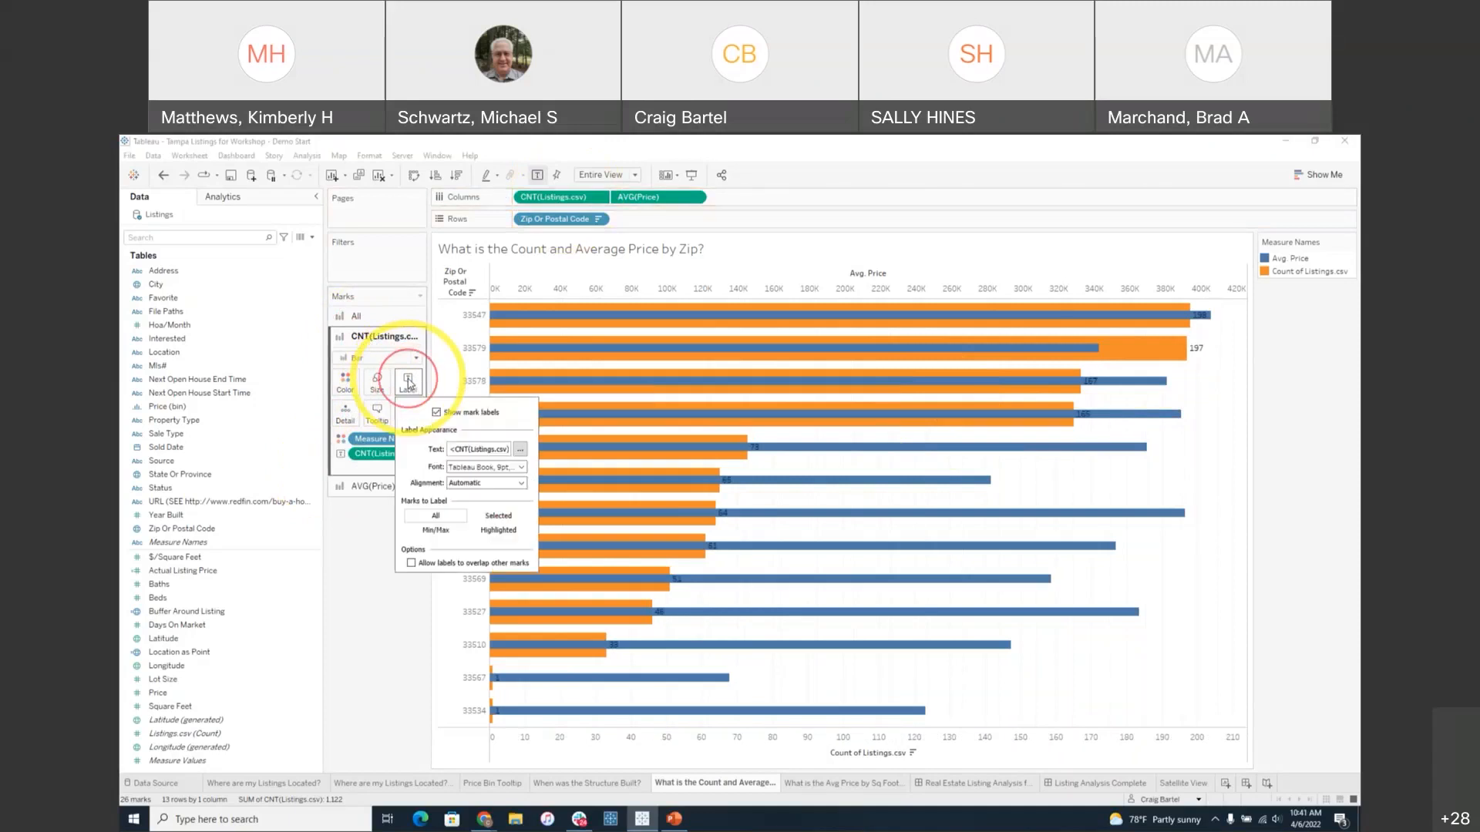
left_click(520, 448)
key("Return")
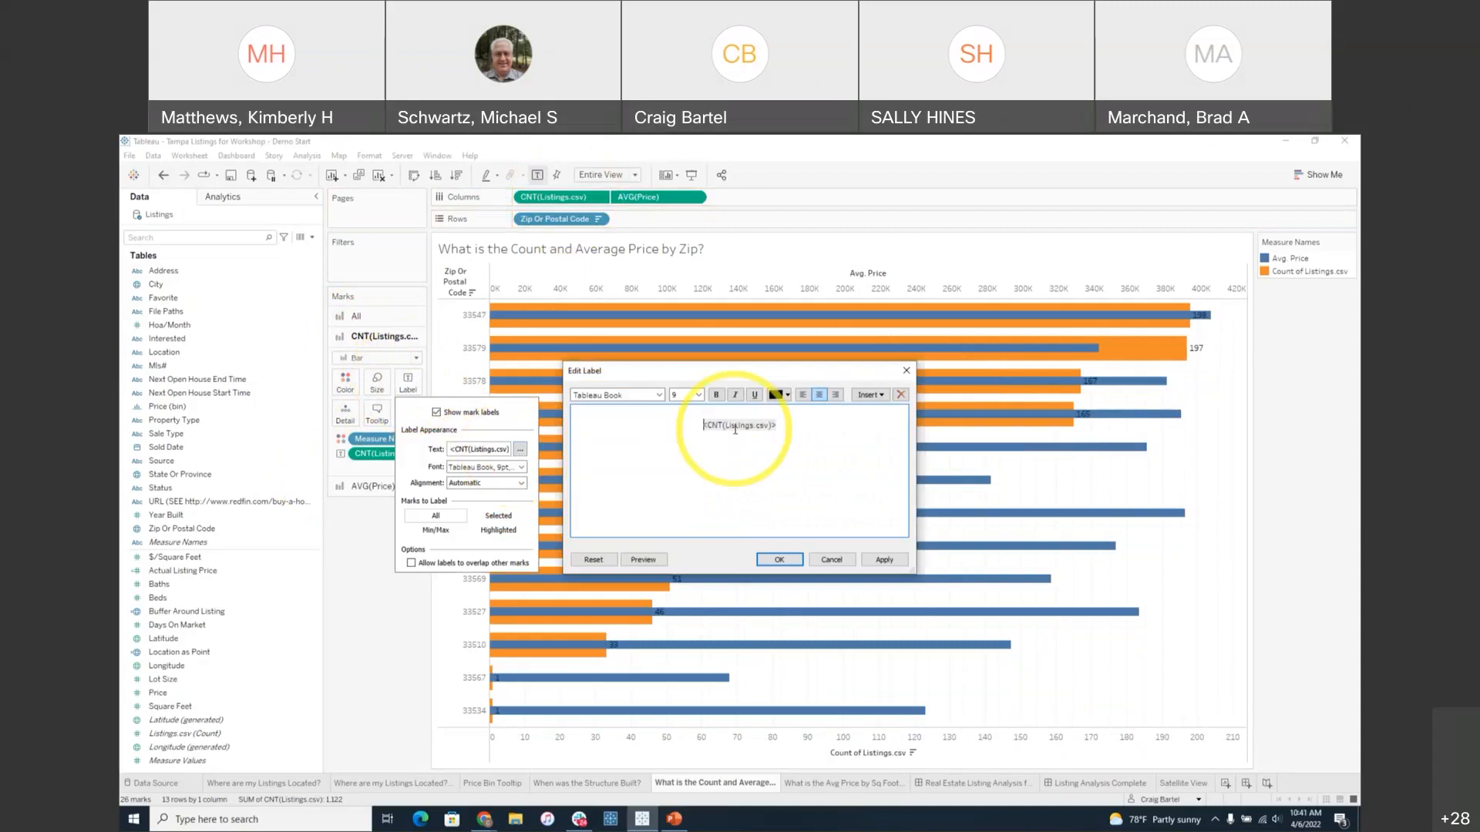
left_click(779, 559)
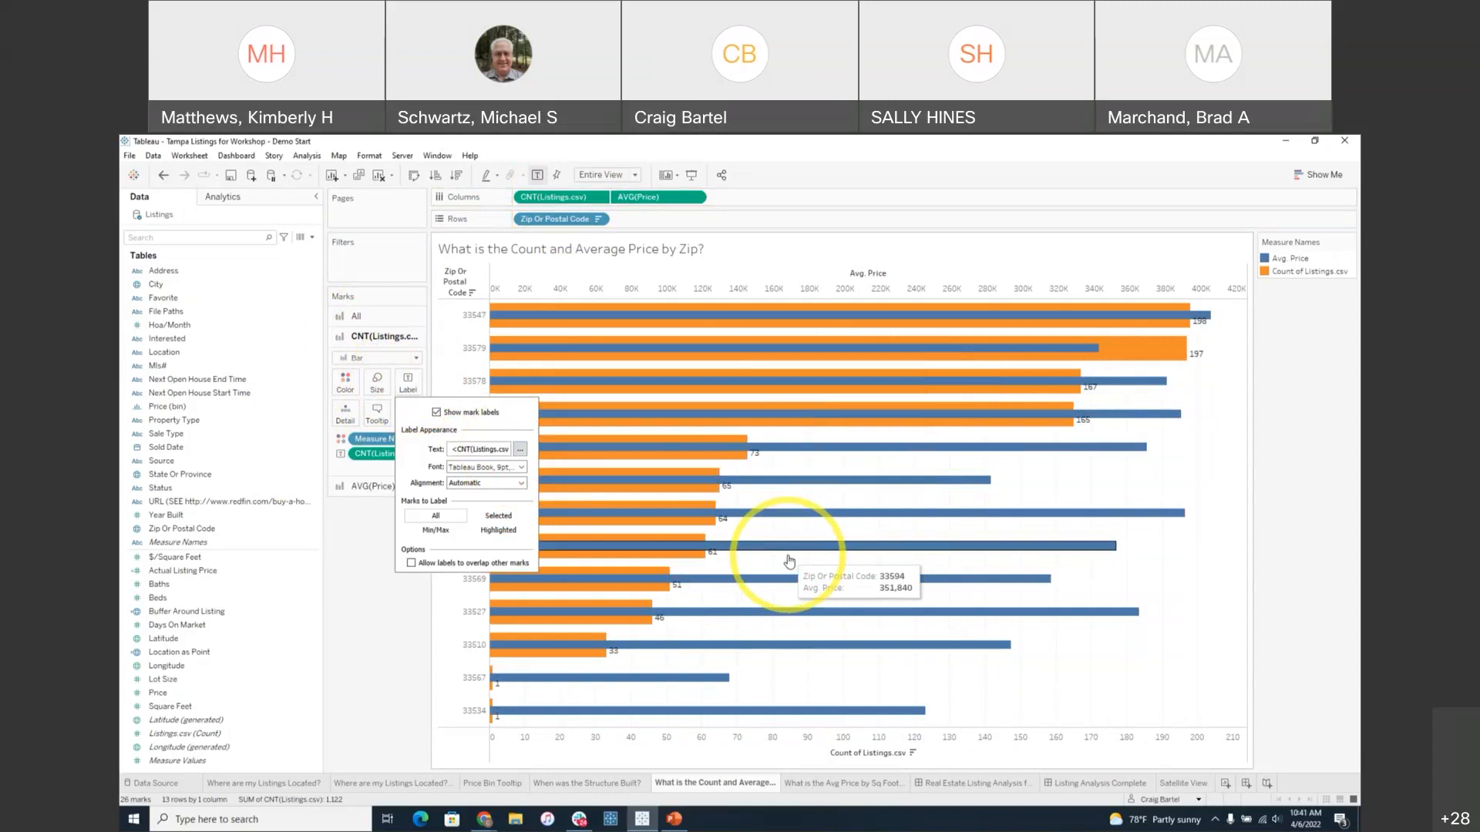
left_click(379, 537)
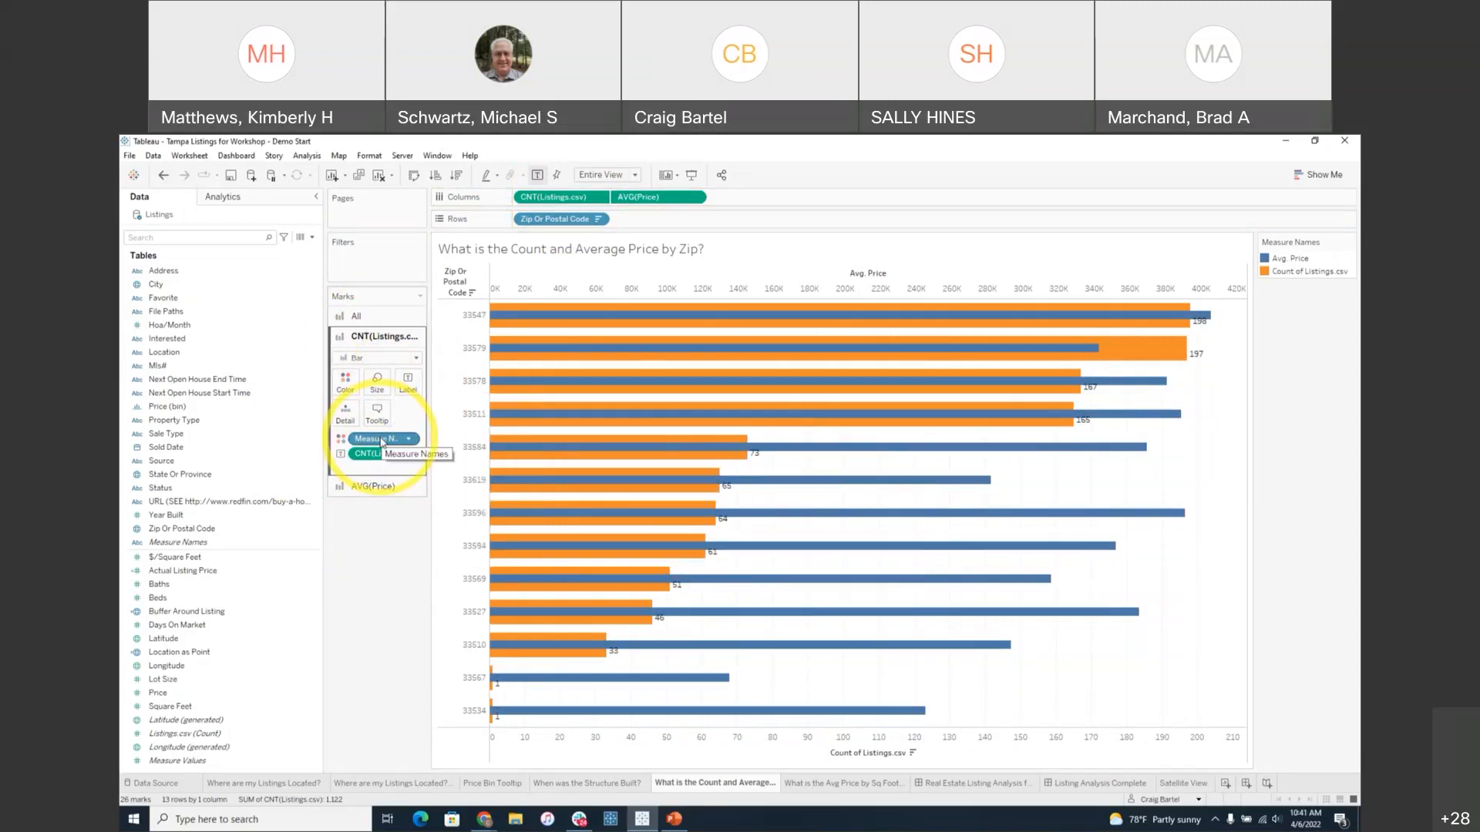
- Label the average price bars with AVG(Price) and check the labels on the 33547 bars
left_click(378, 485)
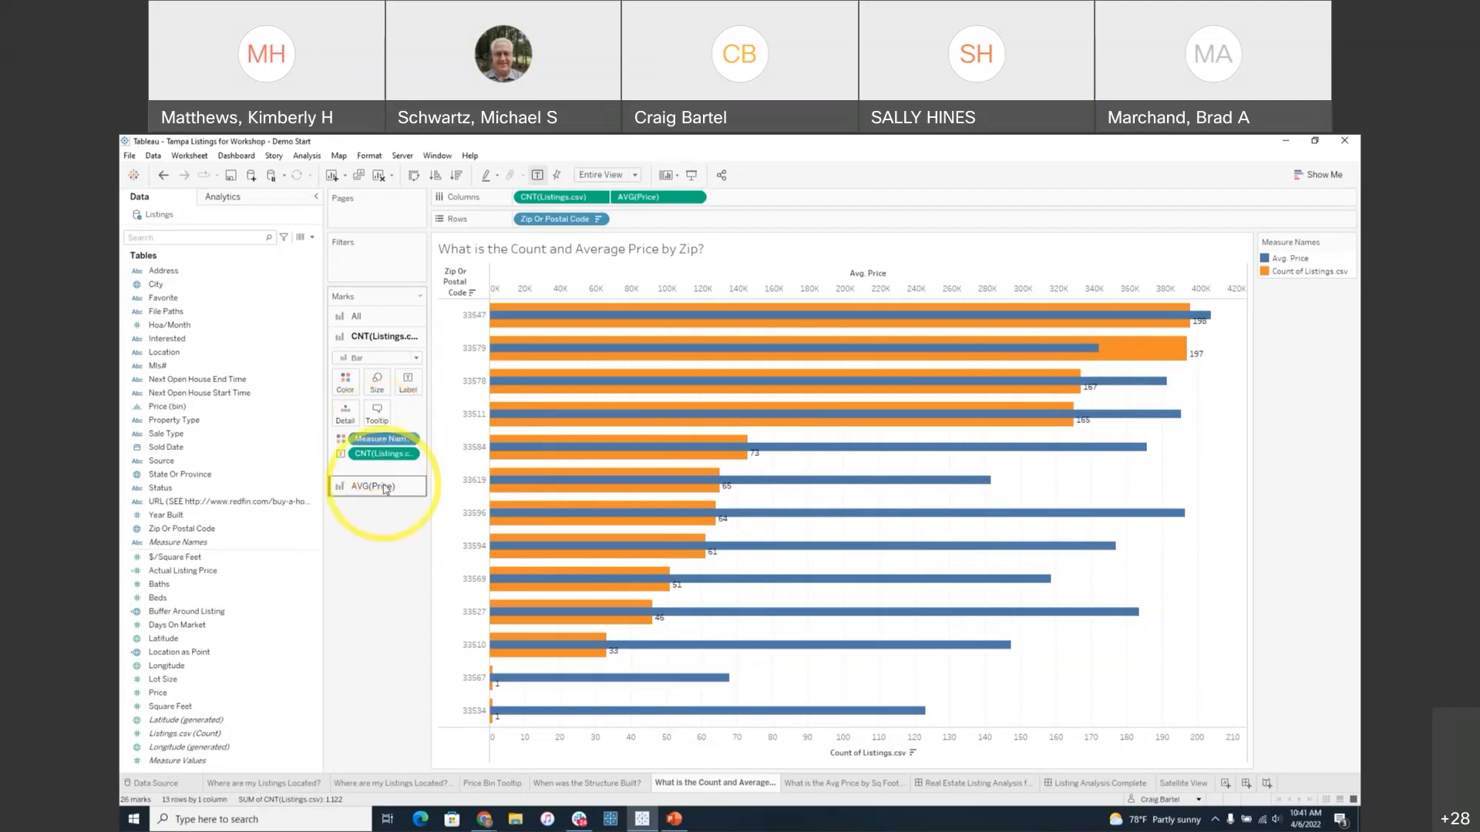
left_click_drag(385, 489, 415, 408)
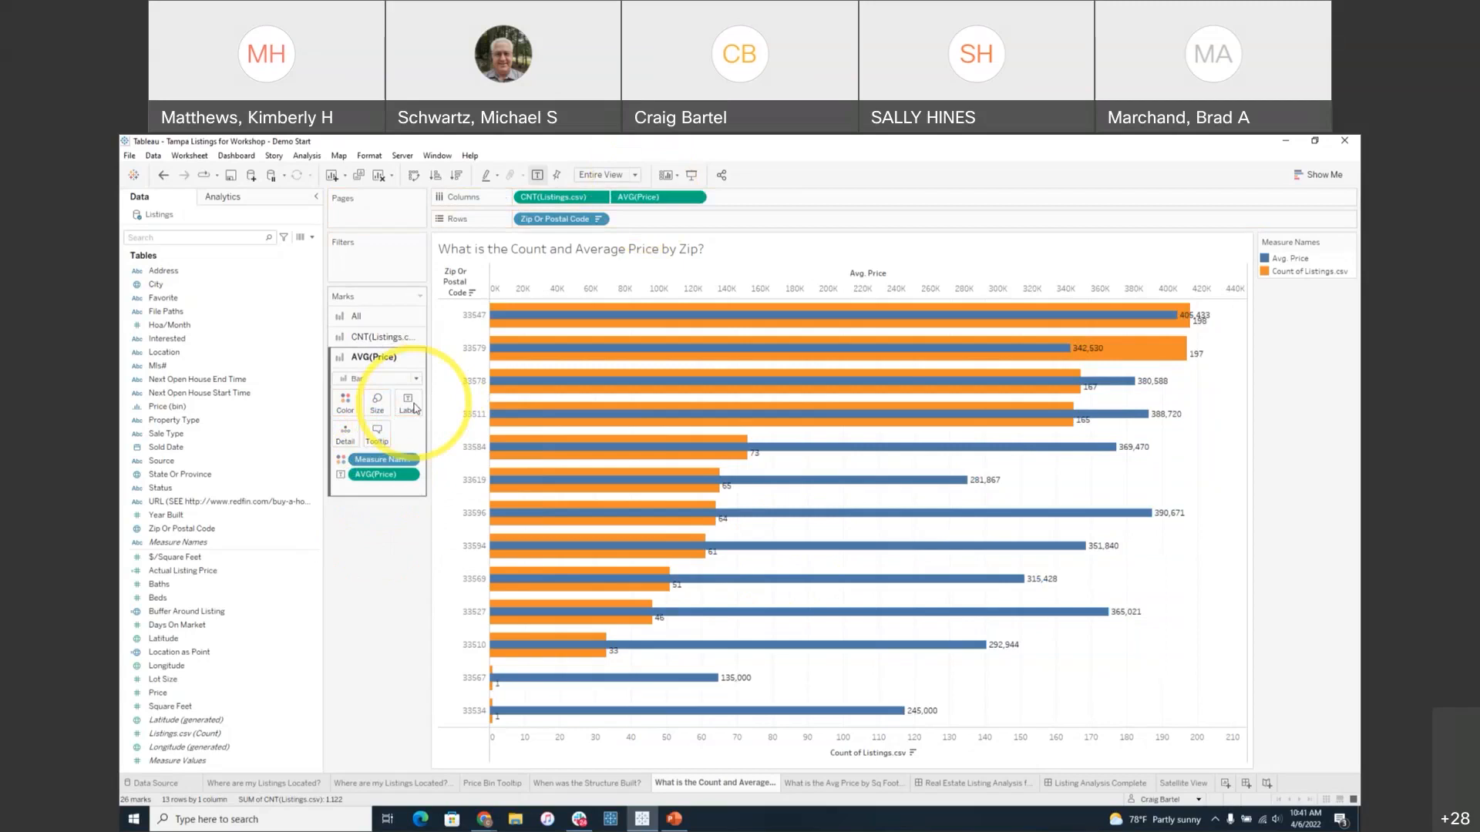
mouse_move(1196, 332)
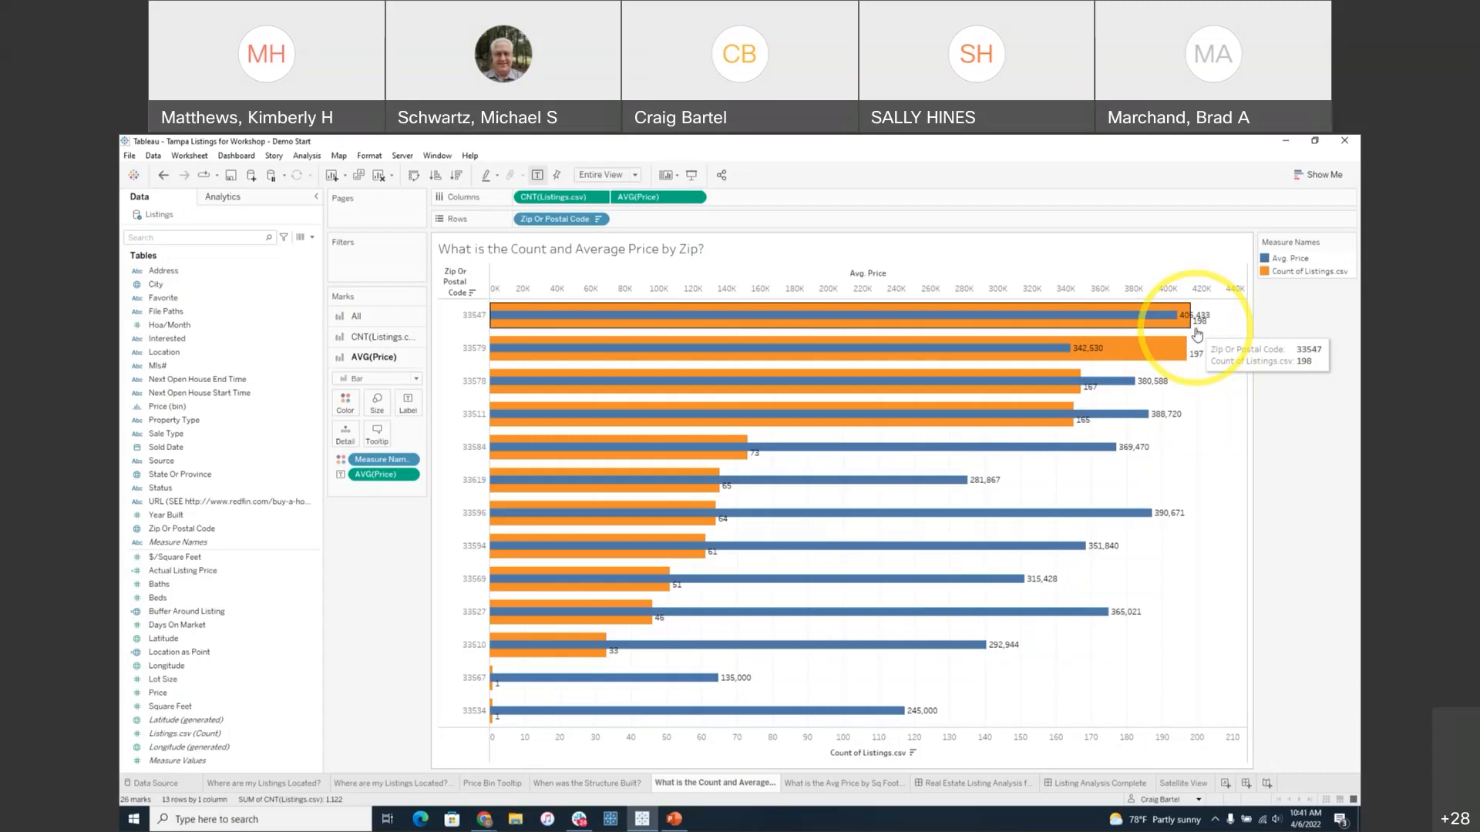
- On the What is the Avg Price by Sq Footage? worksheet, build a scatter plot from Price, $/Square Feet and Address, fitted to Entire View
left_click(844, 785)
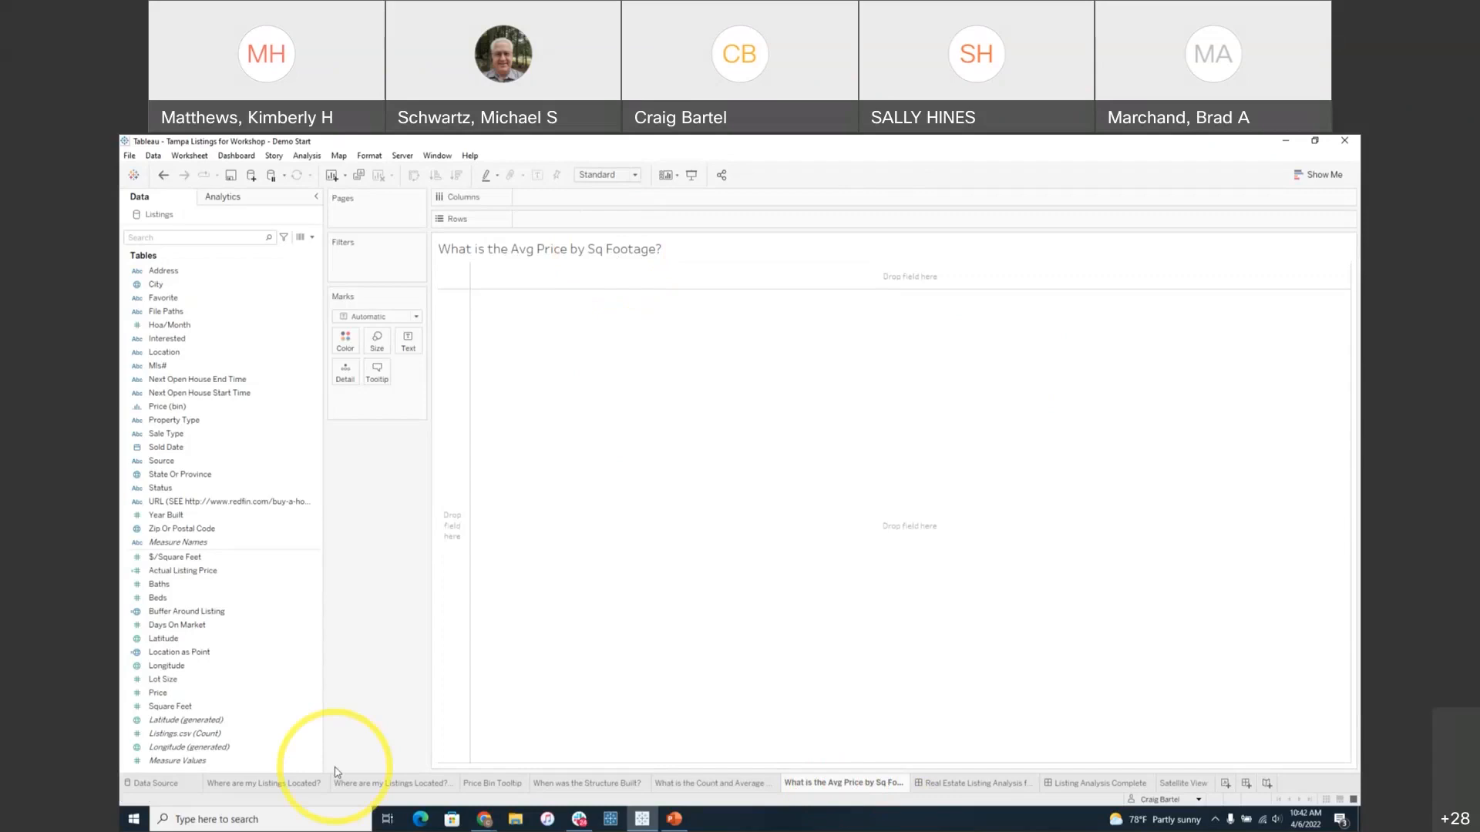
left_click(189, 694)
left_click(190, 699)
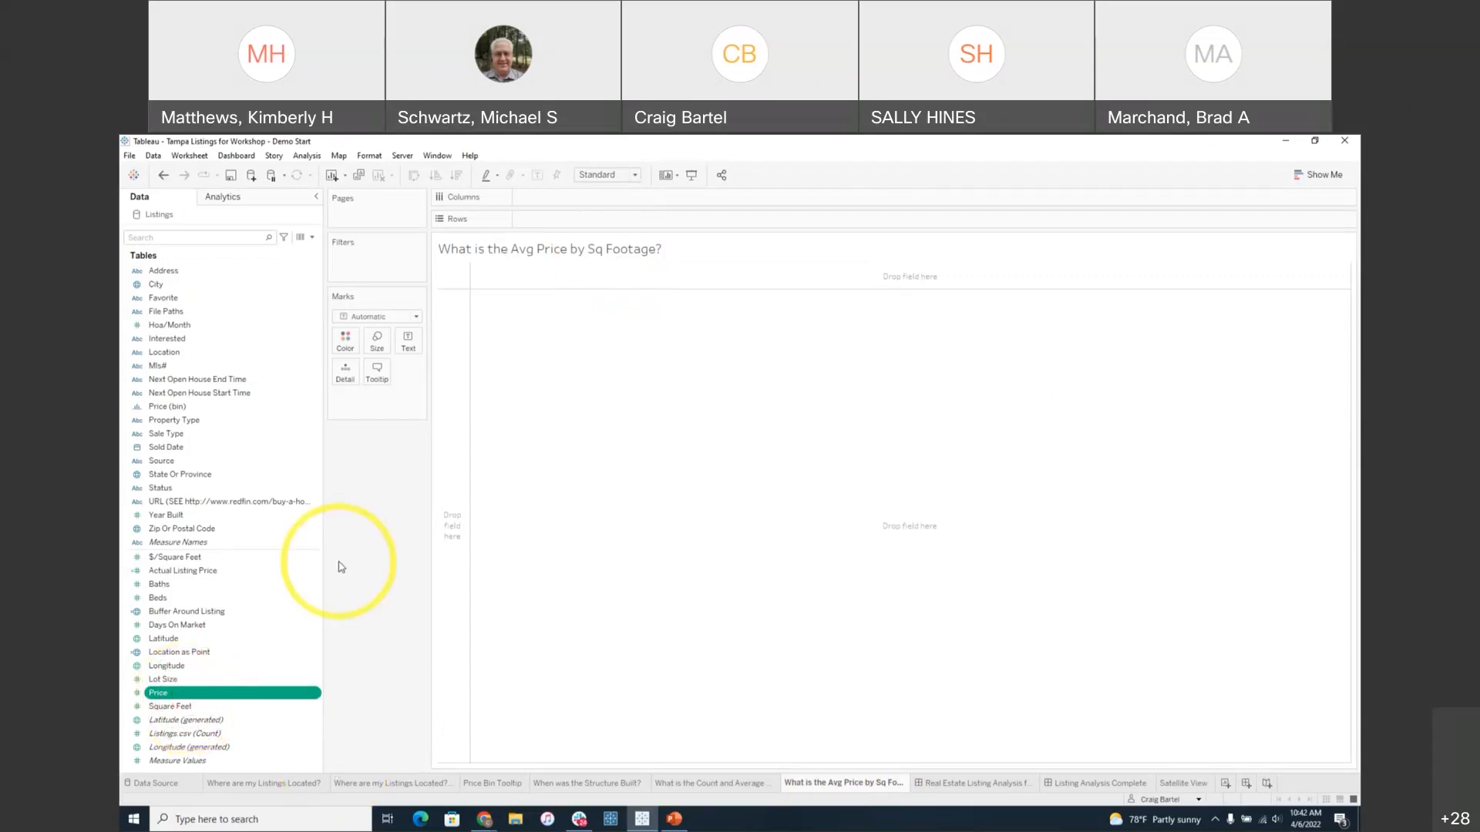
left_click(231, 558, "ctrl")
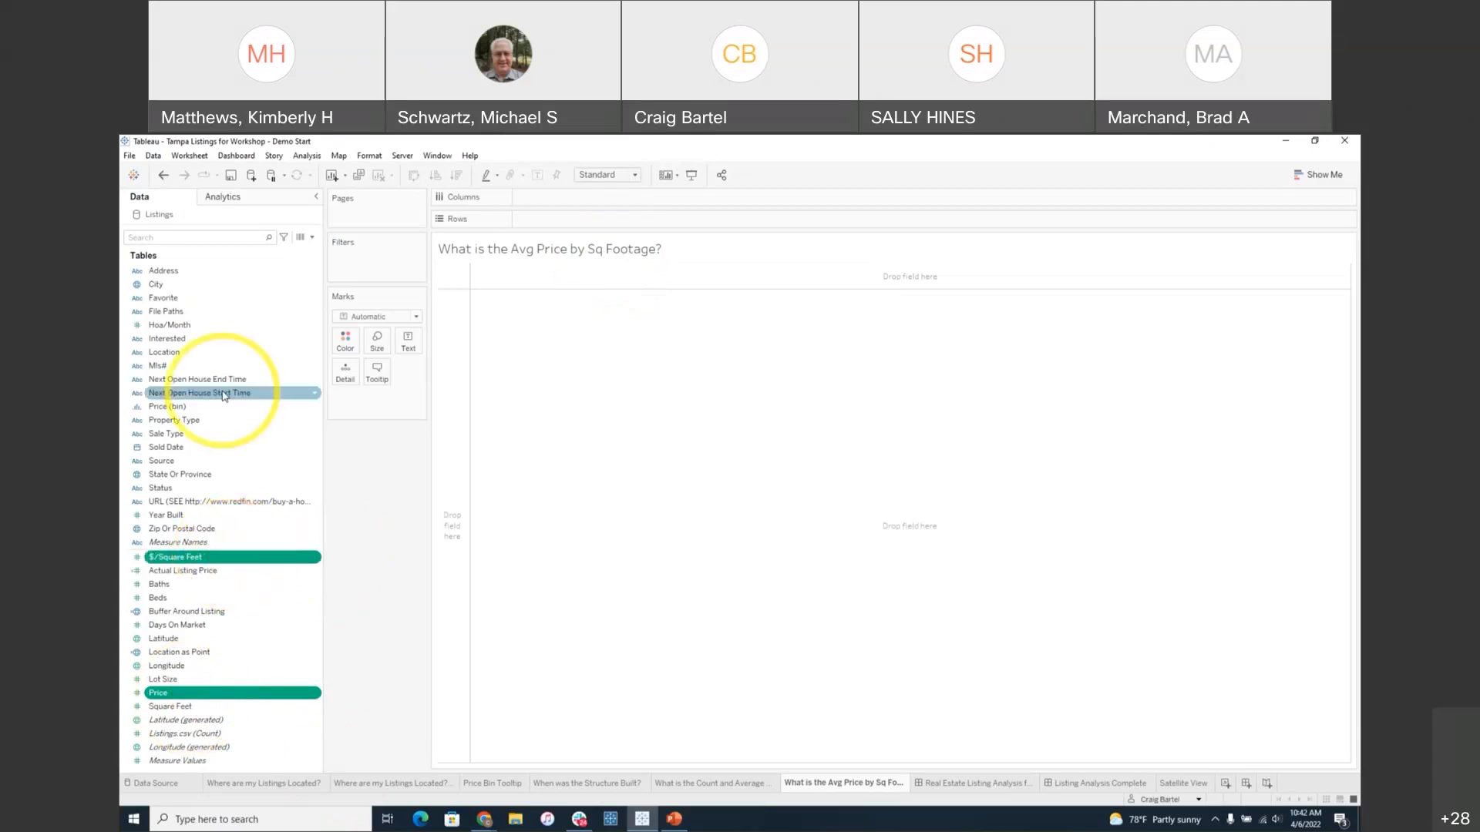
left_click(212, 273, "ctrl")
left_click(212, 274, "ctrl")
left_click(893, 430)
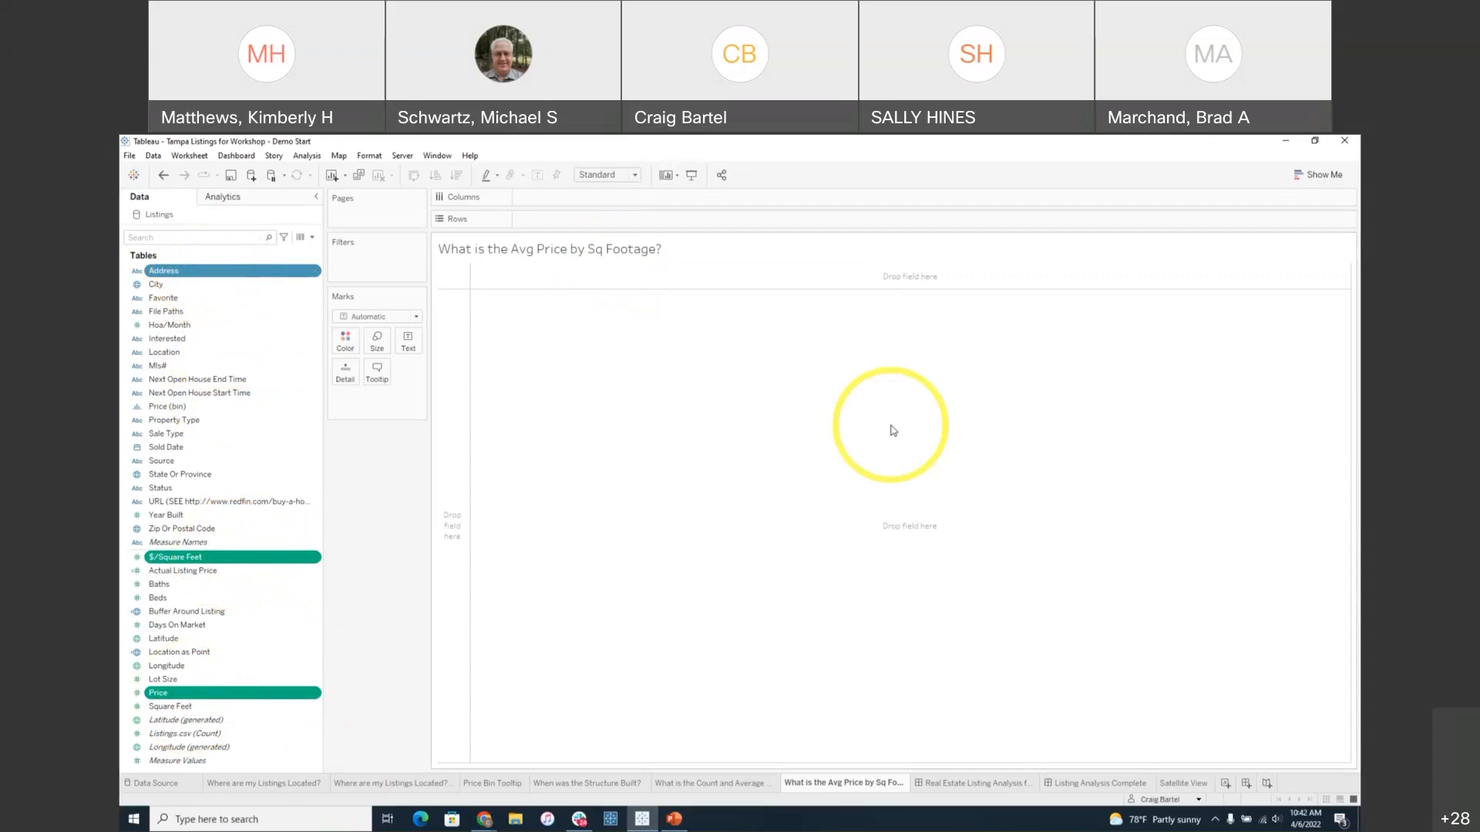
left_click(1318, 179)
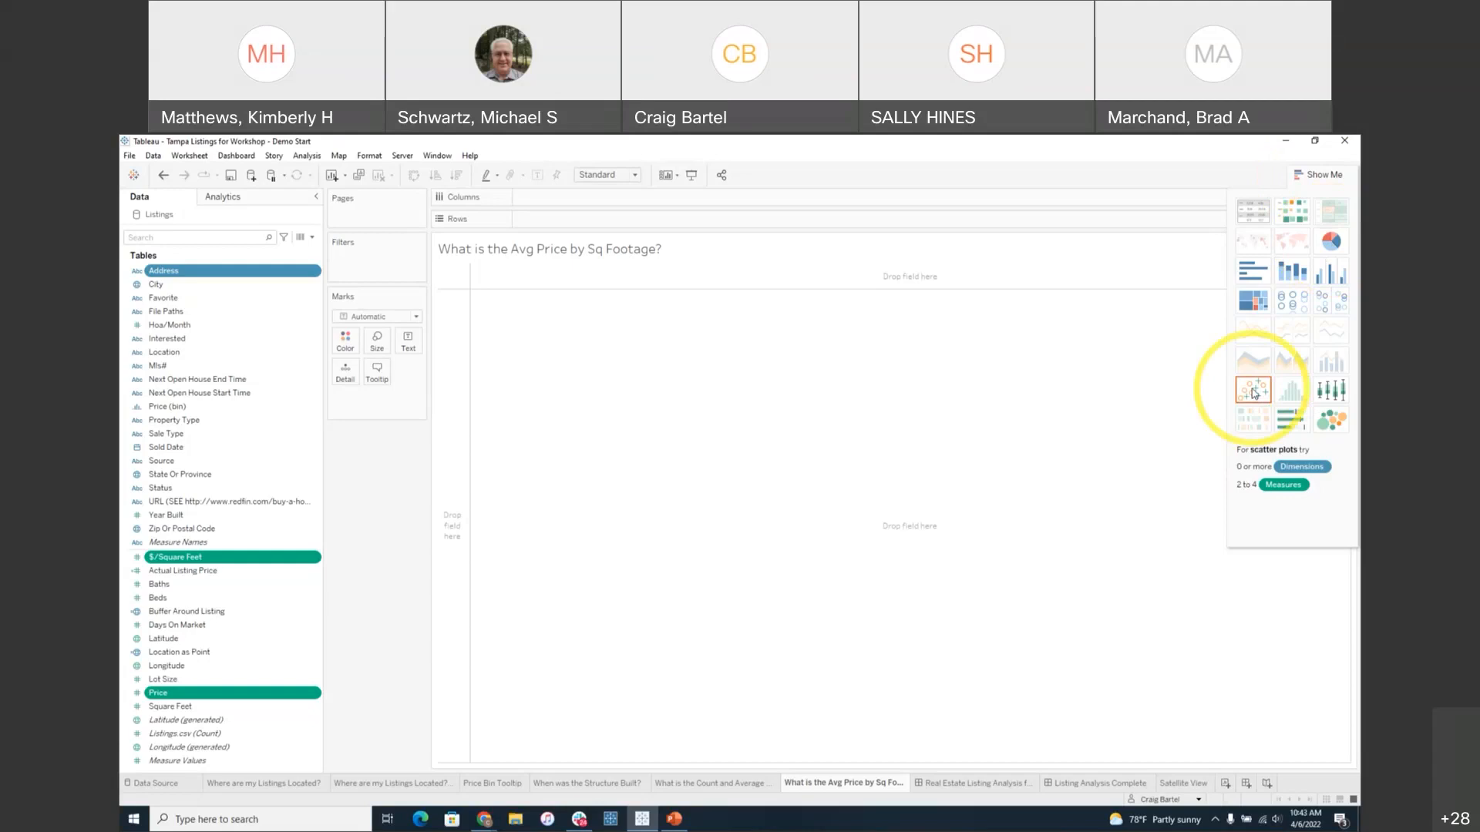
left_click(1259, 394)
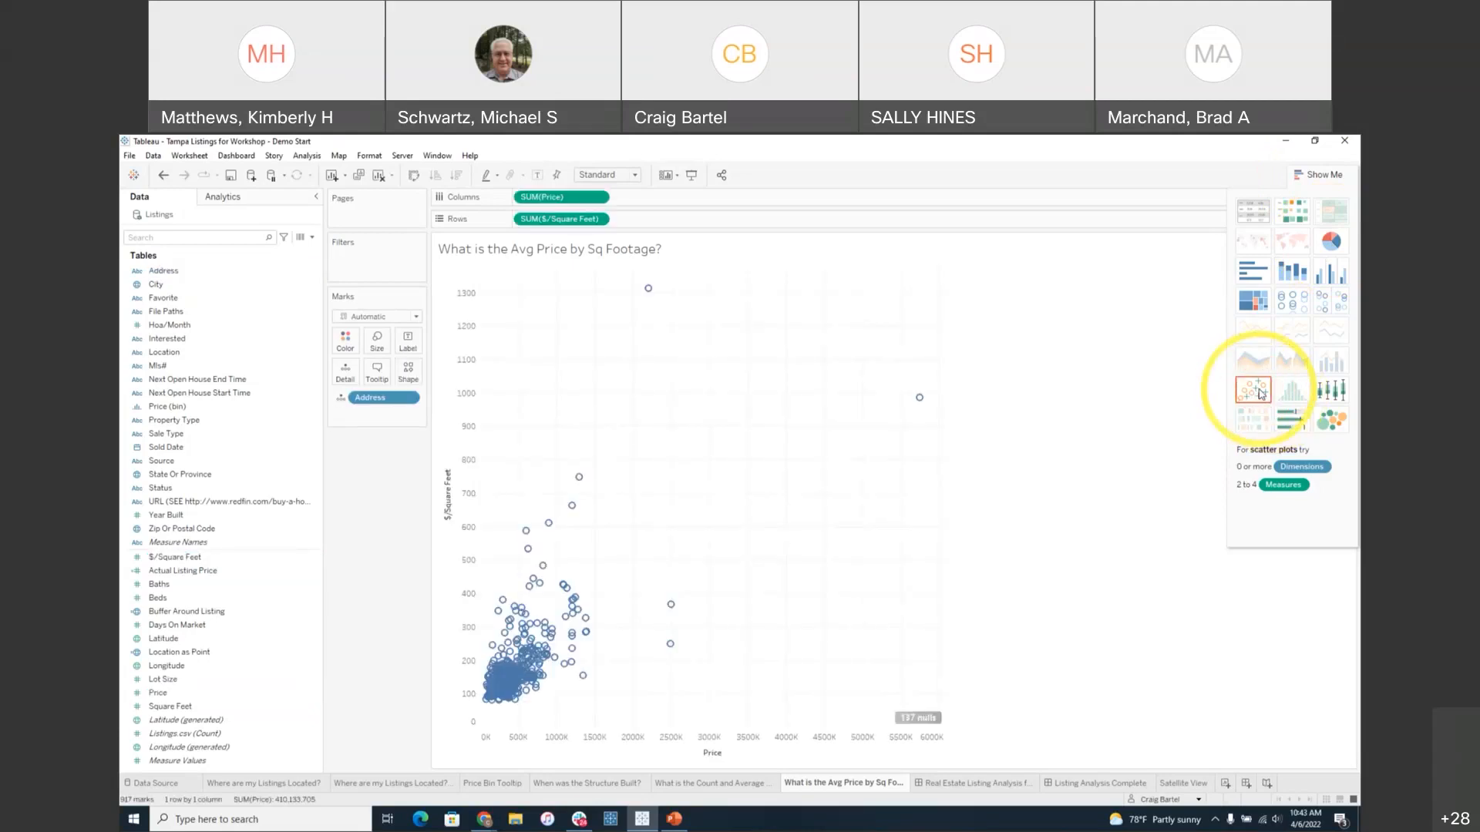
left_click(1320, 187)
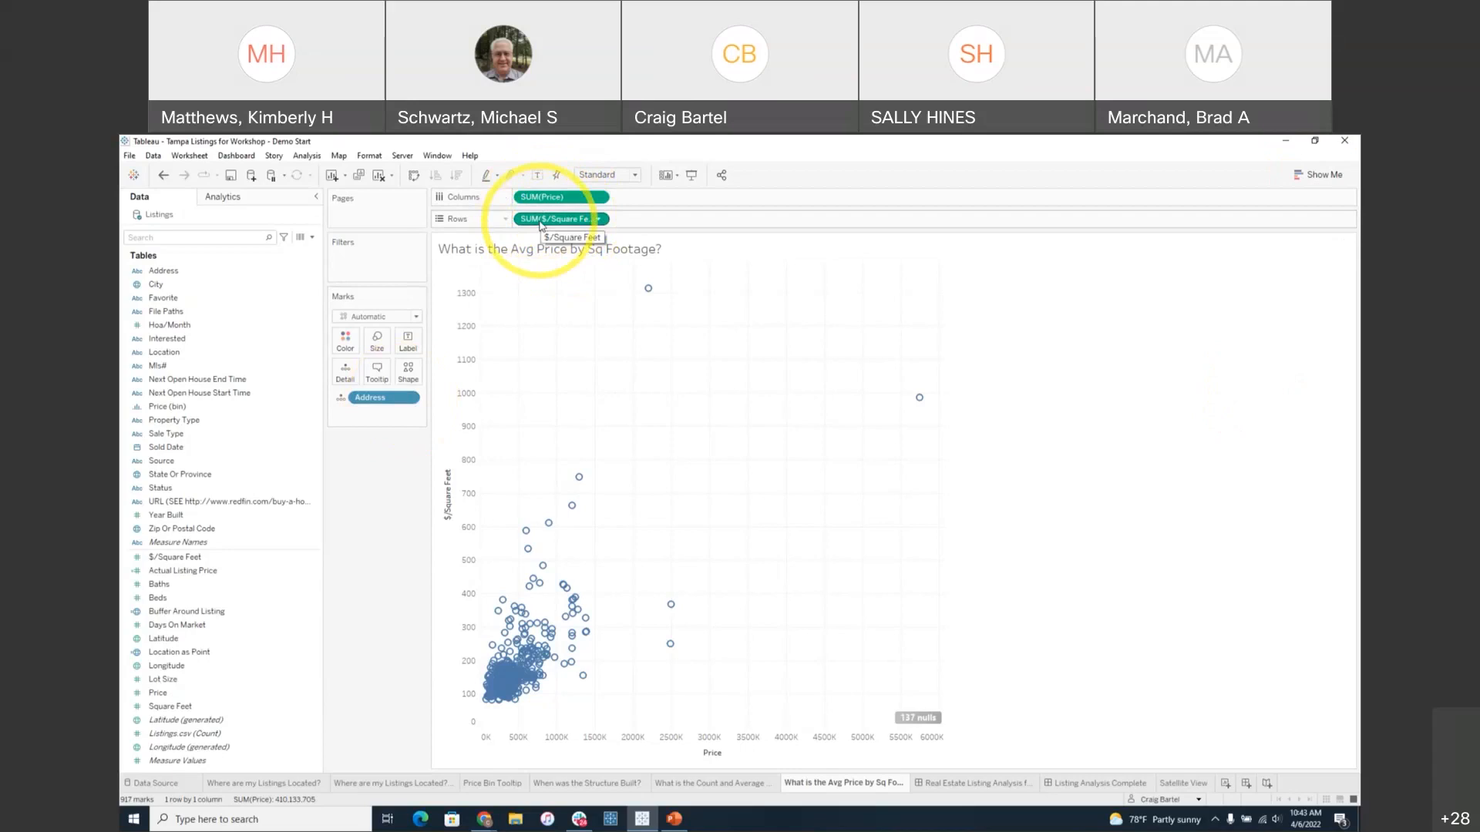
left_click(631, 176)
left_click(613, 224)
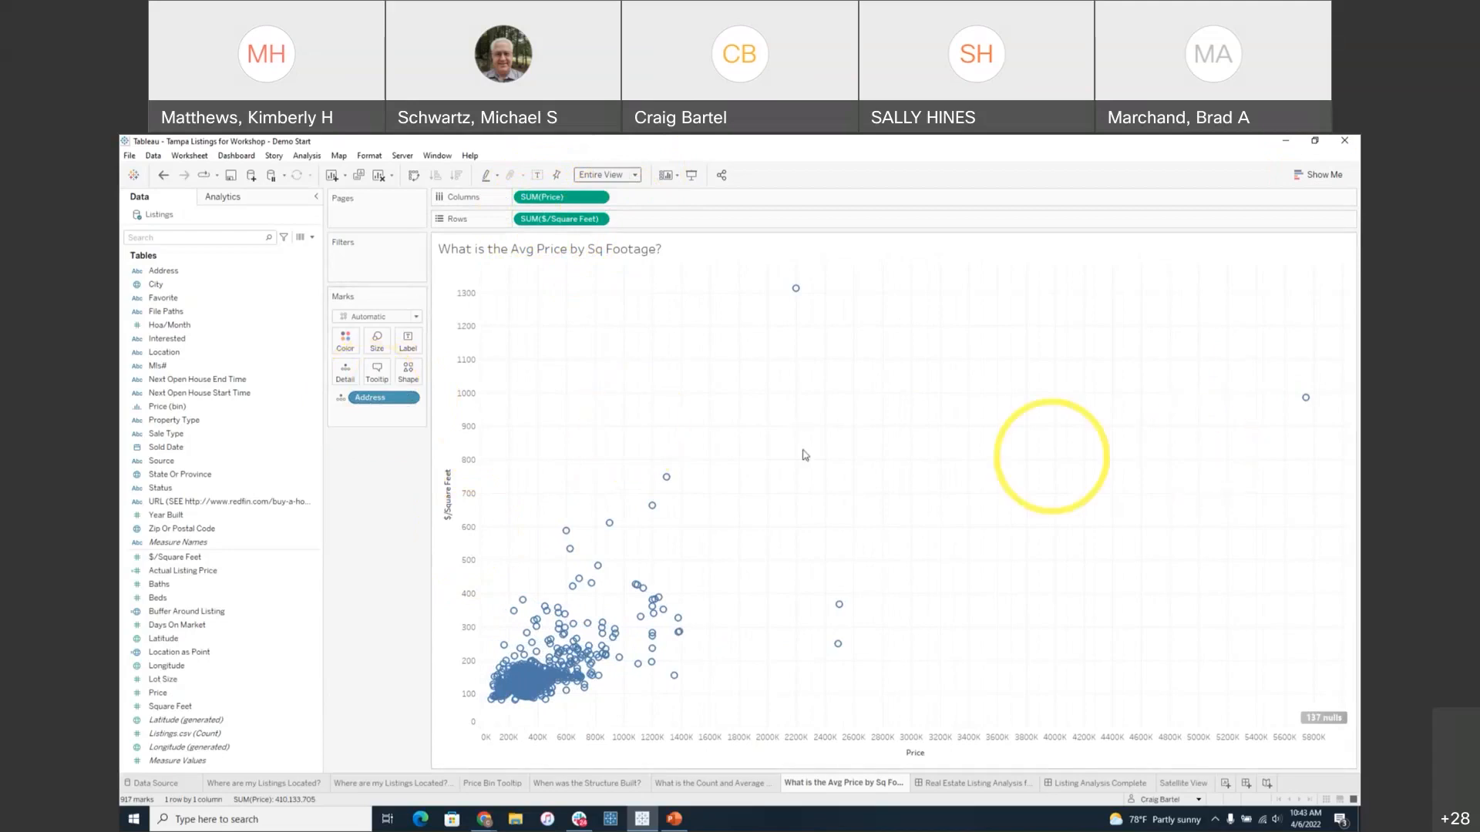
- Aggregate both Price and $/Square Feet as averages in the scatter plot and check the tooltips of the outlying marks
left_click(598, 196)
mouse_move(623, 348)
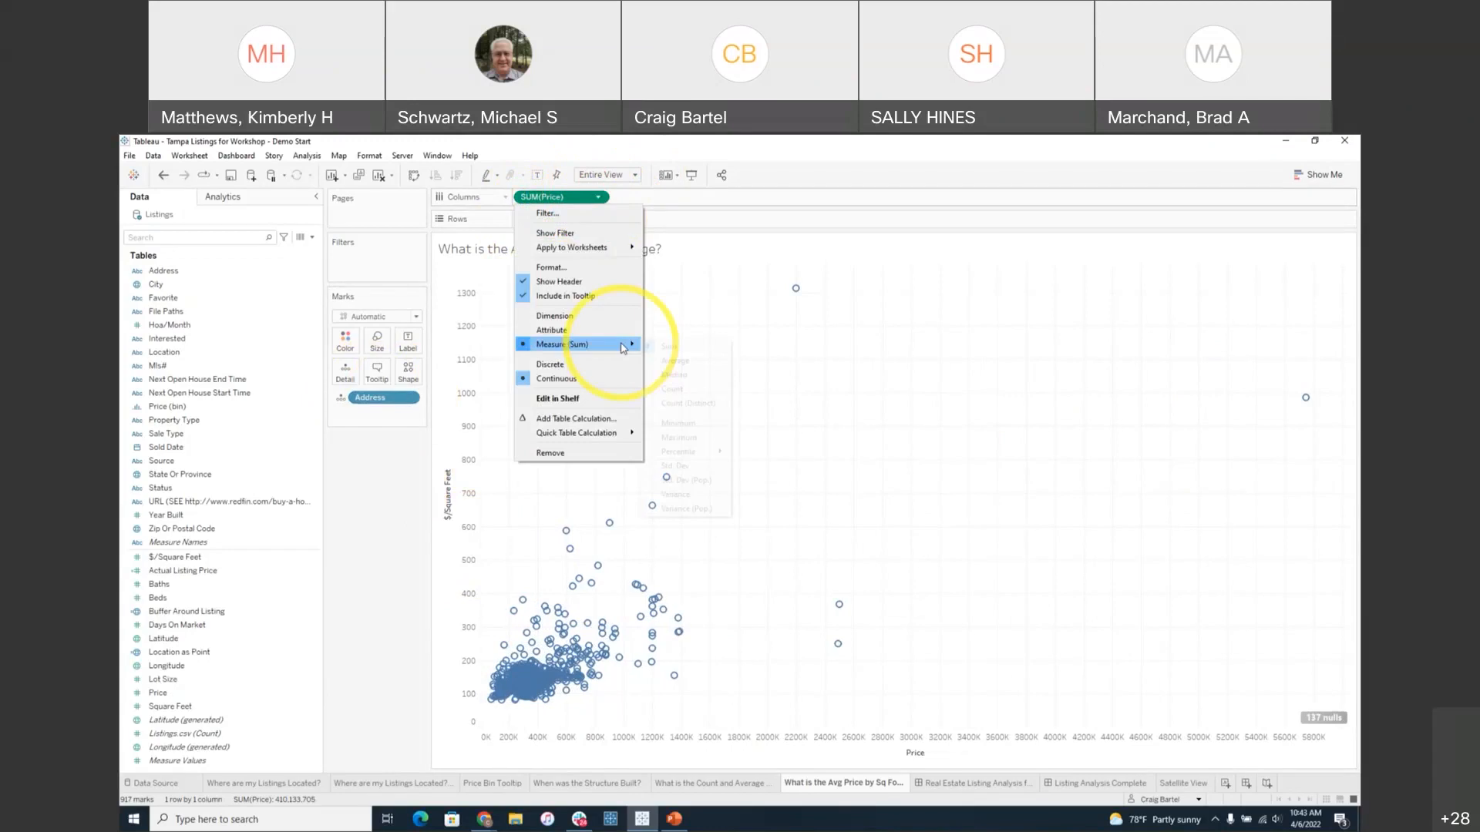
left_click(693, 367)
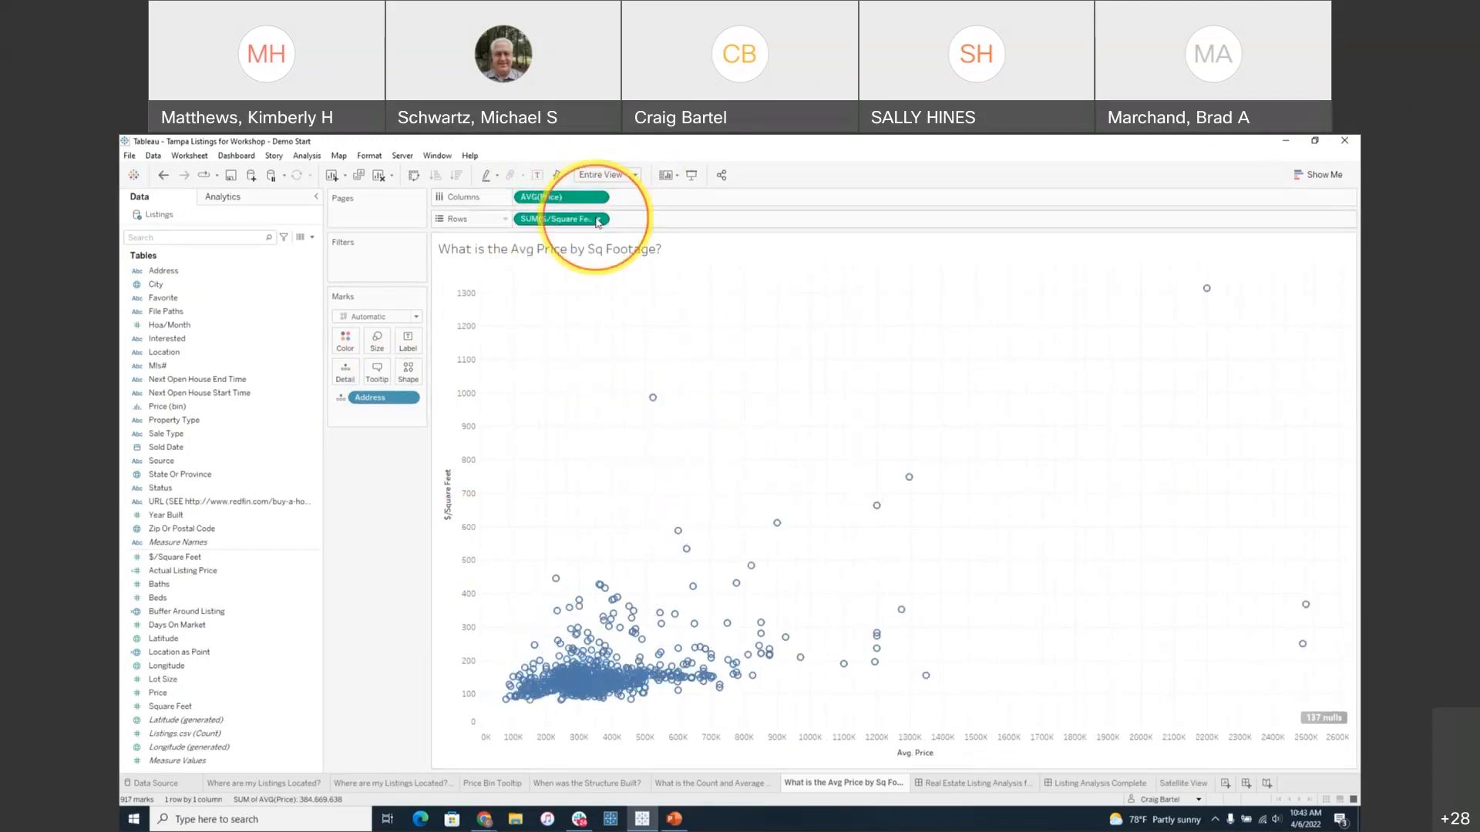
left_click(598, 221)
left_click(662, 385)
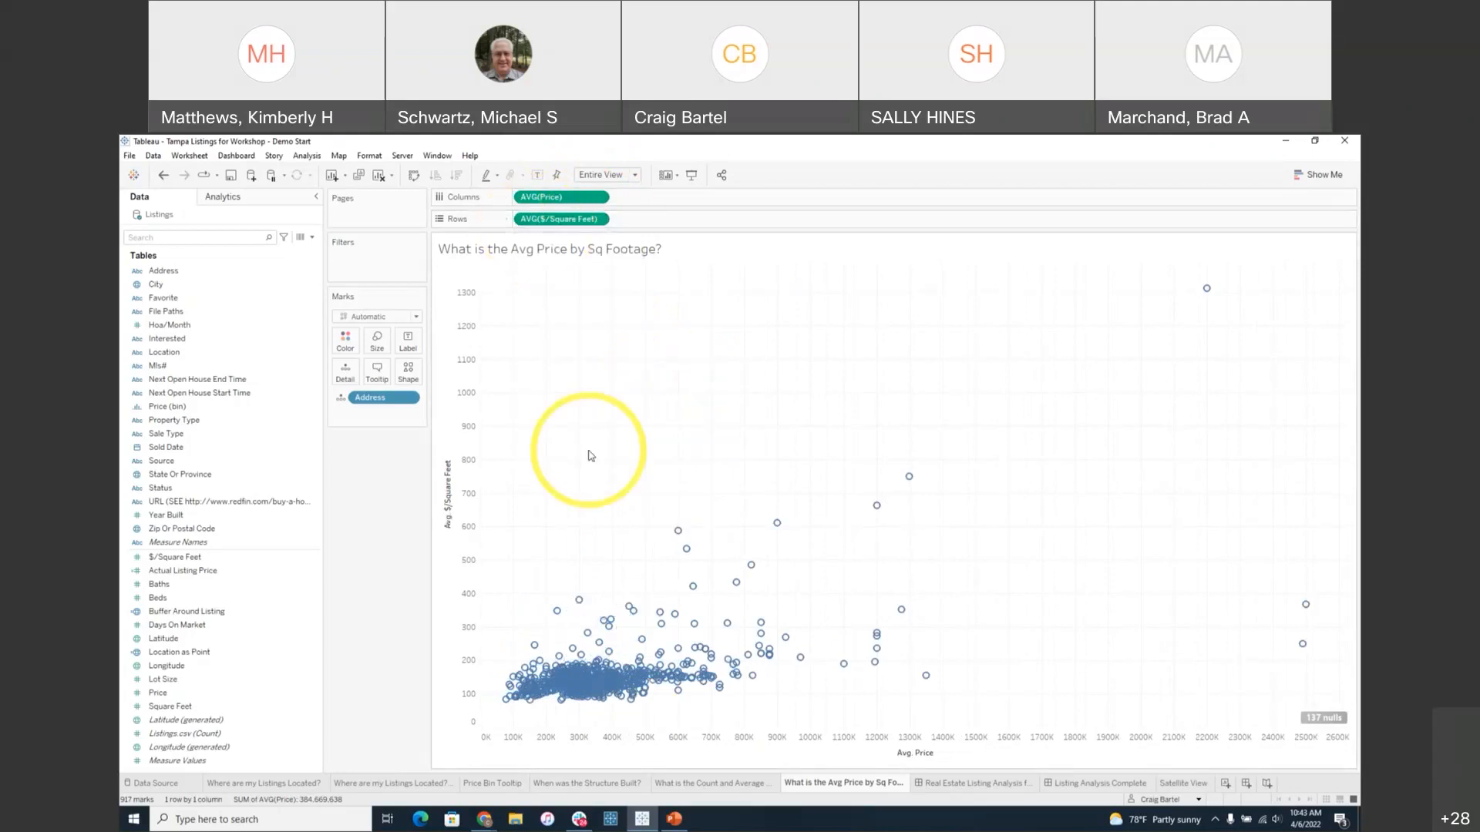
mouse_move(910, 482)
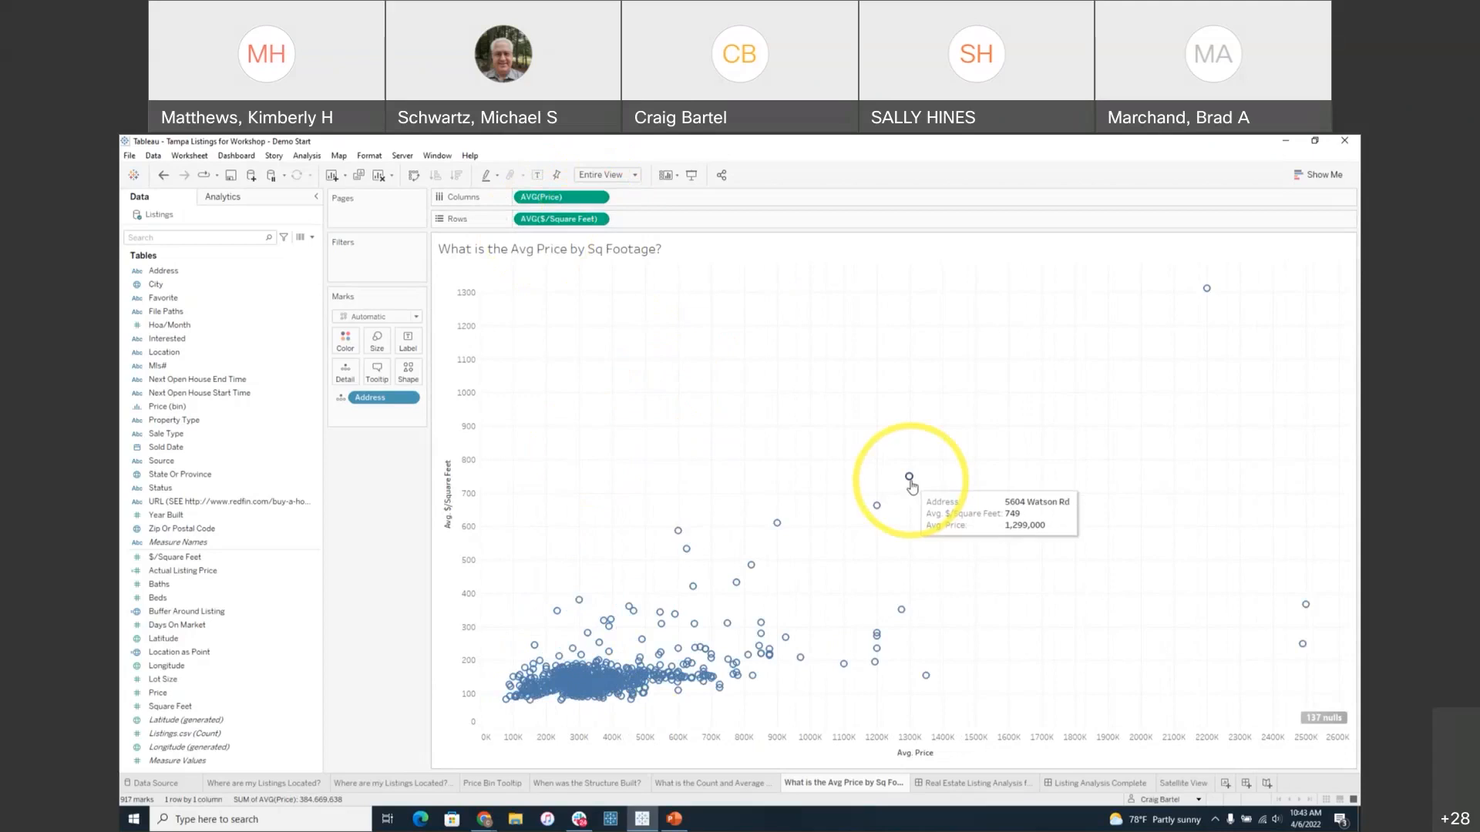
mouse_move(1210, 294)
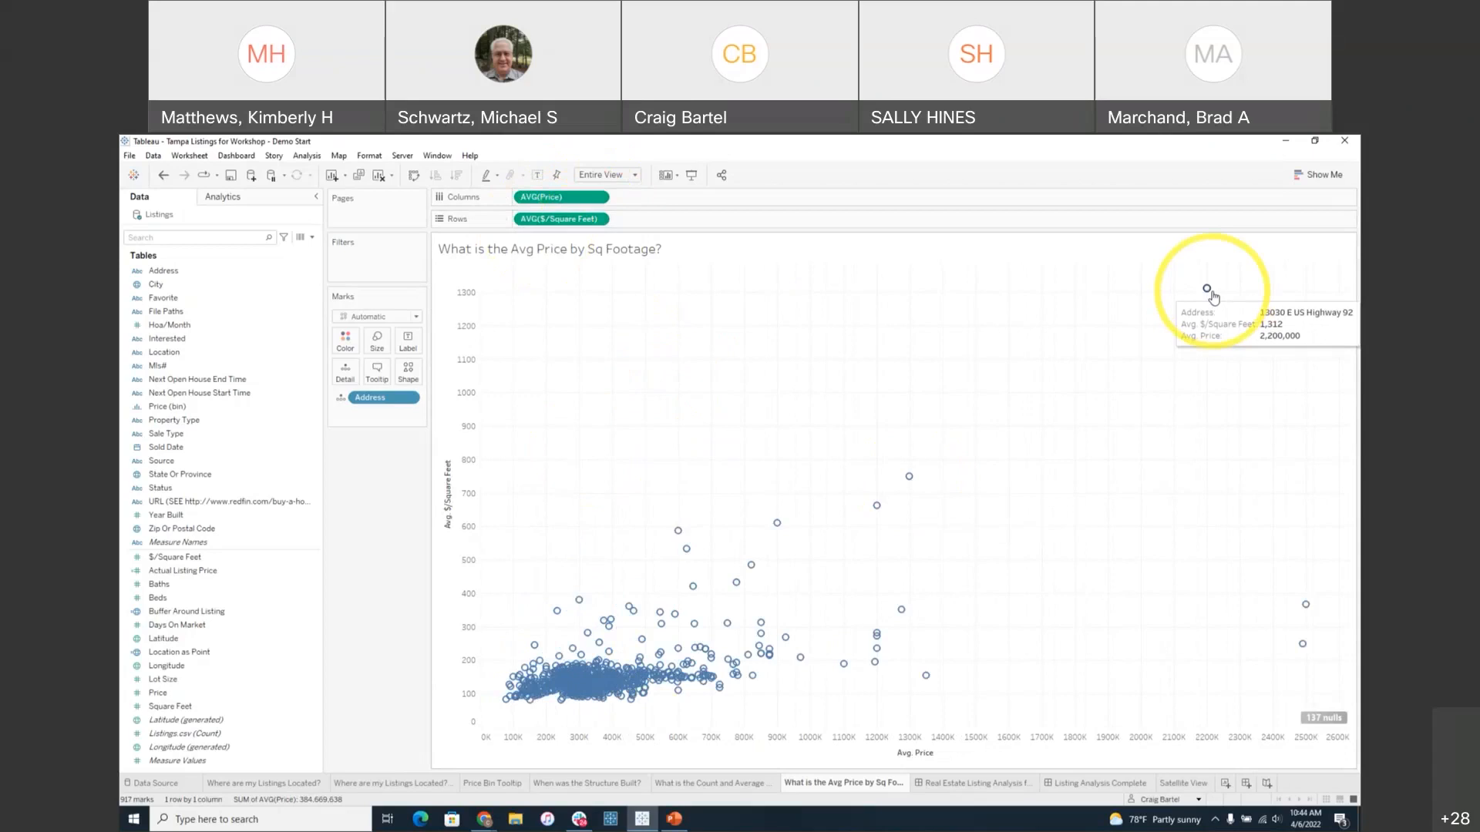
mouse_move(648, 658)
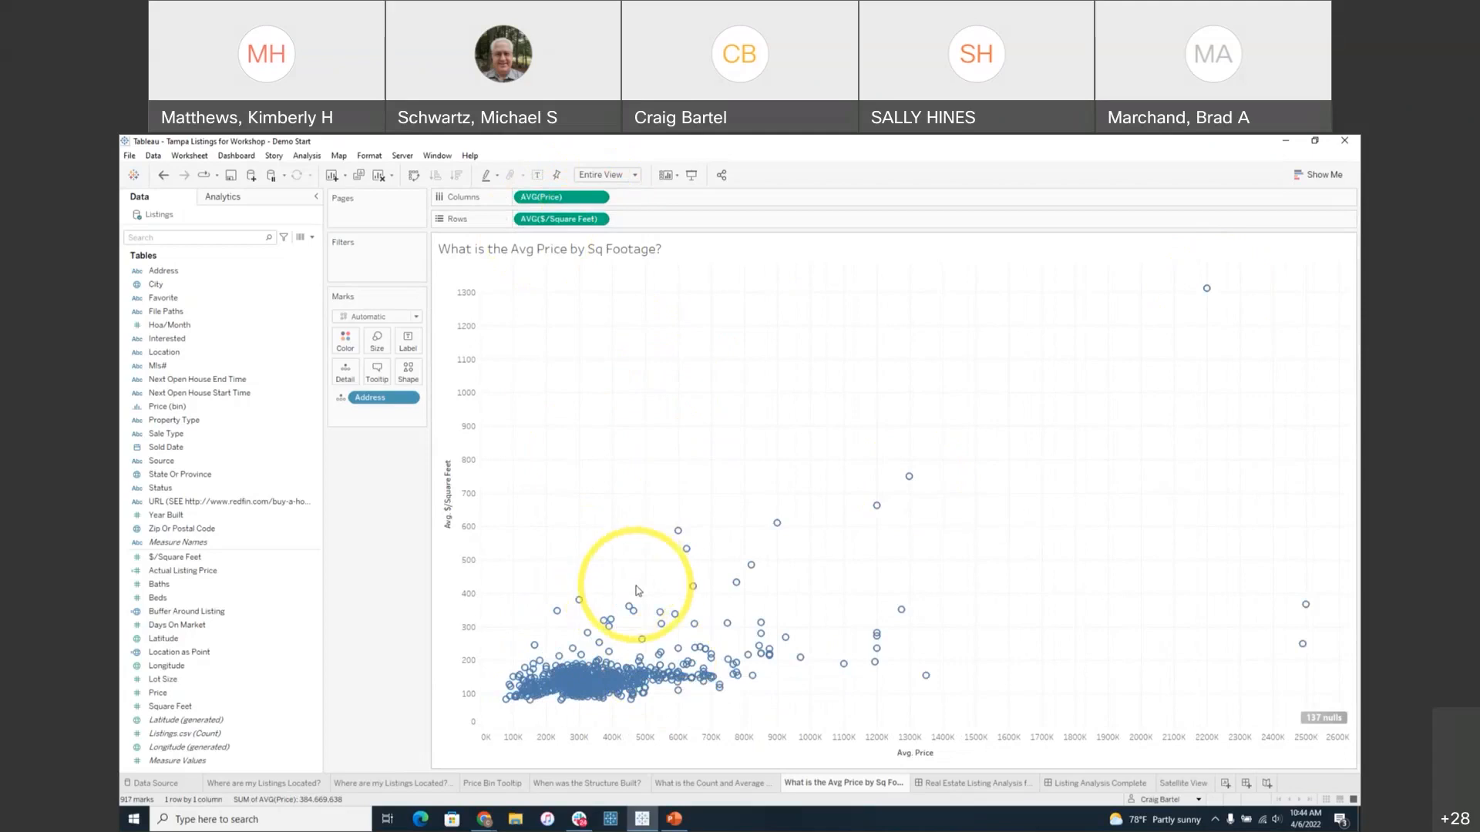
- Add a trend line to the scatter plot, then select and clear part of the dense cluster to compare its trend
left_click(228, 198)
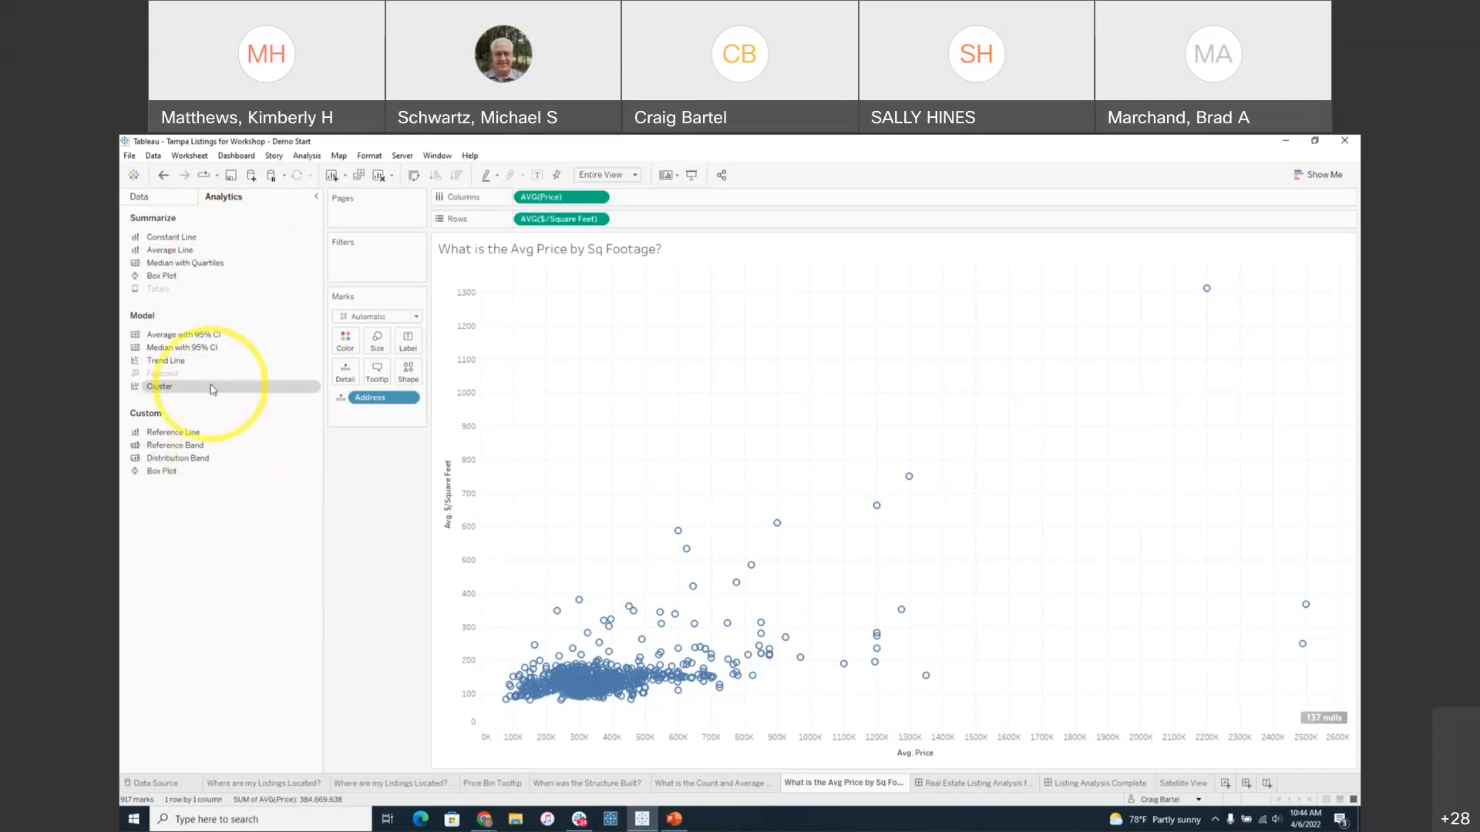
left_click_drag(210, 361, 562, 293)
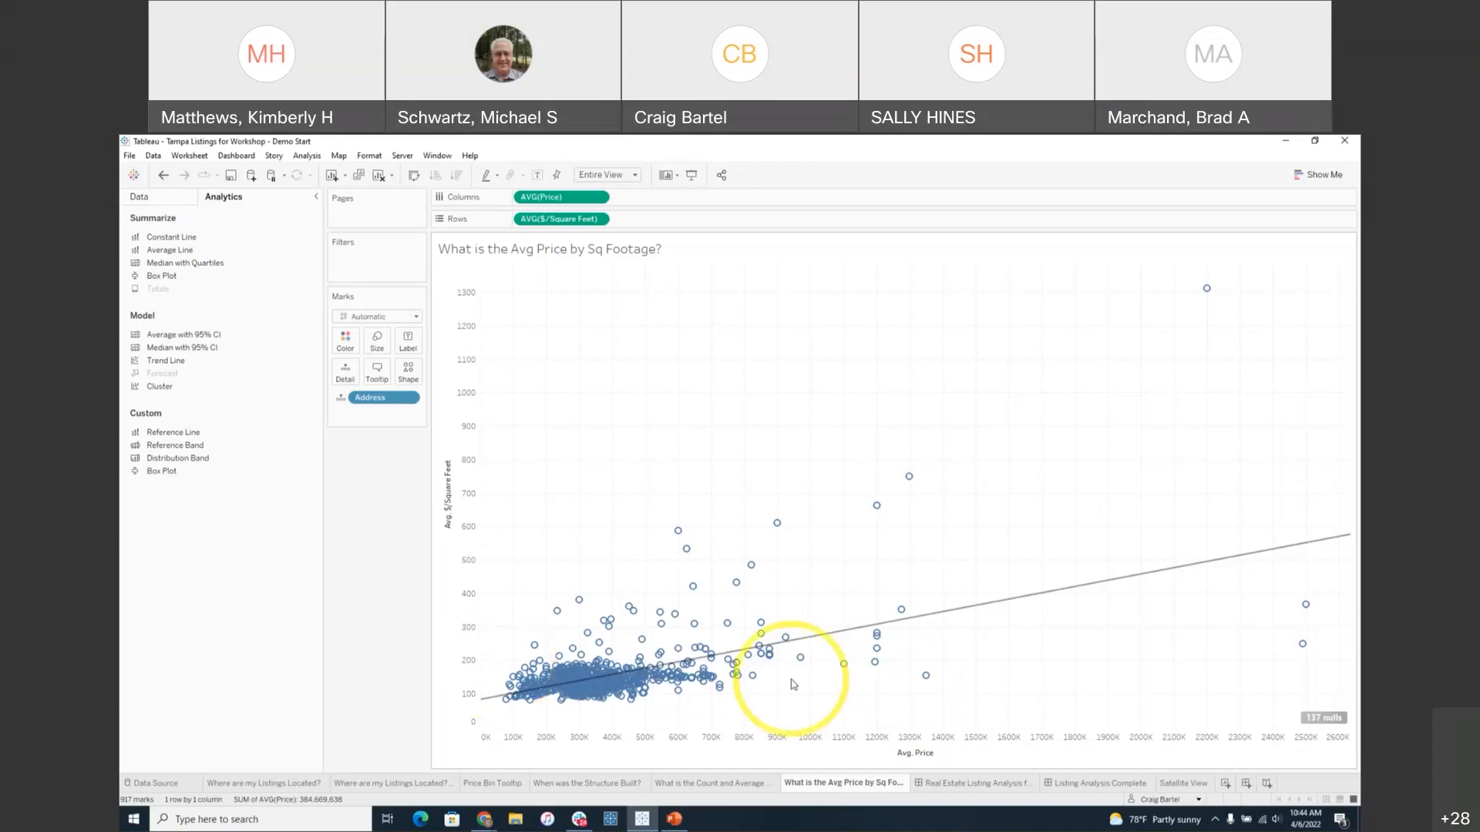
mouse_move(718, 685)
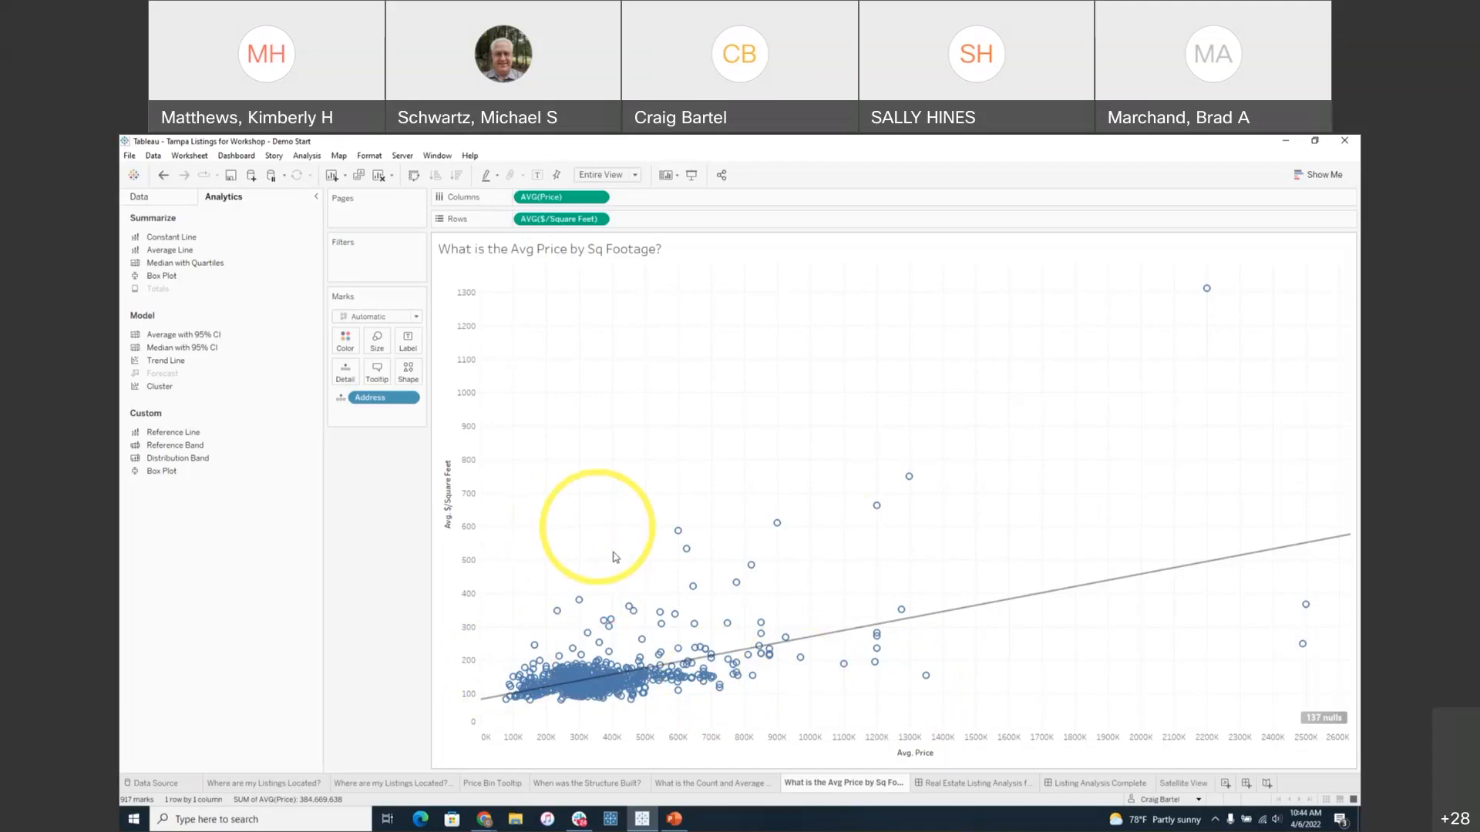
mouse_move(646, 707)
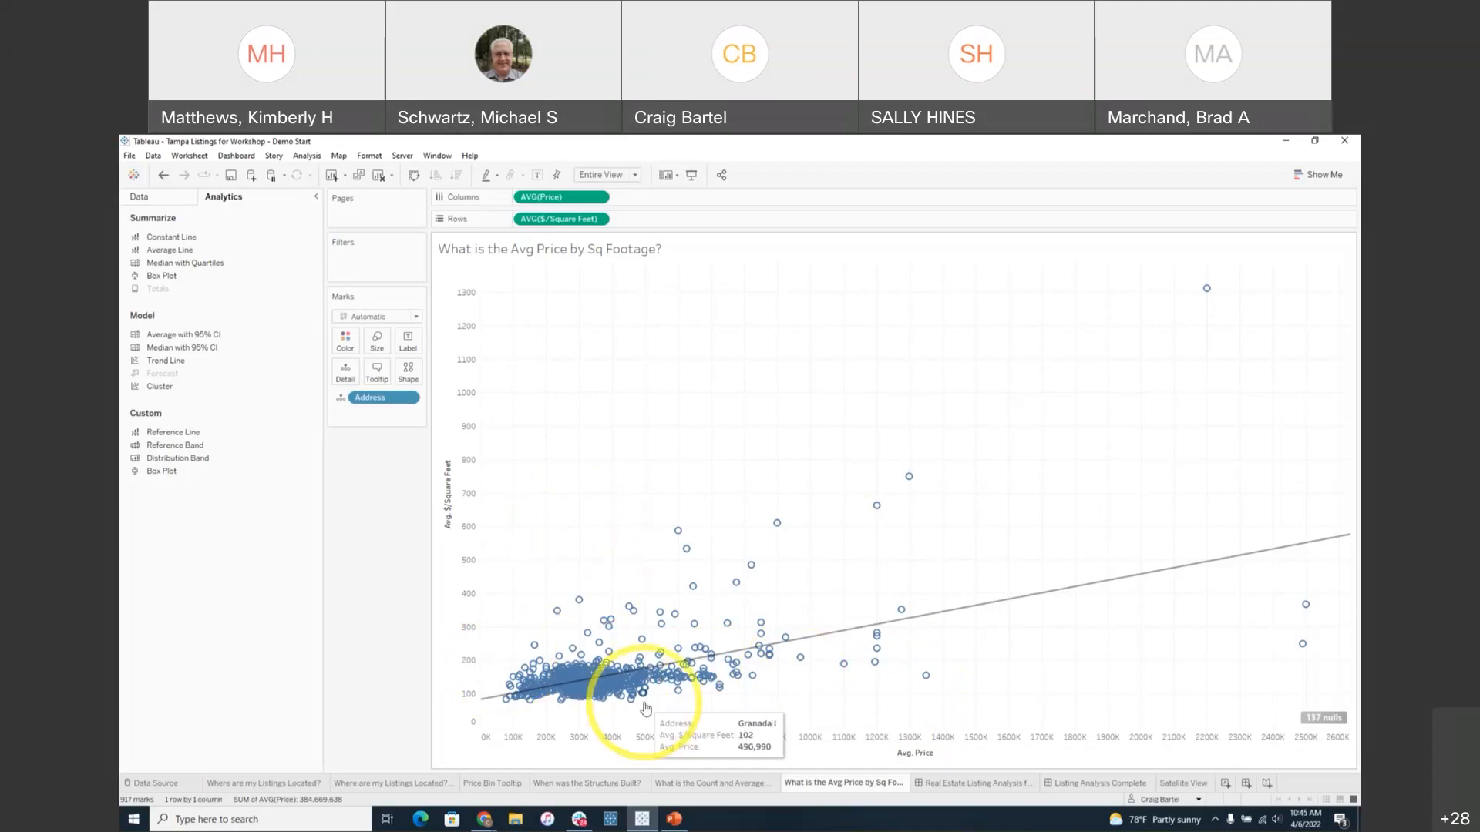
mouse_move(592, 652)
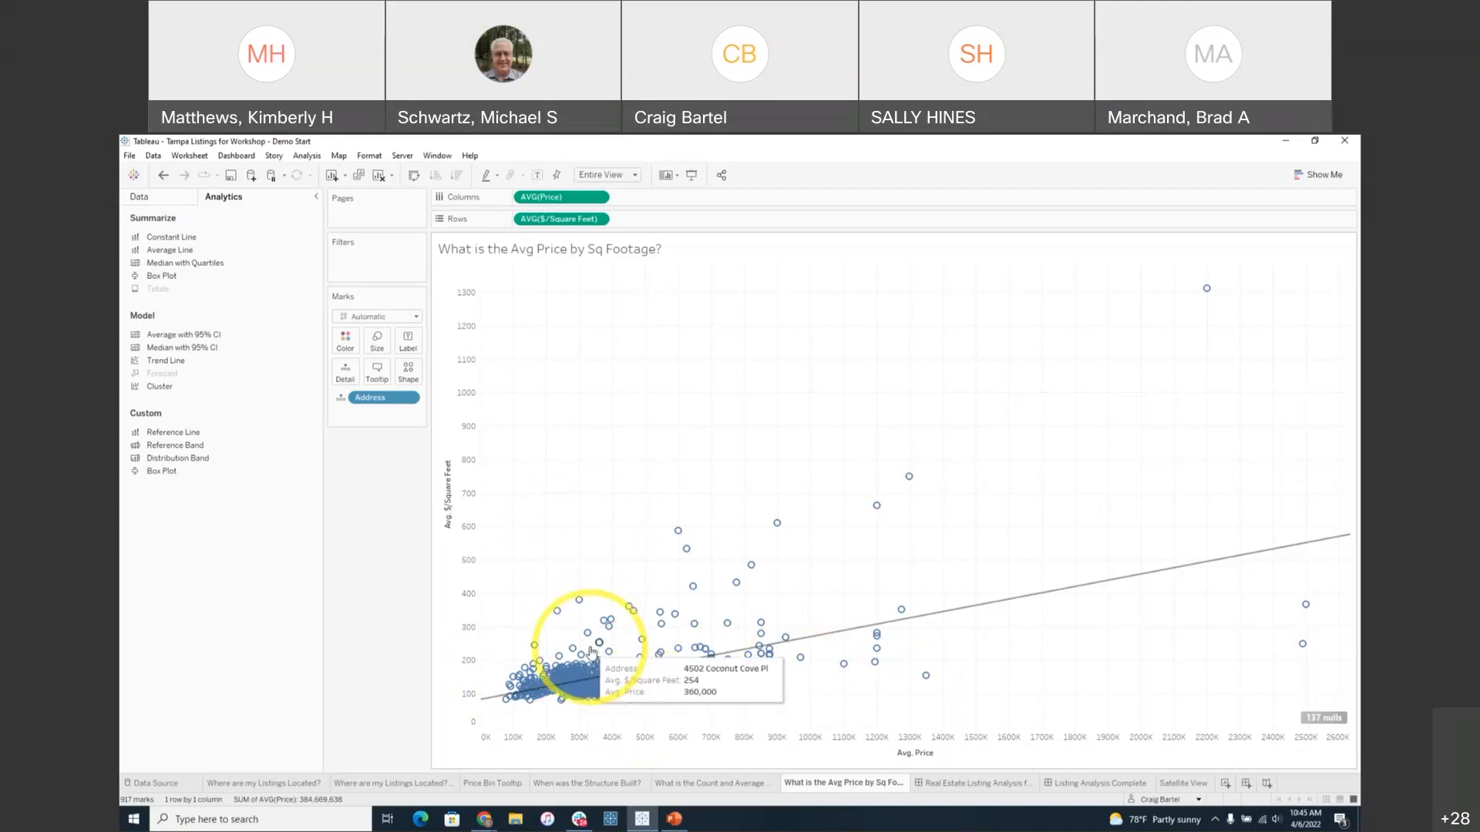
left_click_drag(592, 652, 677, 688)
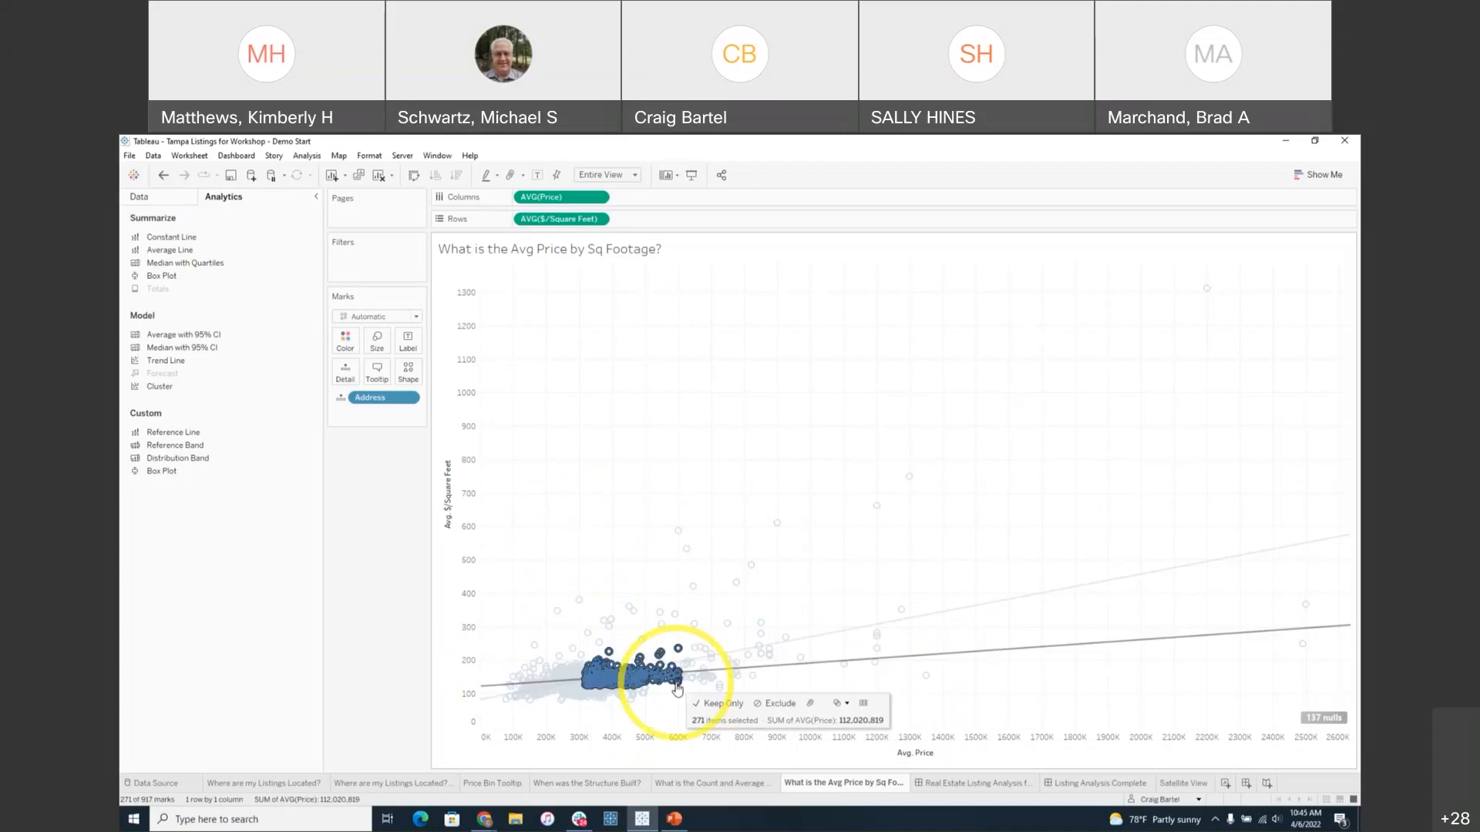
left_click(818, 585)
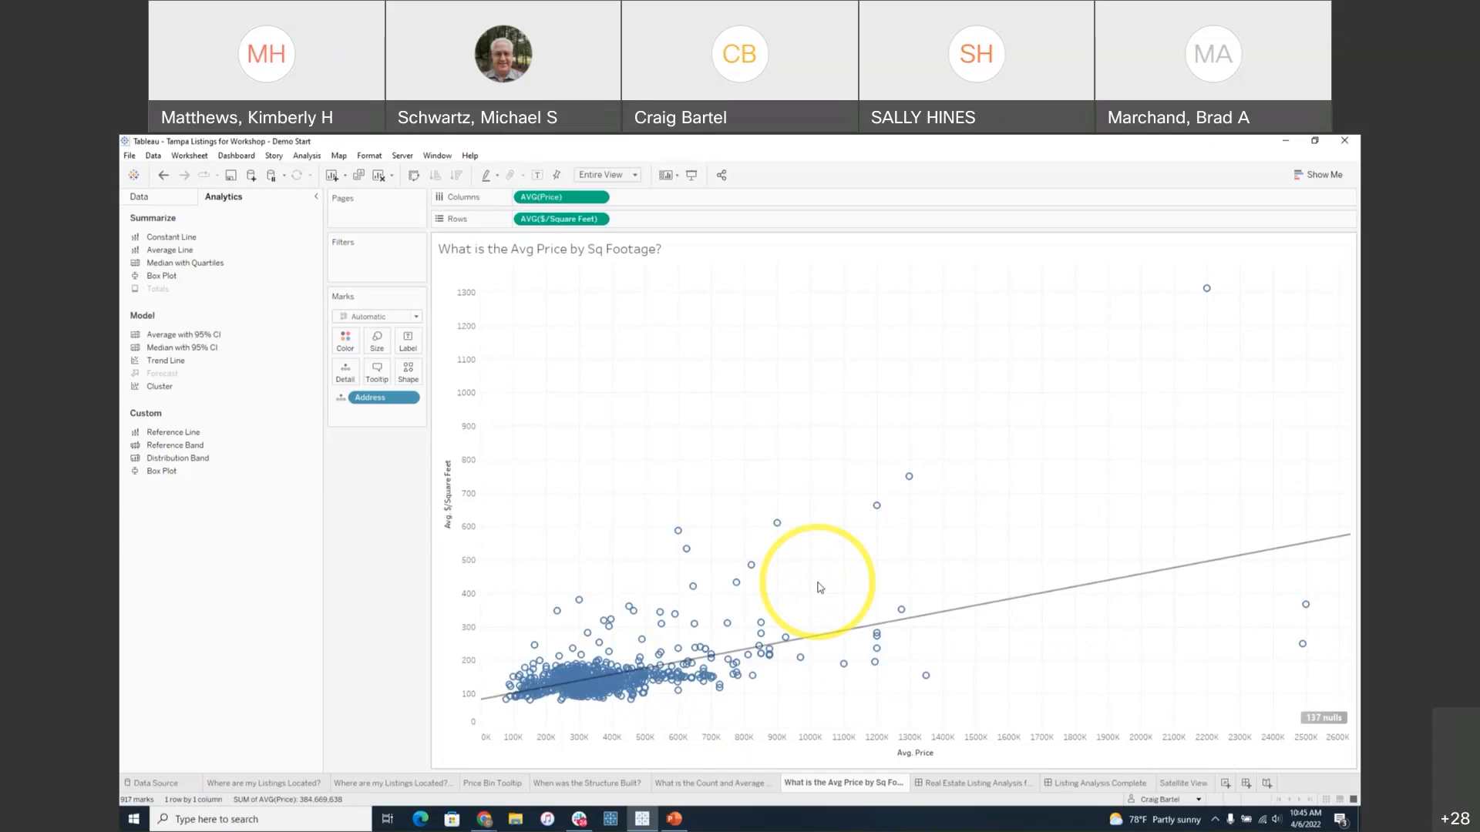
- Color the scatter plot marks by Property Type and examine the trend lines of the individual types
left_click(129, 201)
left_click(254, 423)
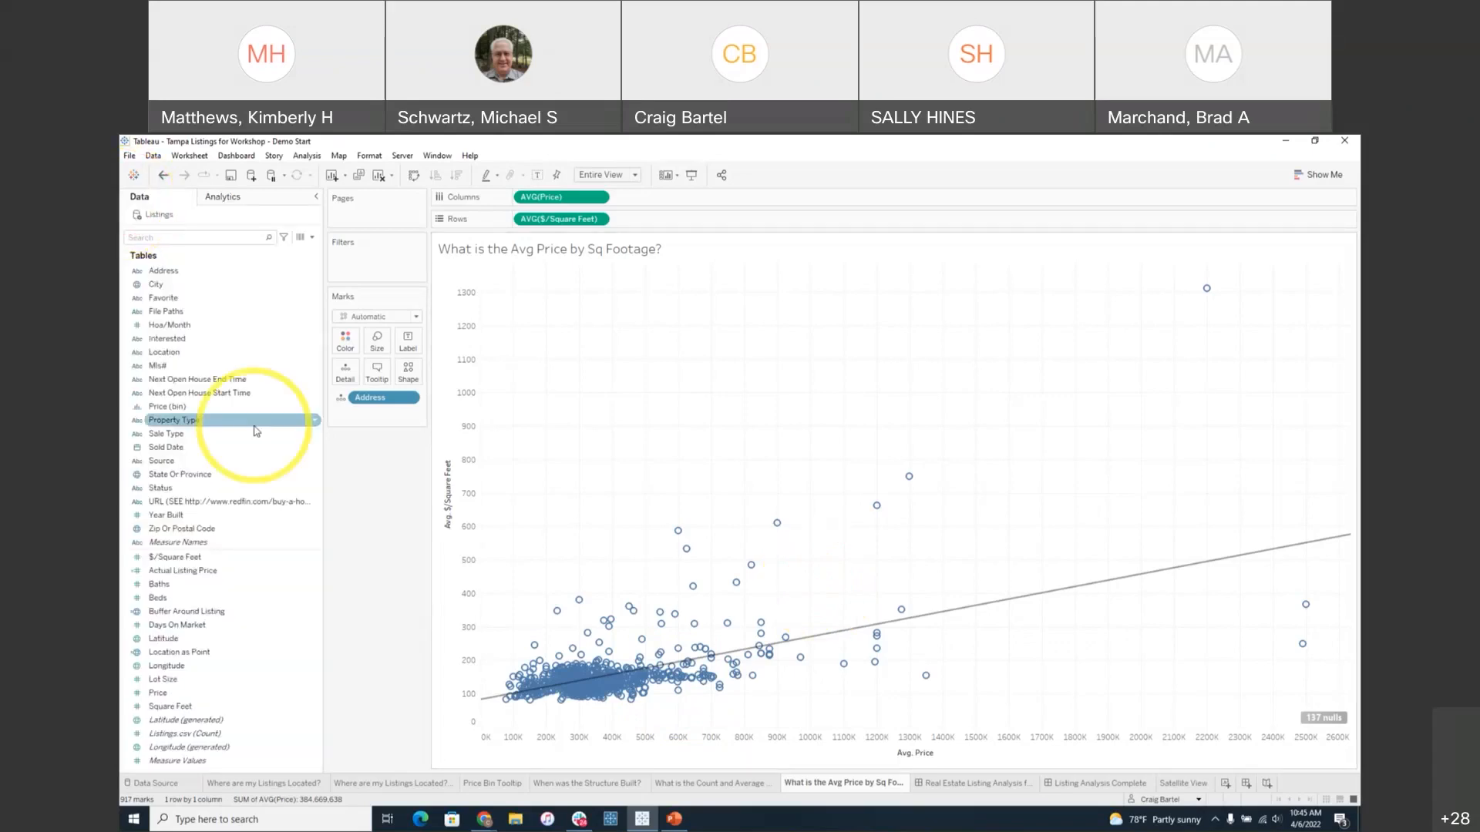
left_click_drag(252, 427, 344, 344)
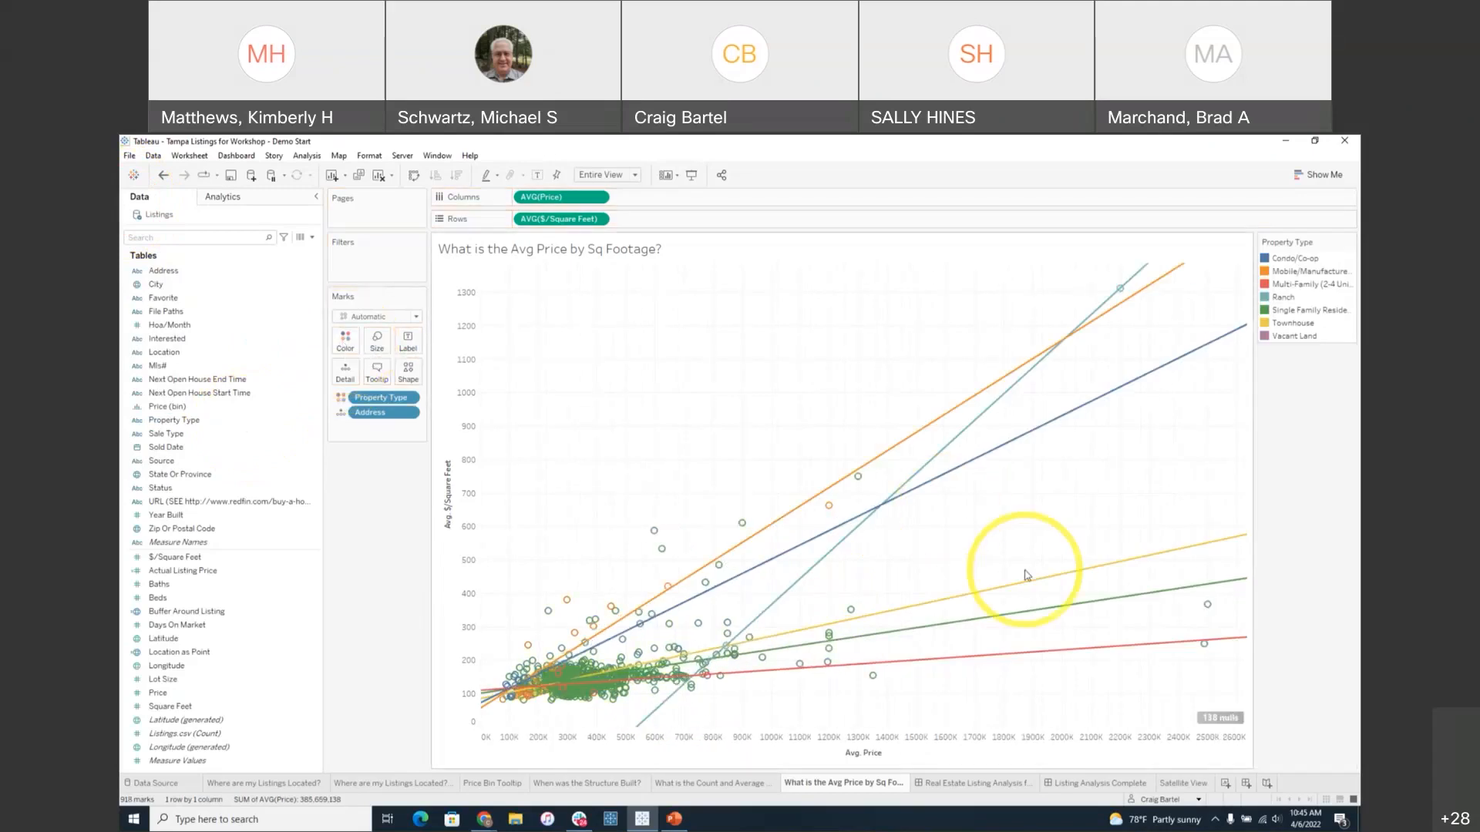
mouse_move(1008, 588)
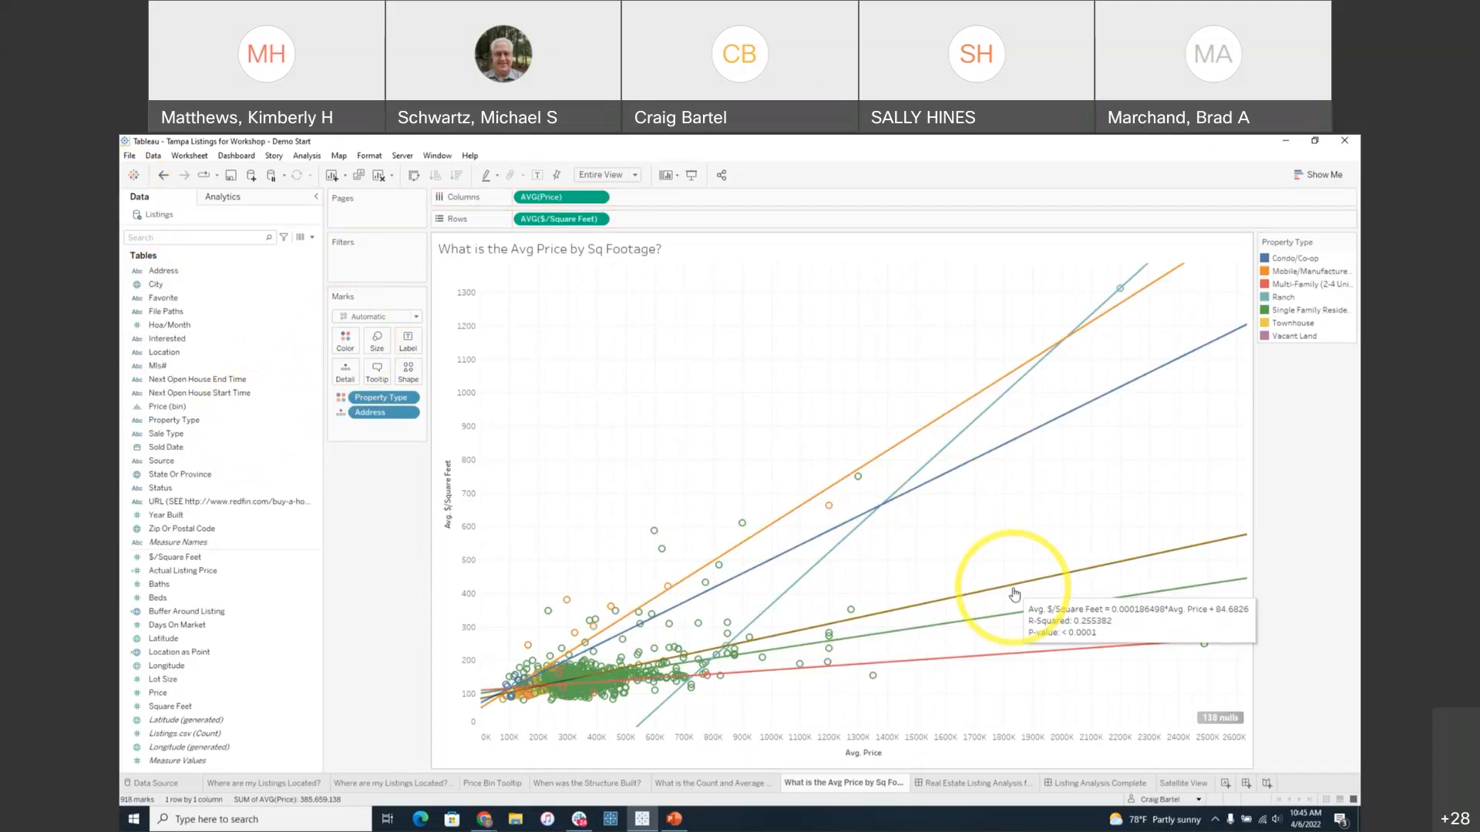
mouse_move(1010, 661)
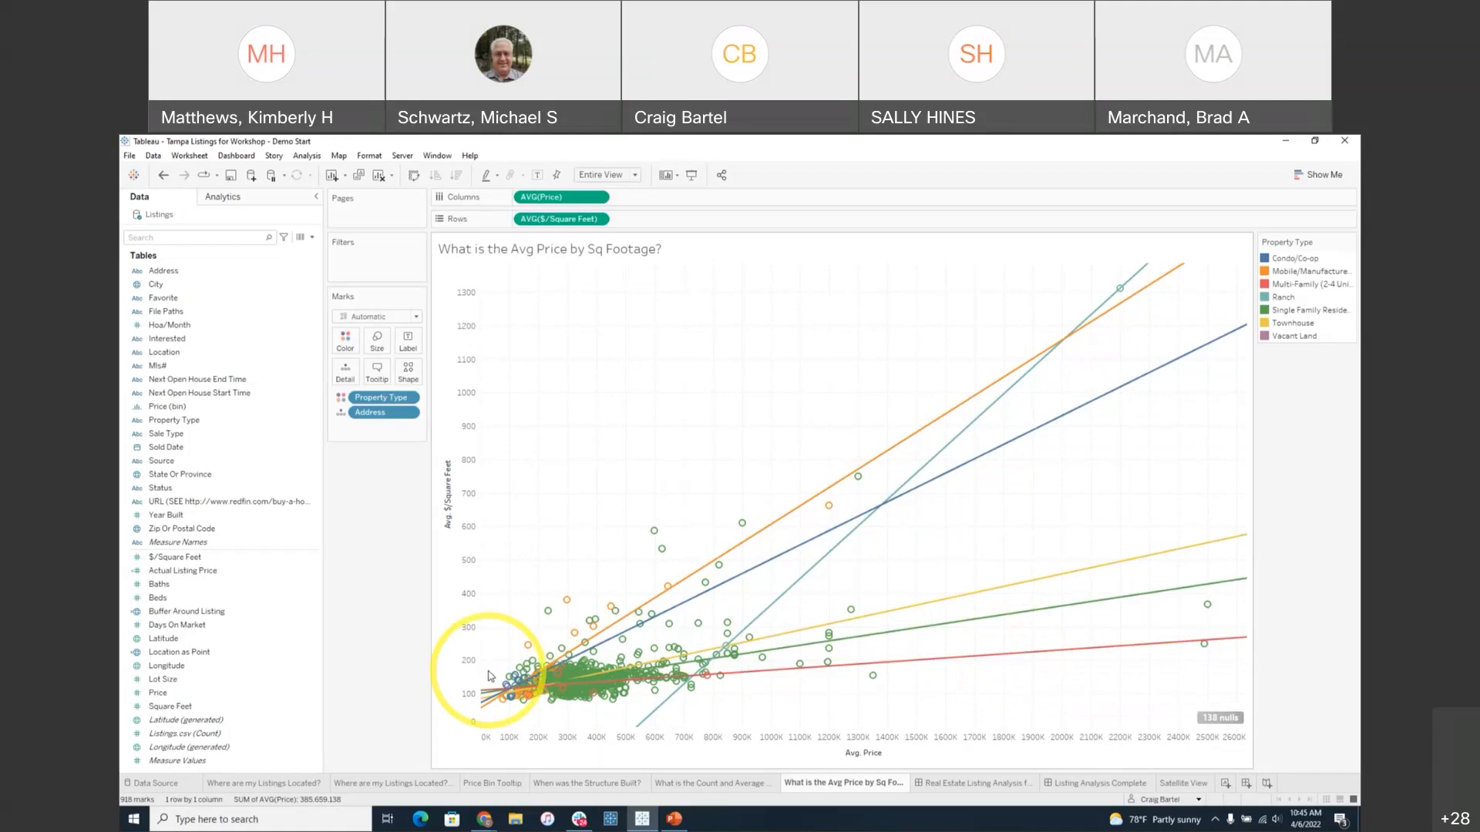
mouse_move(726, 550)
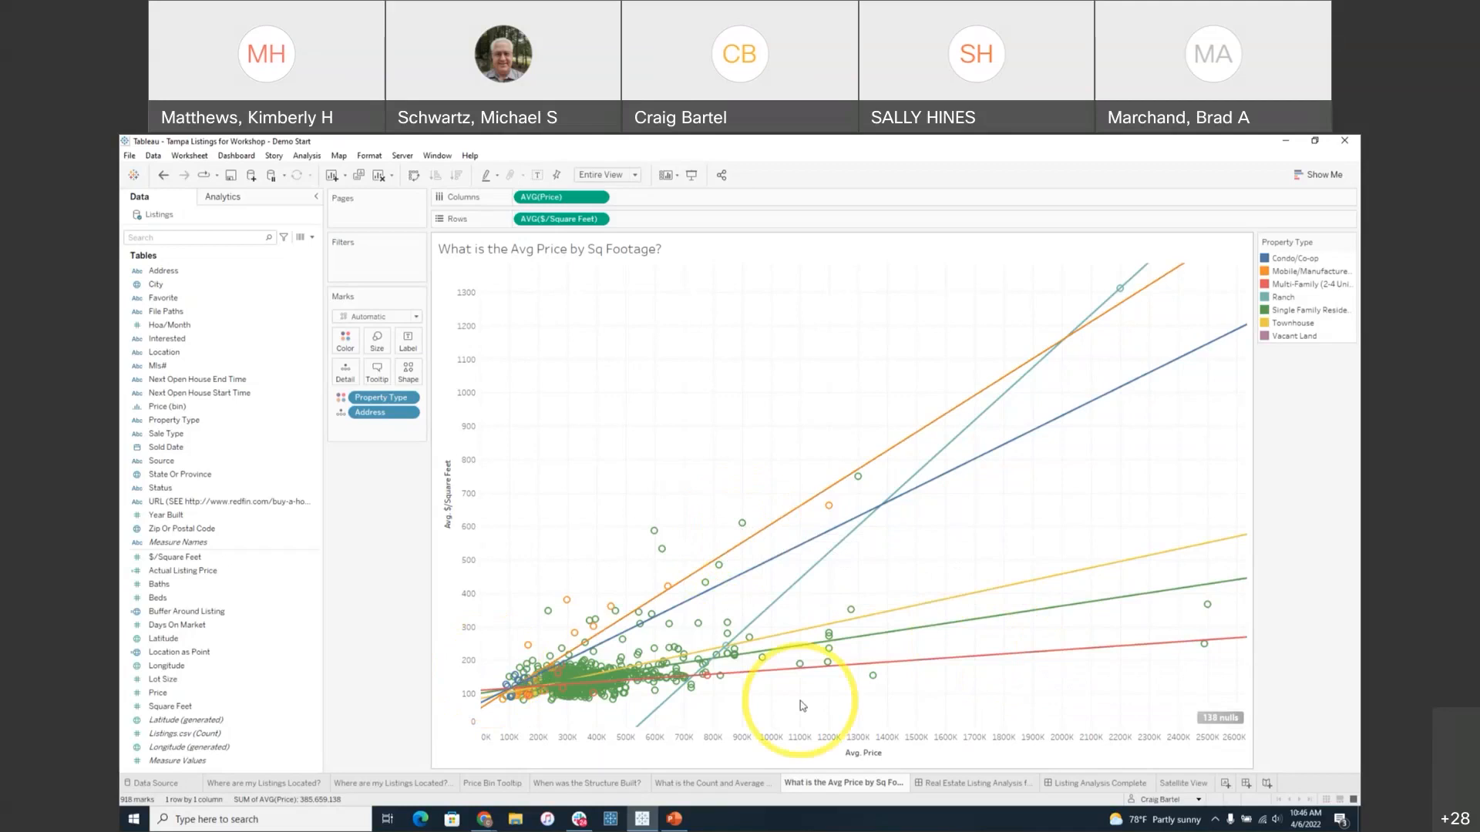
- Highlight the Ranch listings and the Townhouse listings in turn through the Property Type legend
left_click(1284, 297)
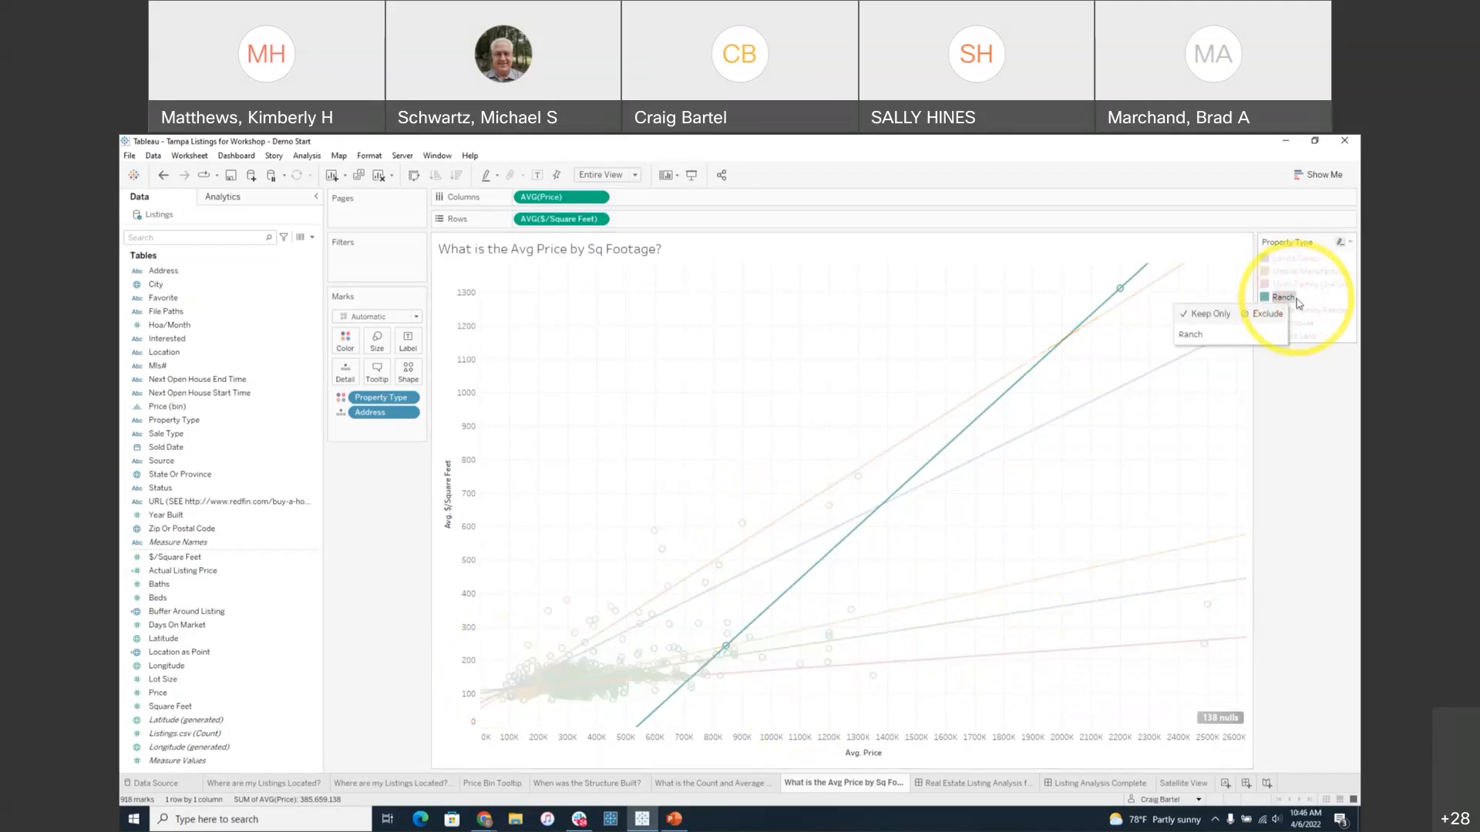
left_click(1298, 302)
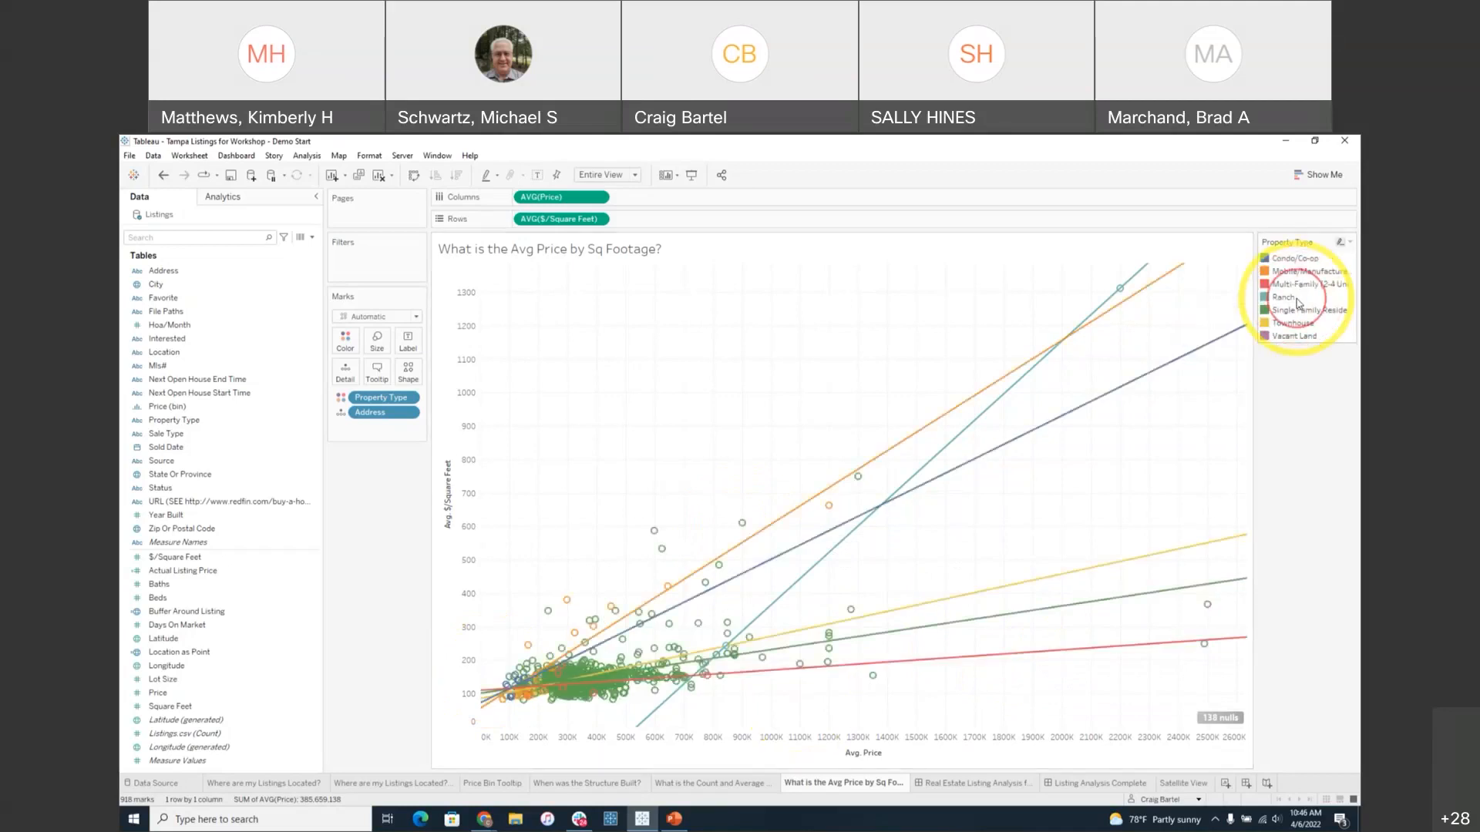
left_click(1302, 324)
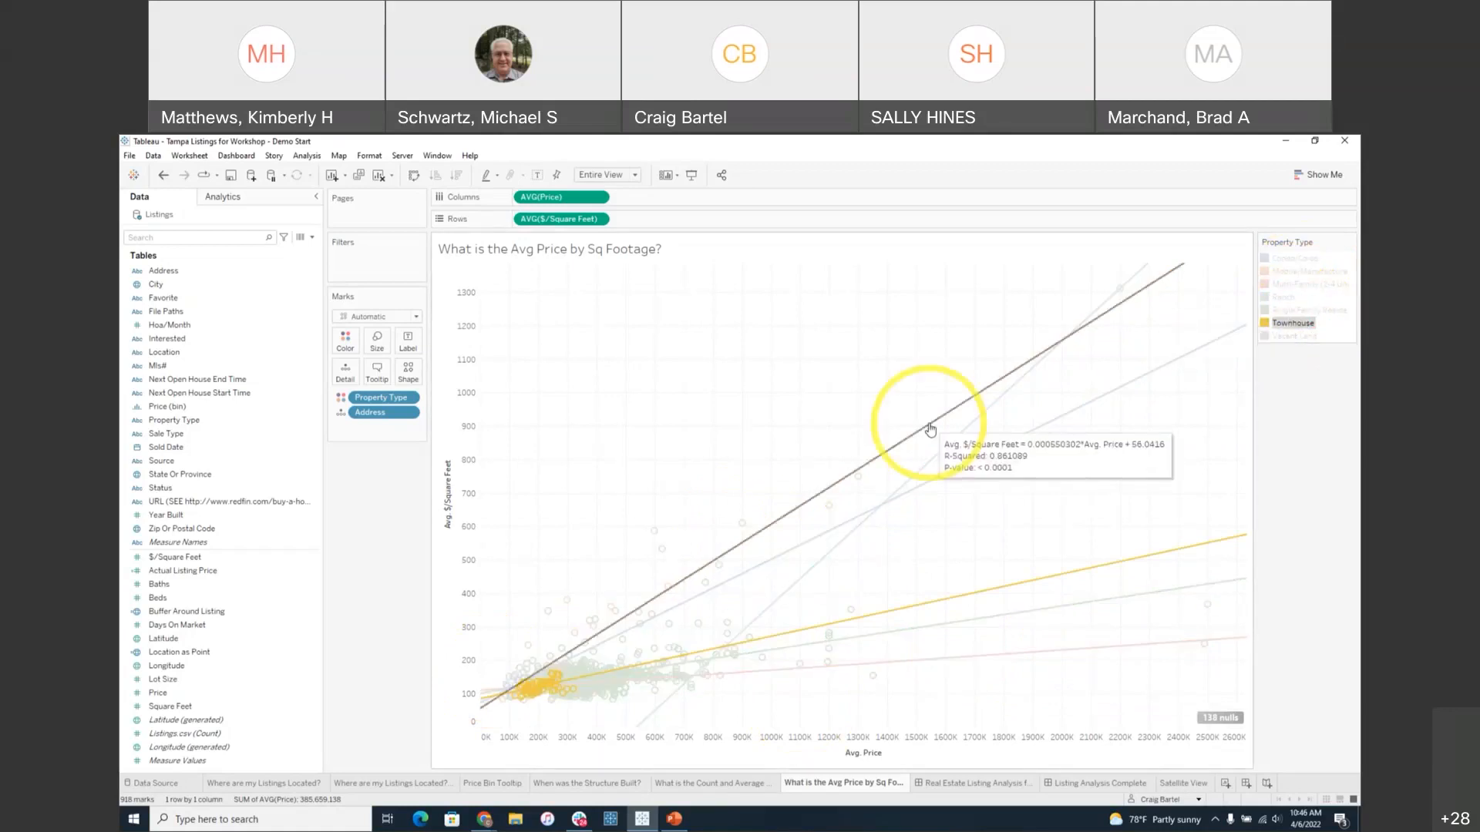
- Replace the separate trend line per property type with a single trend line for all marks
left_click(928, 426)
left_click(952, 425)
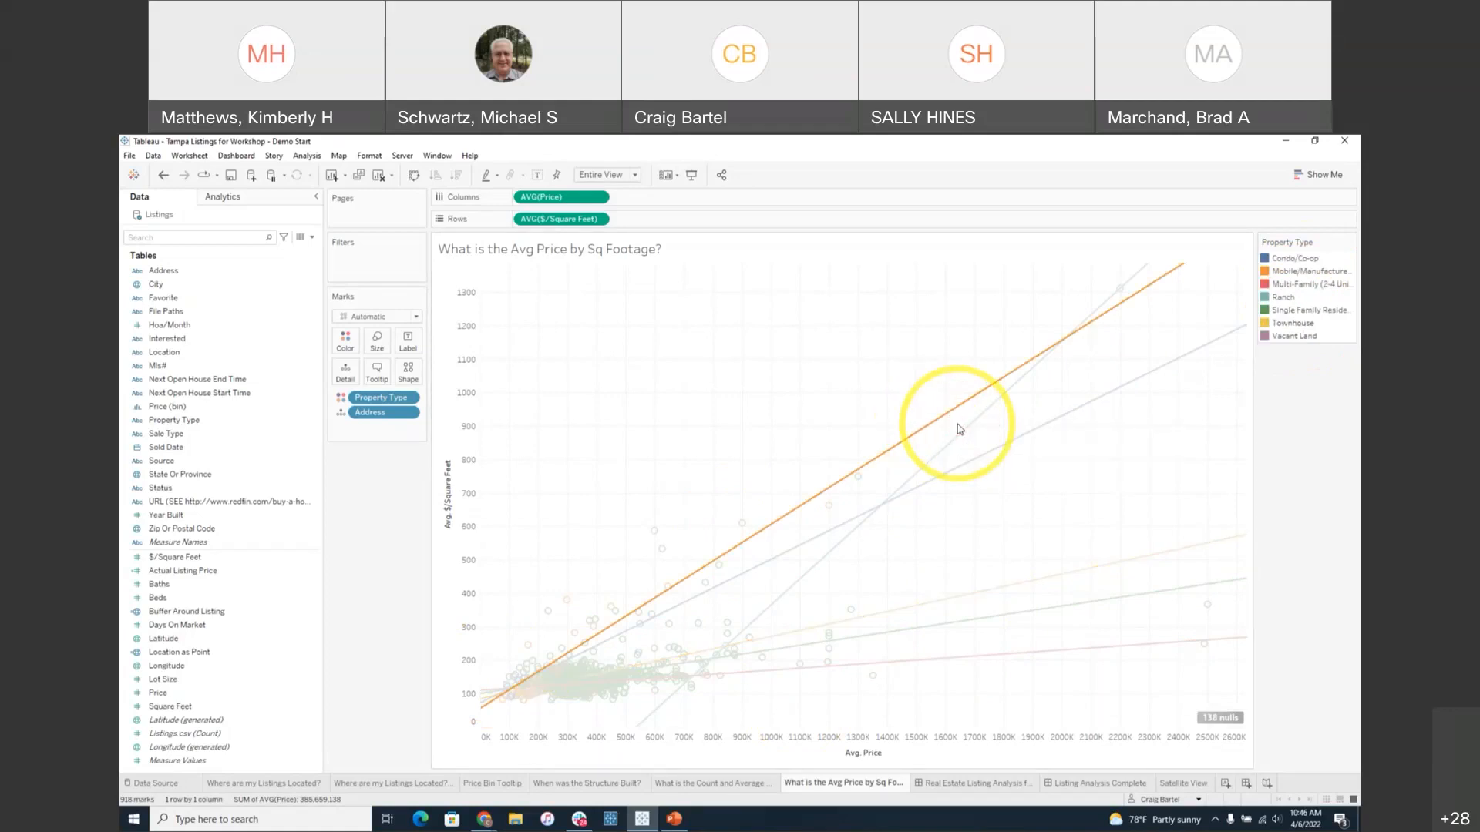
left_click(601, 556)
left_click(871, 592)
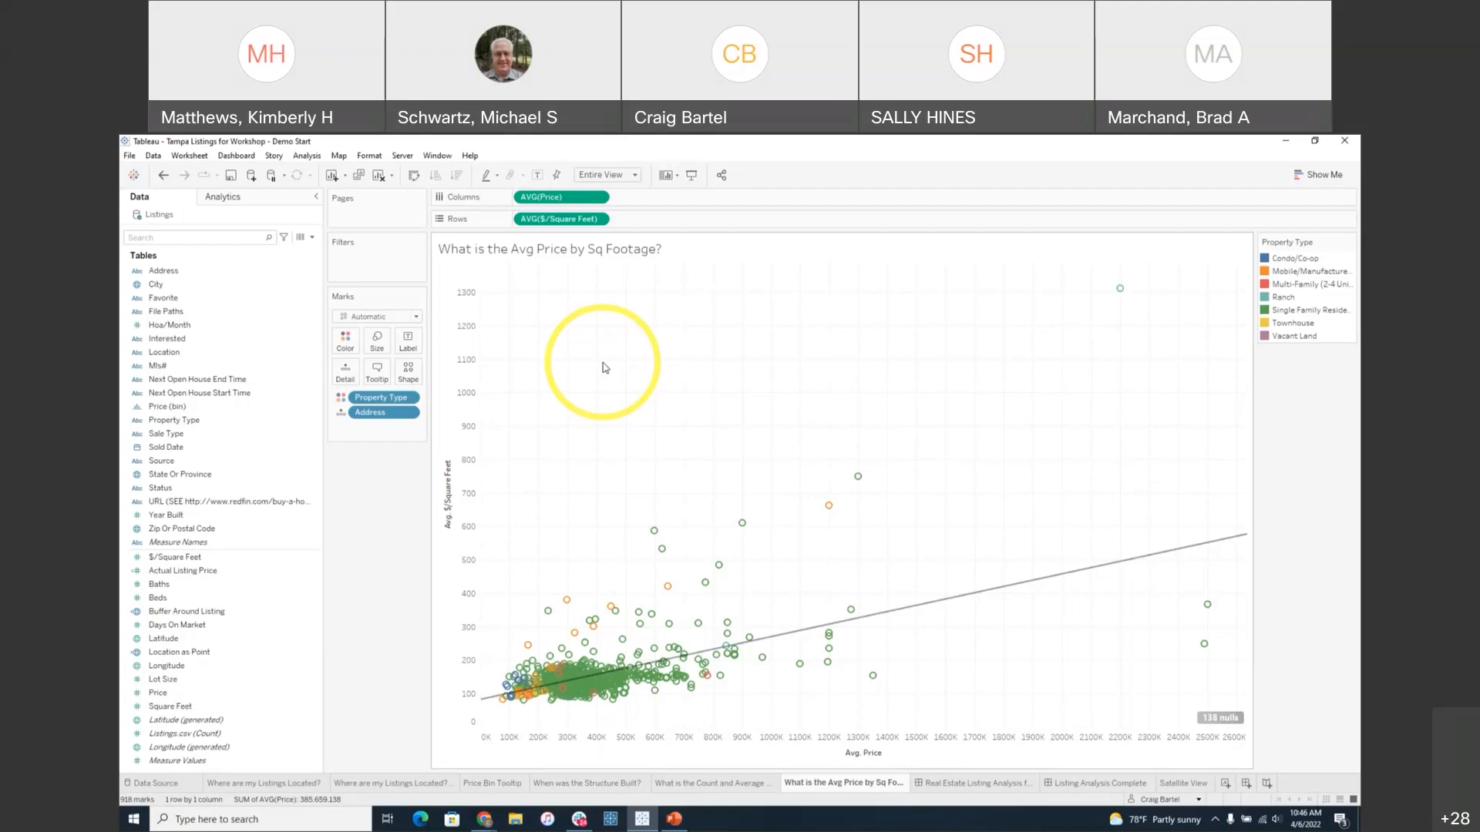
- On the Real Estate Listing Analysis dashboard, place the Where are my Listings Located? map with What is the Count and Average Price by Zip? beside it
left_click(969, 784)
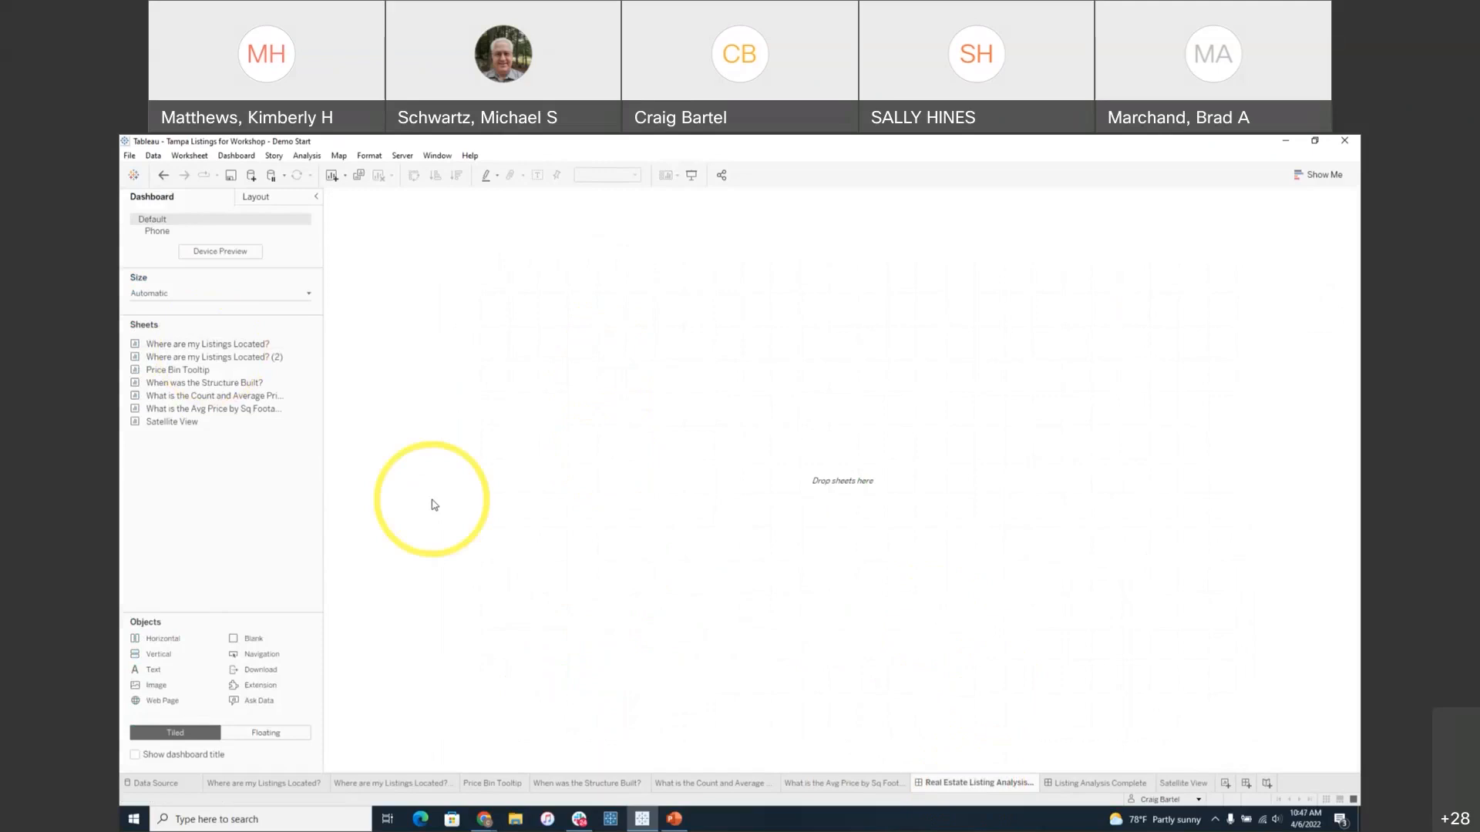
left_click_drag(239, 344, 509, 573)
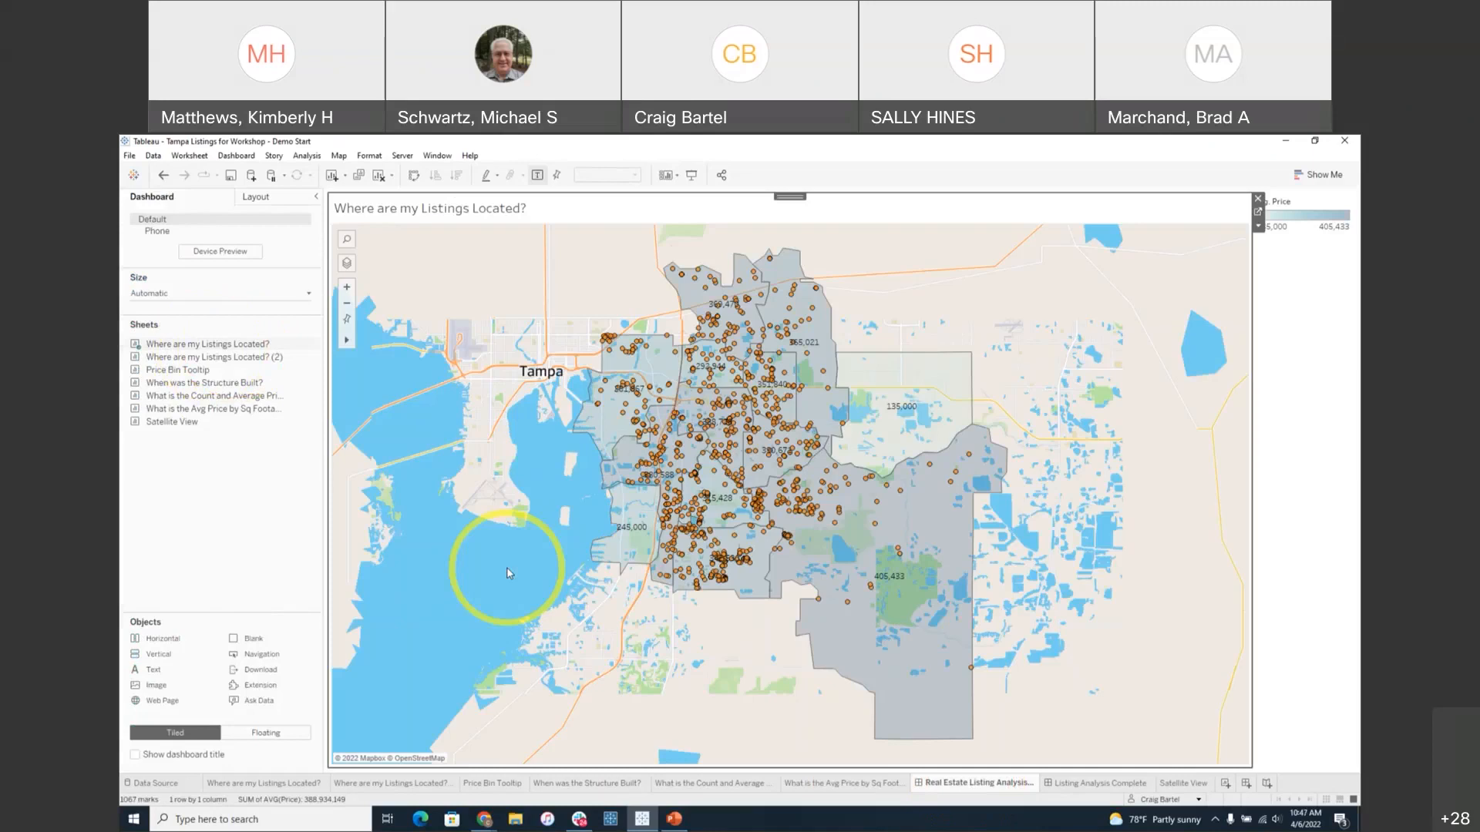
left_click_drag(218, 374, 1046, 450)
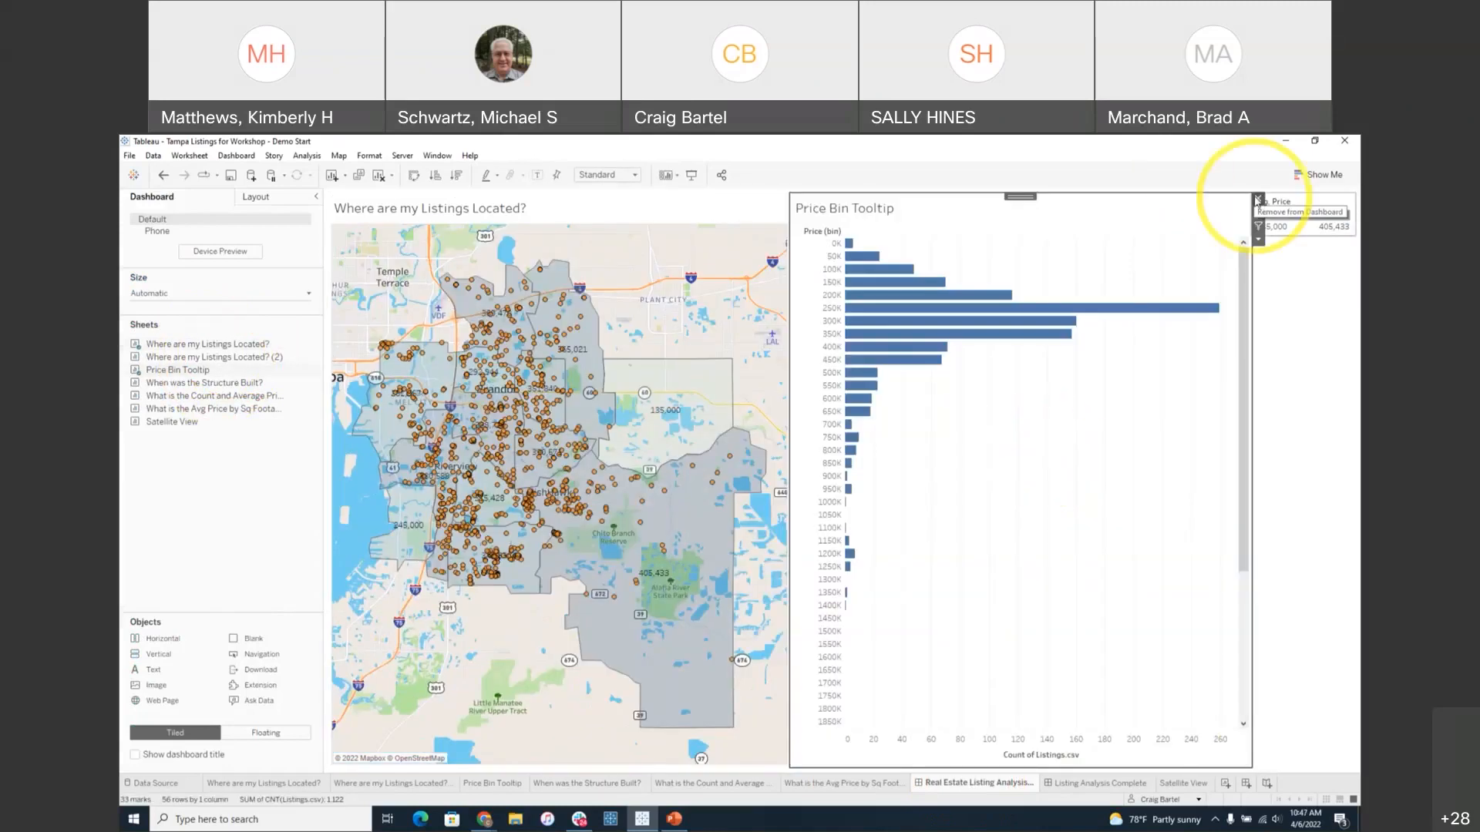
left_click(1258, 200)
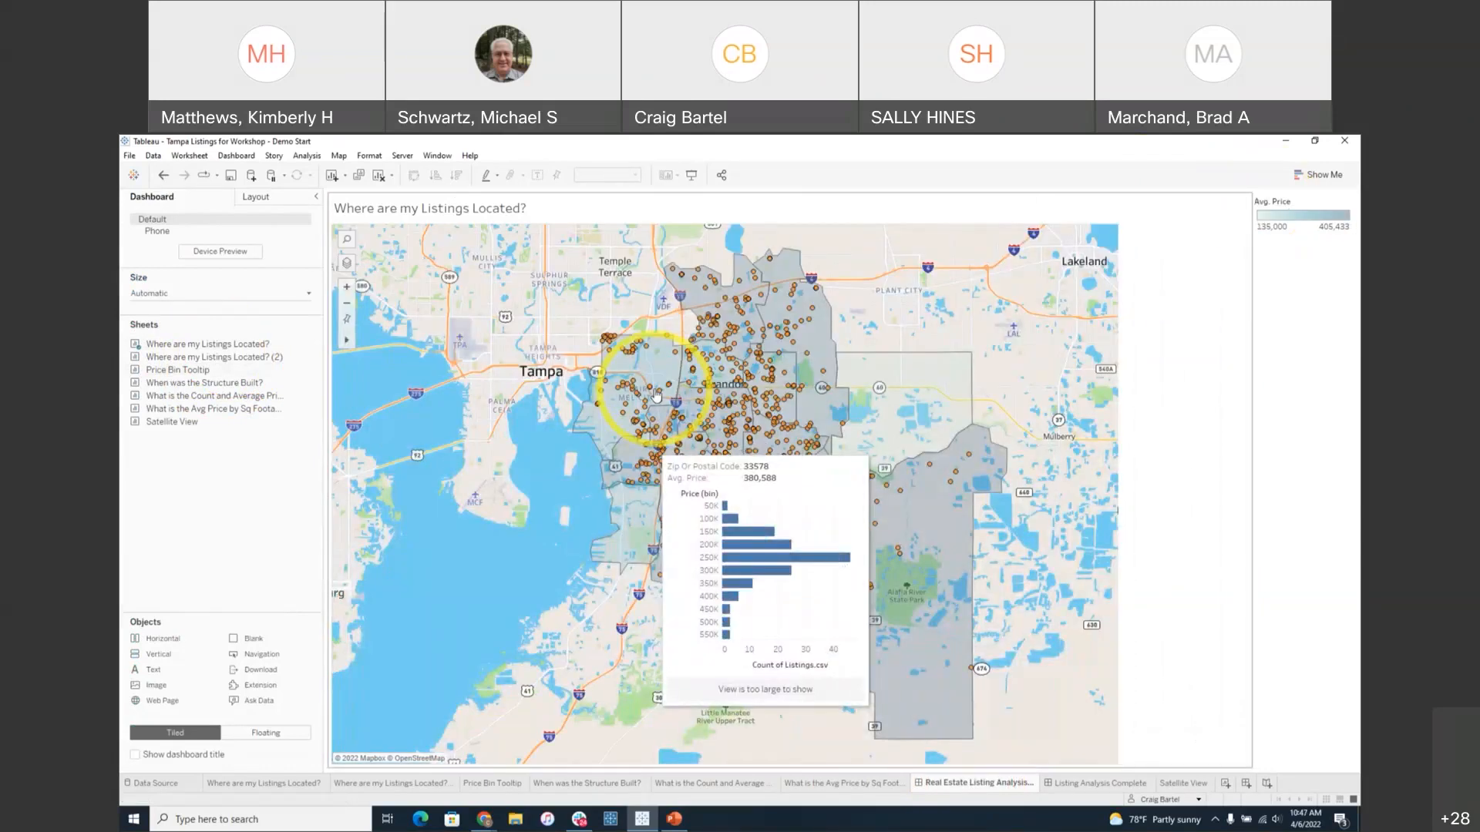
left_click(231, 398)
left_click_drag(231, 398, 938, 420)
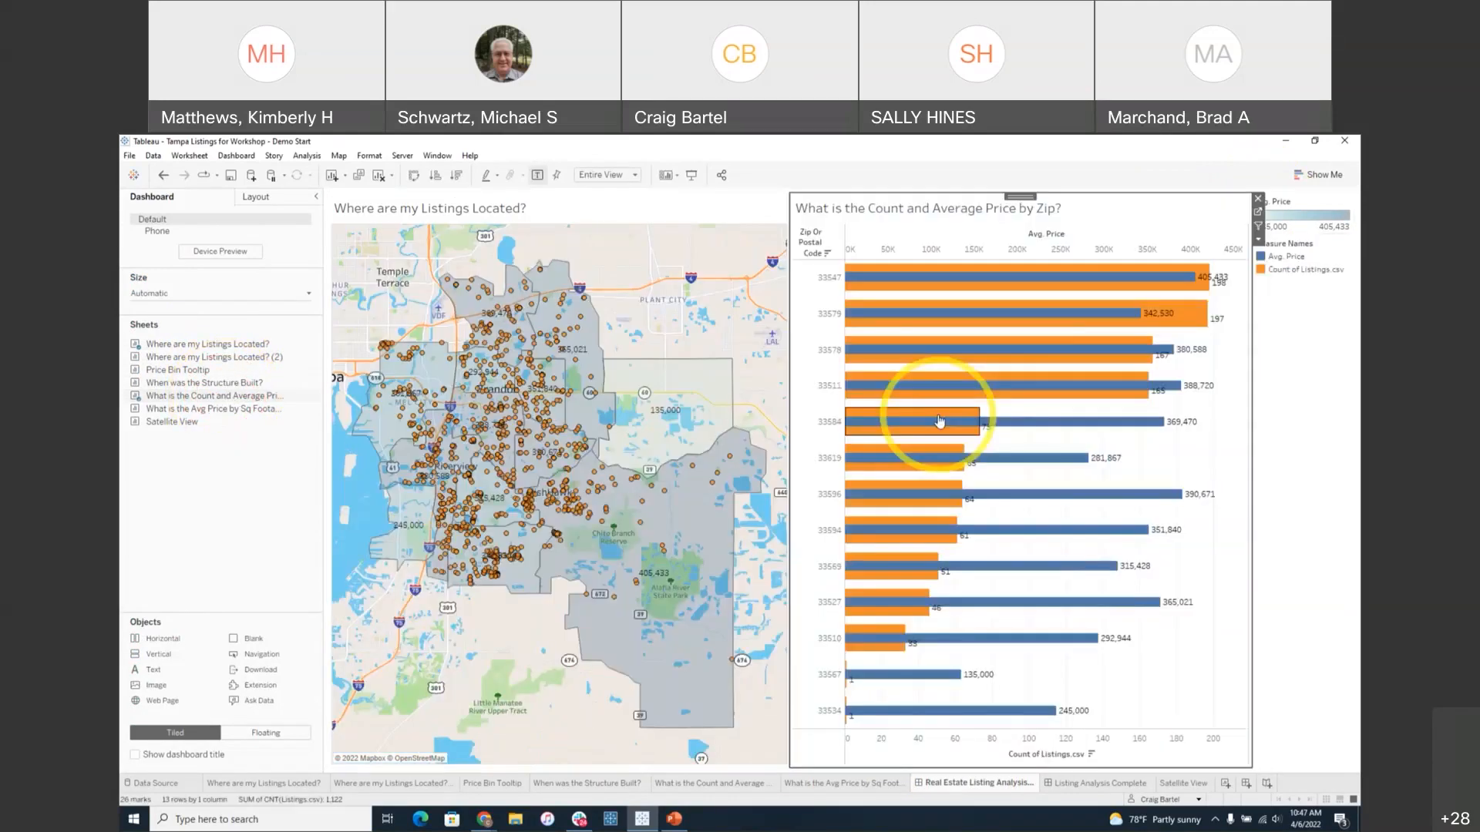
- Add What is the Avg Price by Sq Footage? below the map and When was the Structure Built? below the zip code bar chart
left_click(217, 410)
left_click_drag(218, 410, 595, 628)
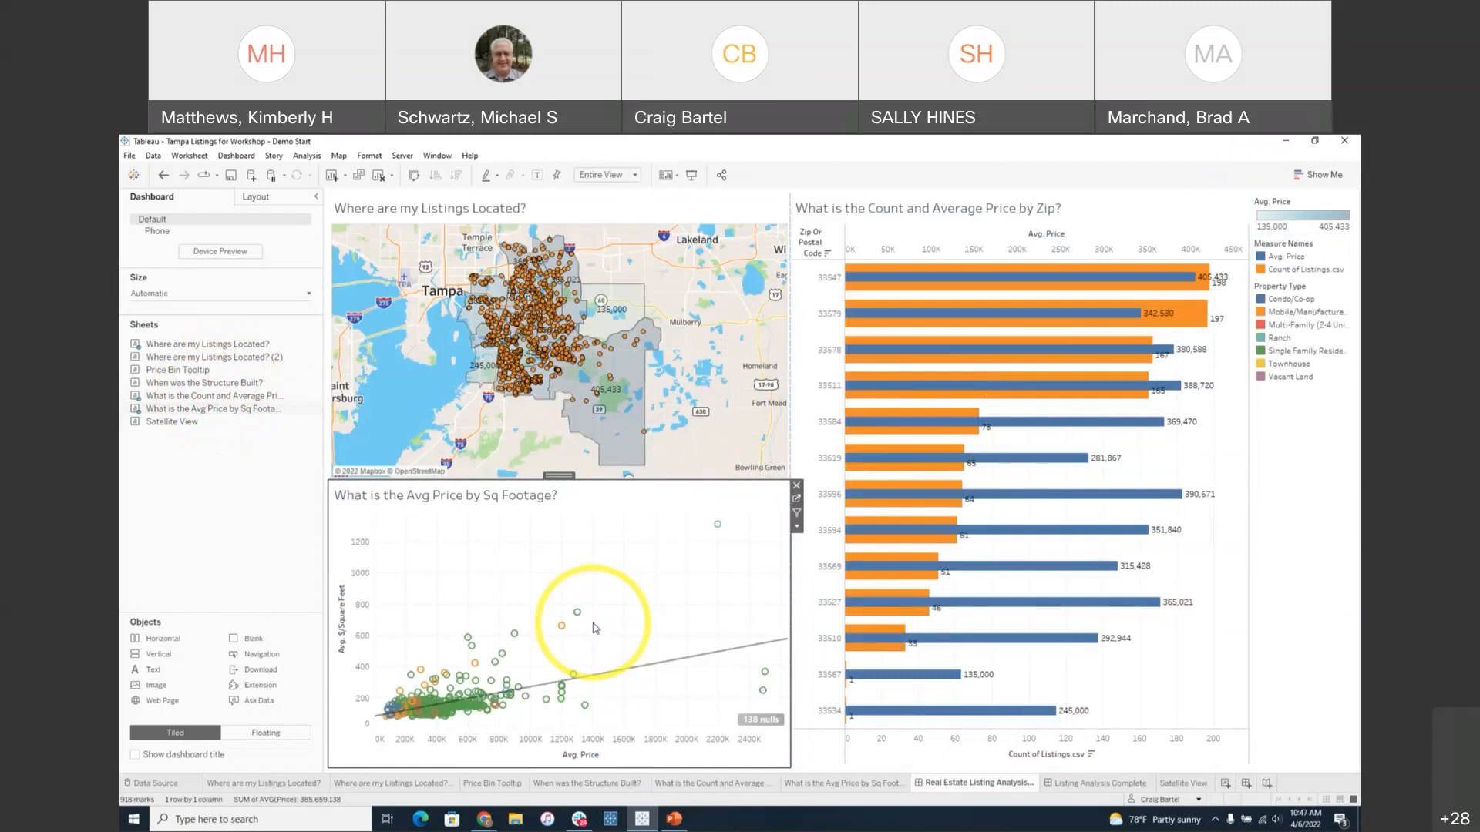
left_click(207, 383)
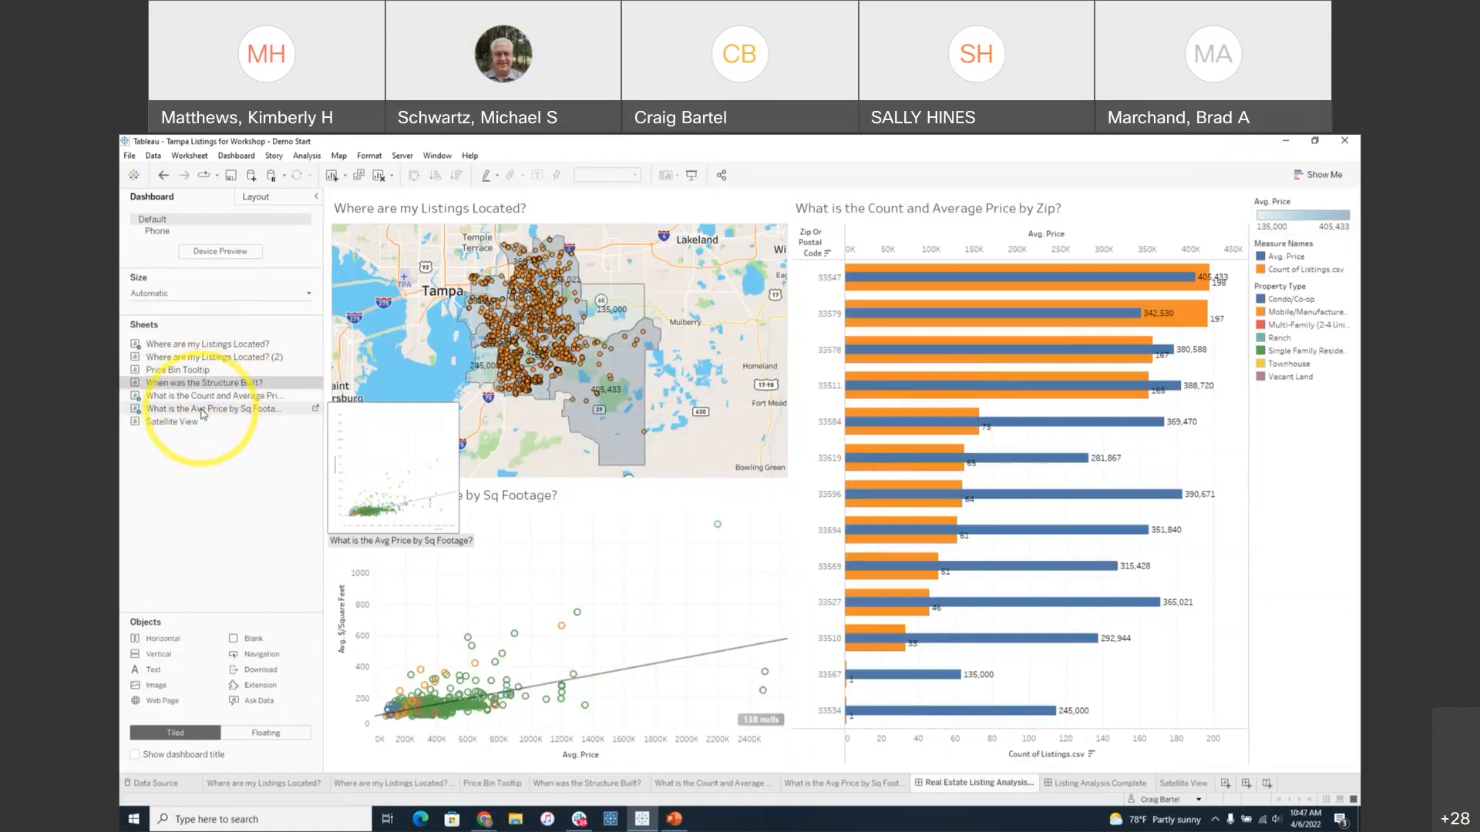
left_click_drag(202, 410, 1093, 711)
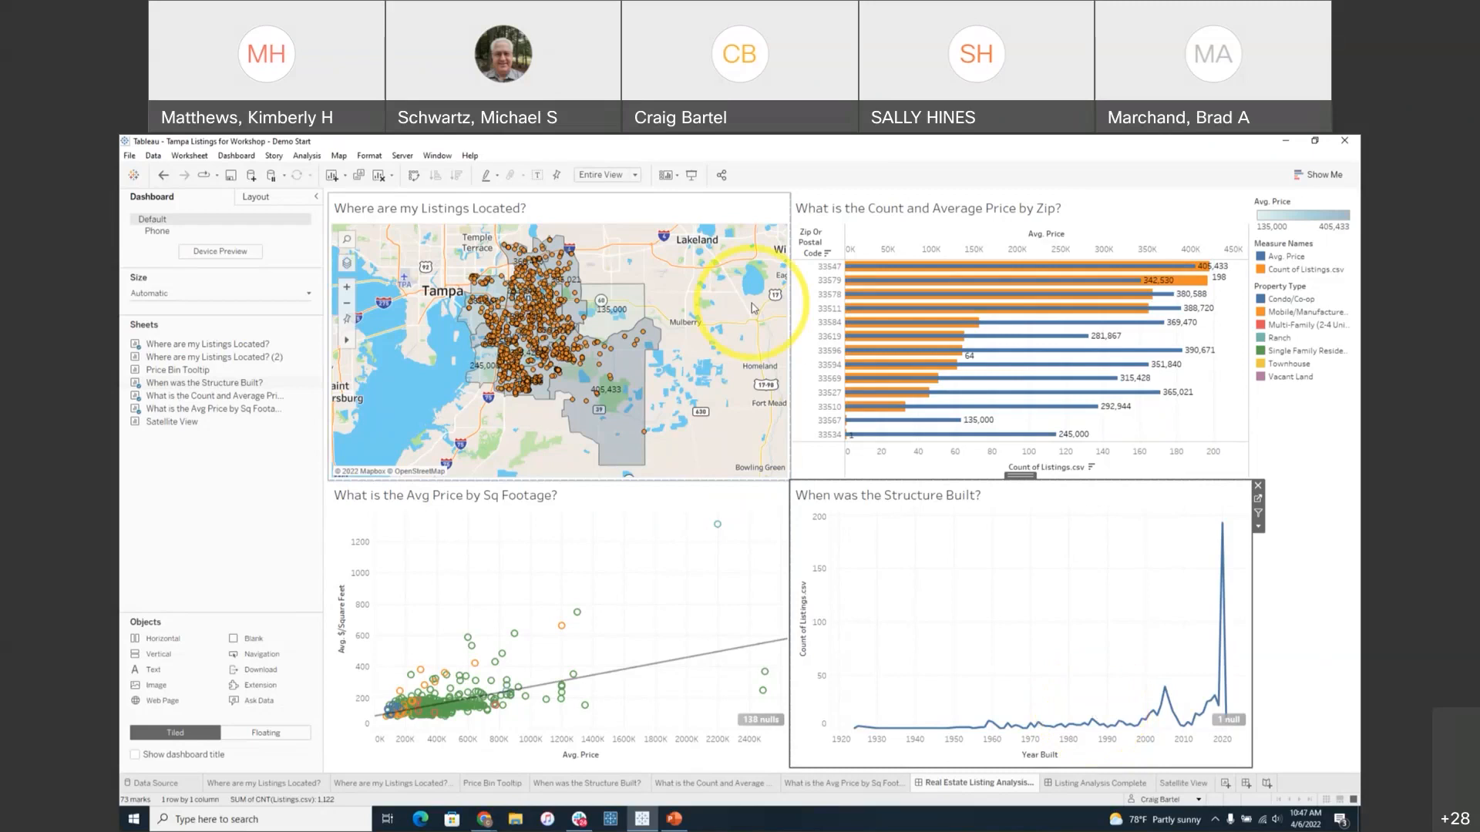
- Use the When was the Structure Built? chart as a filter, select the years from about 2008 onward and check the filtered zip code bars
left_click(1259, 514)
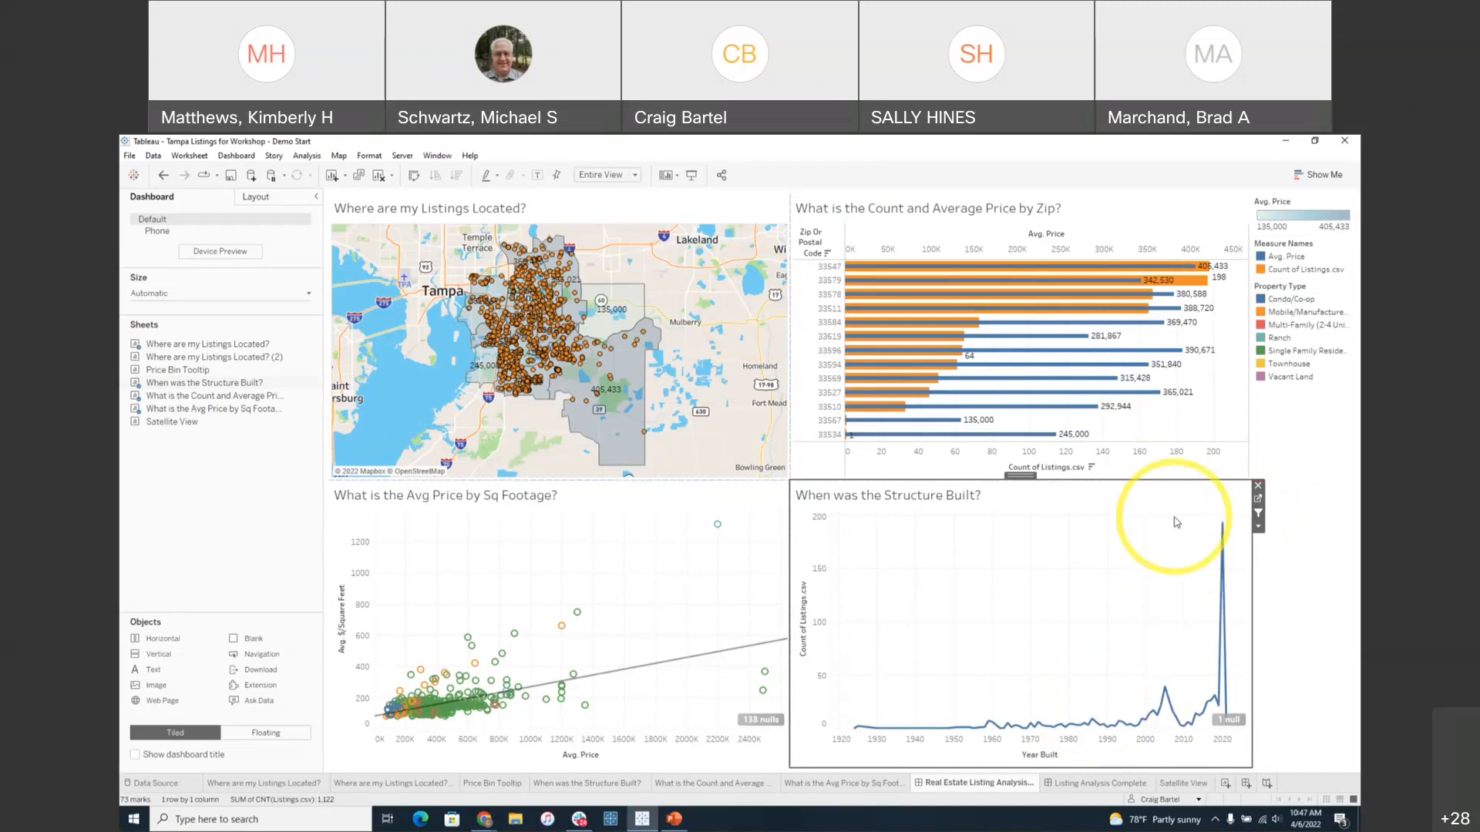
left_click_drag(1177, 522, 1242, 761)
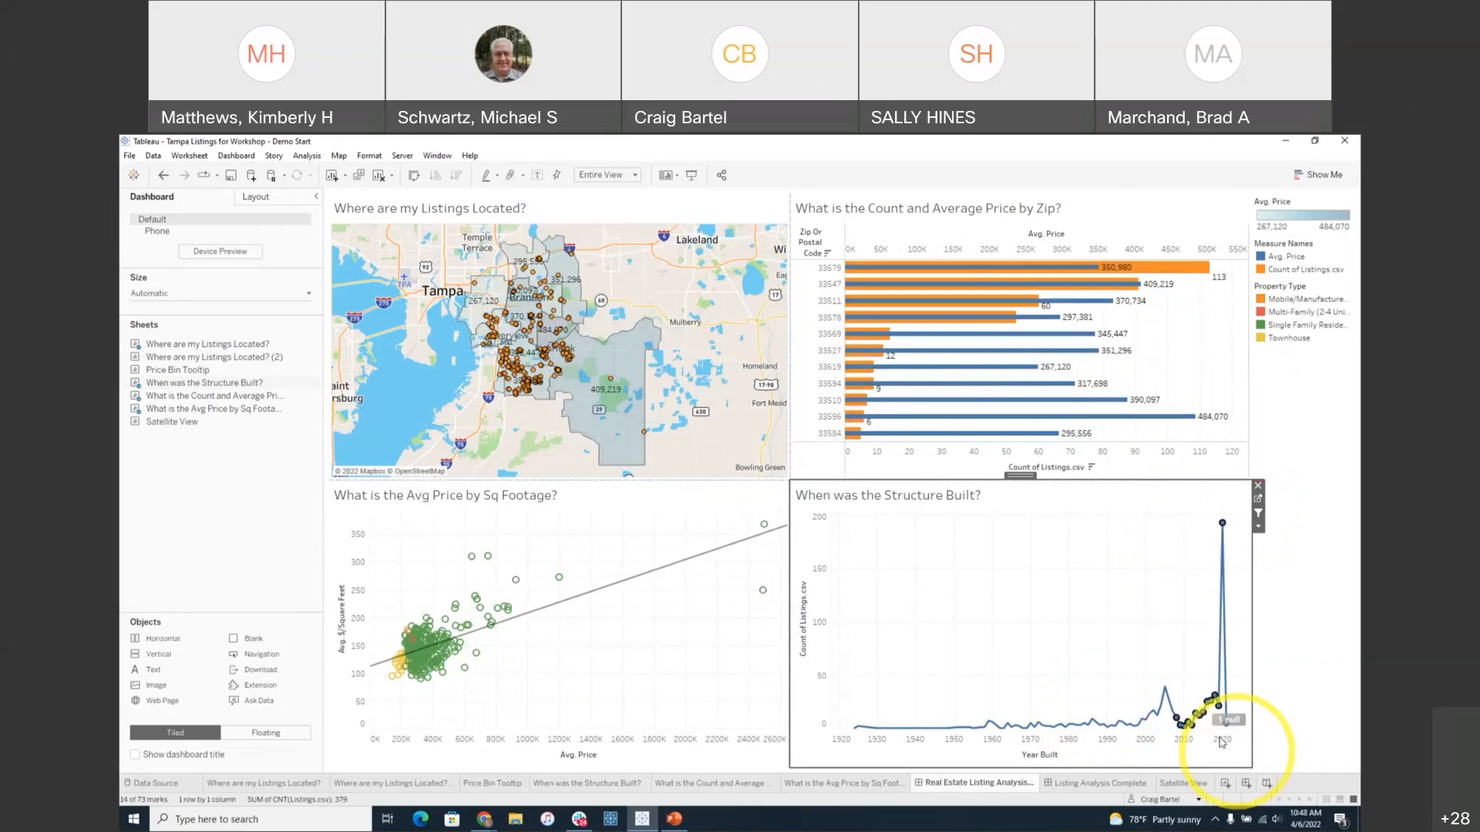
mouse_move(1016, 378)
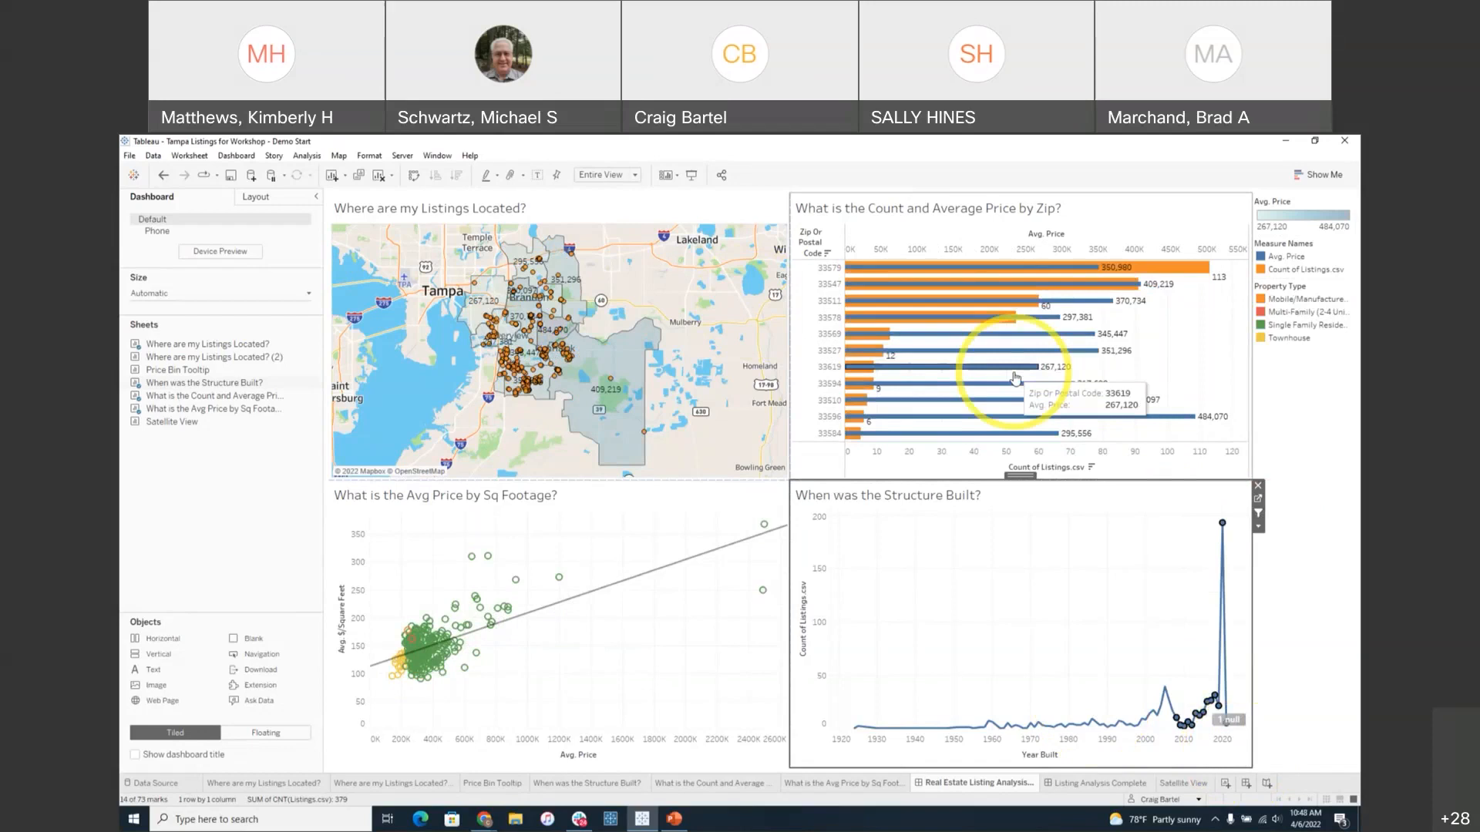
mouse_move(1063, 333)
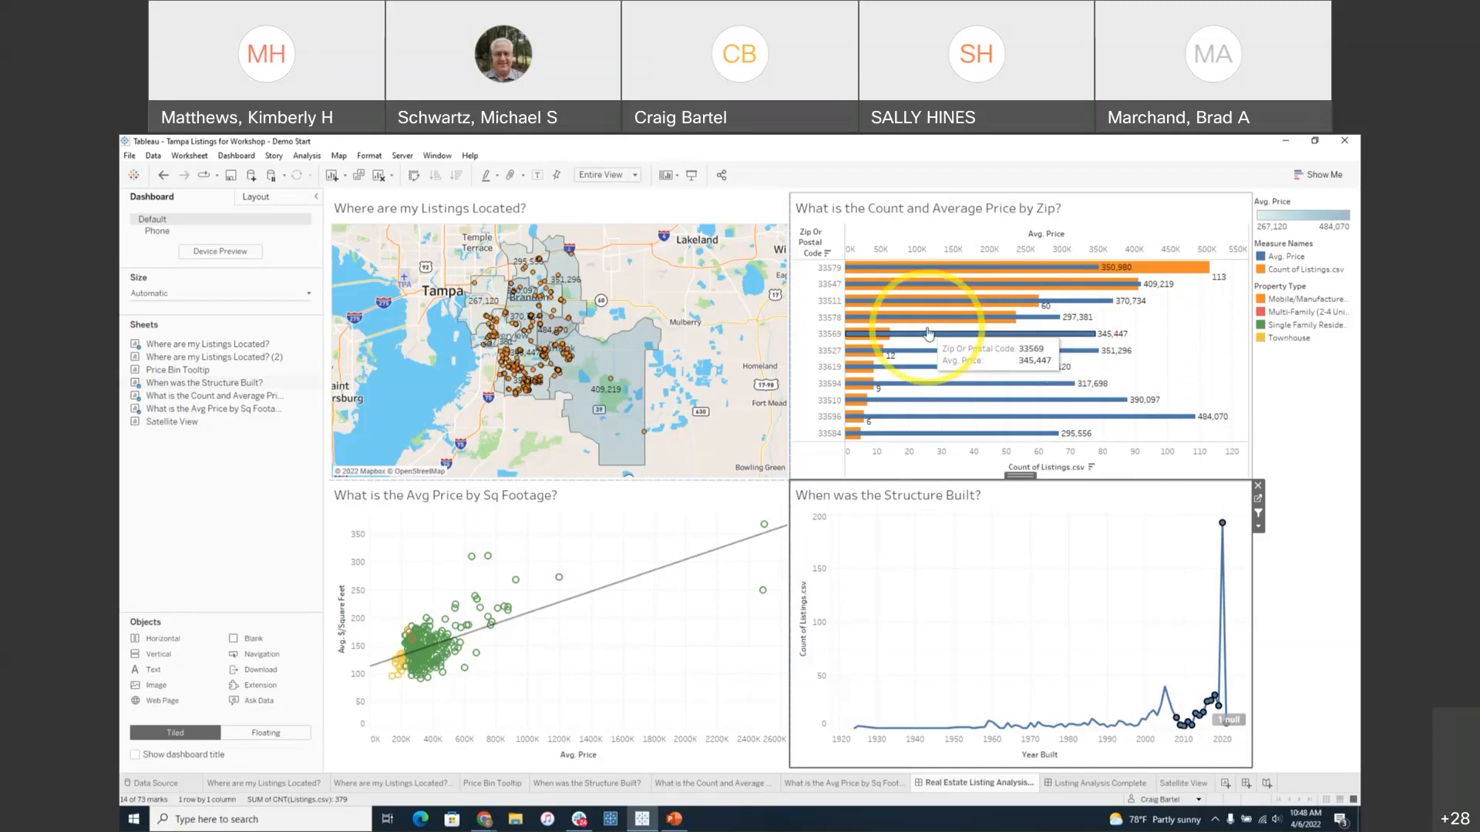
- Select zip codes 33511, 33578 and 33569 in the Count and Average Price by Zip chart and use that chart as a filter
left_click(829, 300)
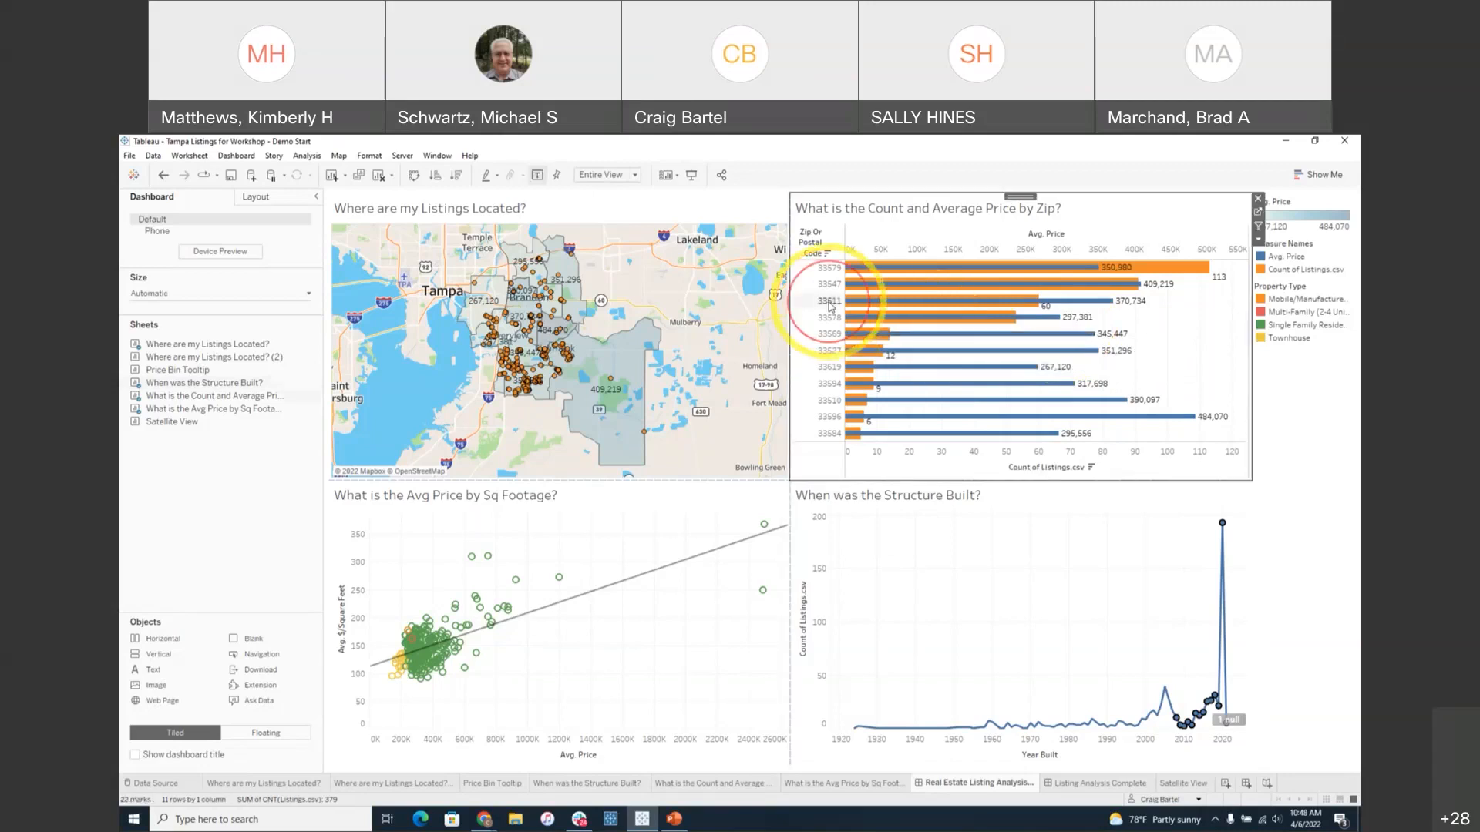
left_click(827, 321, "ctrl")
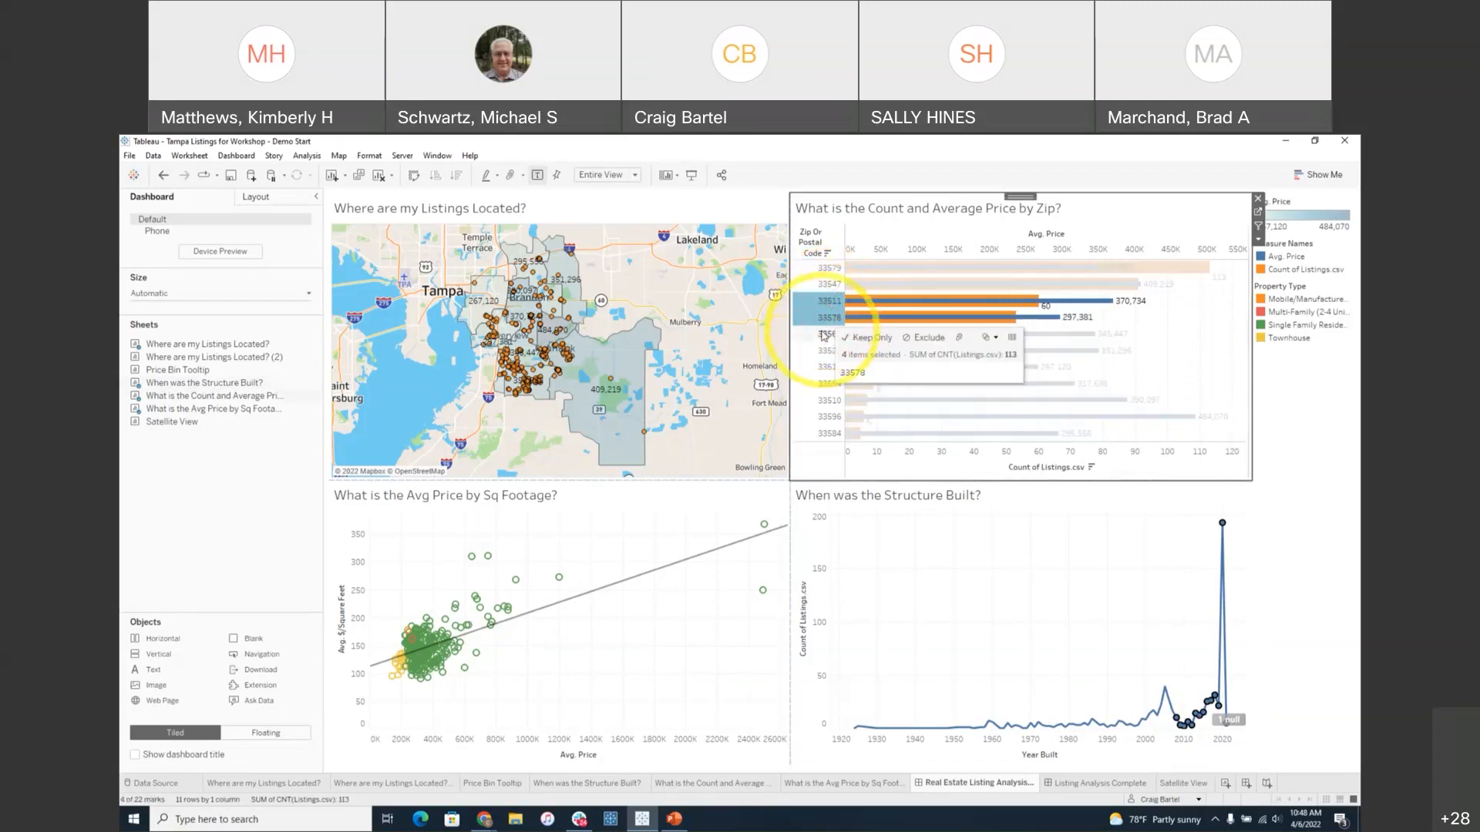
left_click(823, 338, "ctrl")
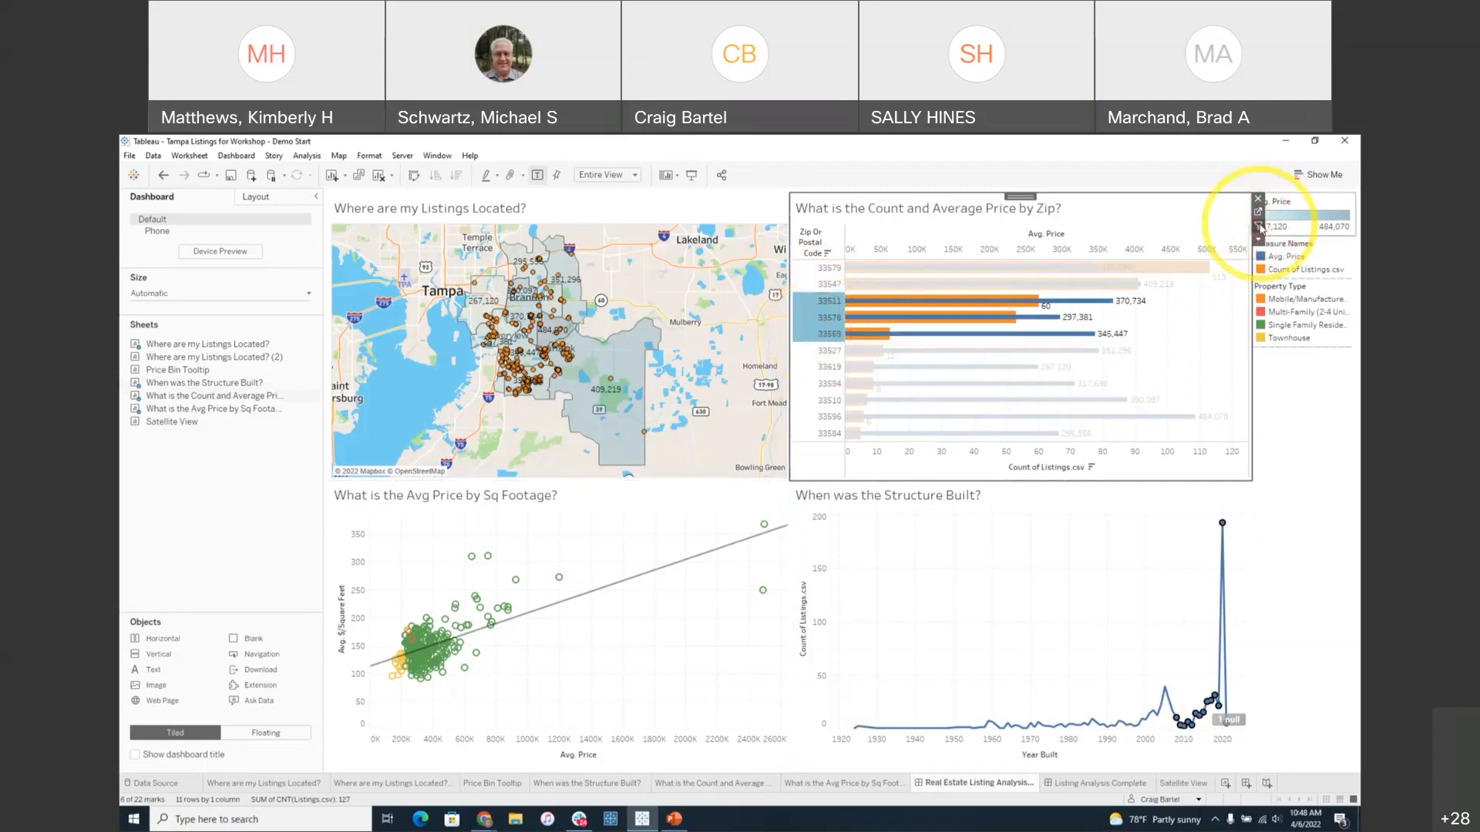
left_click(1259, 227)
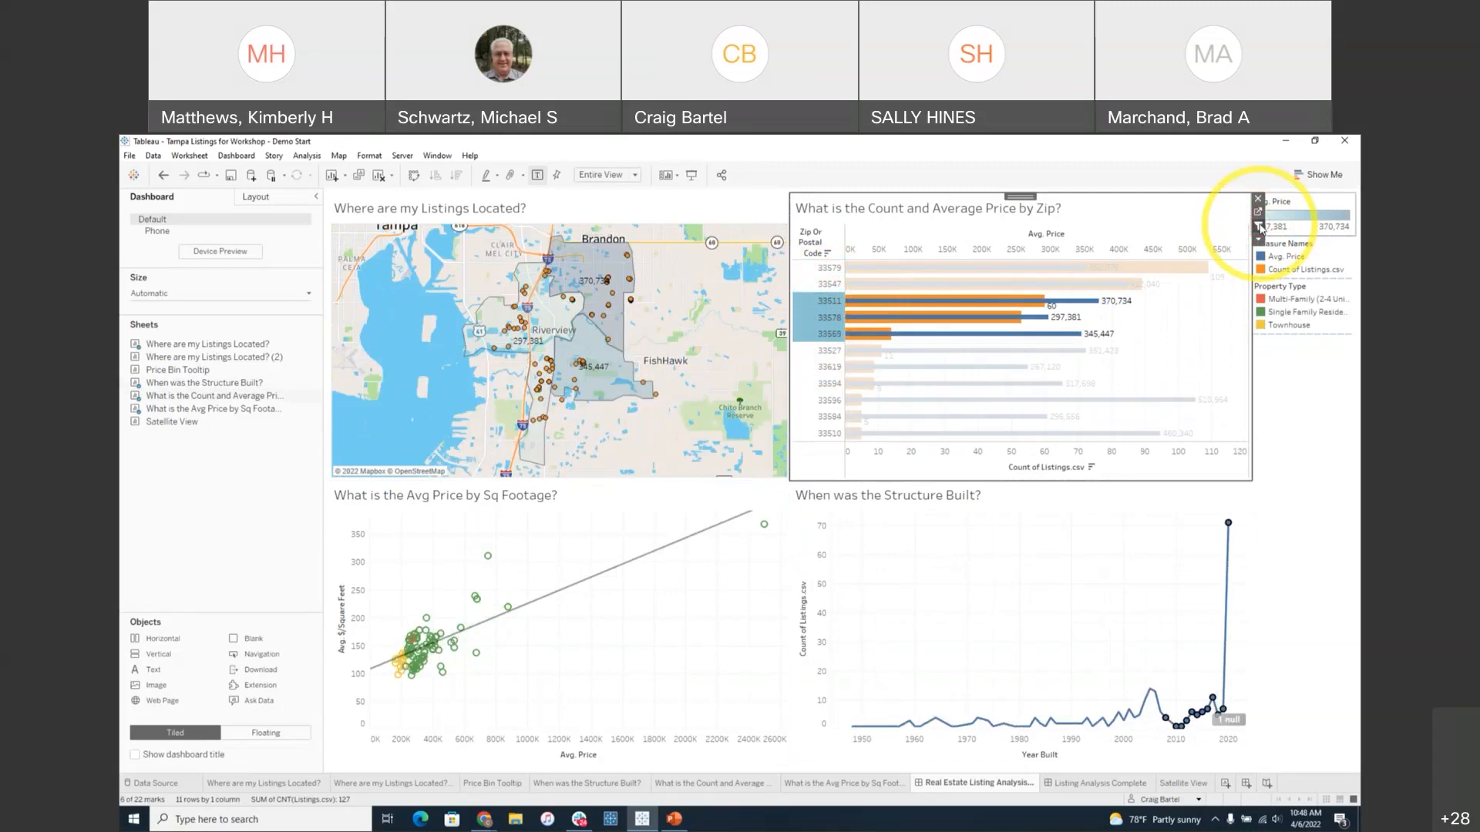
mouse_move(586, 312)
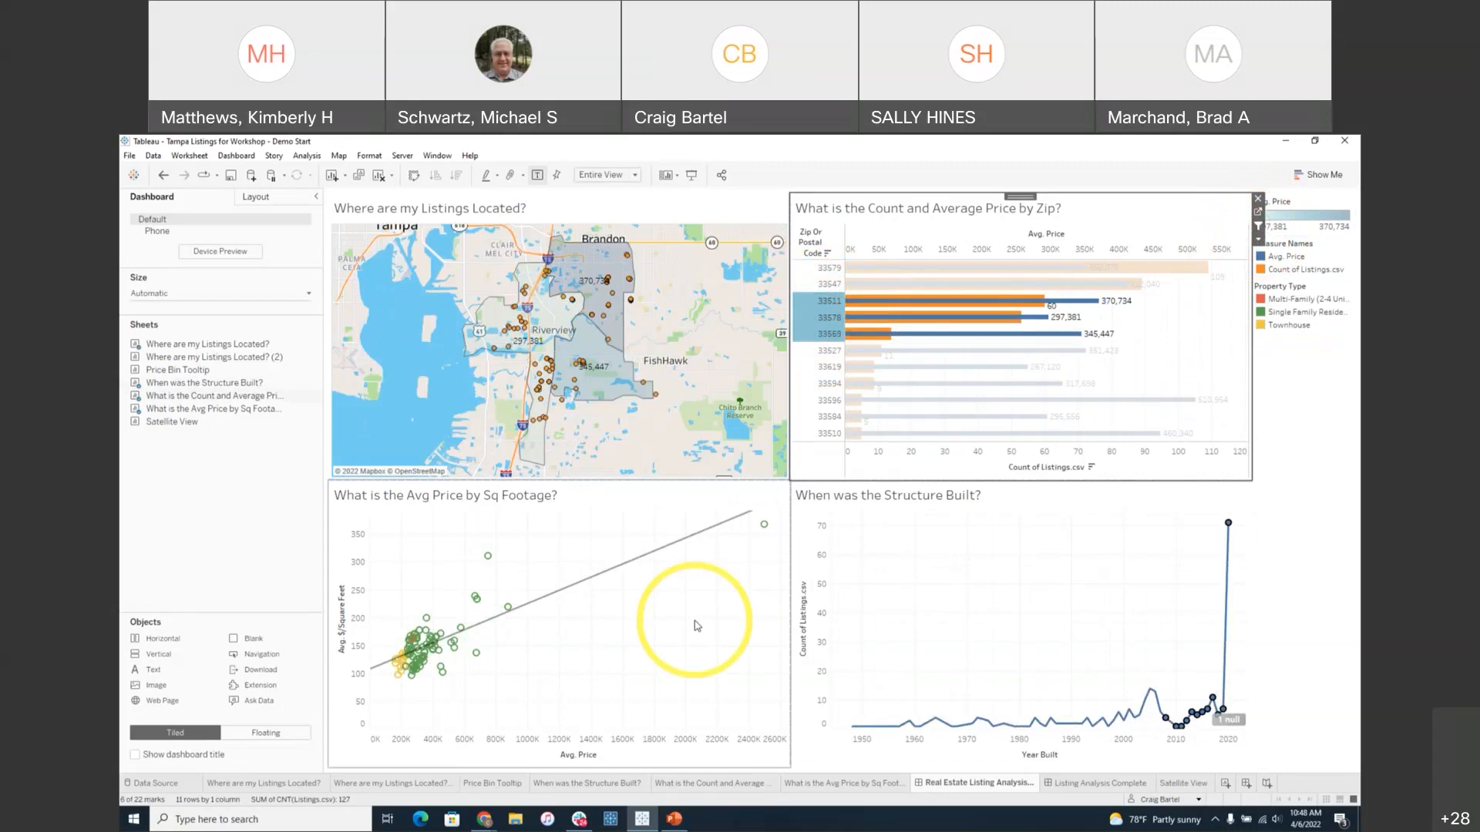
- Use the Avg Price by Sq Footage scatter plot as a filter, select its low-price cluster, check the mapped listings, and clear the dashboard filtering
left_click(767, 532)
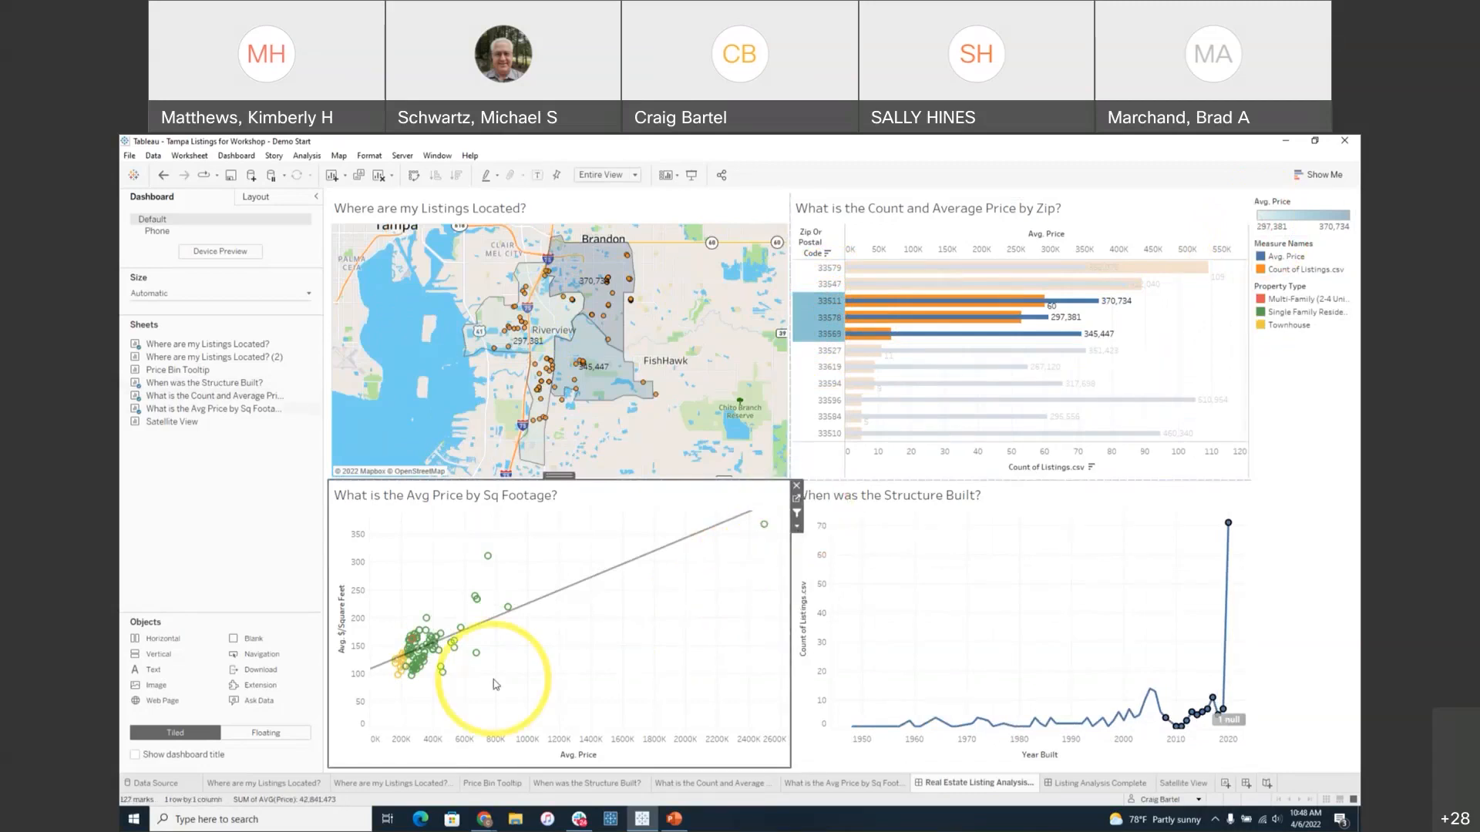
left_click_drag(401, 633, 423, 664)
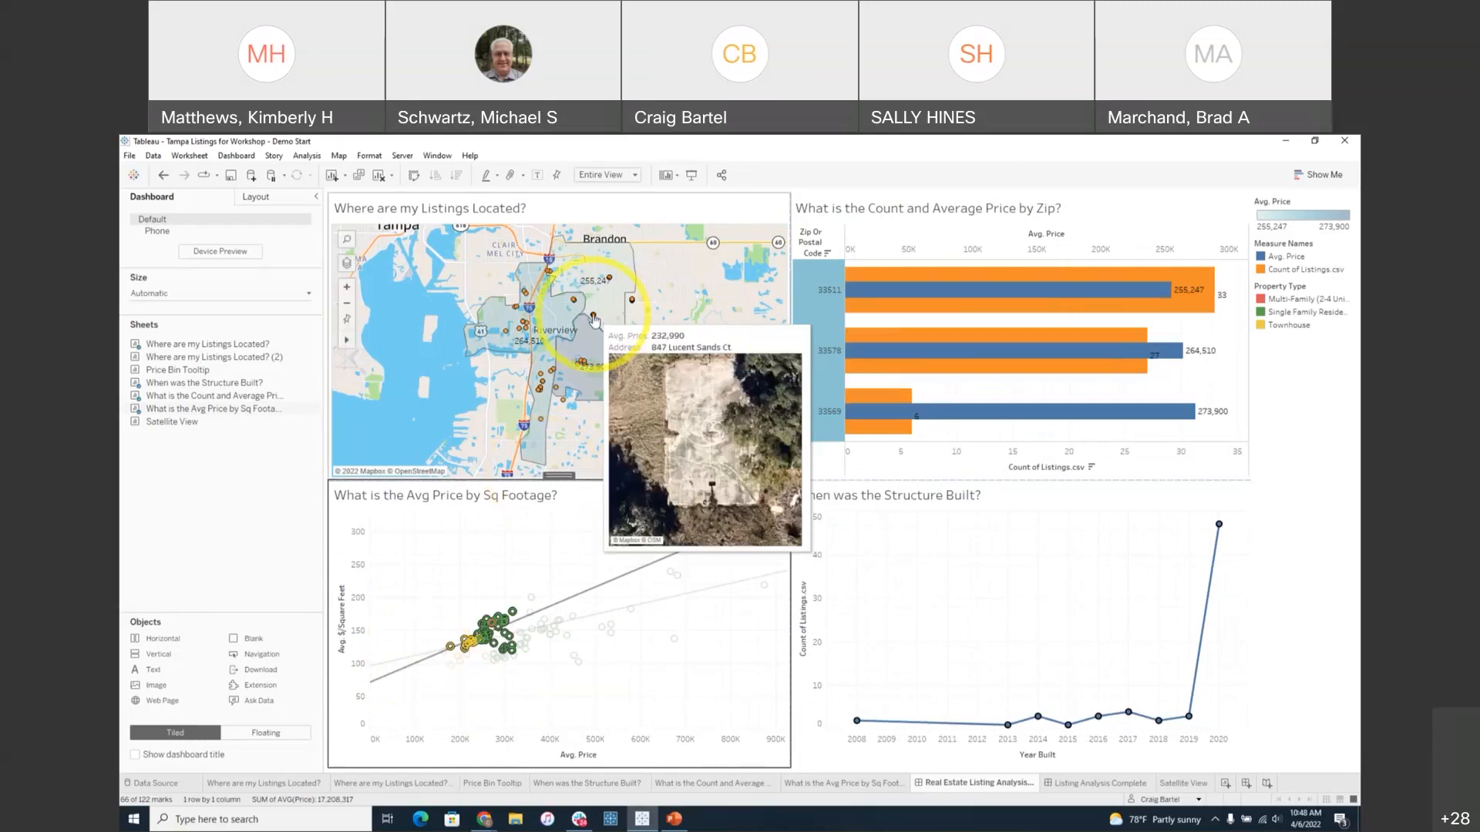
mouse_move(575, 303)
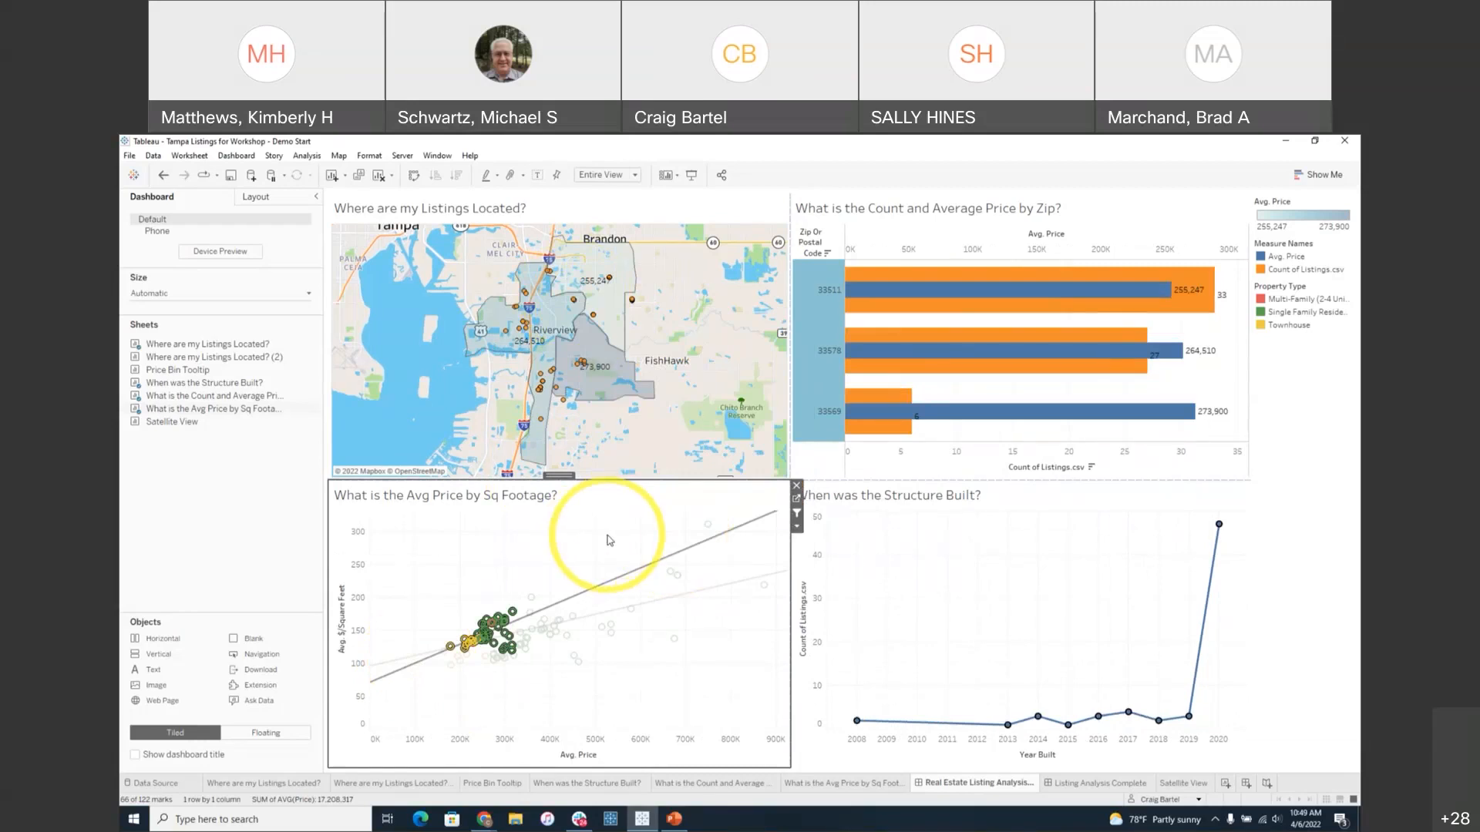
left_click(359, 728)
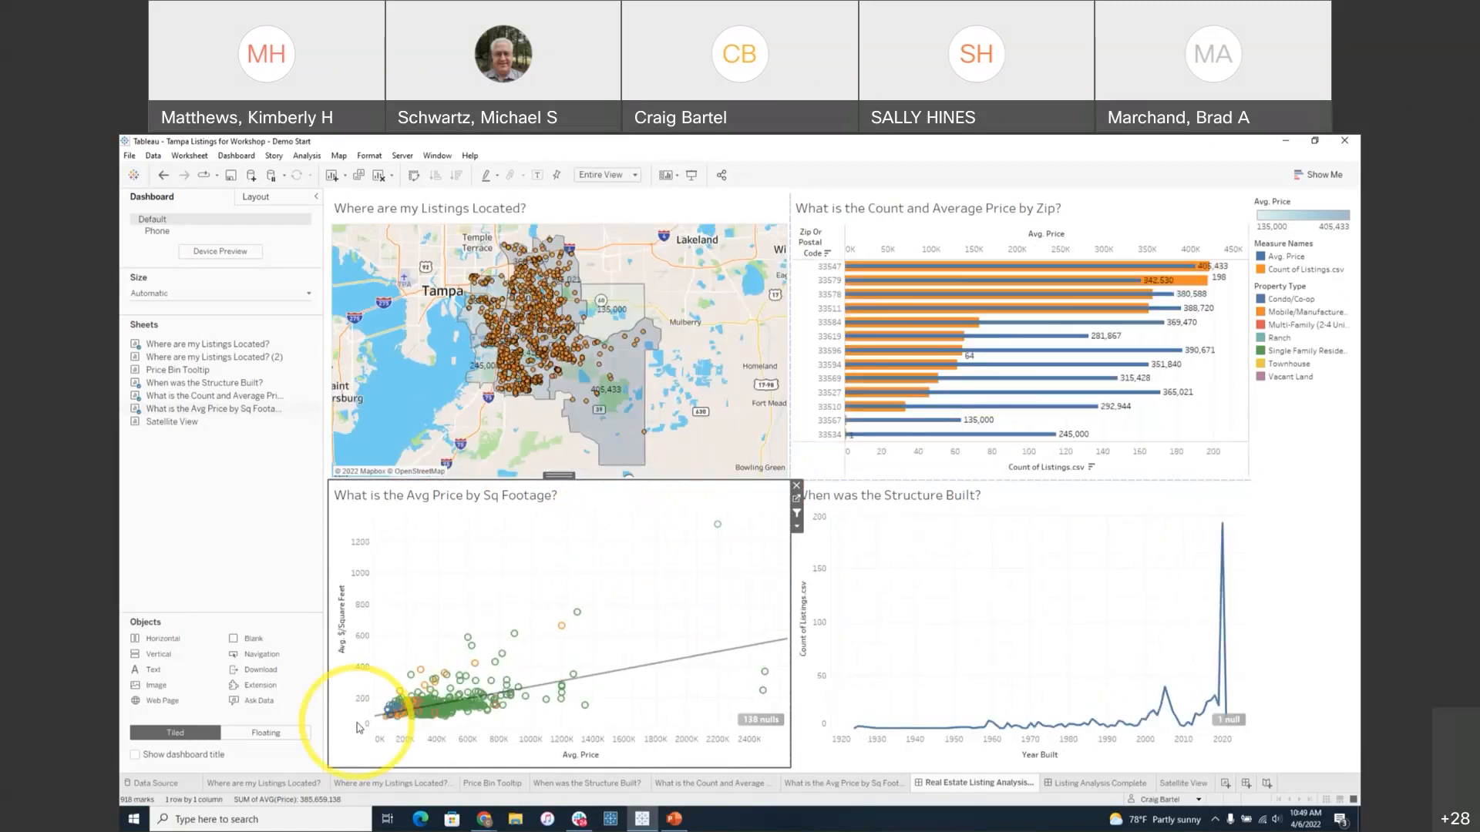
- Show the dashboard title Real Estate Listing Analysis for Tampa Bay Area and make its text bold
left_click(135, 755)
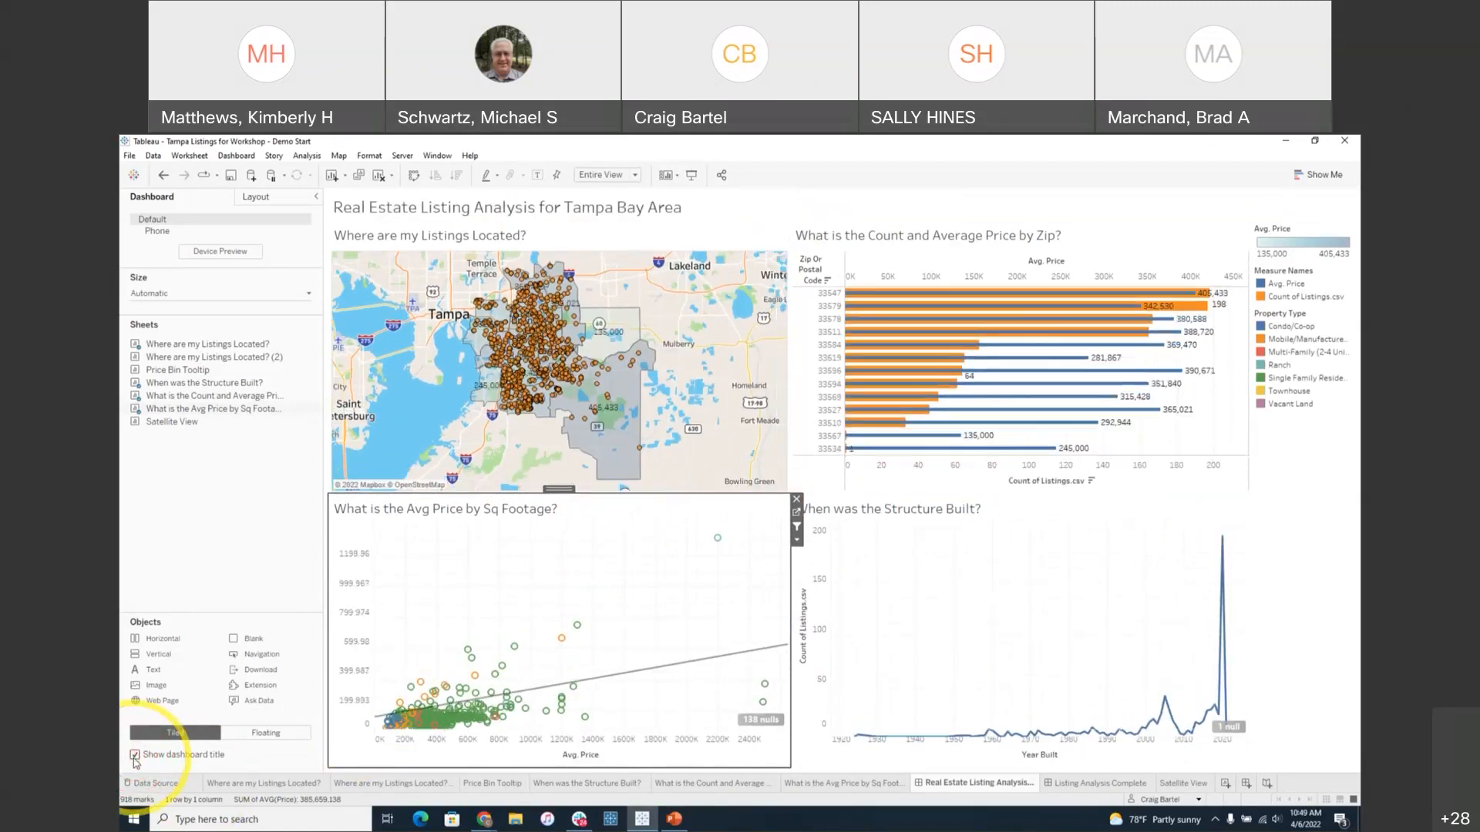
double_click(553, 215)
left_click(717, 396)
left_click(659, 395)
left_click(660, 395)
left_click(779, 559)
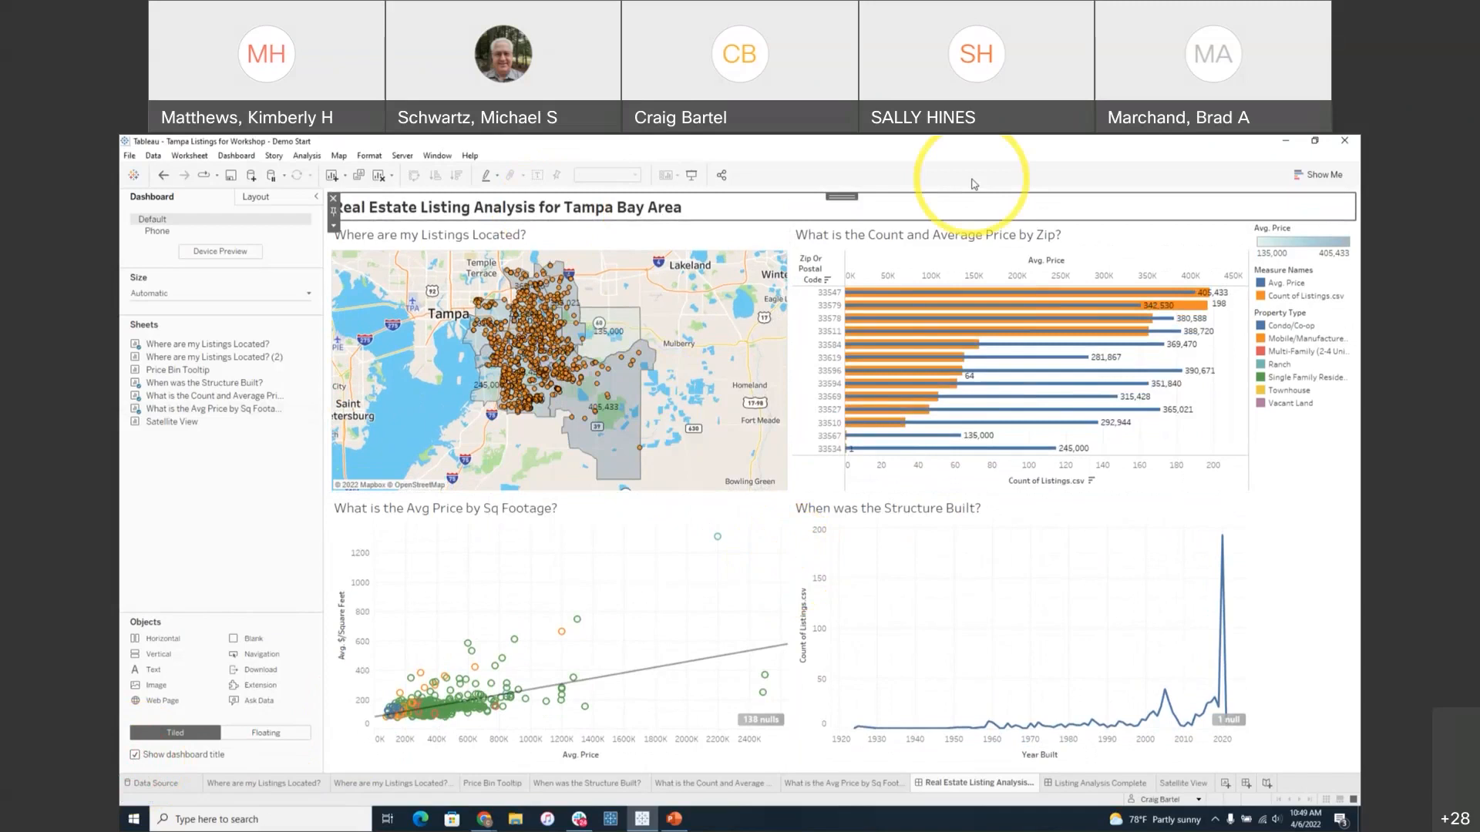
- Start publishing the workbook to Tableau Server and choose Sandbox as its project
left_click(402, 155)
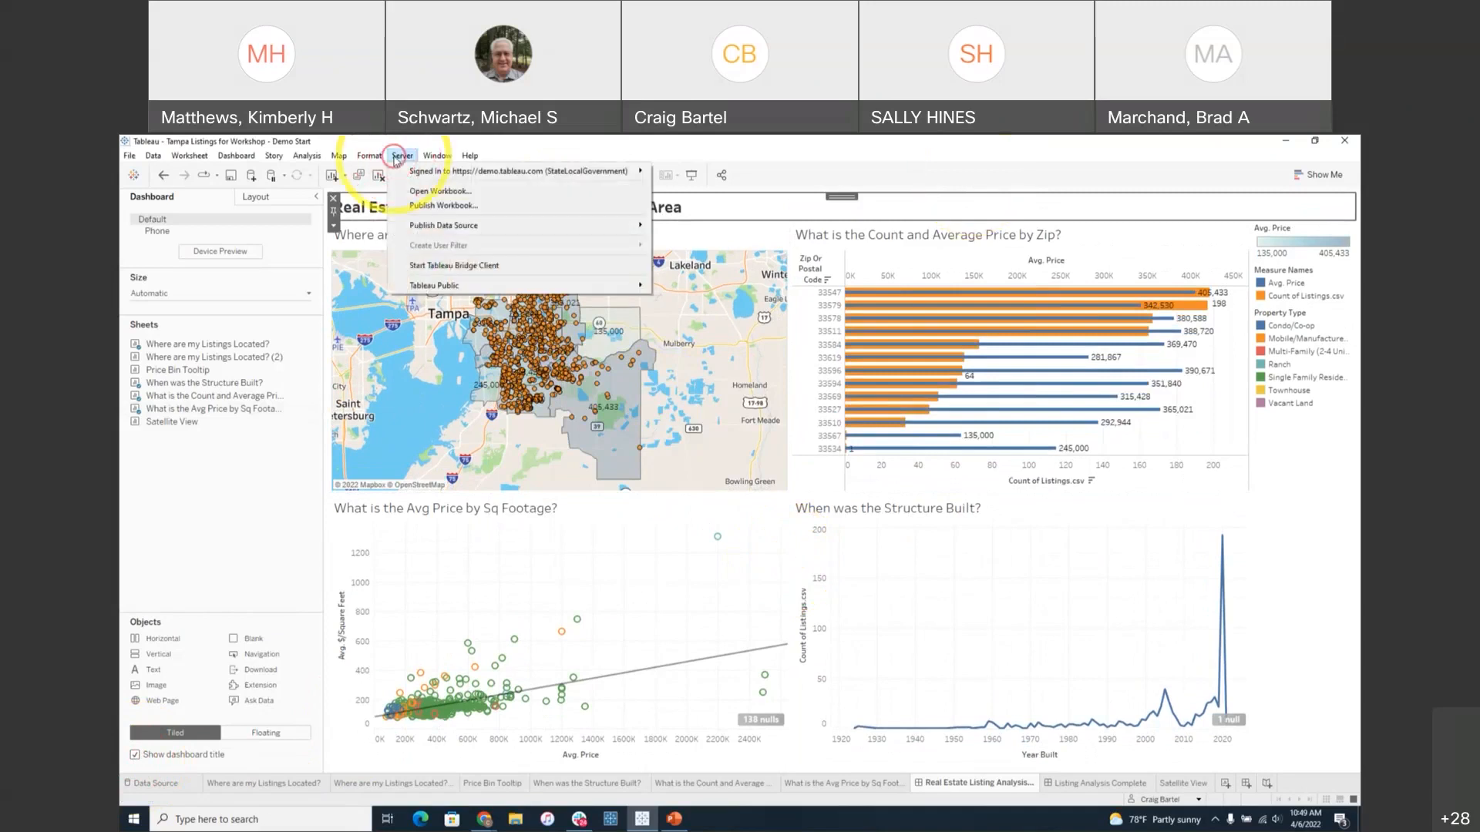
left_click(398, 157)
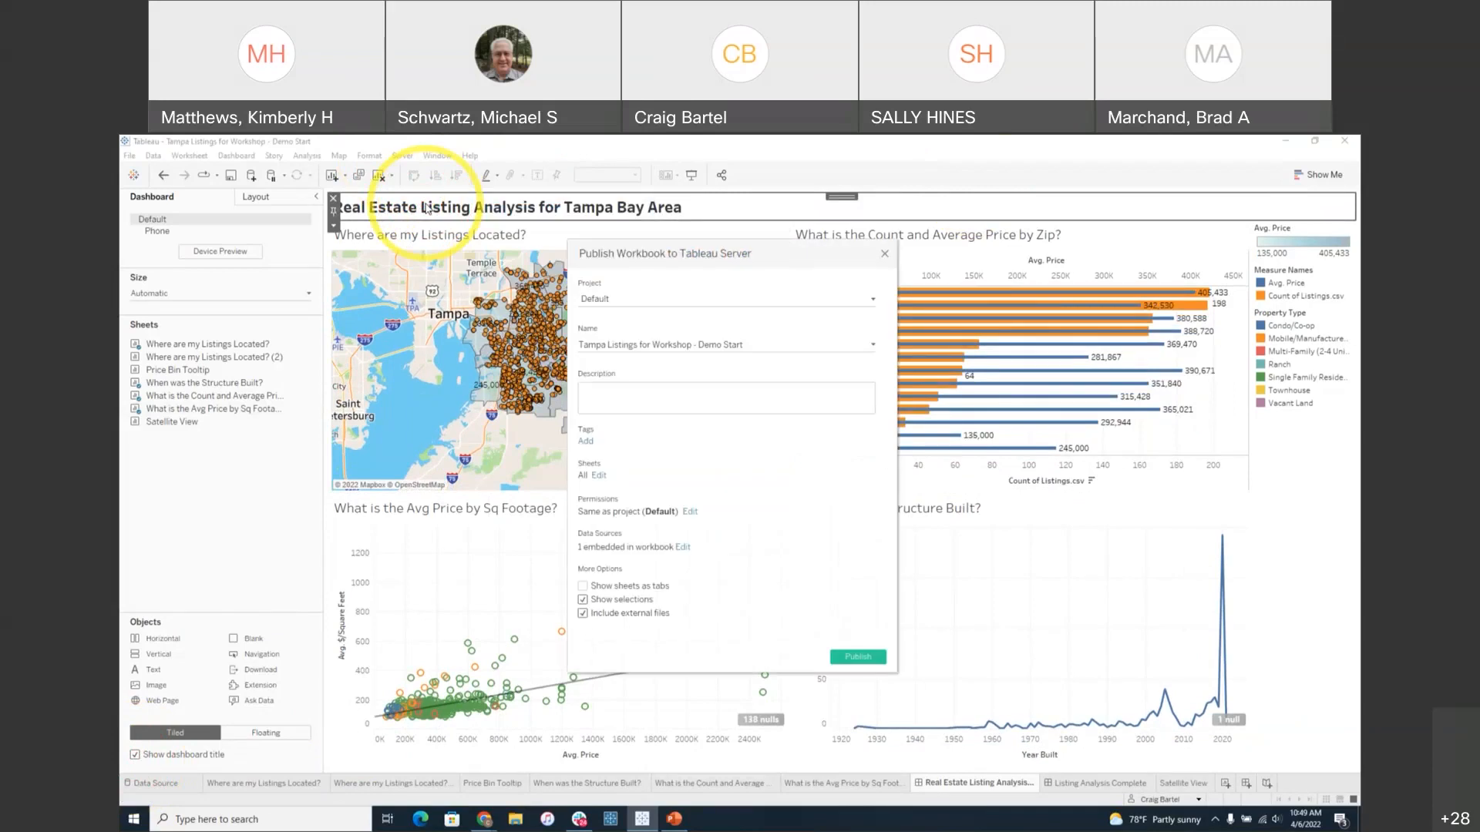
left_click(866, 306)
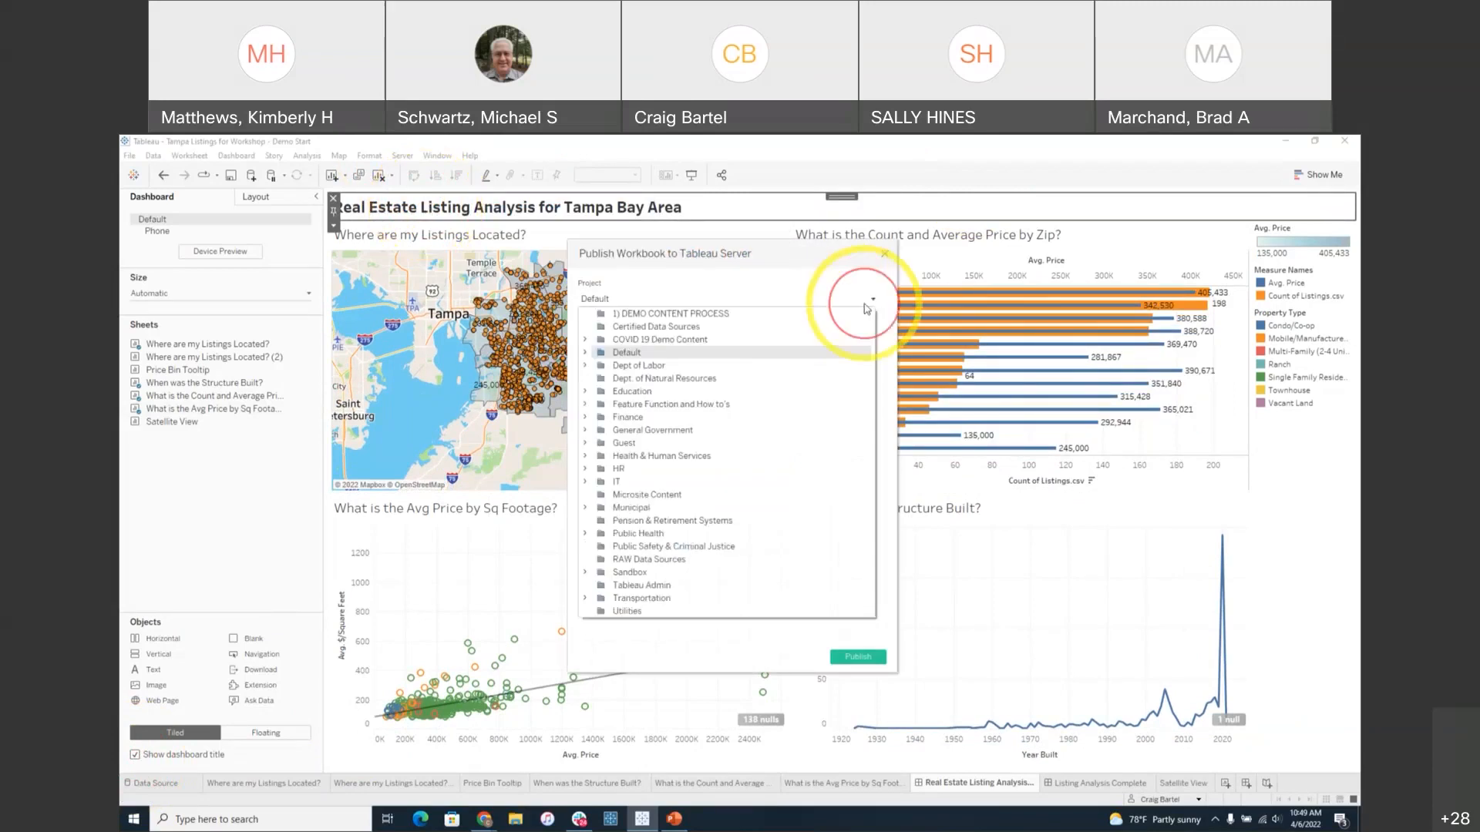
left_click(745, 572)
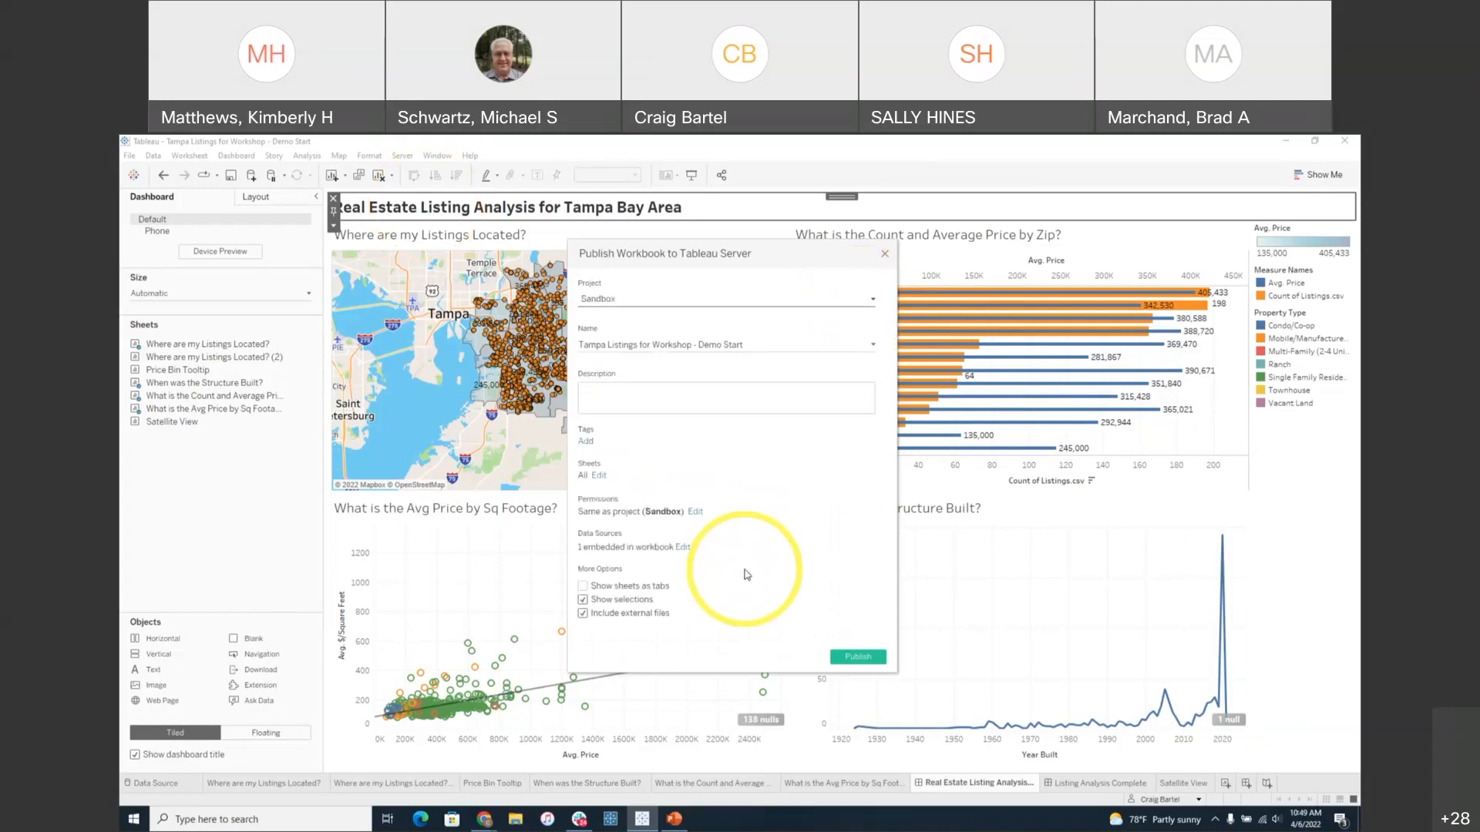
- Name the published workbook Tampa Listings for Workshop - Demo Start NC Webinar, keeping Sandbox as the project
left_click(763, 345)
type("2")
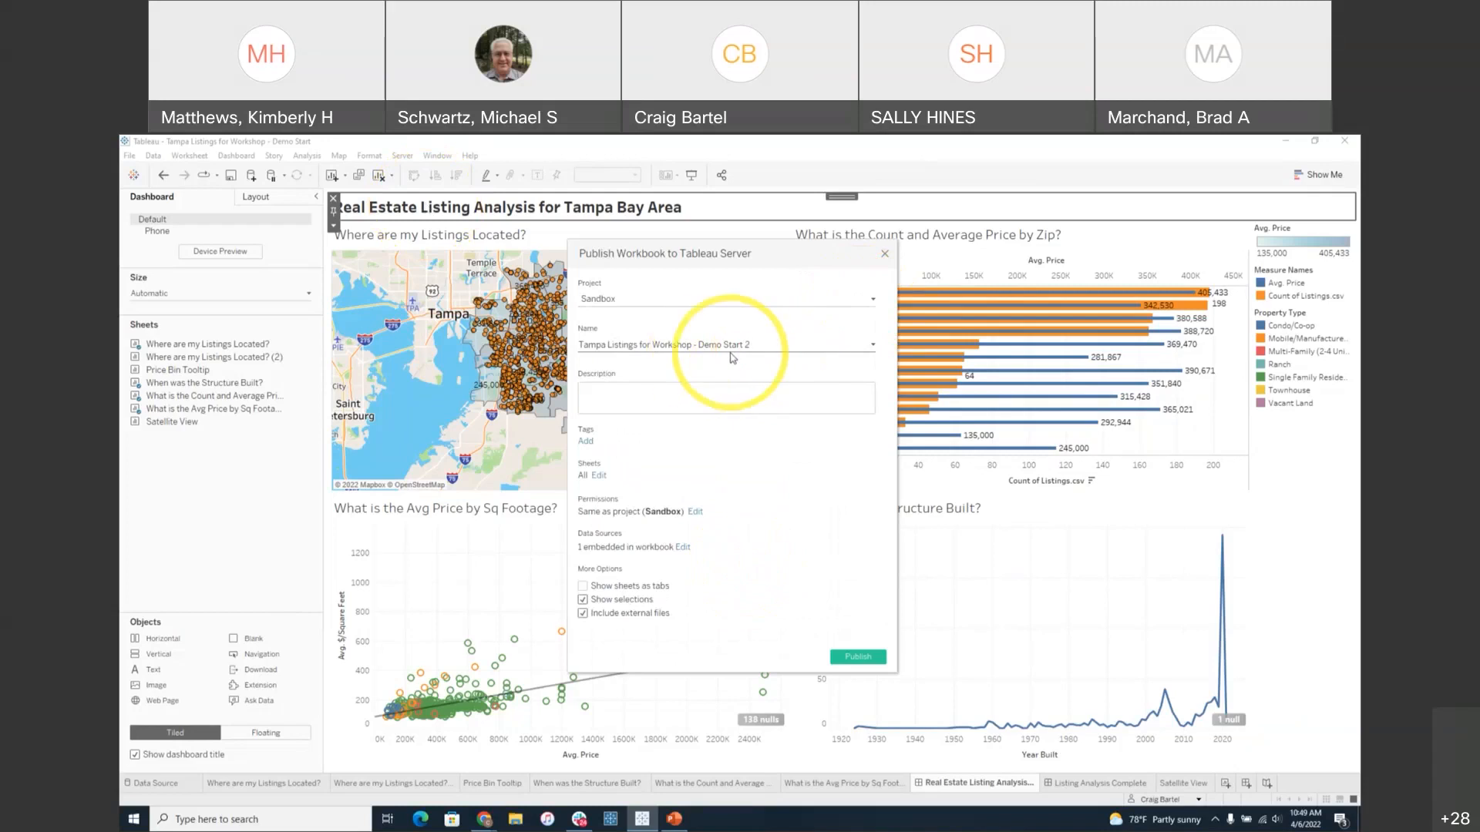
key("BackSpace")
type("NC Webinbar")
key("BackSpace")
key("BackSpace")
key("BackSpace")
type("ar")
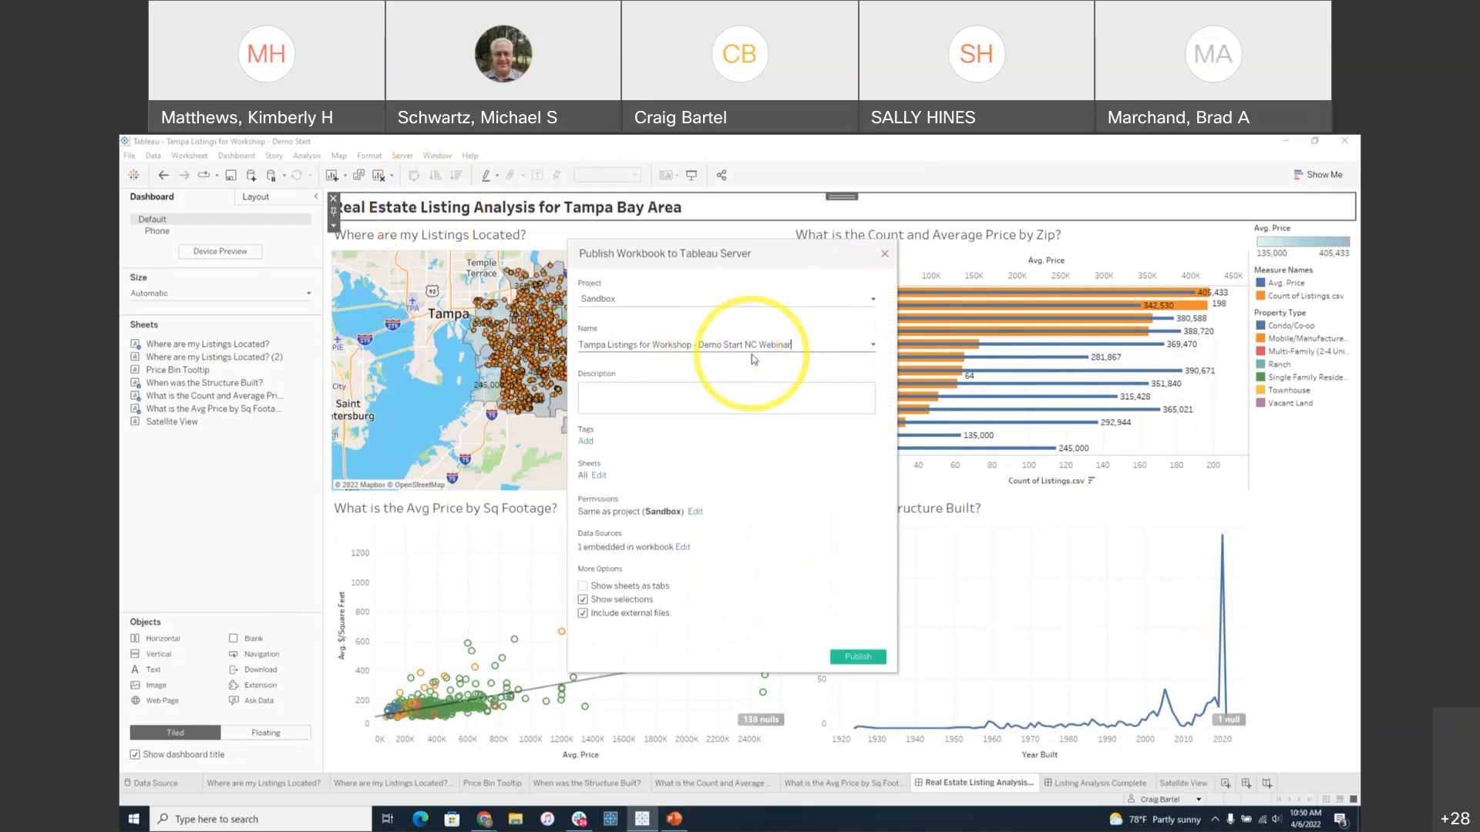
left_click(622, 301)
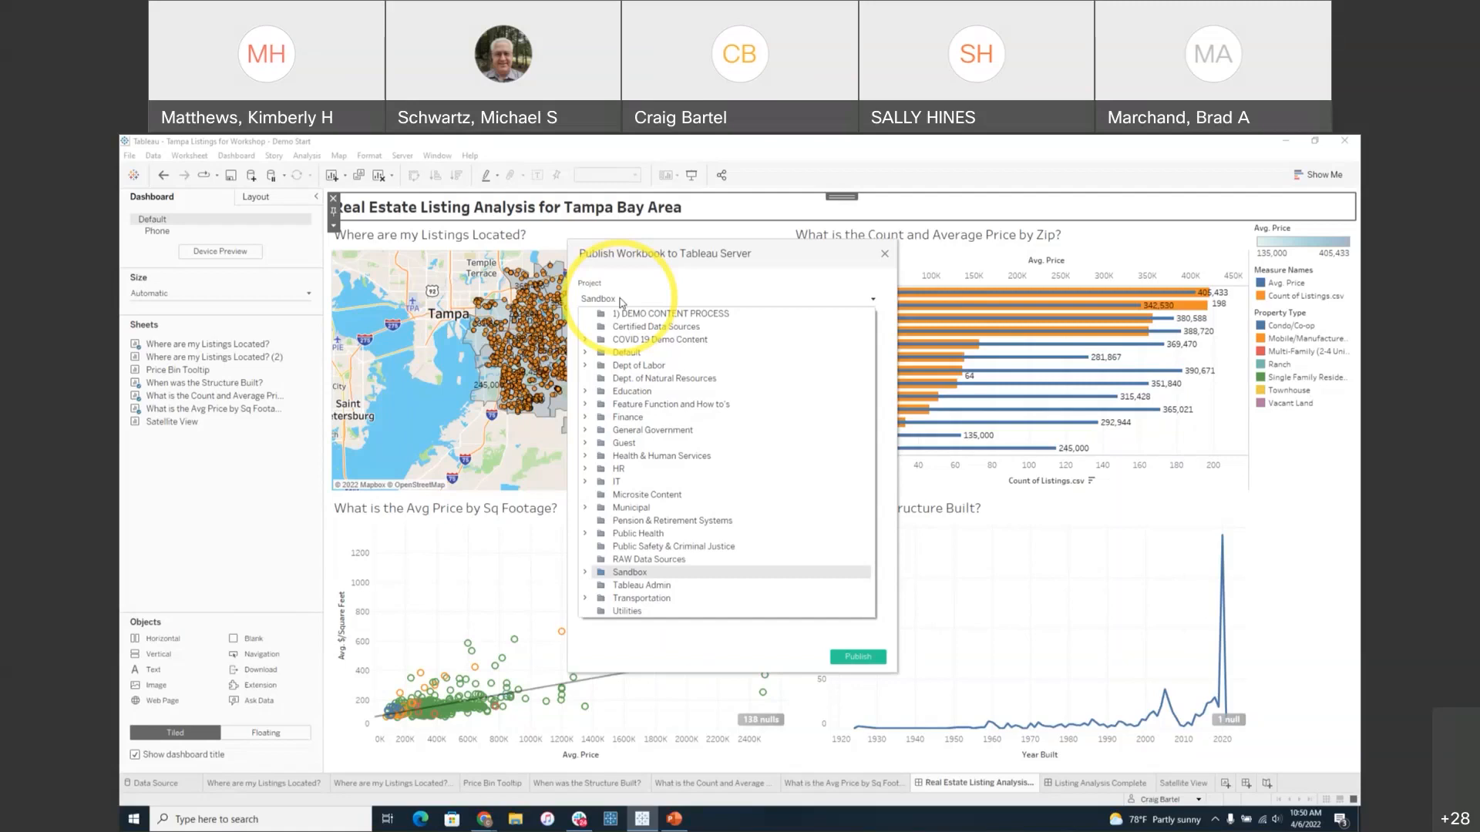
left_click(631, 573)
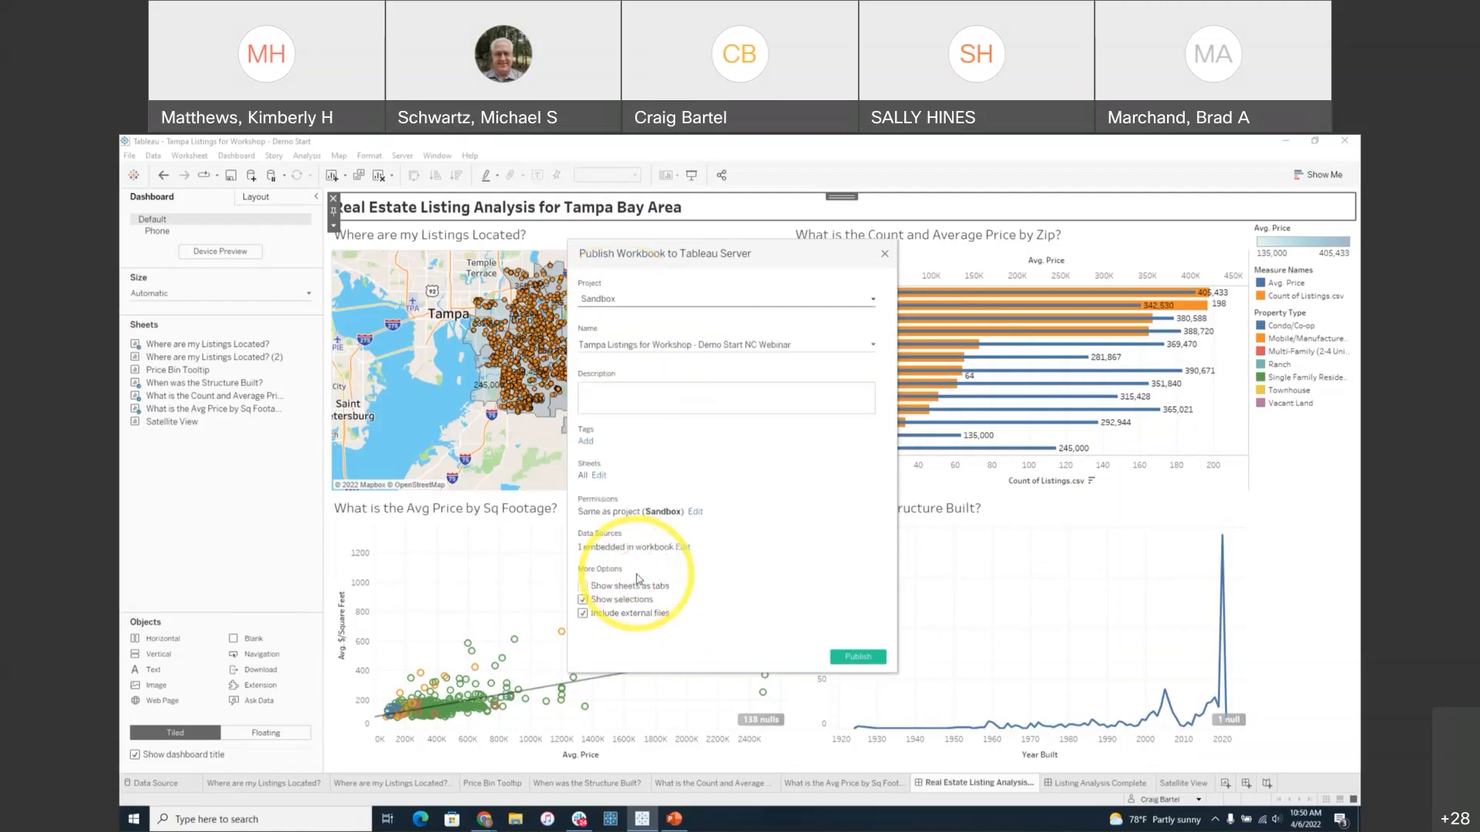
- Review the publishing permissions available to groups and individual users, including one user's View template, and cancel without adding any
left_click(695, 512)
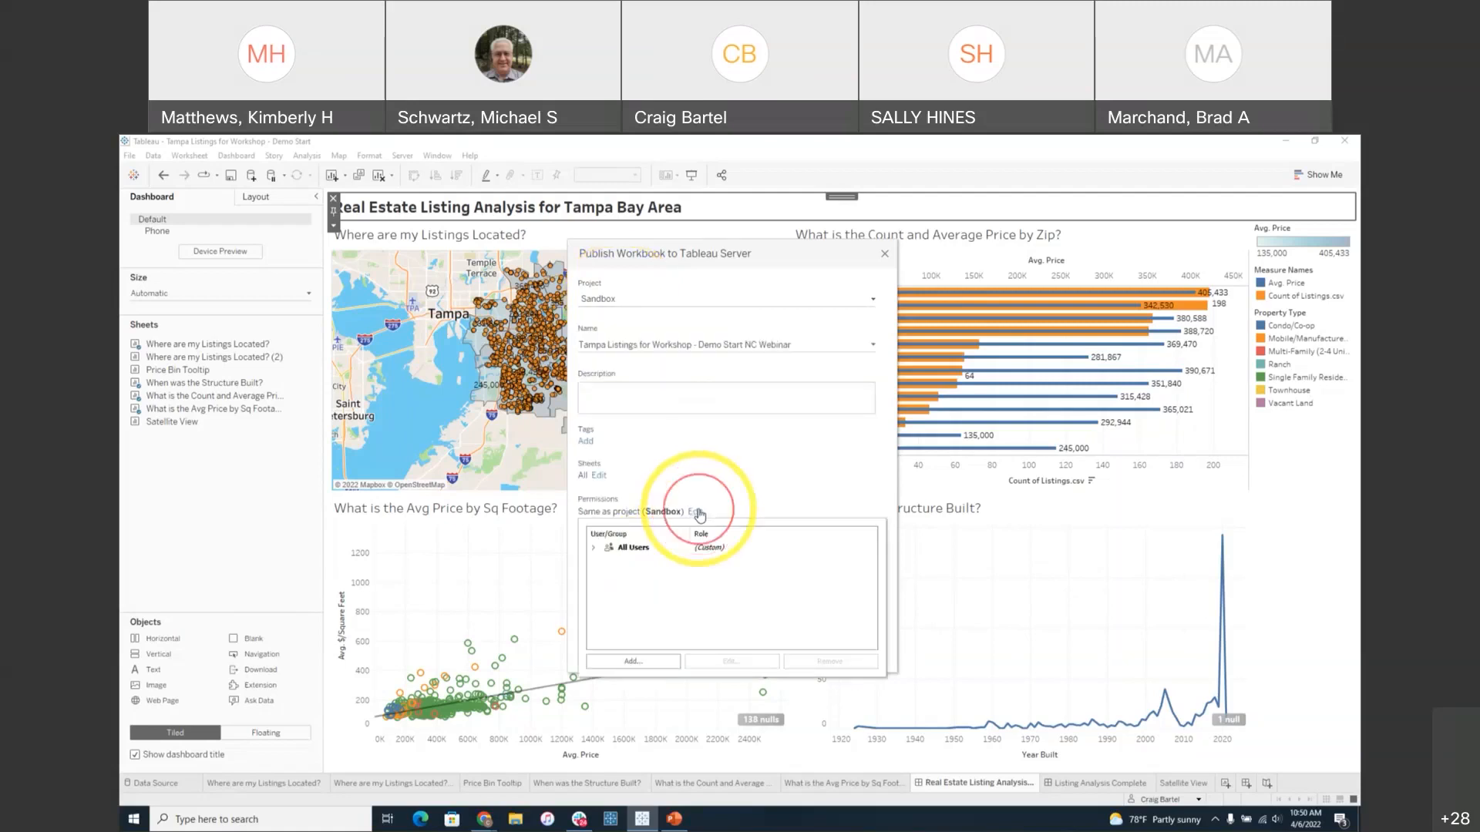
left_click(635, 665)
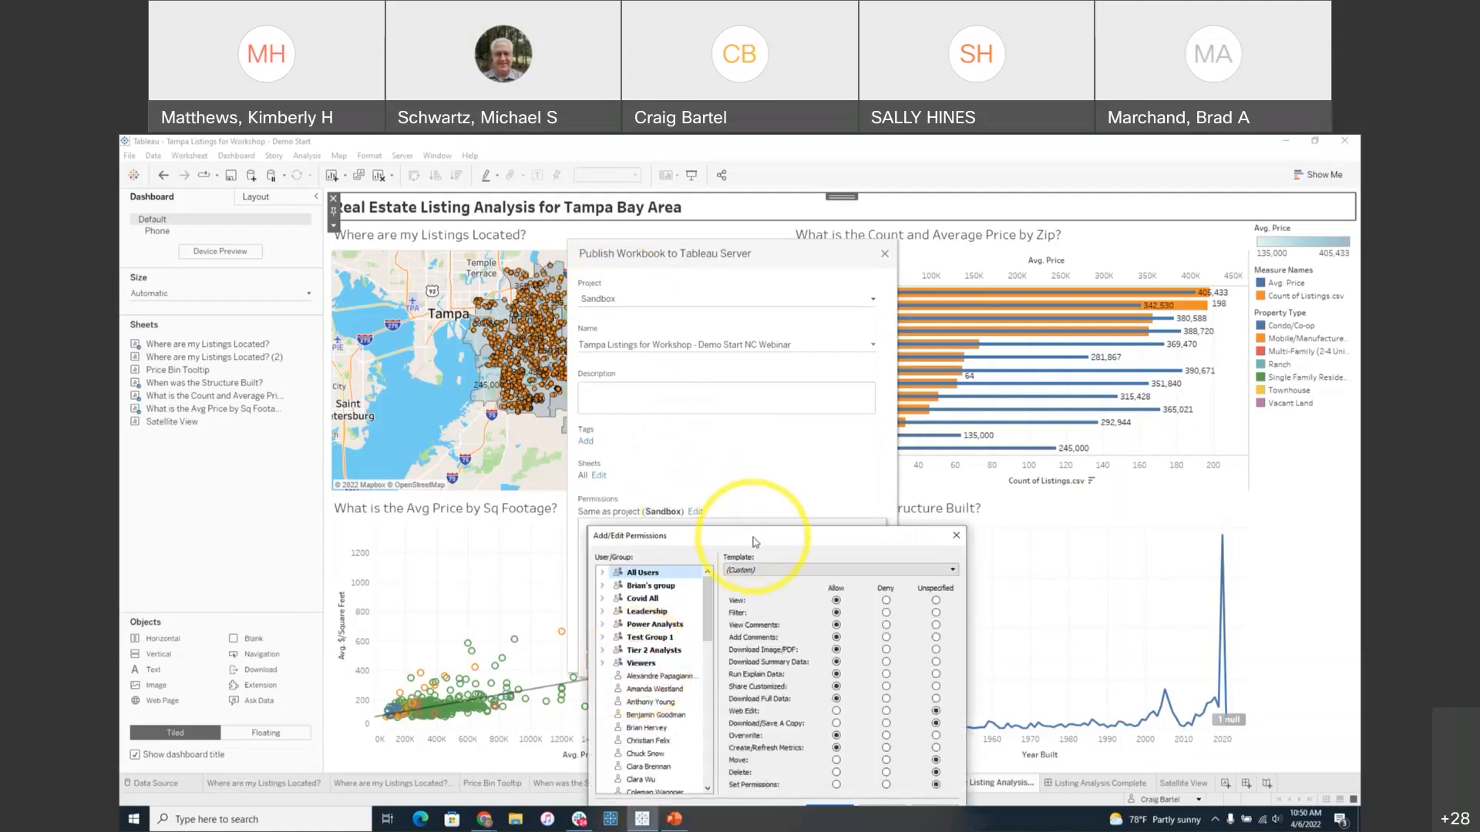
left_click_drag(756, 542, 738, 360)
left_click_drag(942, 647, 1076, 770)
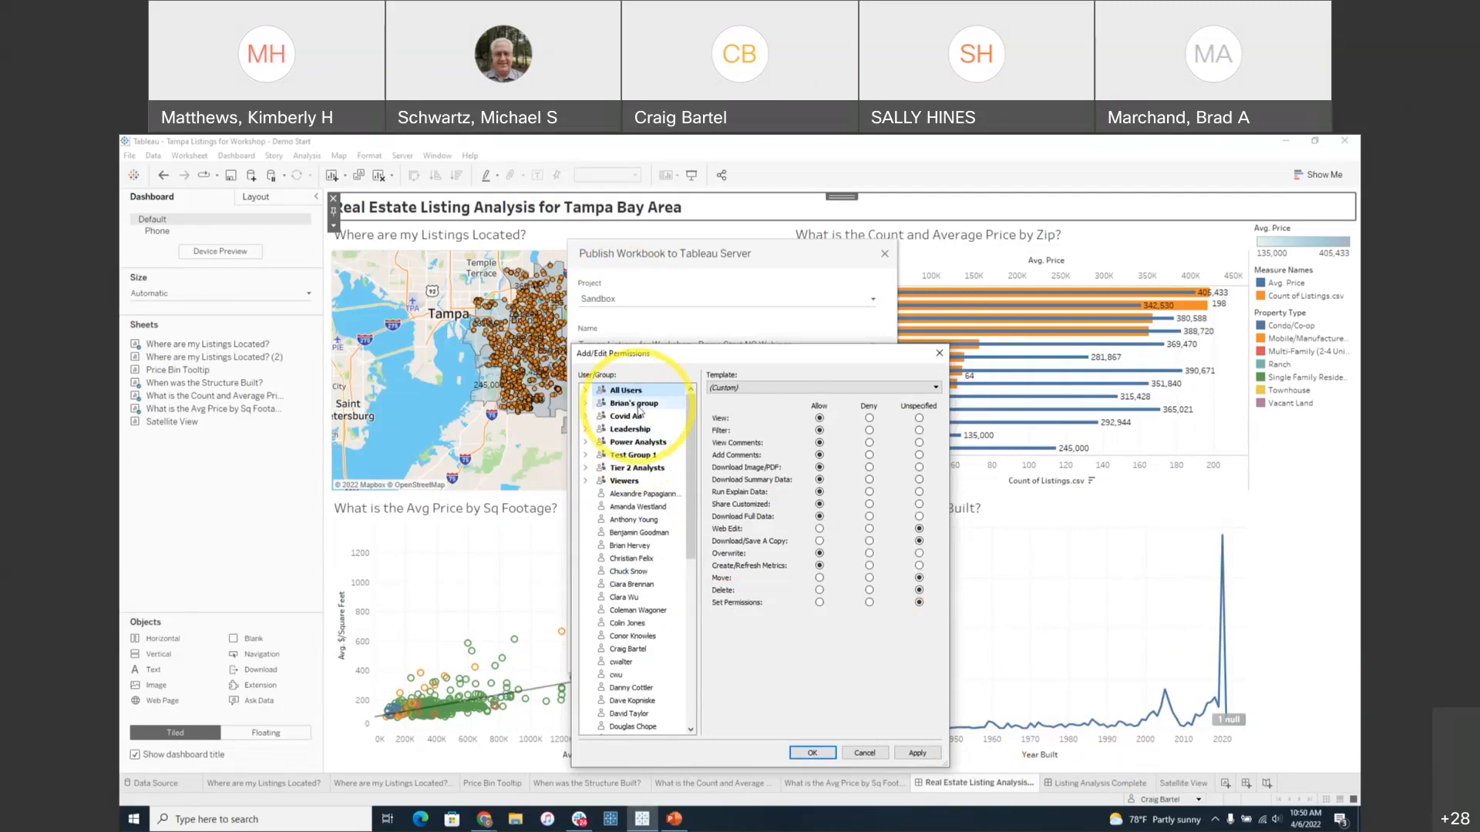
left_click(637, 533)
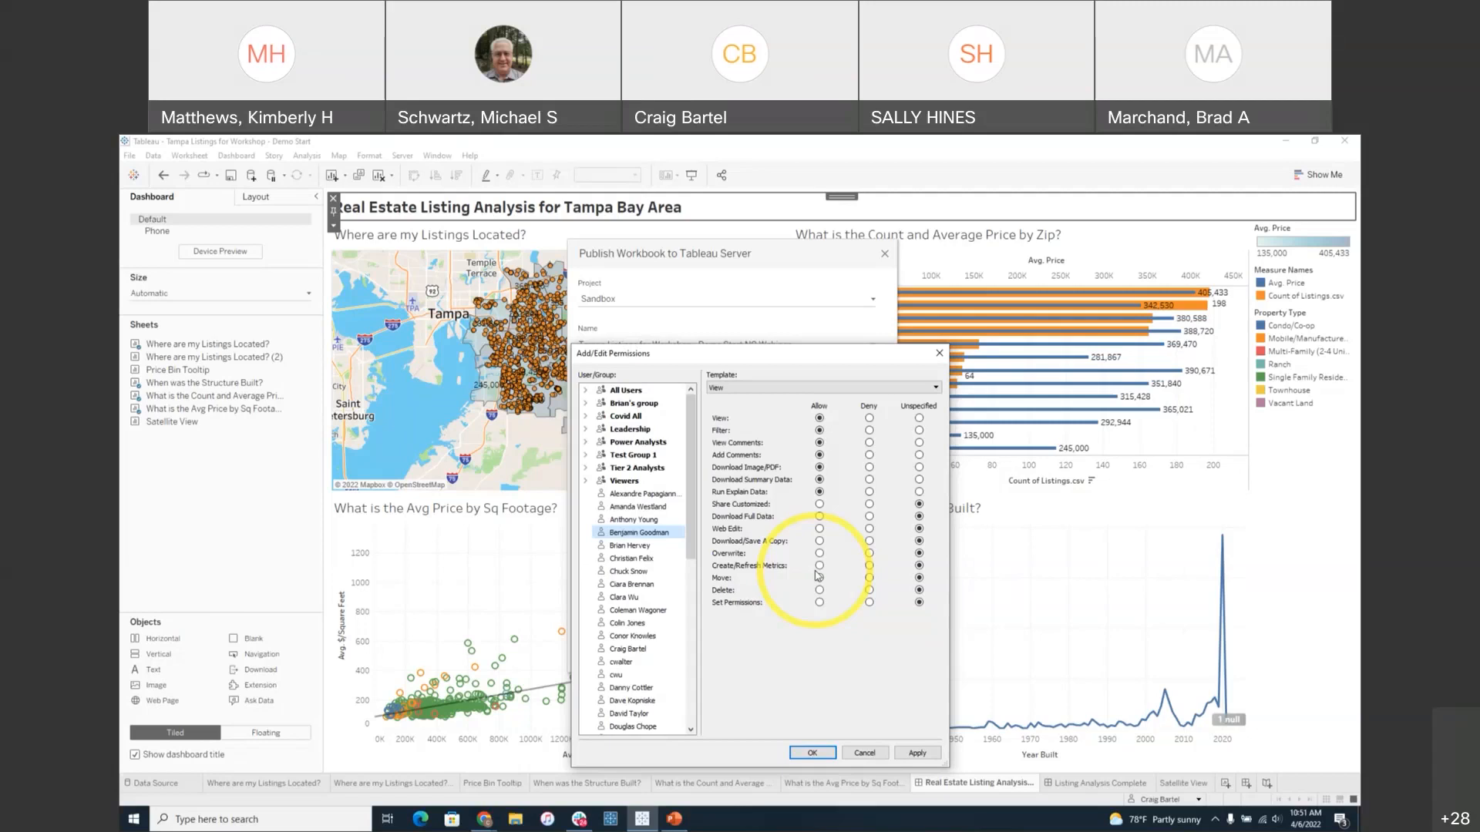
left_click(864, 754)
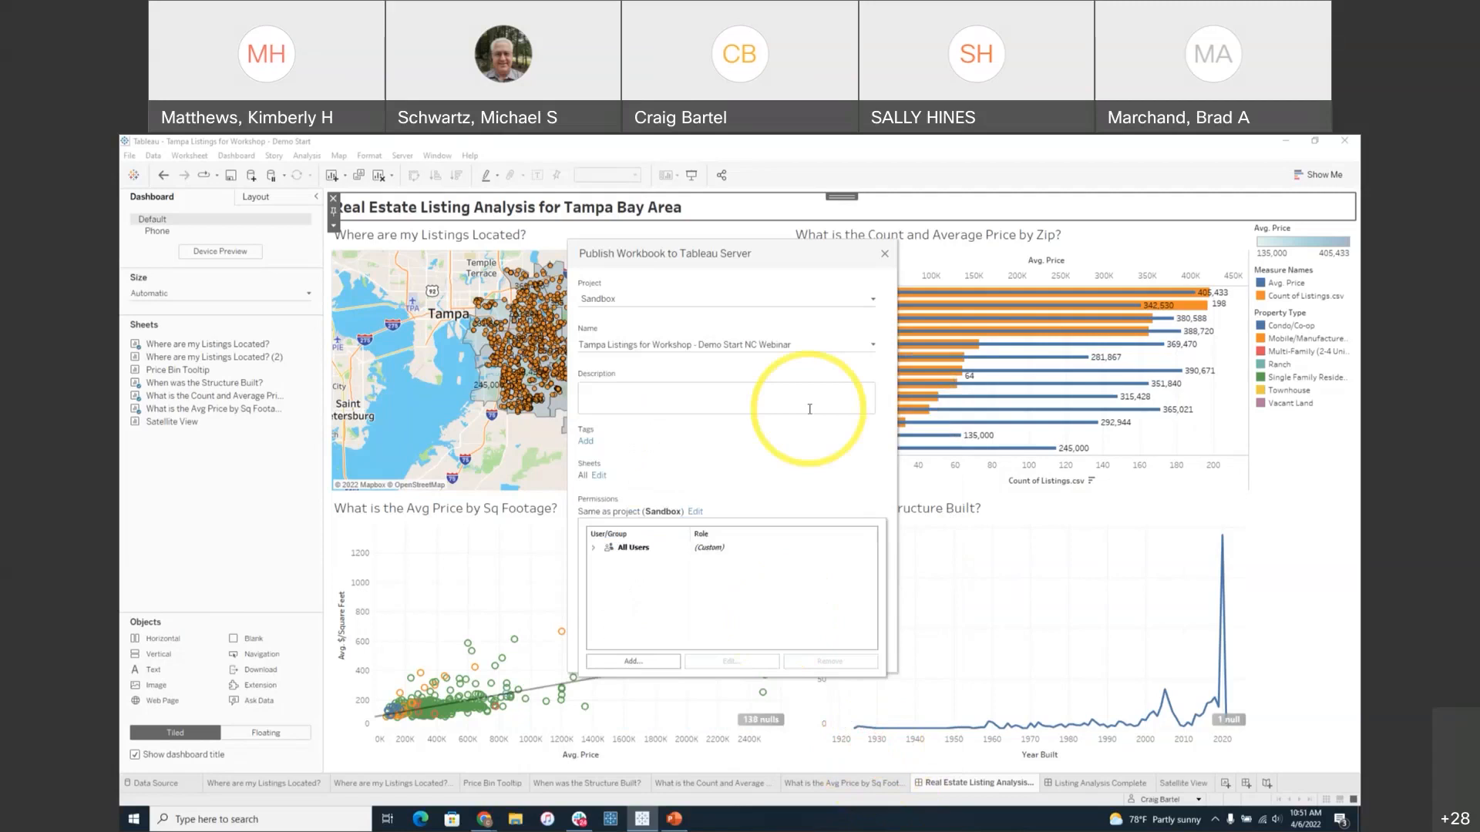
- Include only the Real Estate Listing Analysis for Tampa Bay Area dashboard among the published sheets, and publish the workbook
left_click(599, 475)
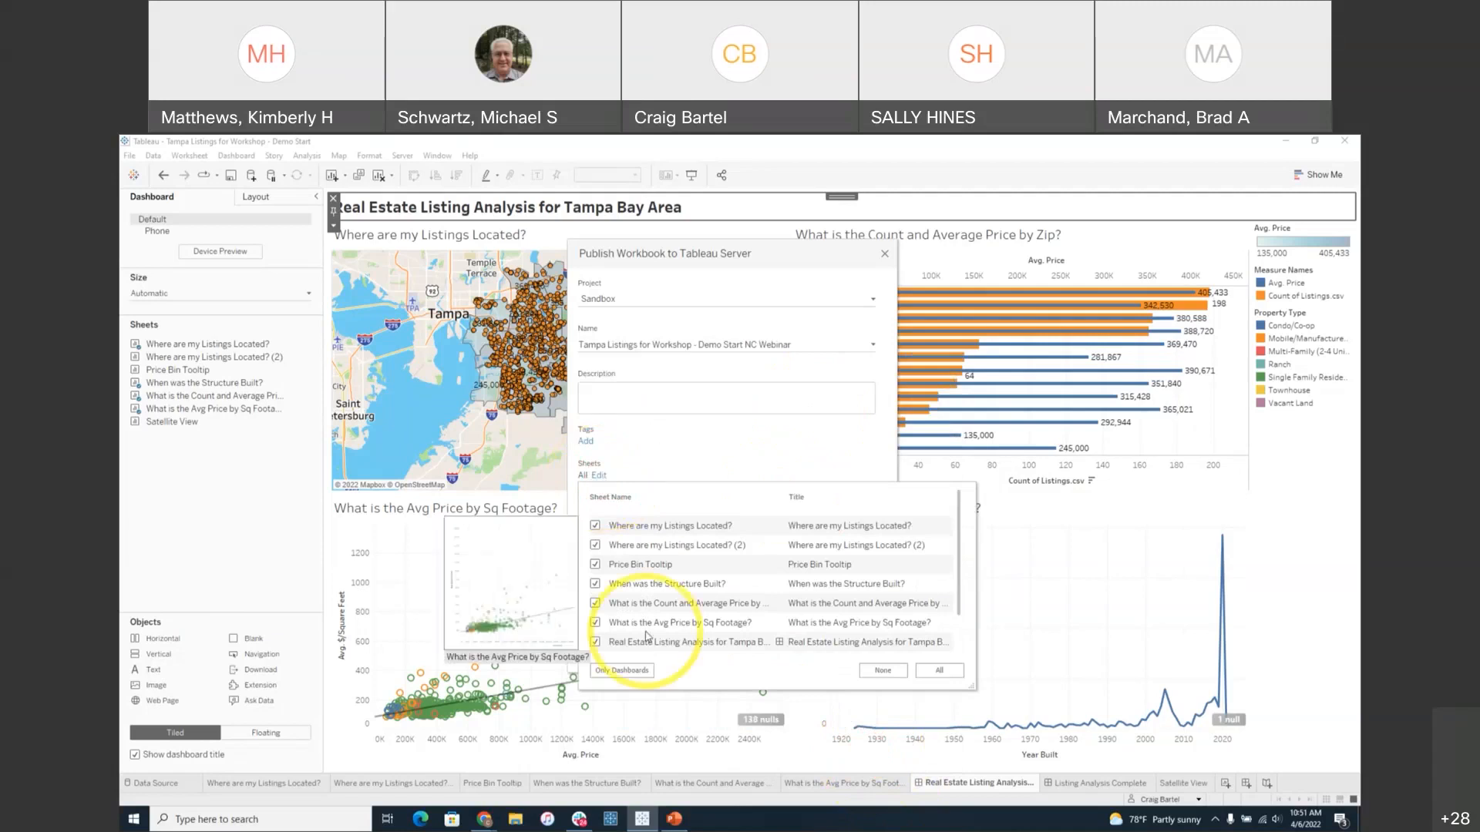
left_click(631, 671)
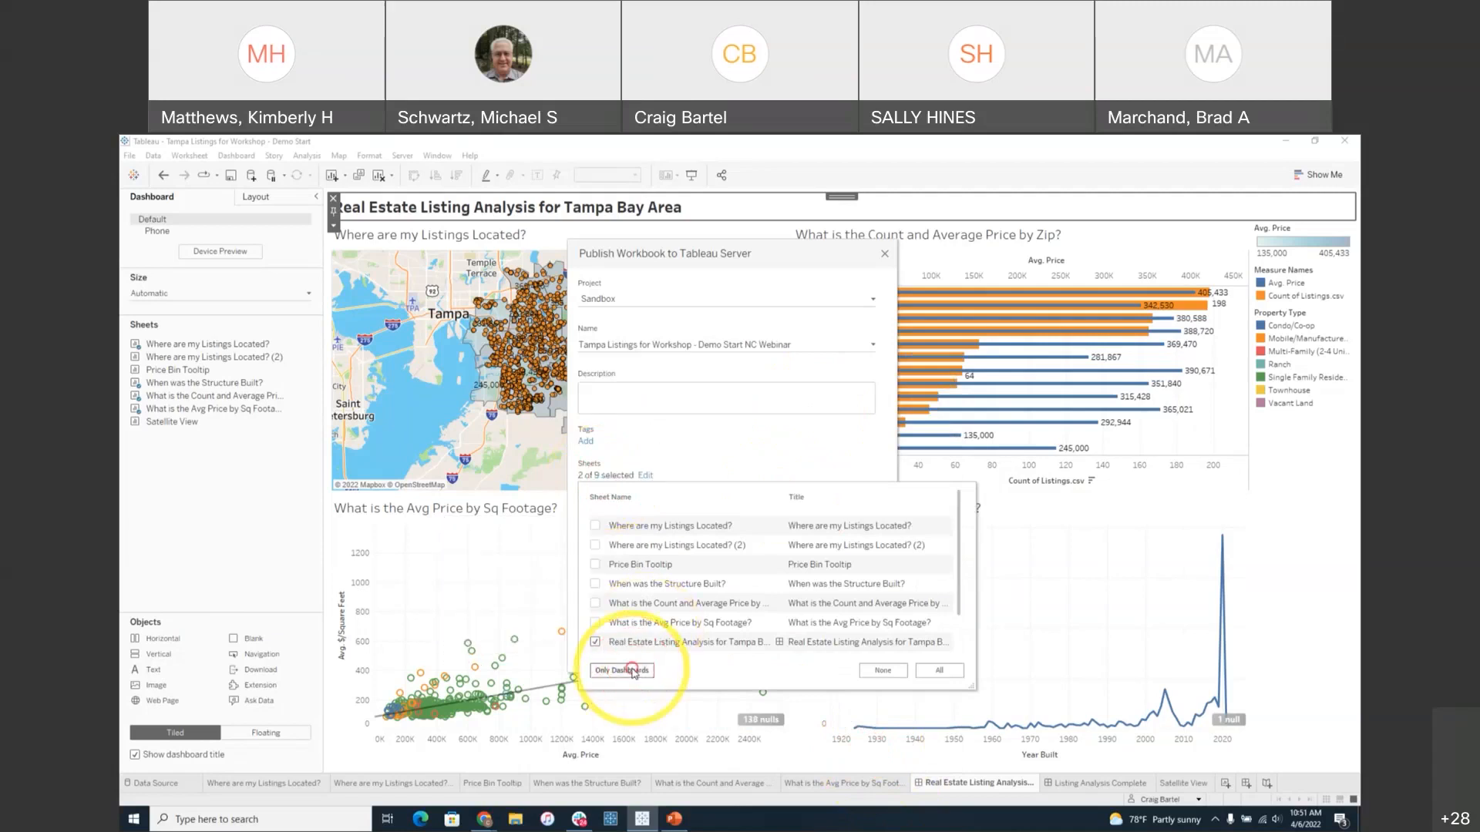
left_click_drag(960, 595, 958, 621)
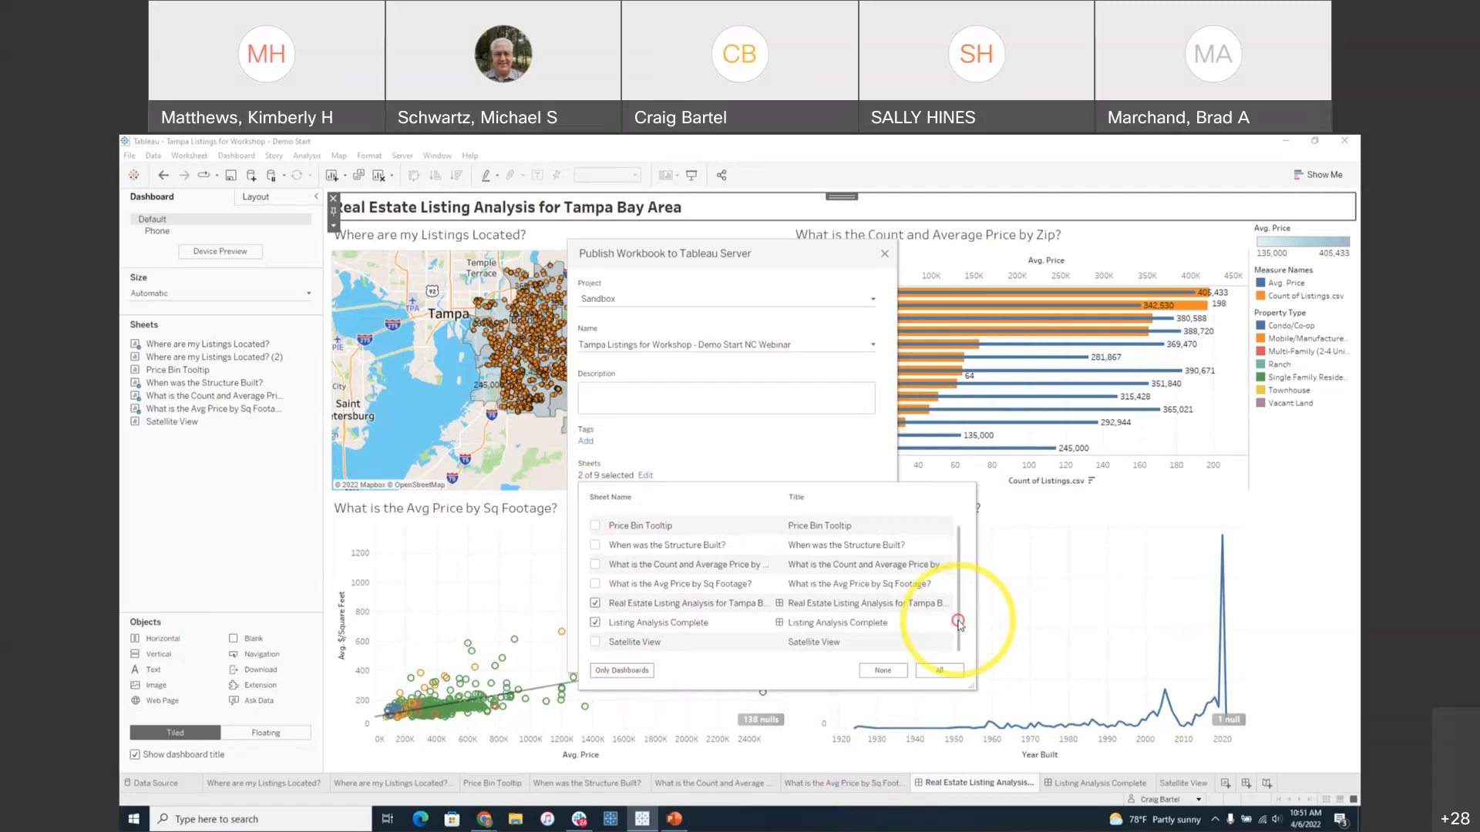
left_click(598, 624)
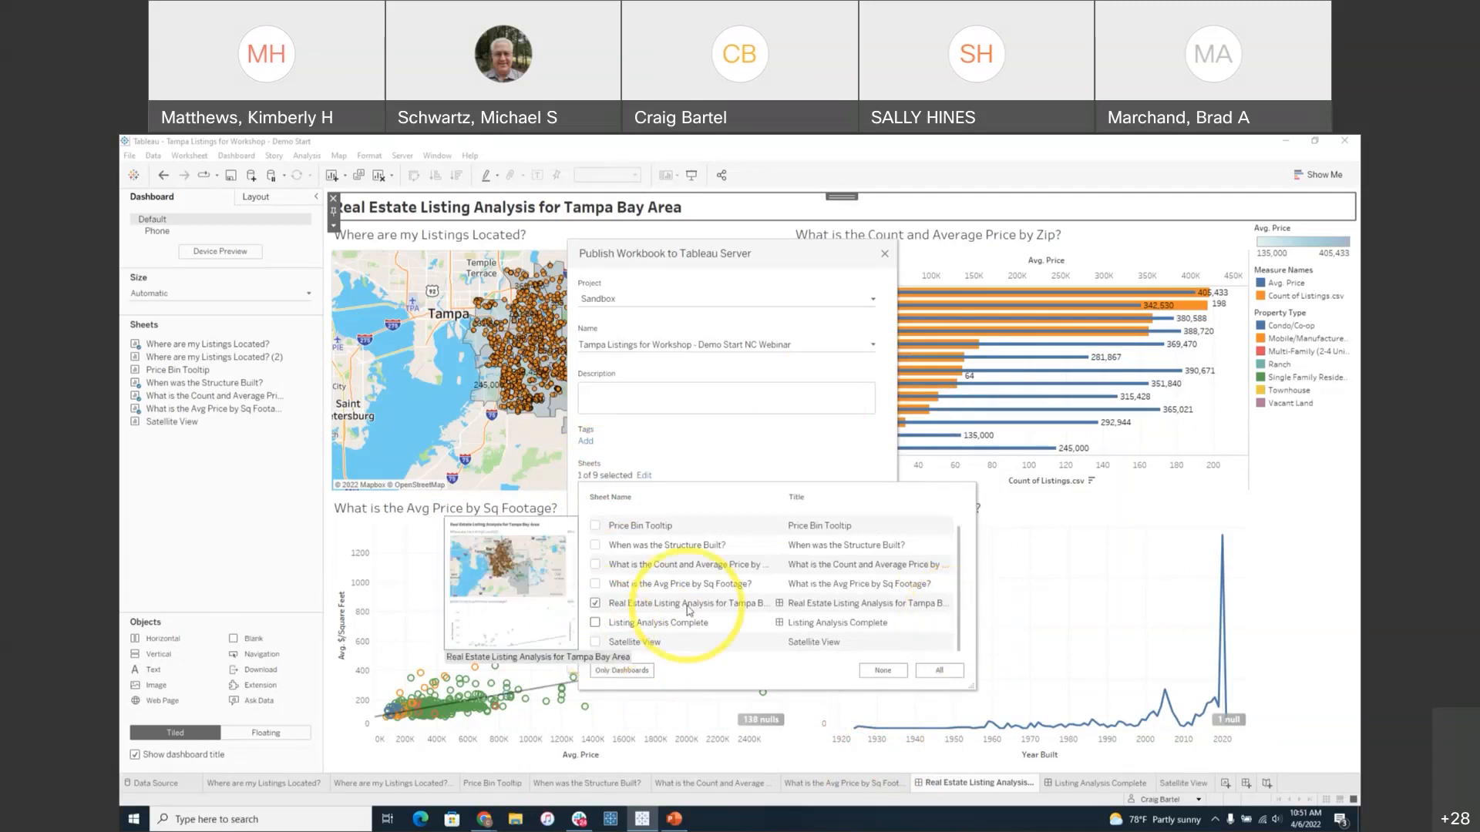
left_click(757, 465)
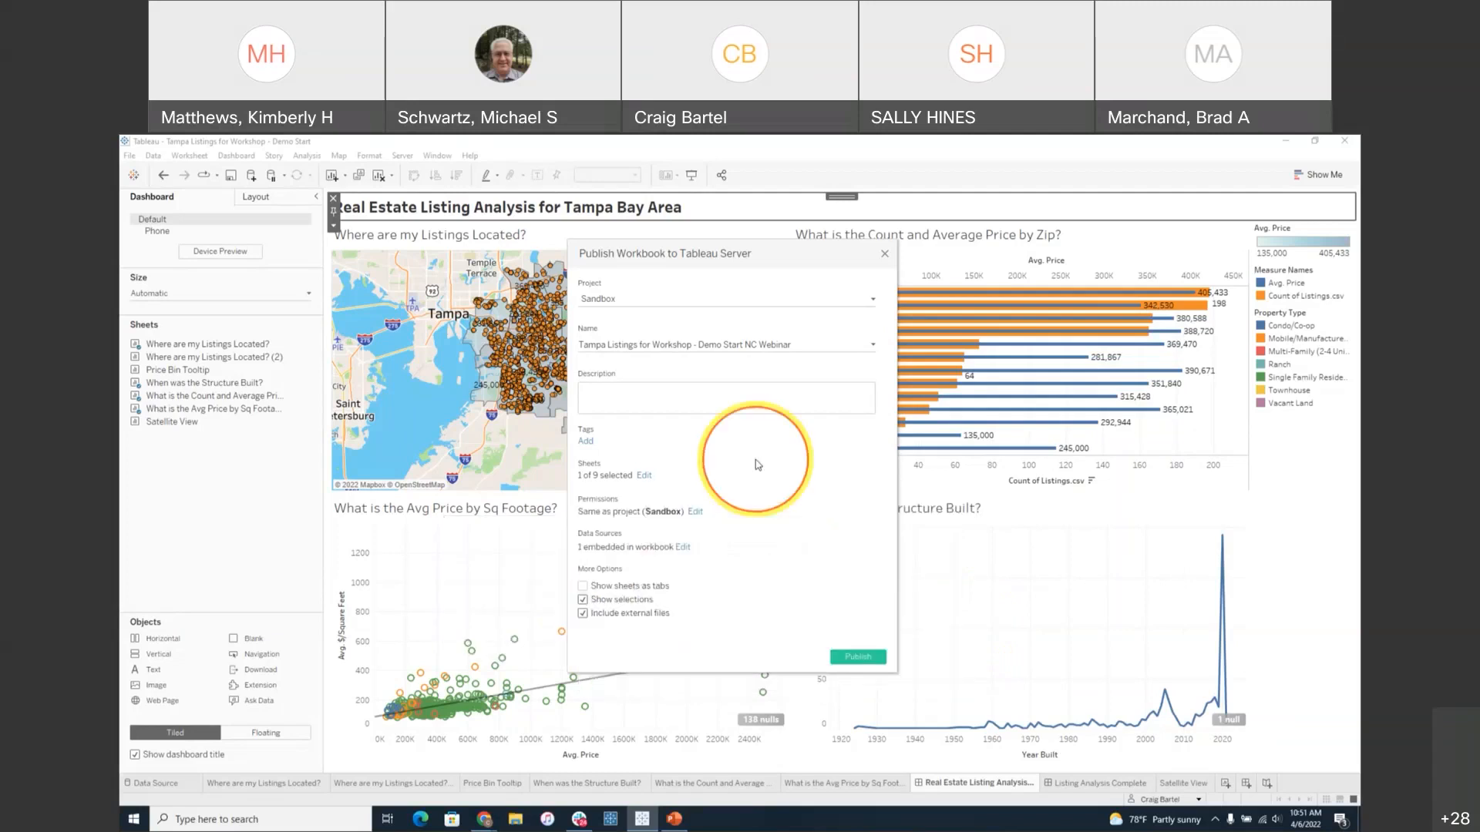
left_click(855, 656)
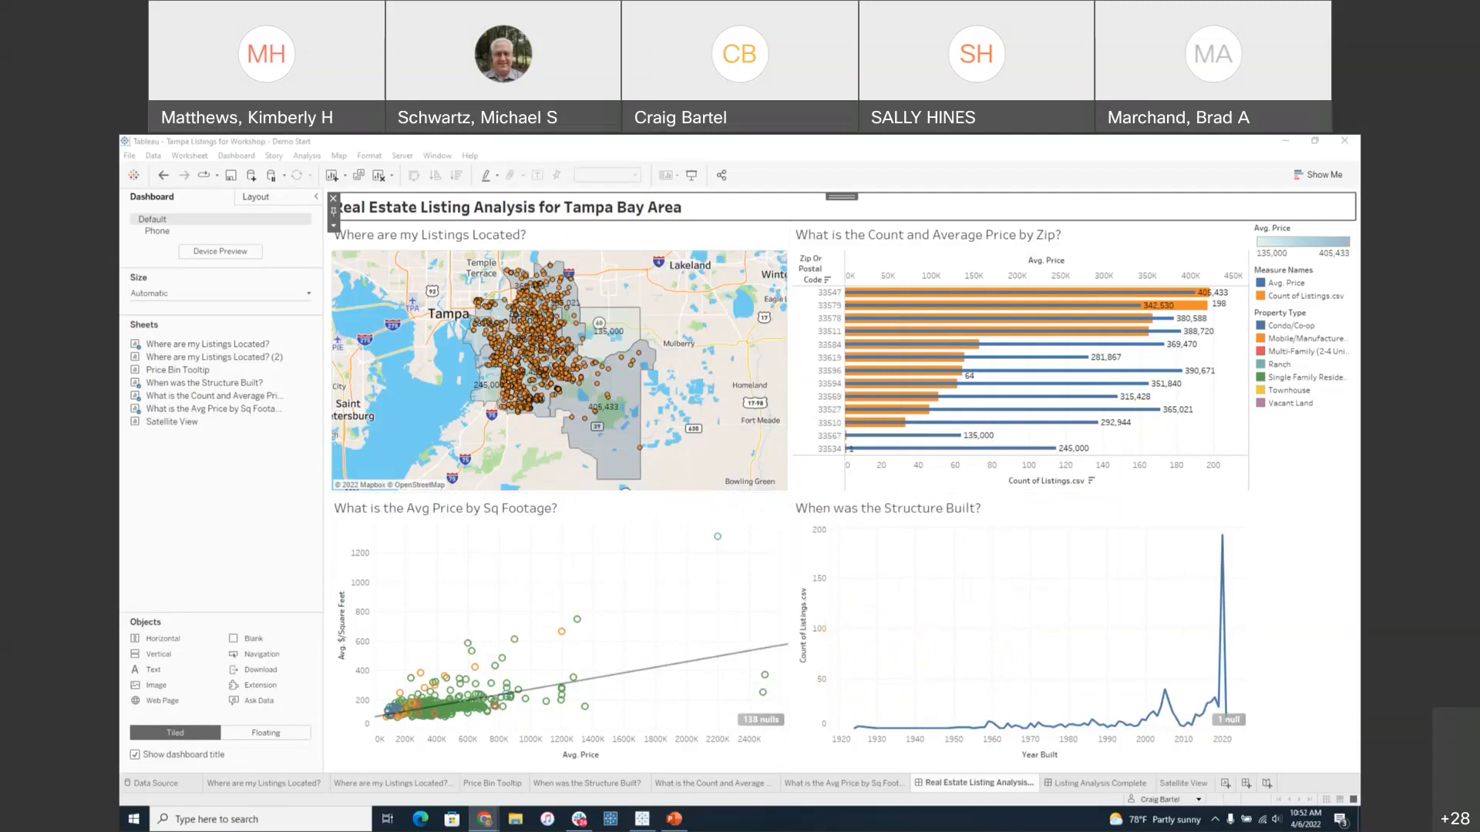
- Switch to the Tableau Server site in the browser, search for "tampa bay are" and open the first Real Estate Listing Analysis view
left_click_drag(1359, 269, 951, 197)
left_click(1163, 182)
left_click_drag(475, 135, 475, 137)
left_click(1117, 217)
type("tanp")
key("BackSpace")
type("mpa bay are")
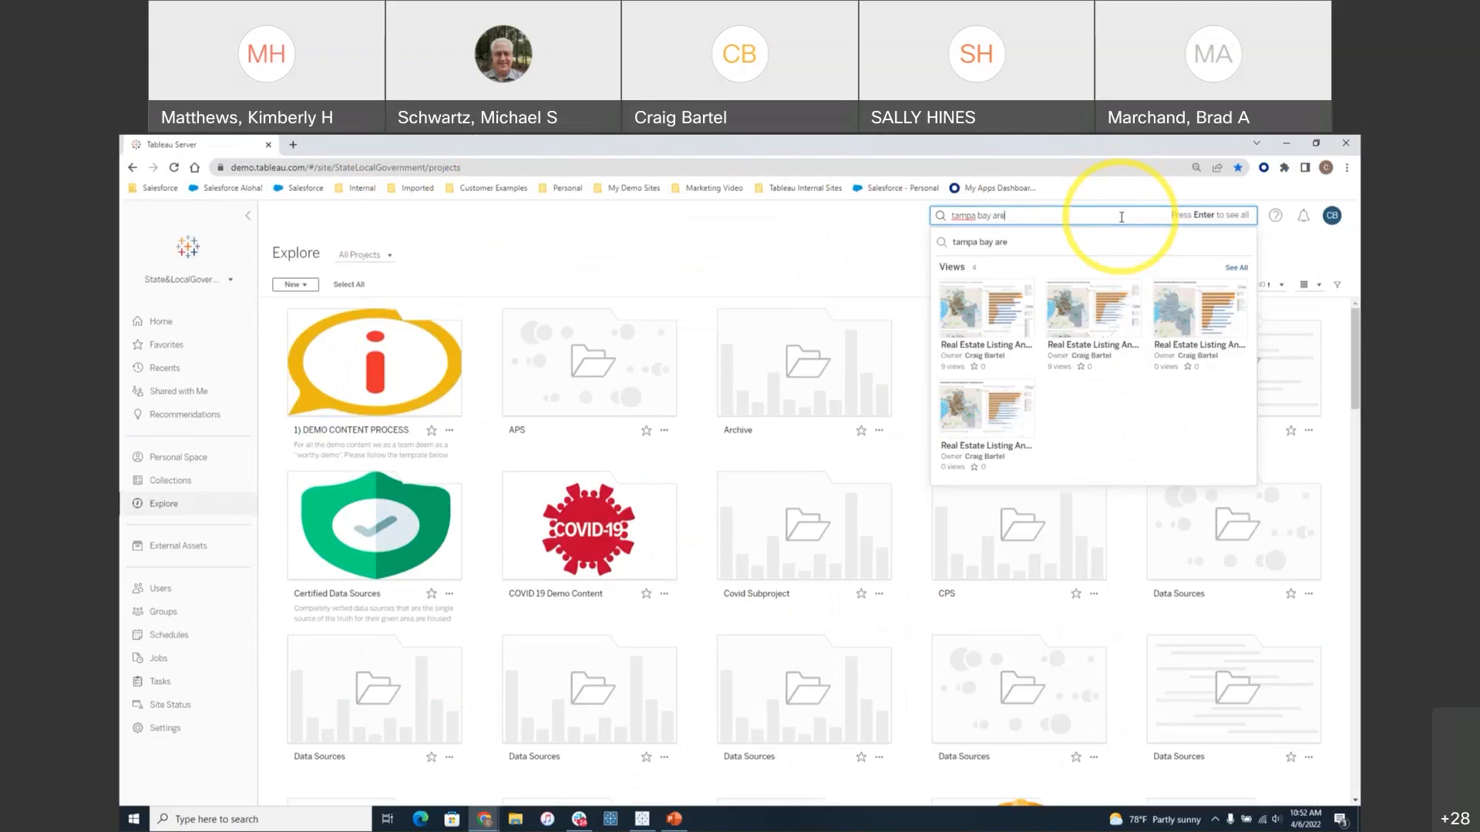
left_click(999, 321)
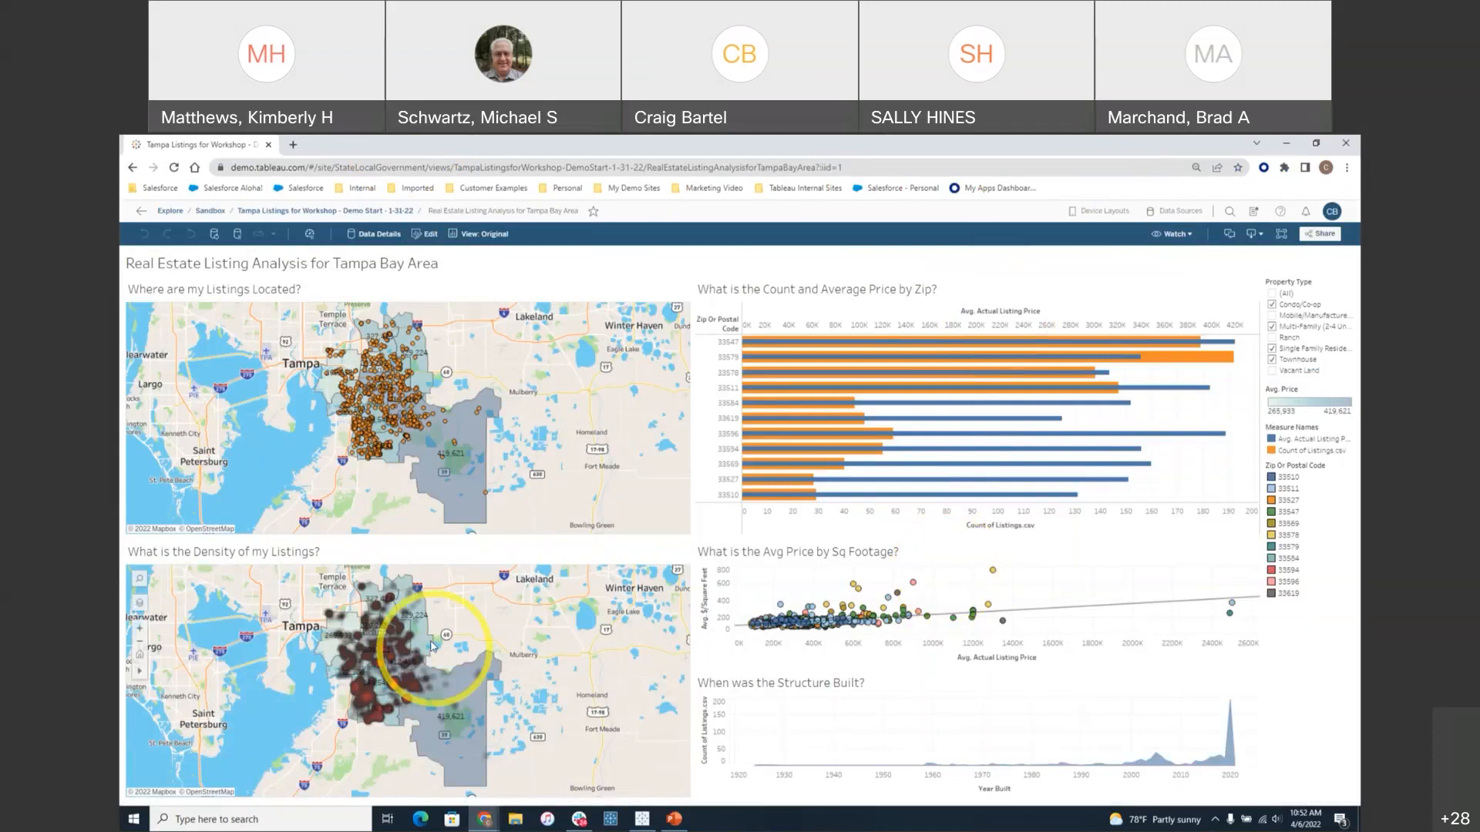
- Examine zip code 33547 on the Where are my Listings Located? map and filter the published dashboard to it
mouse_move(458, 438)
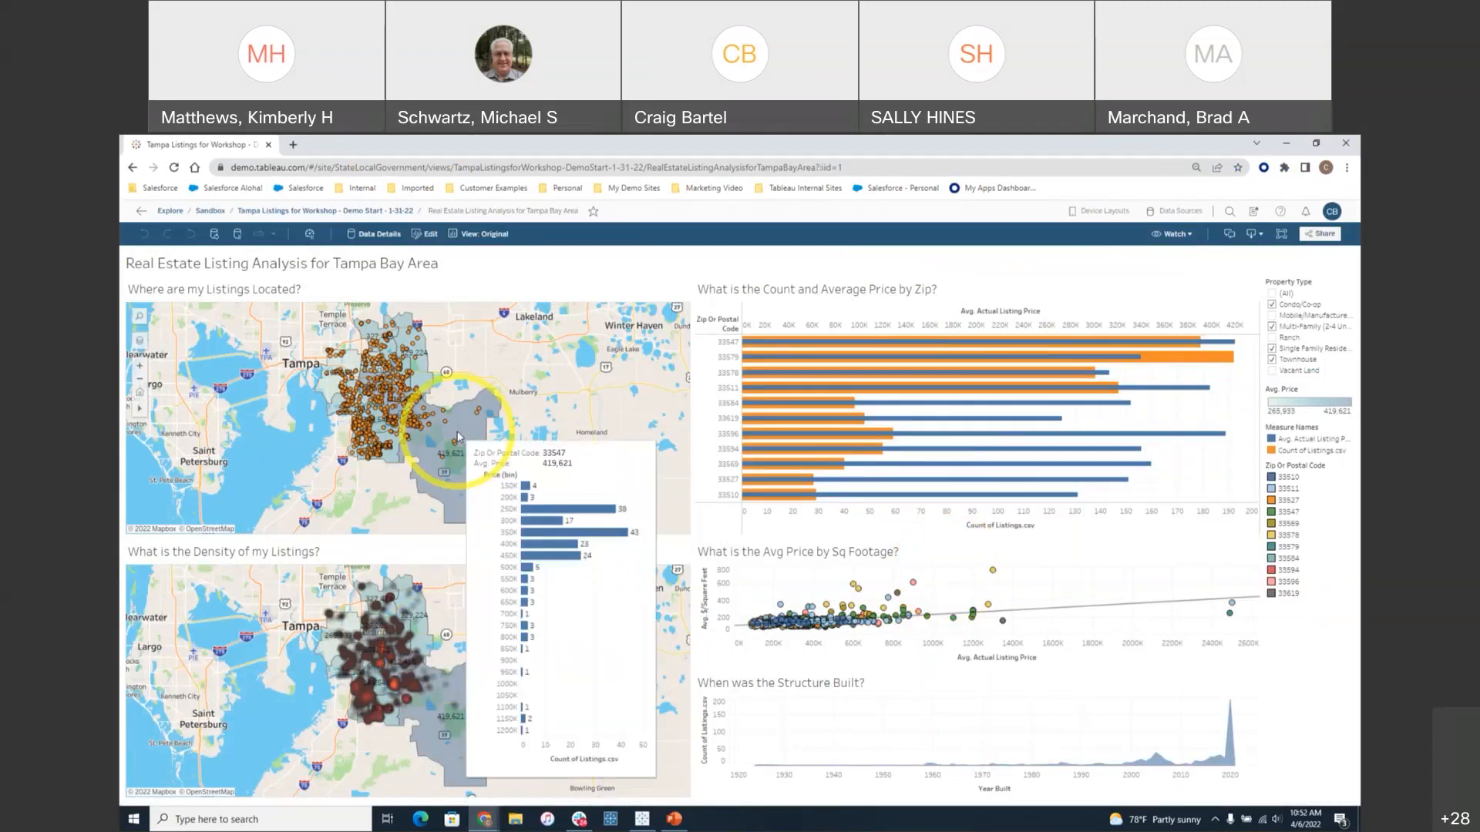
left_click(461, 425)
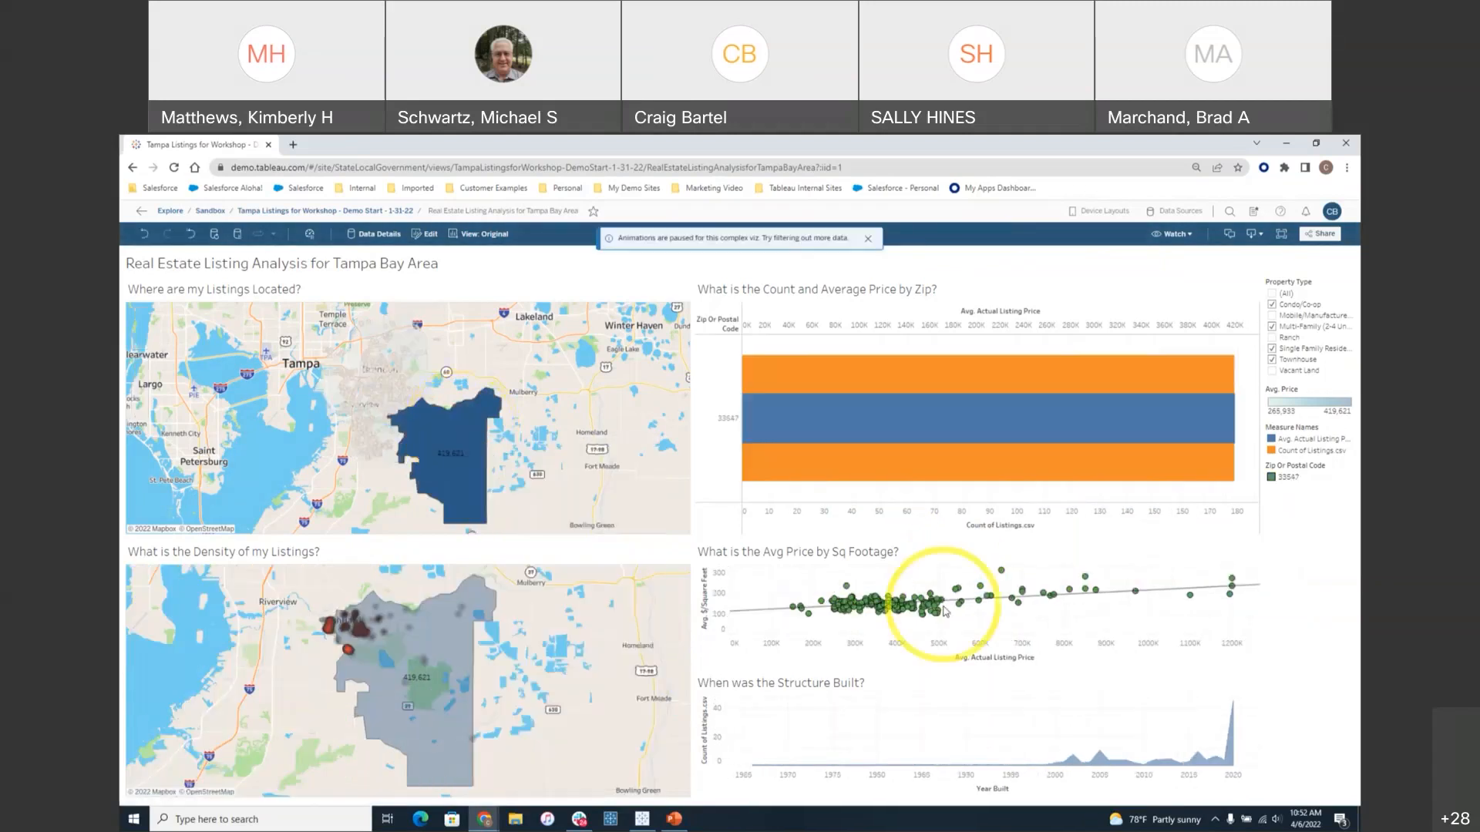
mouse_move(938, 612)
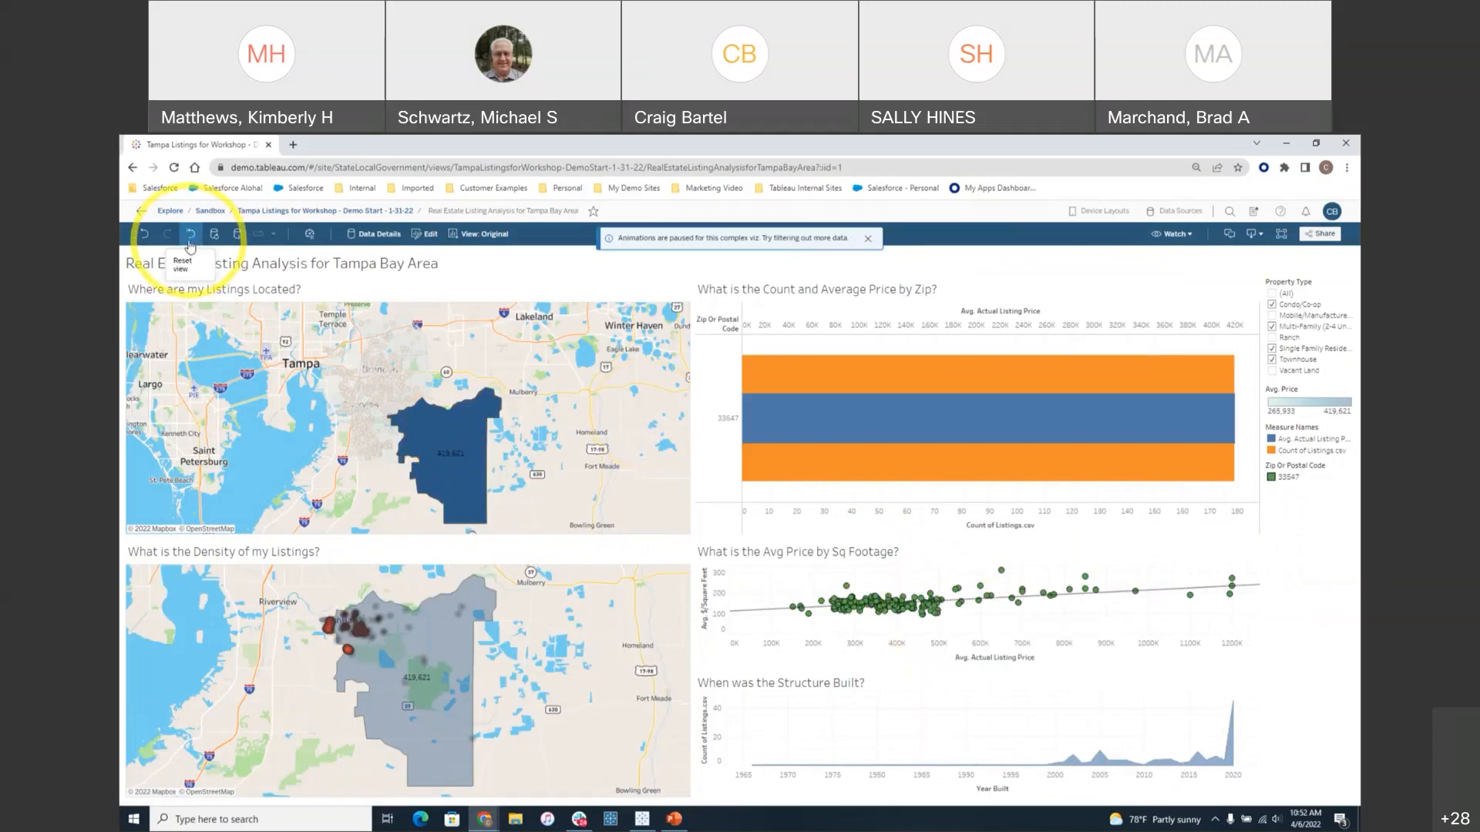
- Reset the dashboard to its original unfiltered view and review the custom view options without saving one
left_click(189, 236)
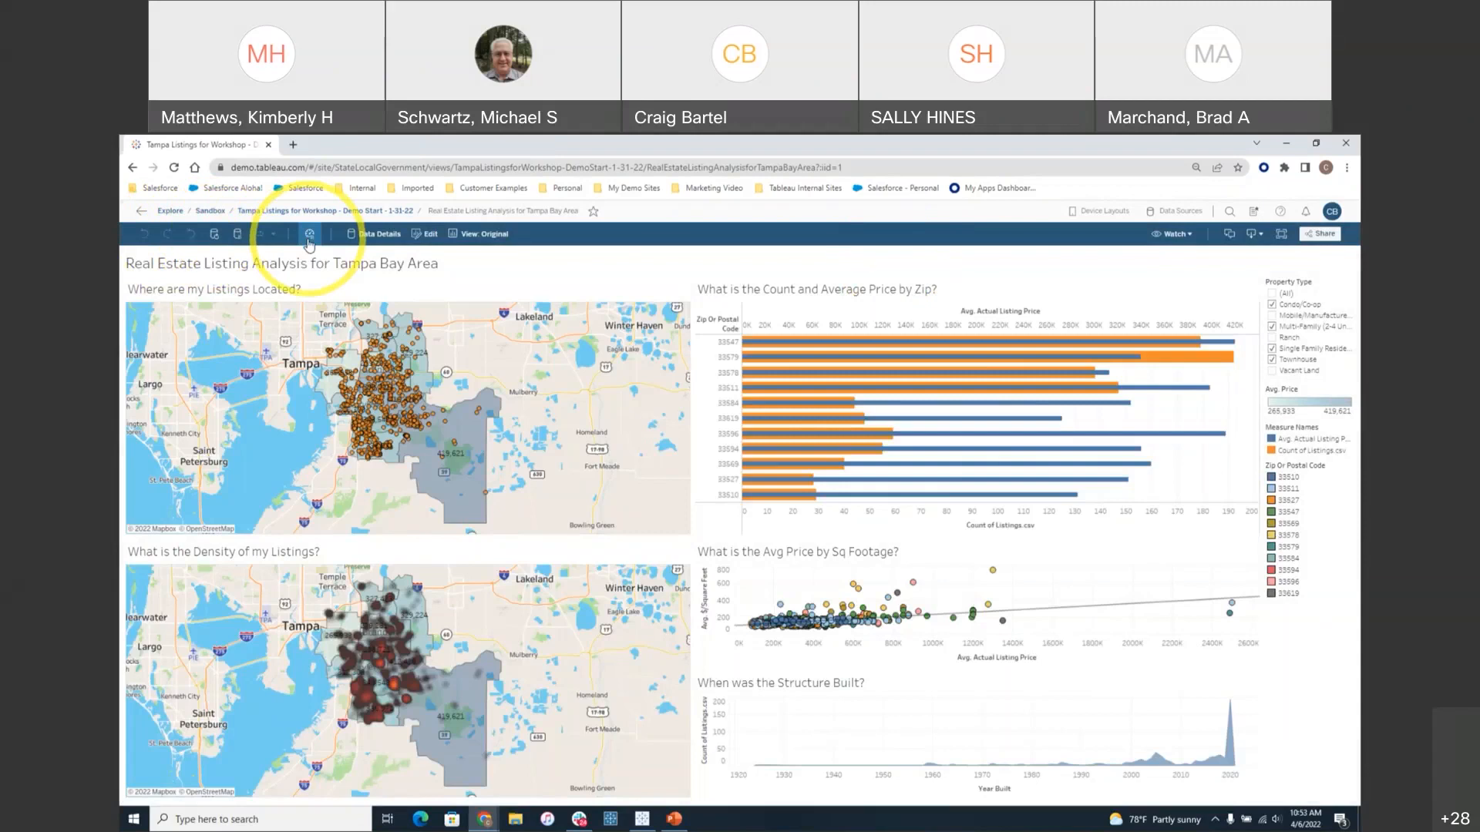
left_click(461, 236)
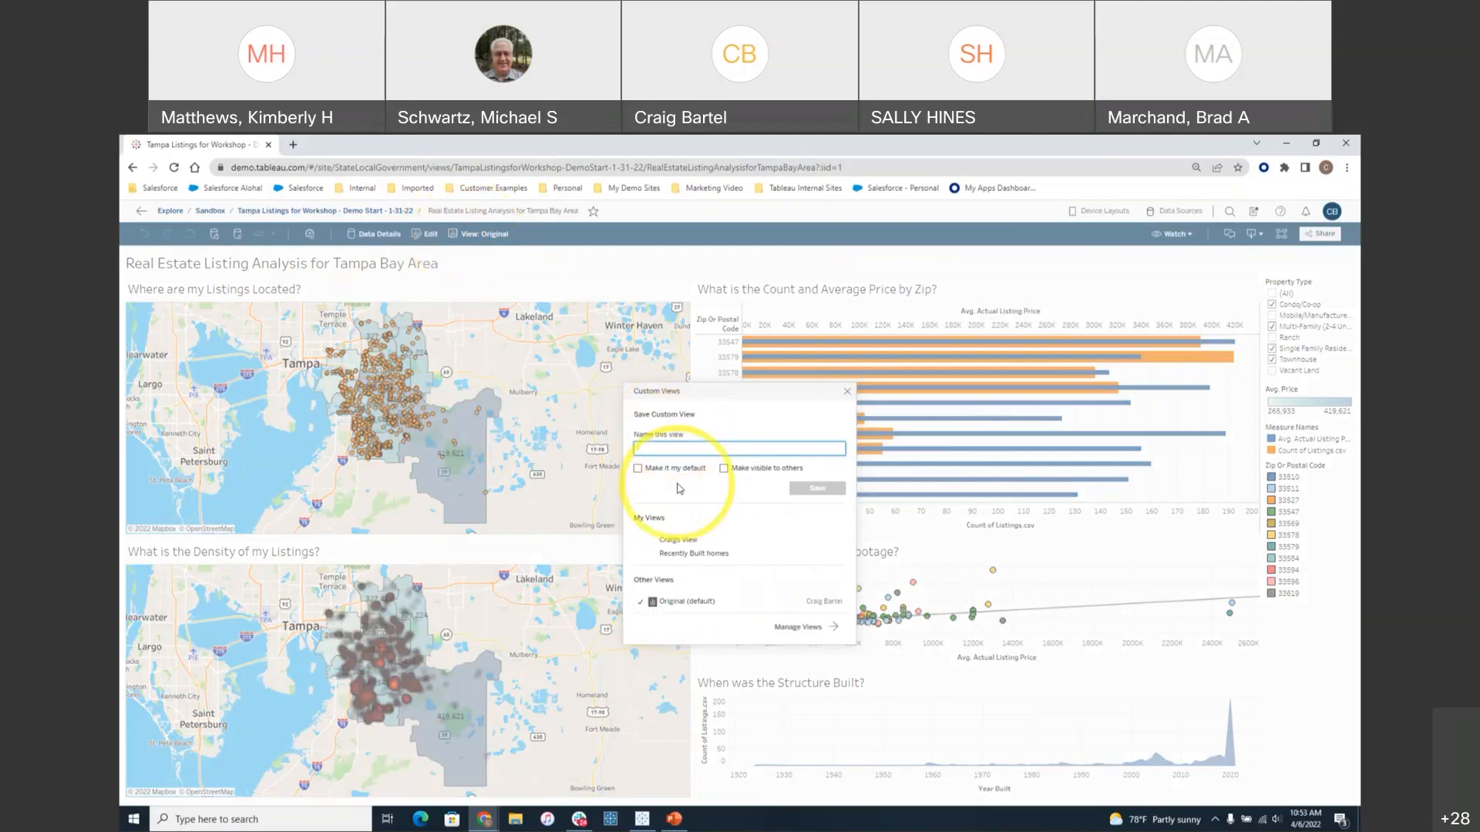
left_click(839, 399)
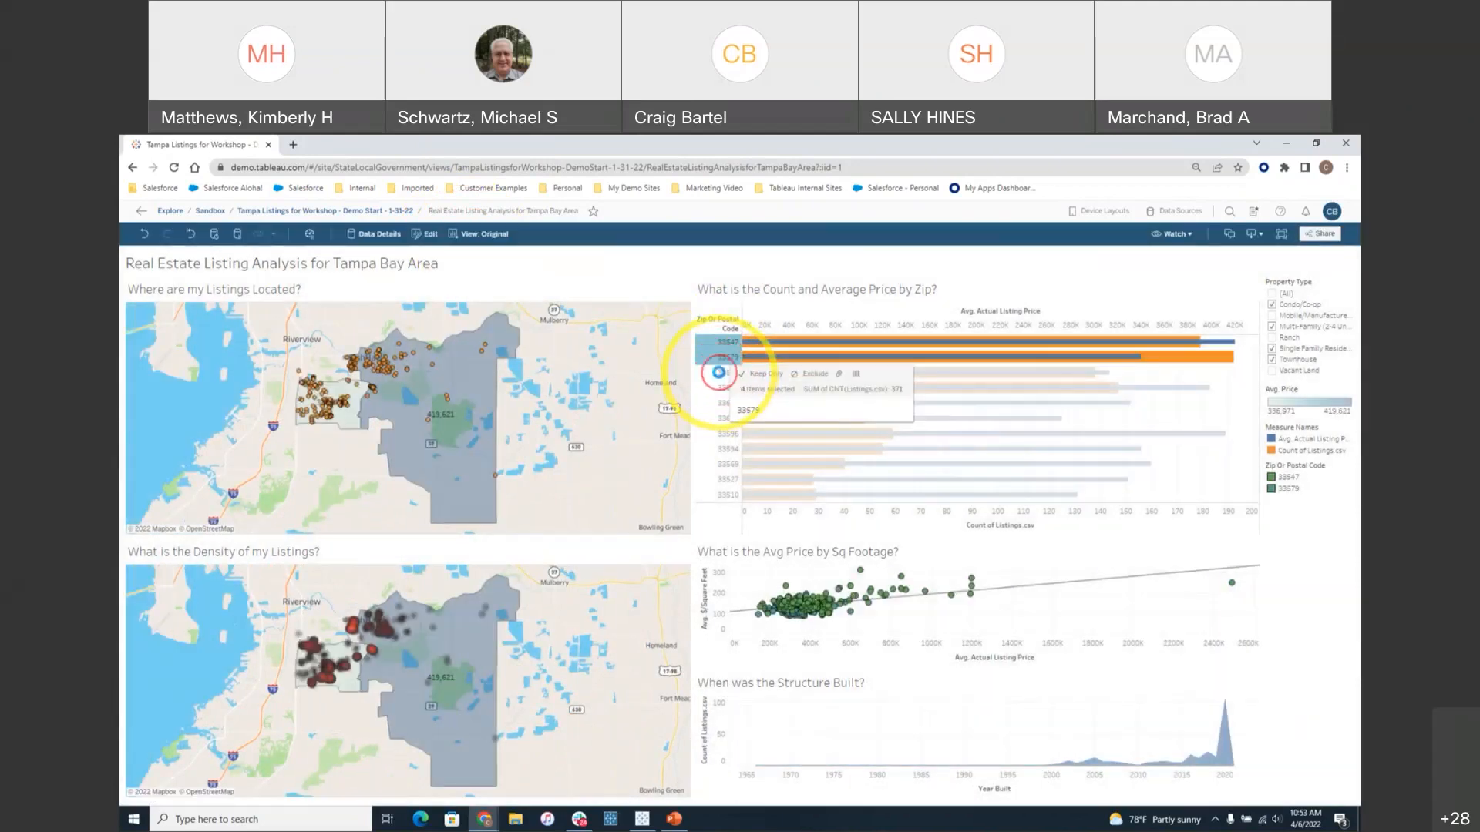
- Select zip codes 33547, 33579 and 33578 in the Count and Average Price chart and save the dashboard as custom view "Personal view"
left_click(719, 372, "ctrl")
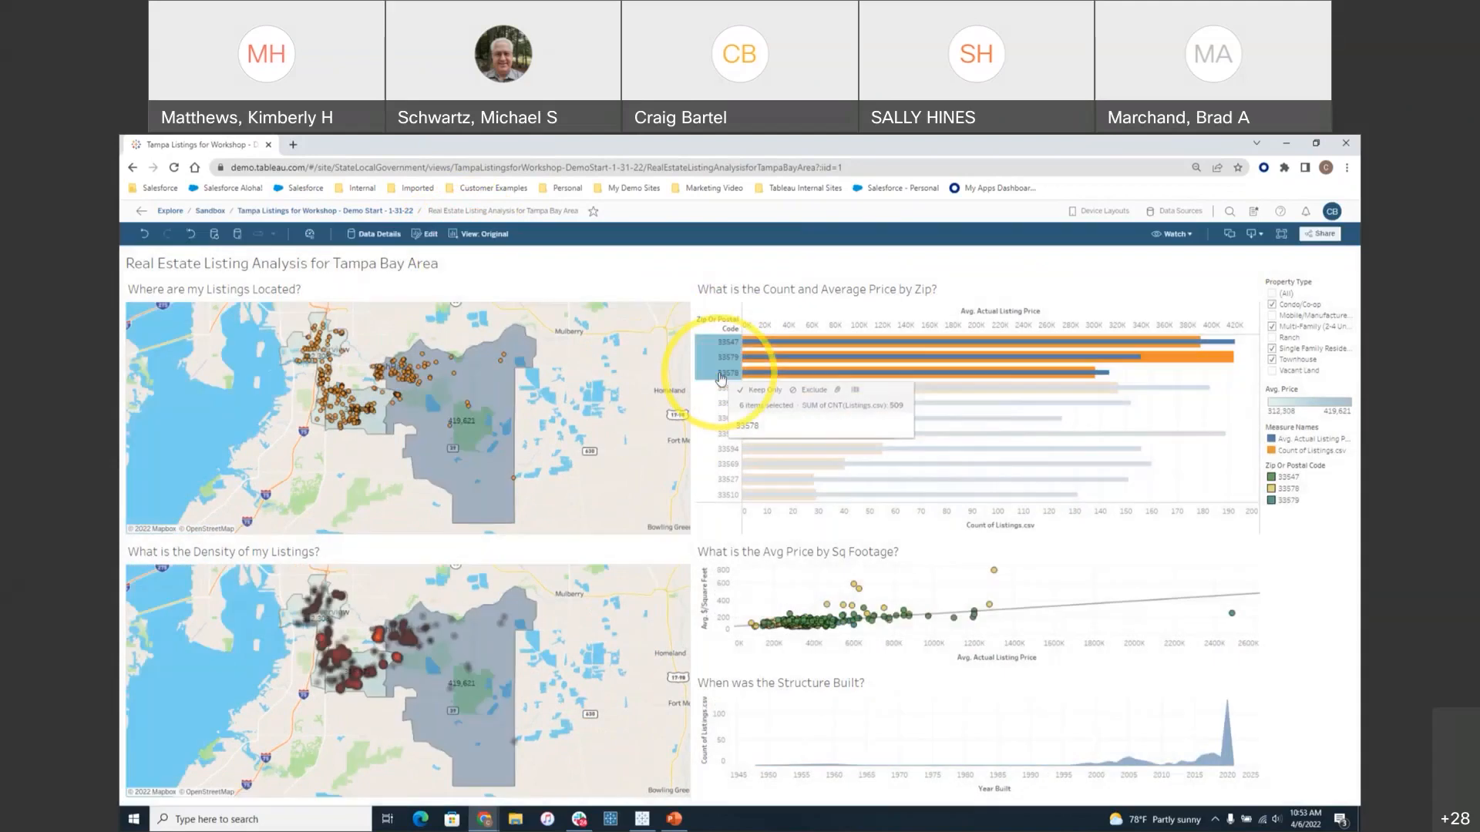
left_click(483, 234)
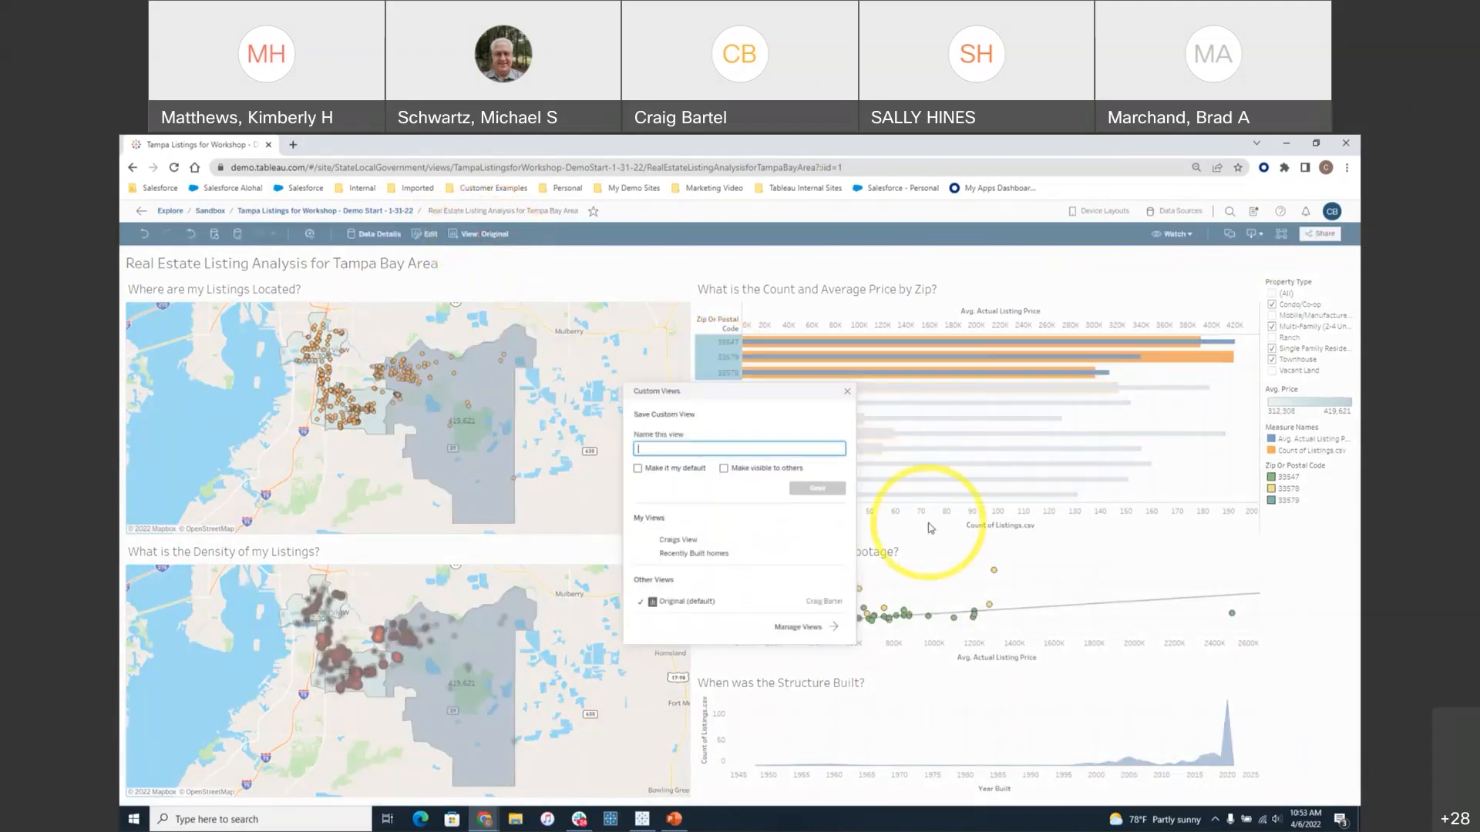
type("Personal view")
left_click(817, 488)
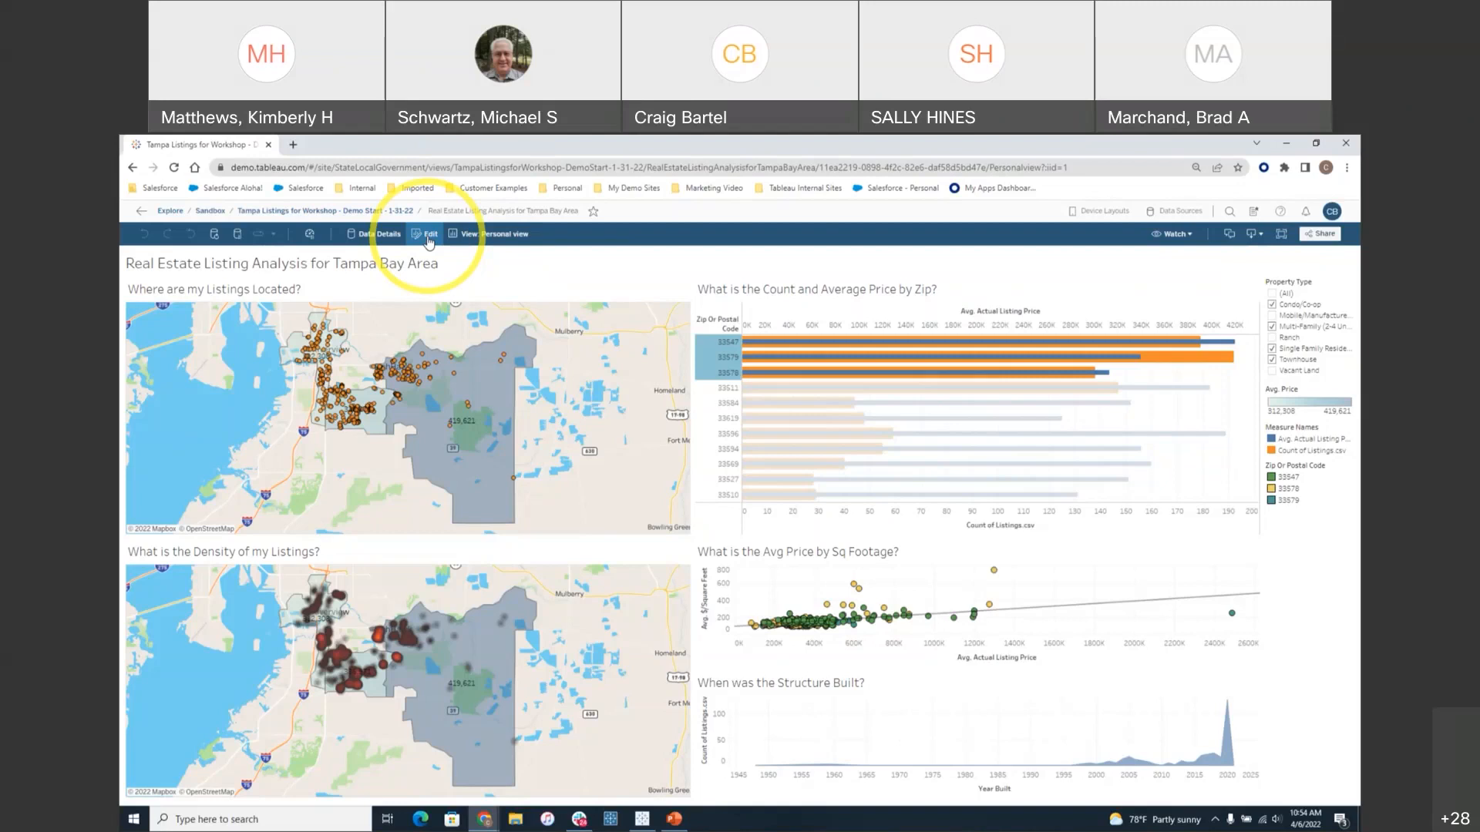
- Check the dashboard's Data Details, retry loading the lineage information, and close the details
left_click(373, 238)
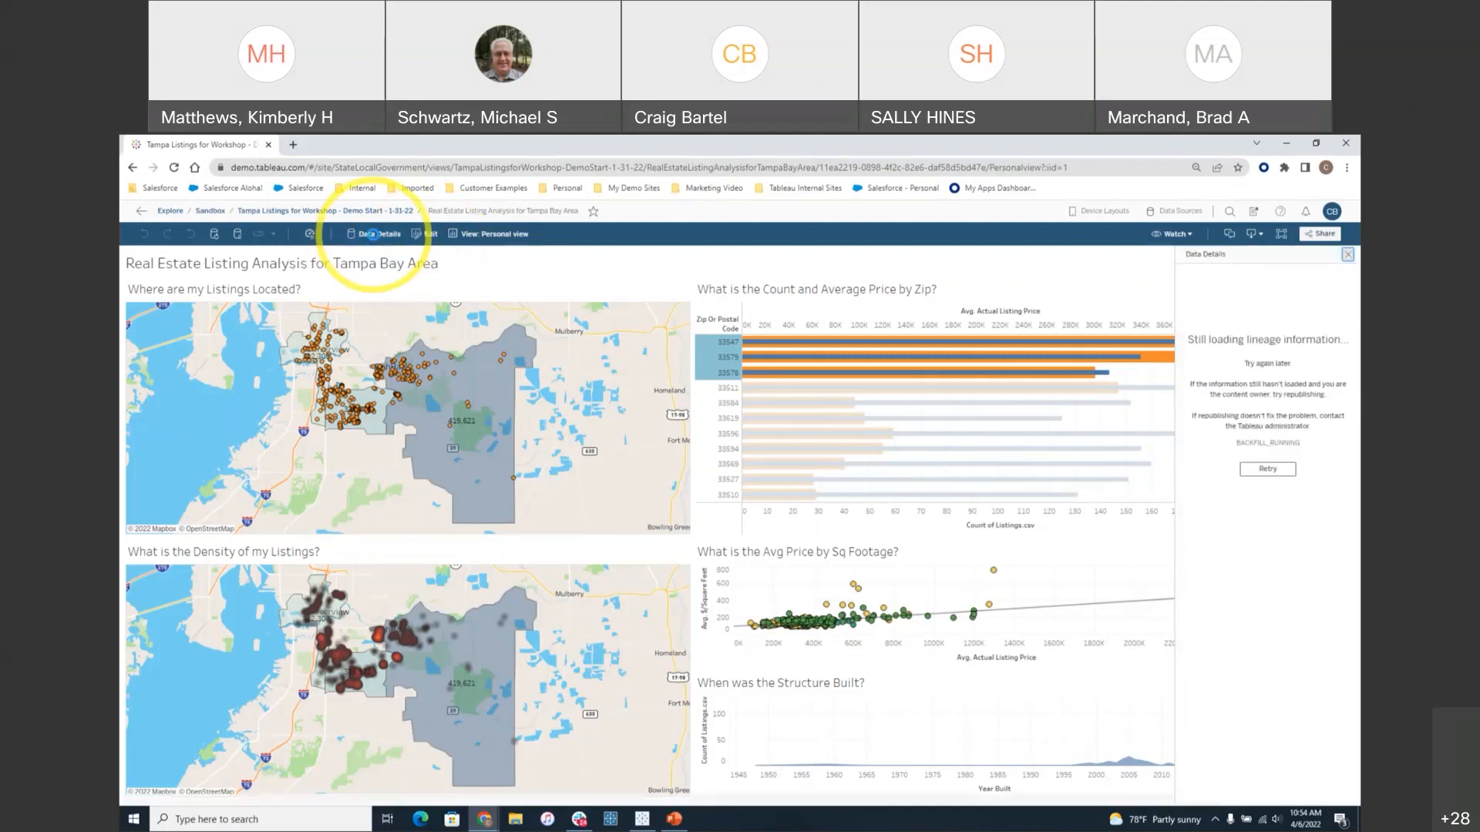
left_click(1268, 470)
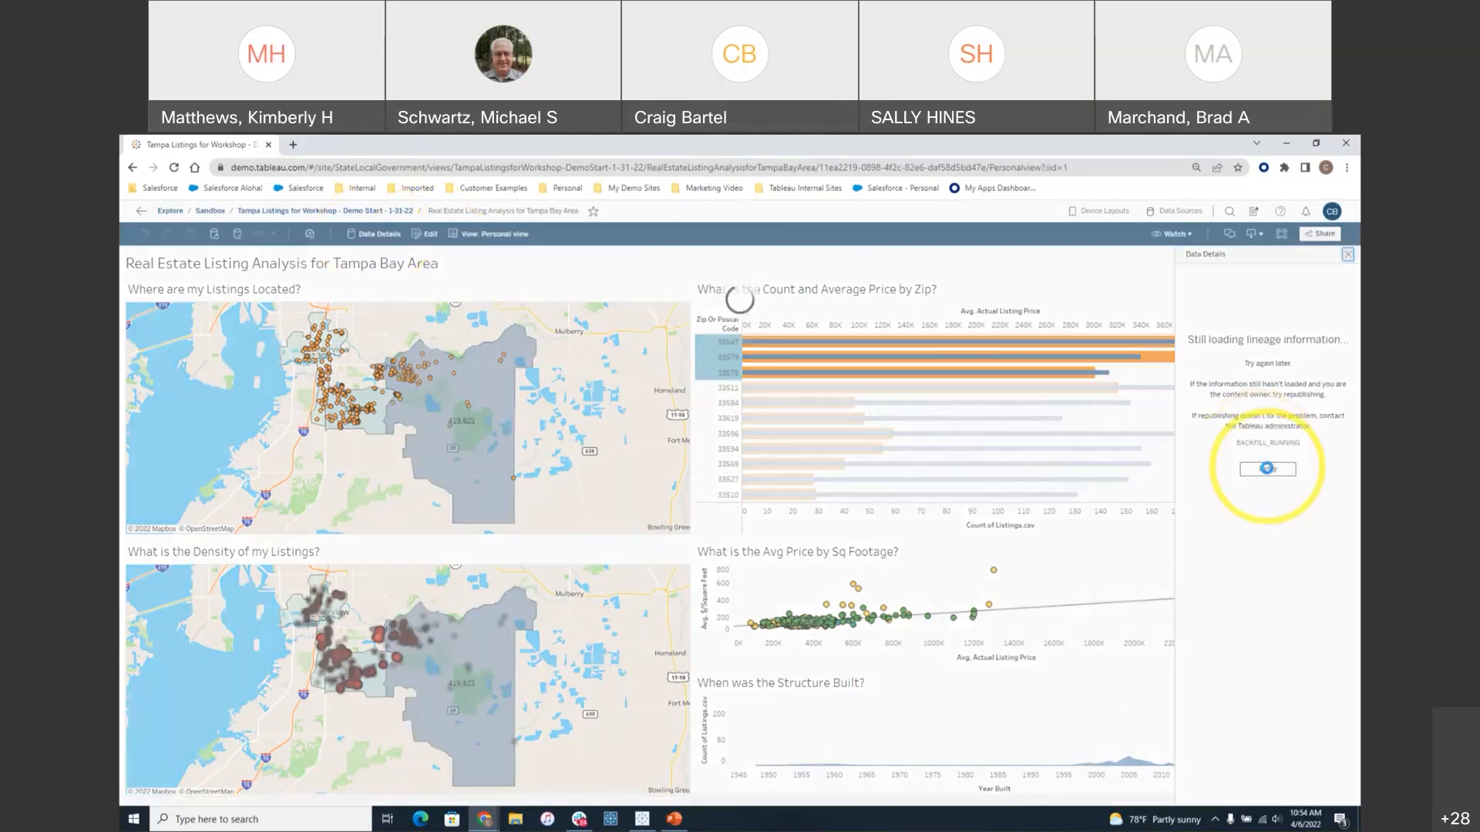
left_click(1271, 471)
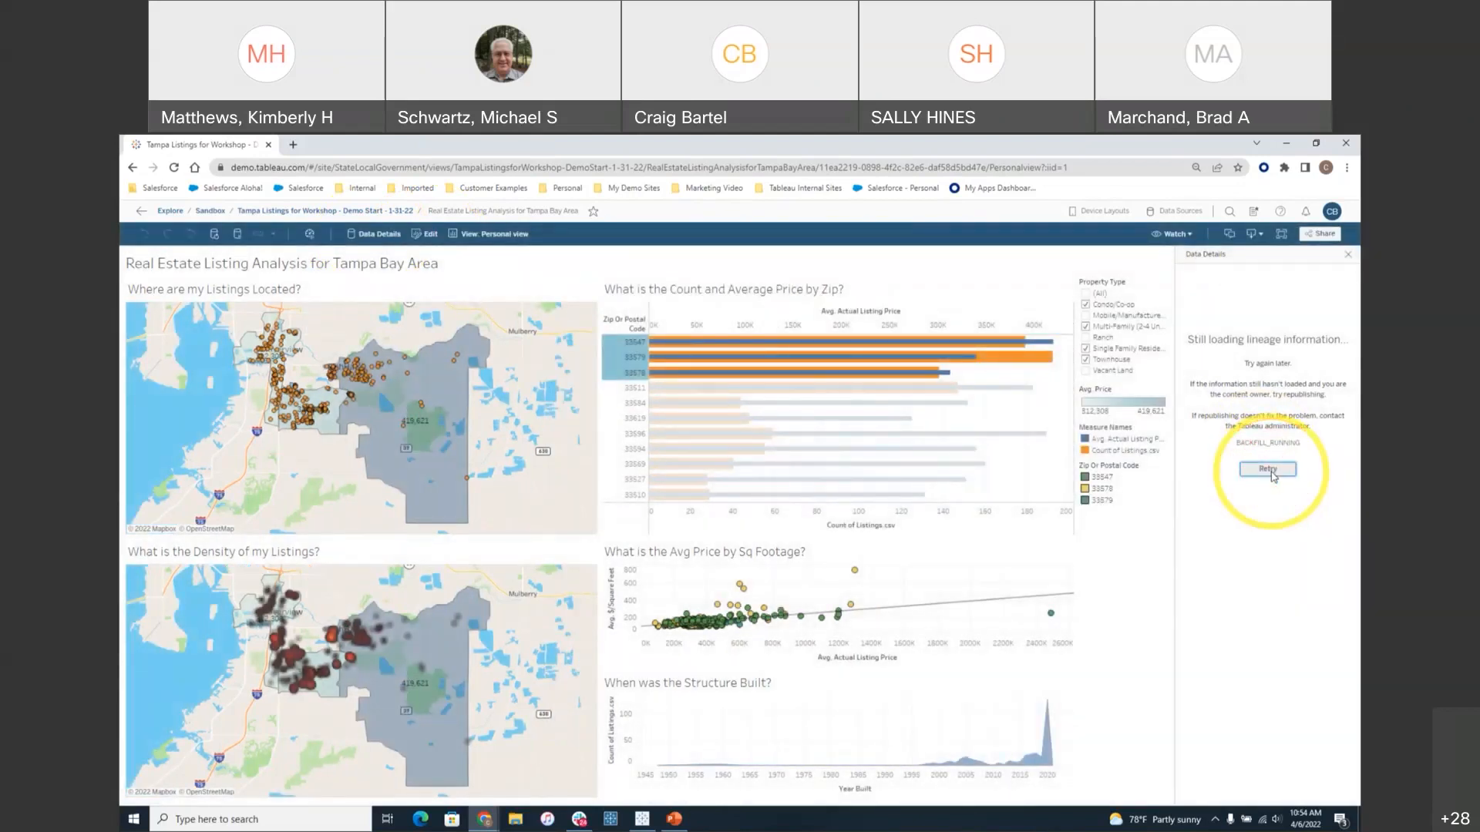
left_click(1348, 254)
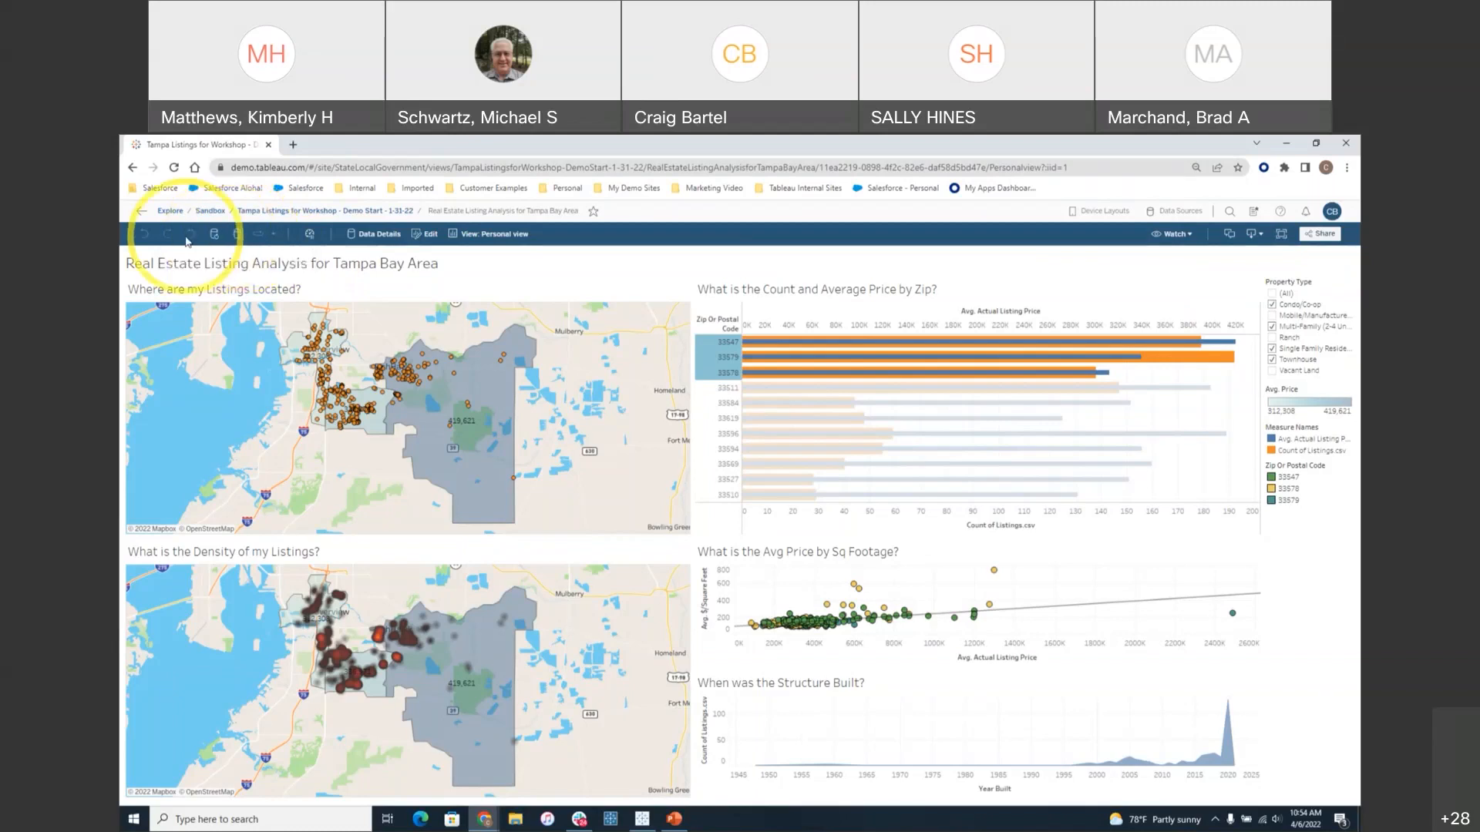
- Review the email subscription options and available schedules for this view, and cancel without subscribing anyone
left_click(1191, 236)
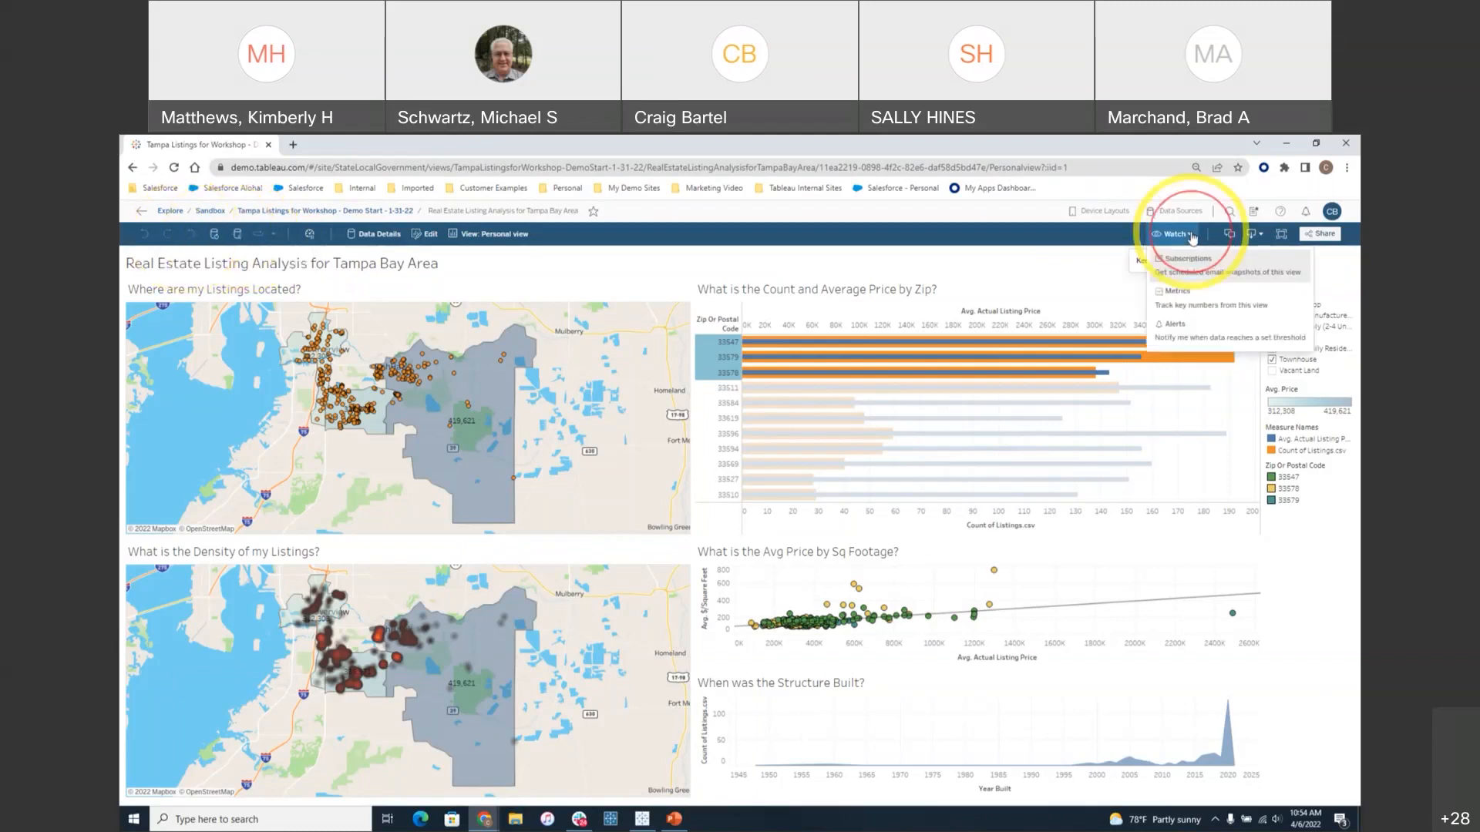
left_click(1199, 274)
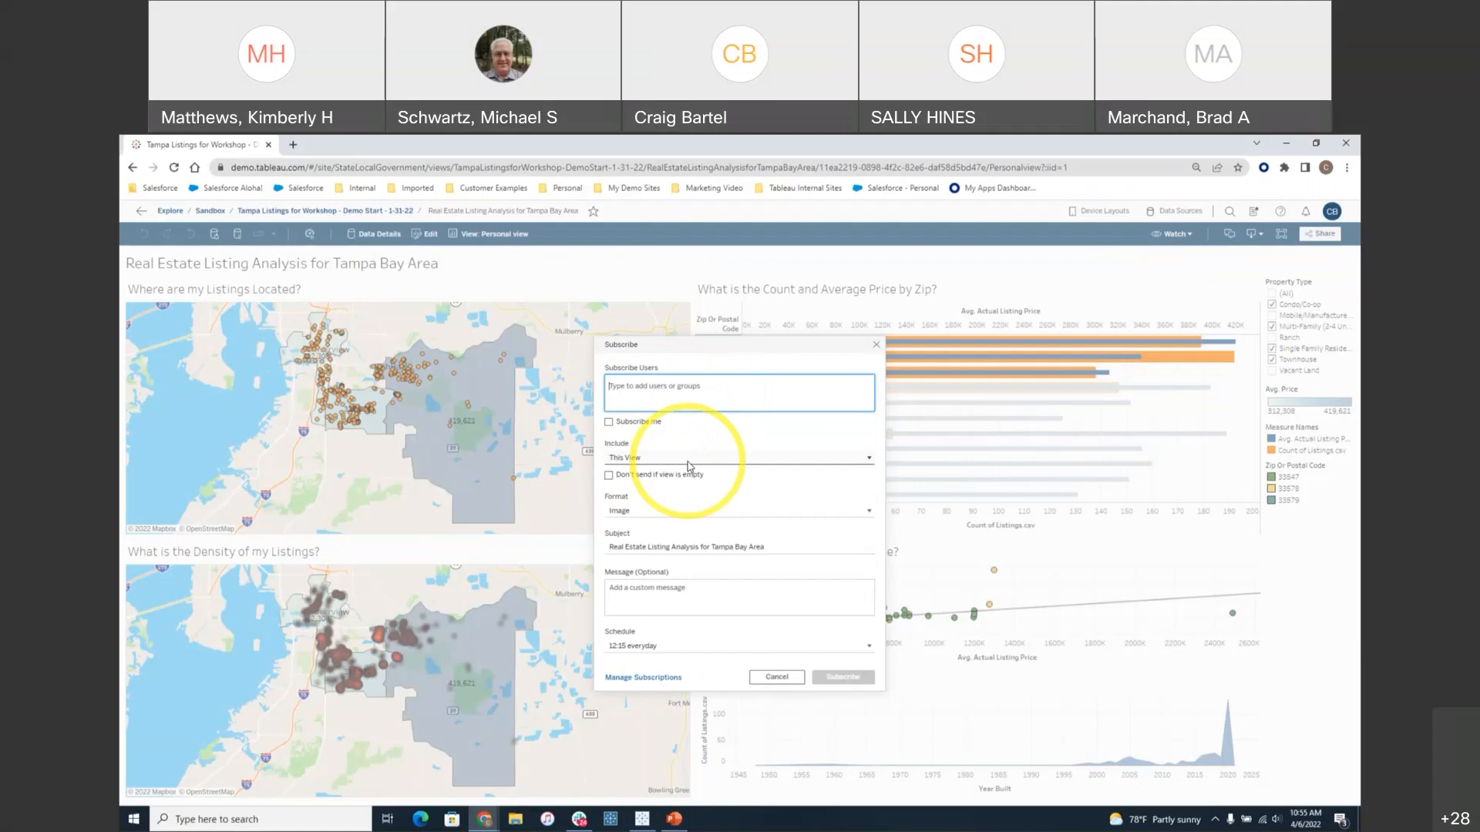
left_click(728, 646)
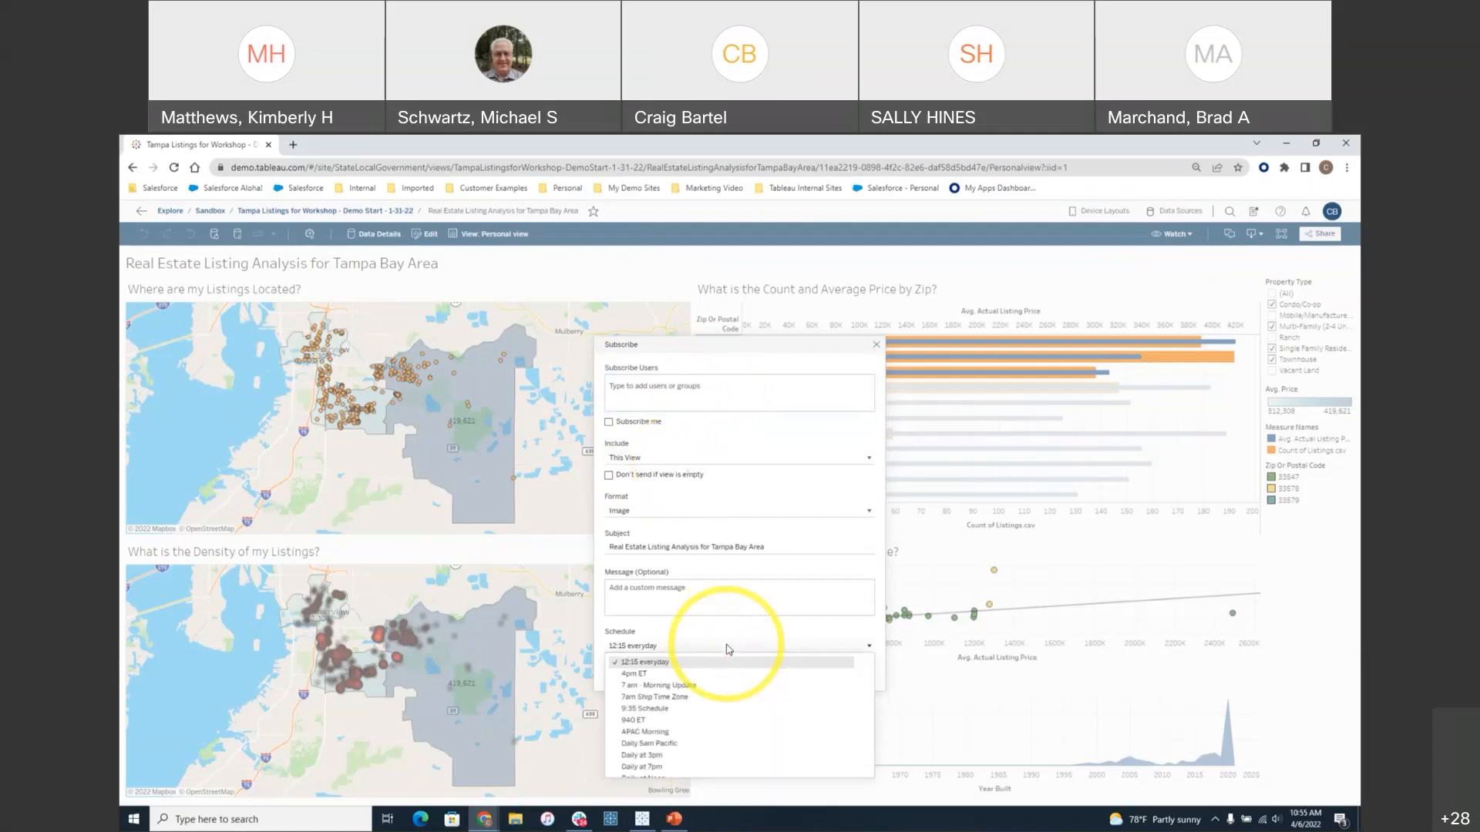
left_click(726, 646)
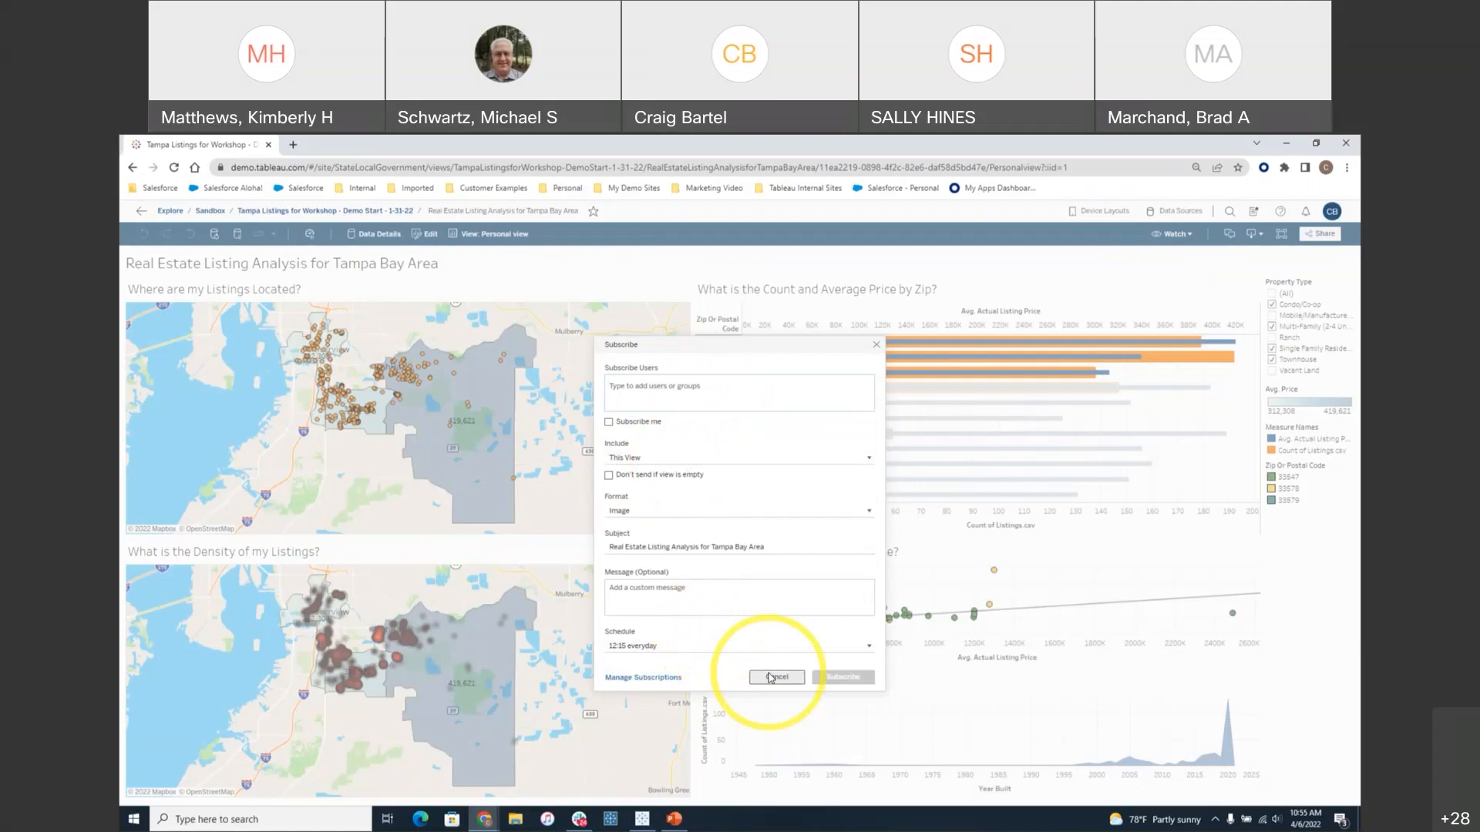
left_click(770, 678)
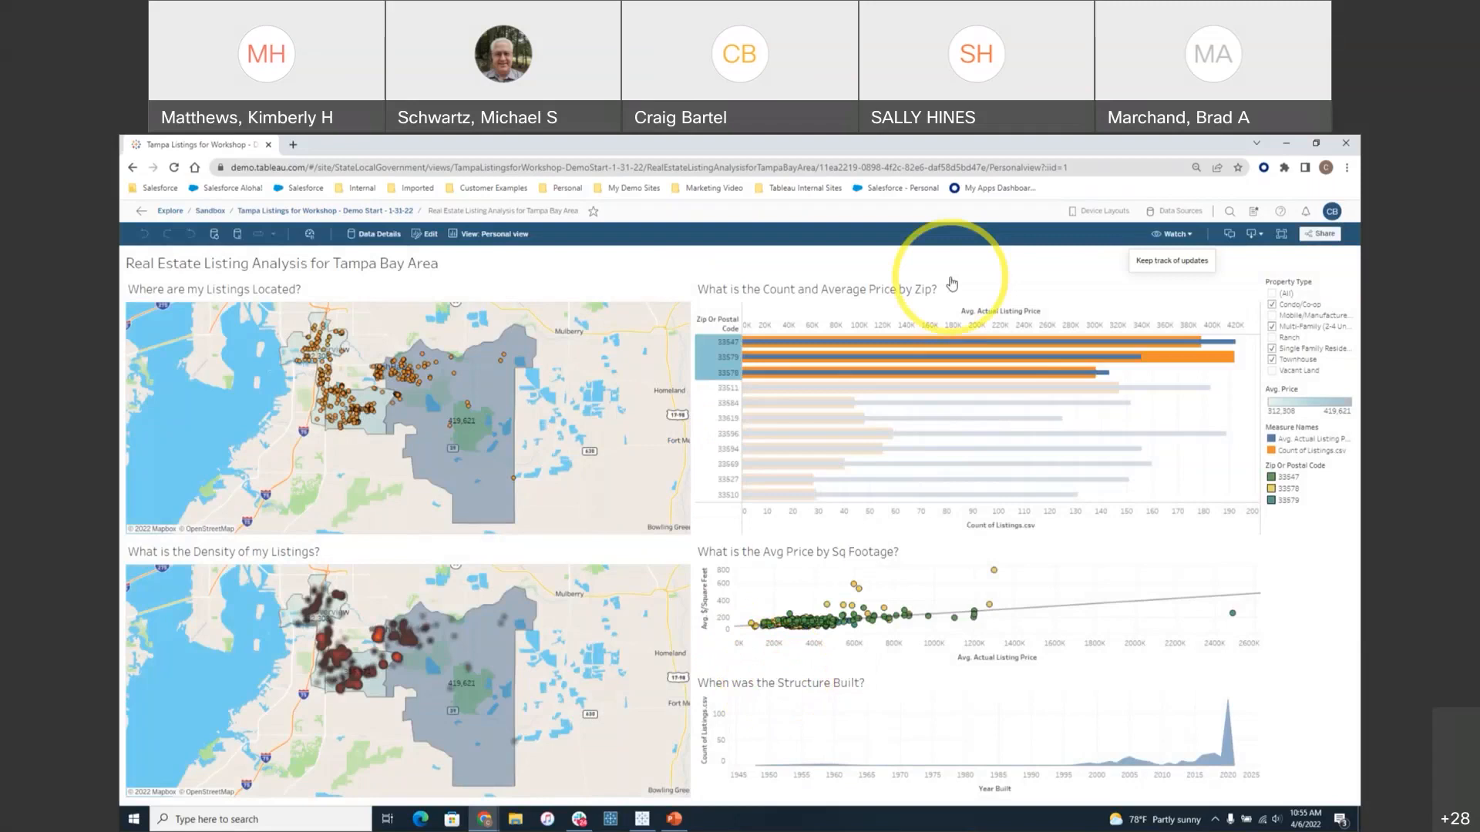
- Switch to Tableau Desktop and open the Listings text file connection for editing in the workbook's data source
mouse_move(676, 817)
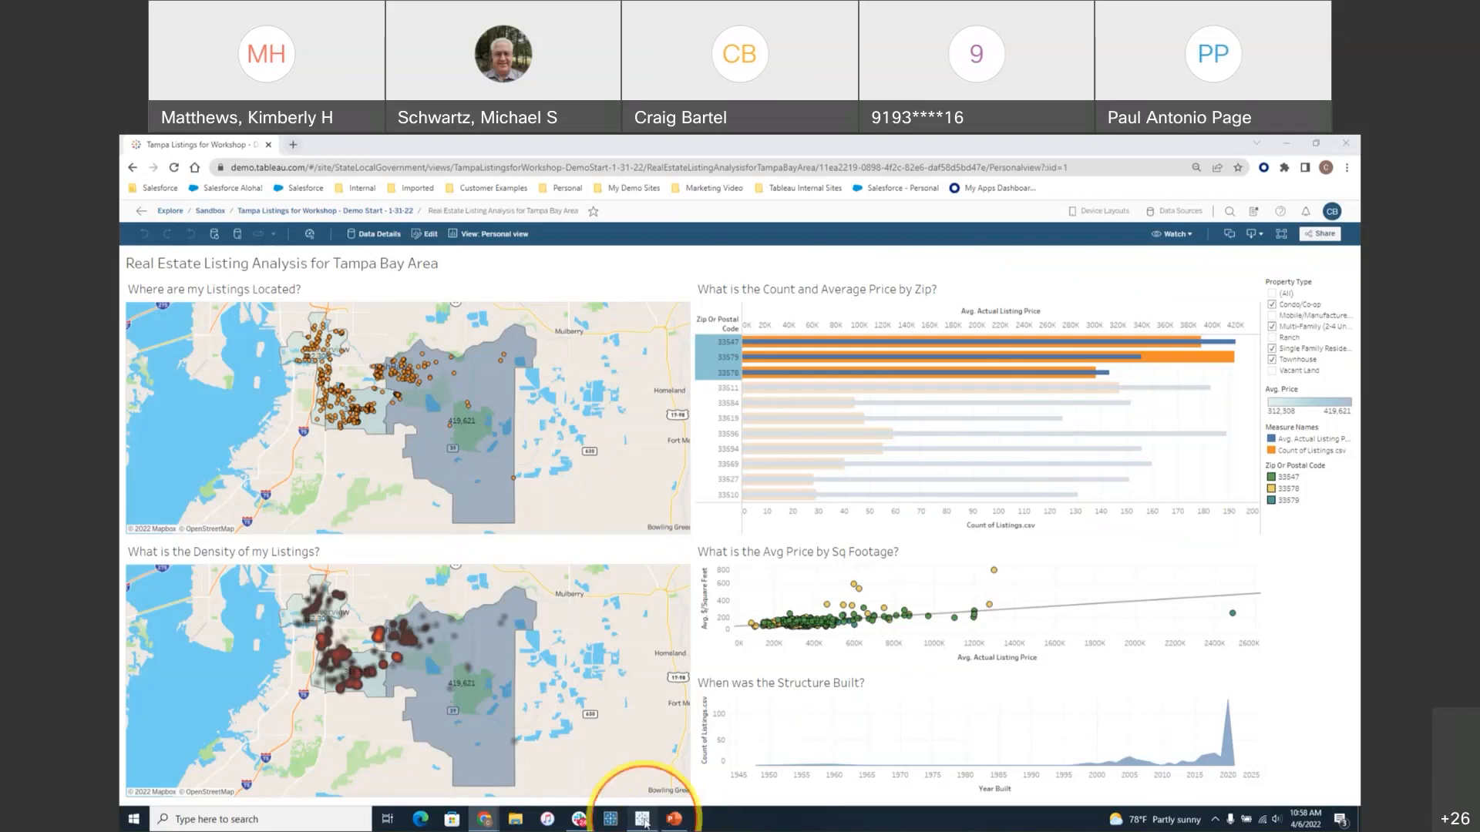
left_click(642, 818)
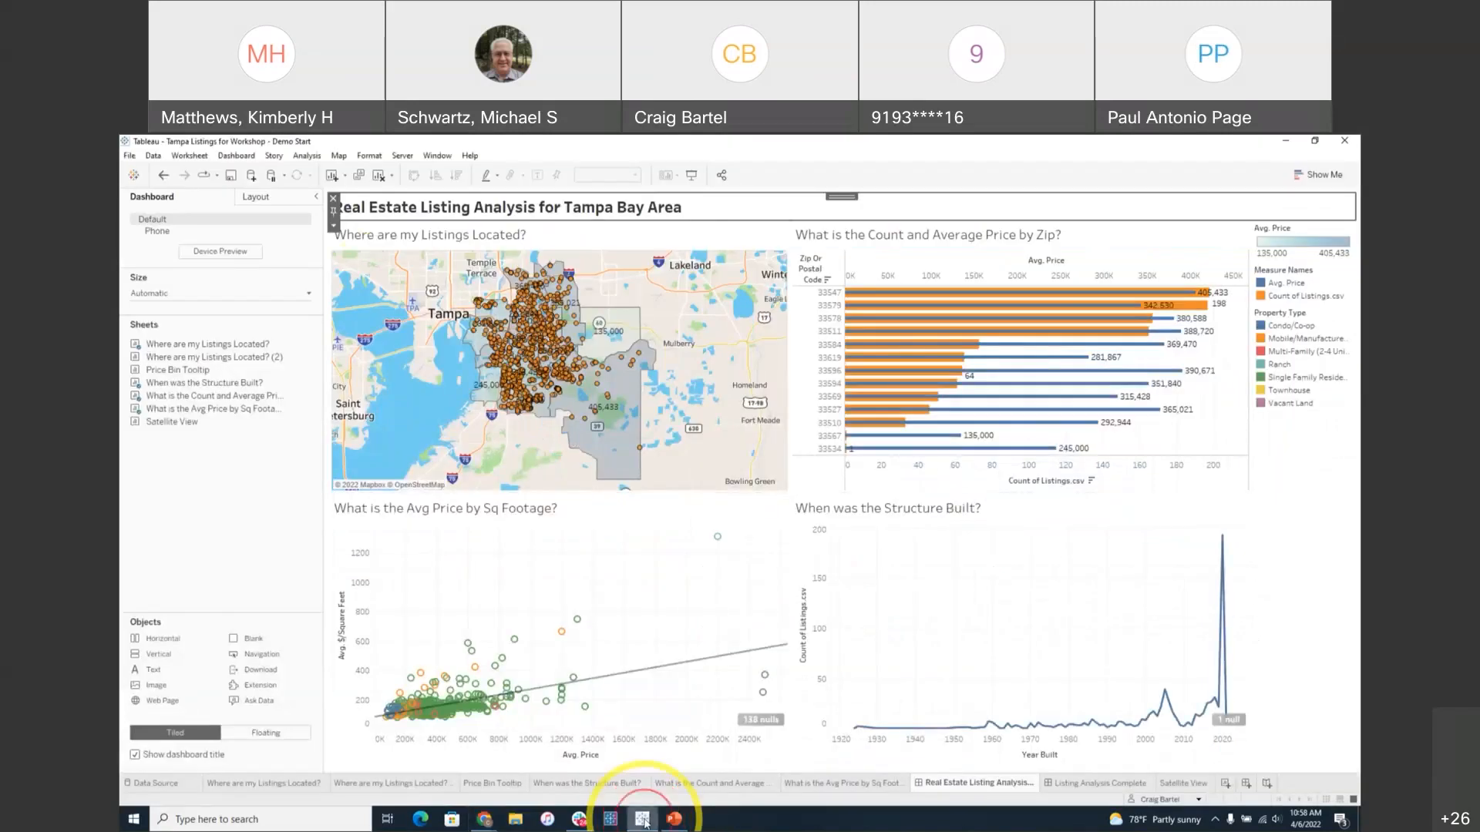
left_click(173, 785)
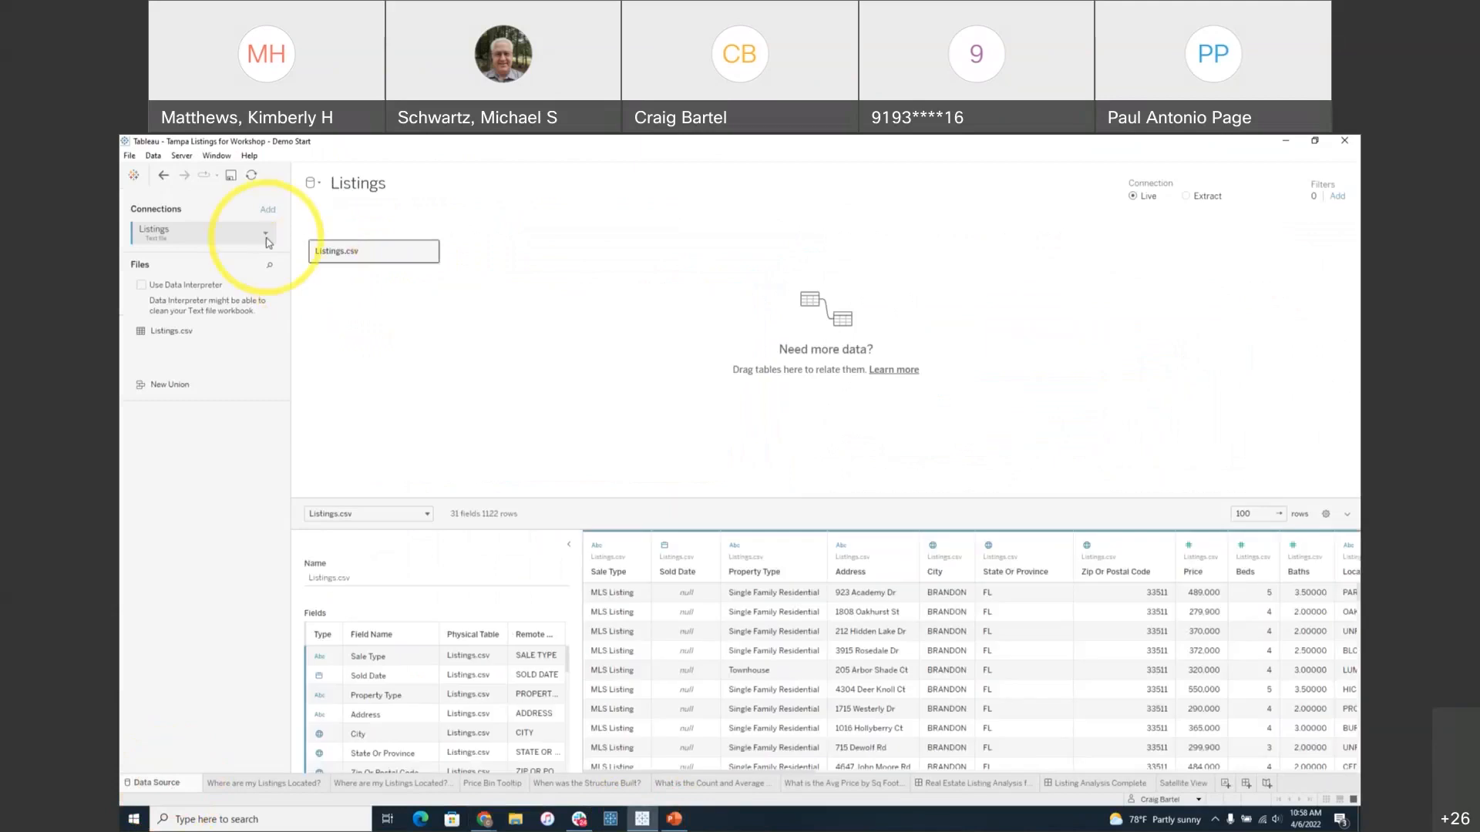
left_click(265, 235)
left_click(292, 247)
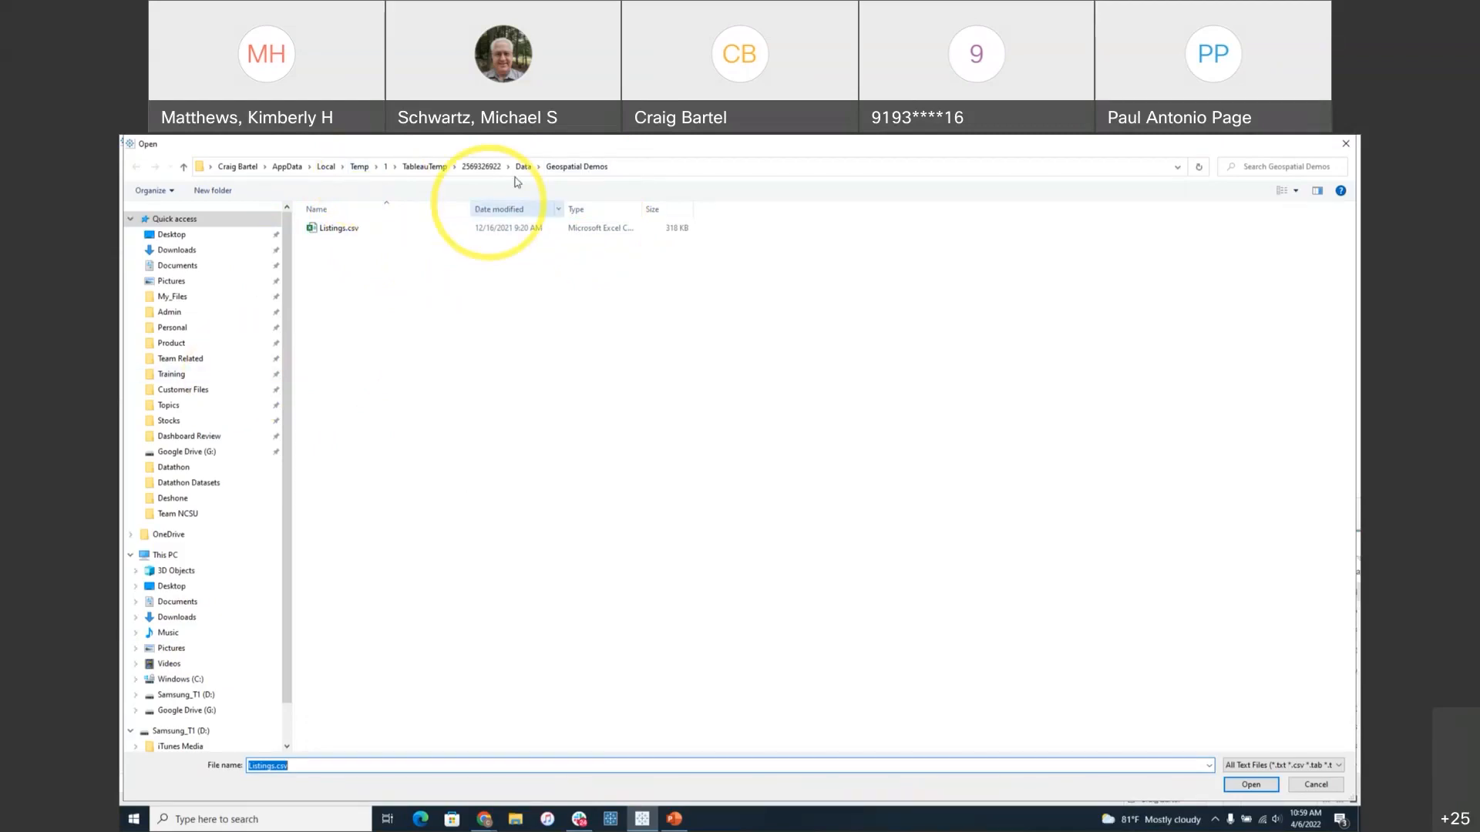
- Point the connection to Listings.csv in the Product > Demos > Geospatial Demos folder and refresh the data source
left_click(230, 348)
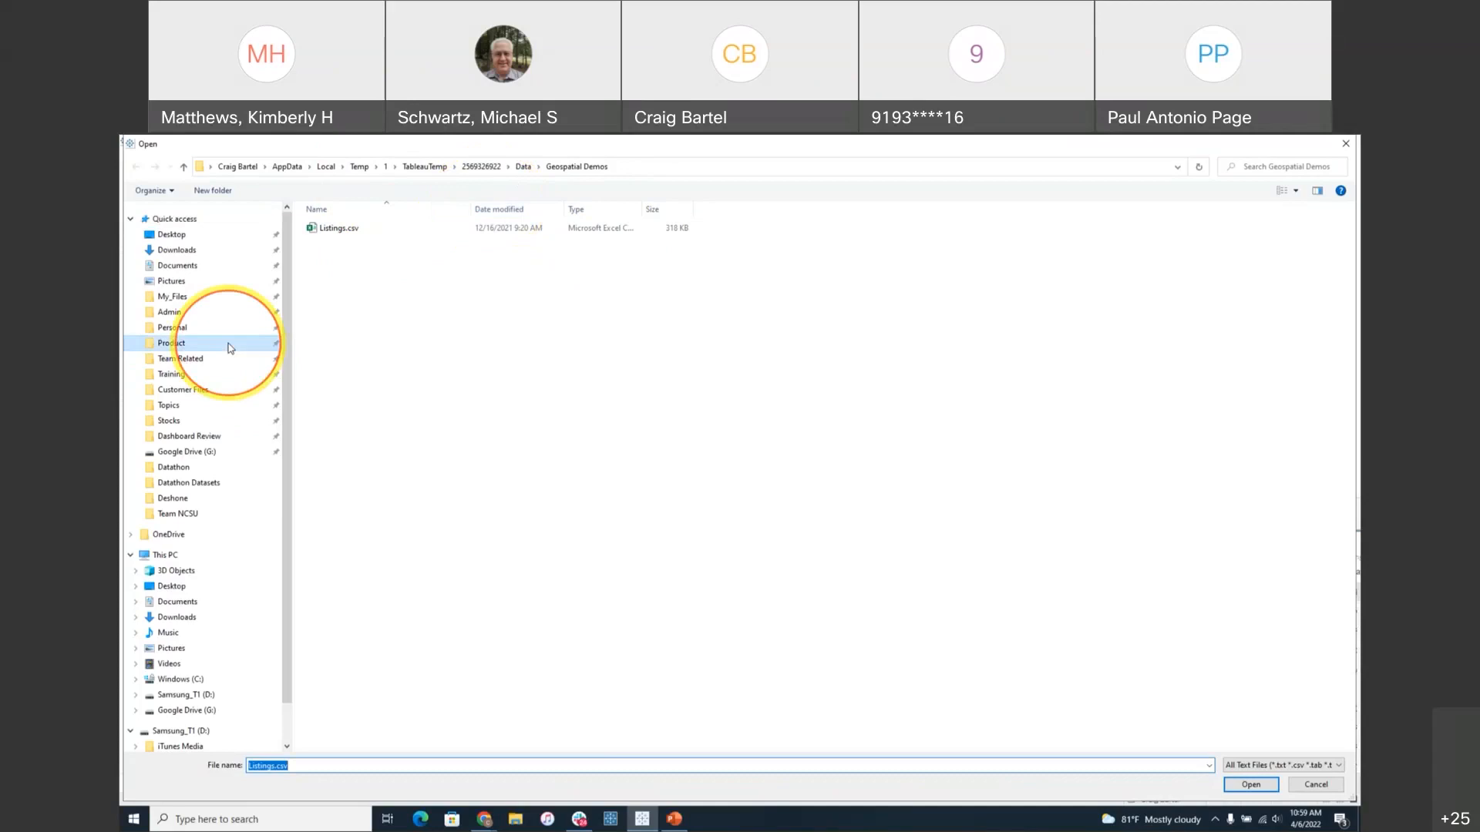
left_click(339, 283)
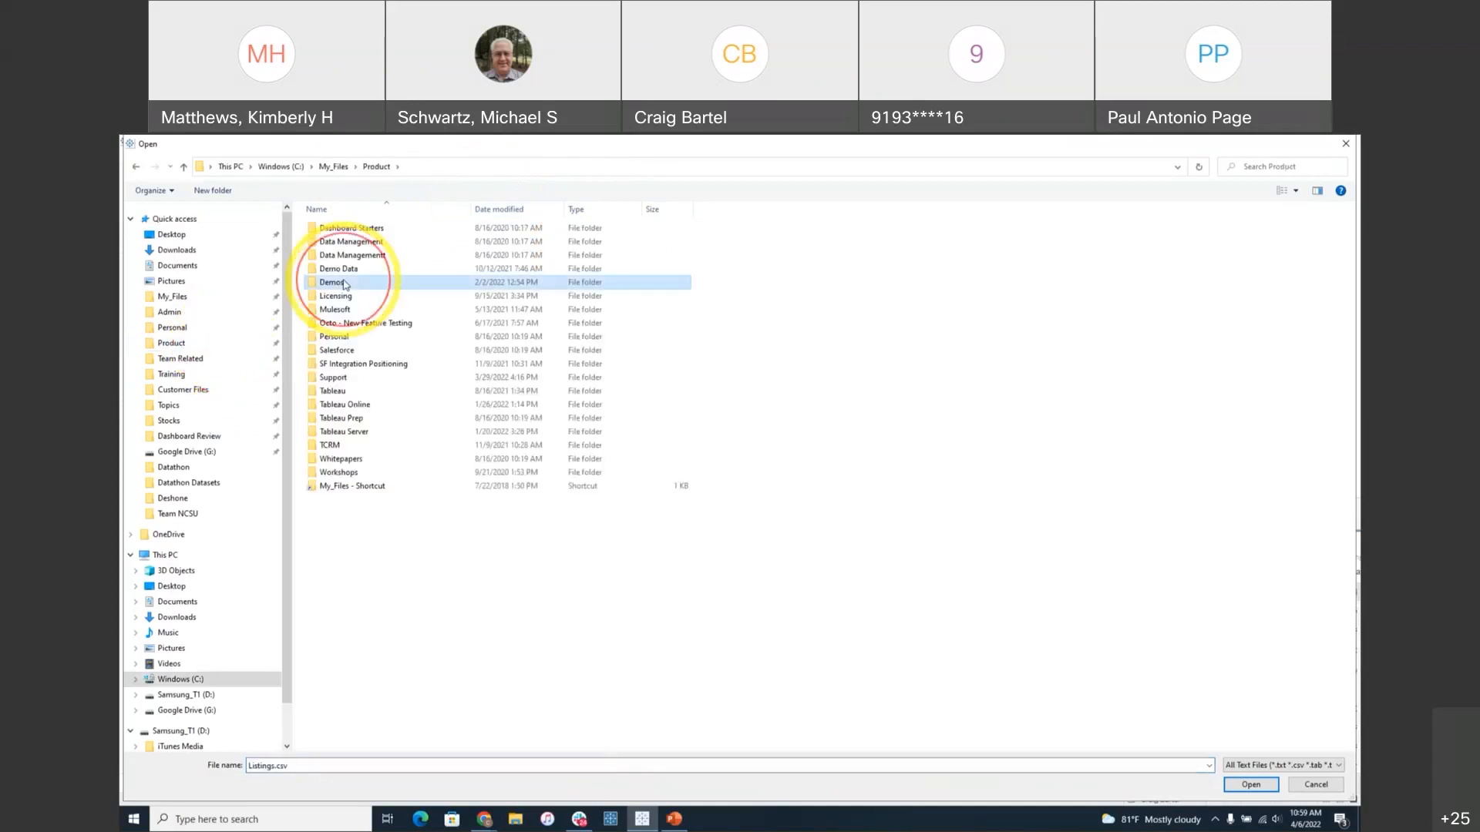
double_click(344, 285)
scroll(351, 608, "down", 4)
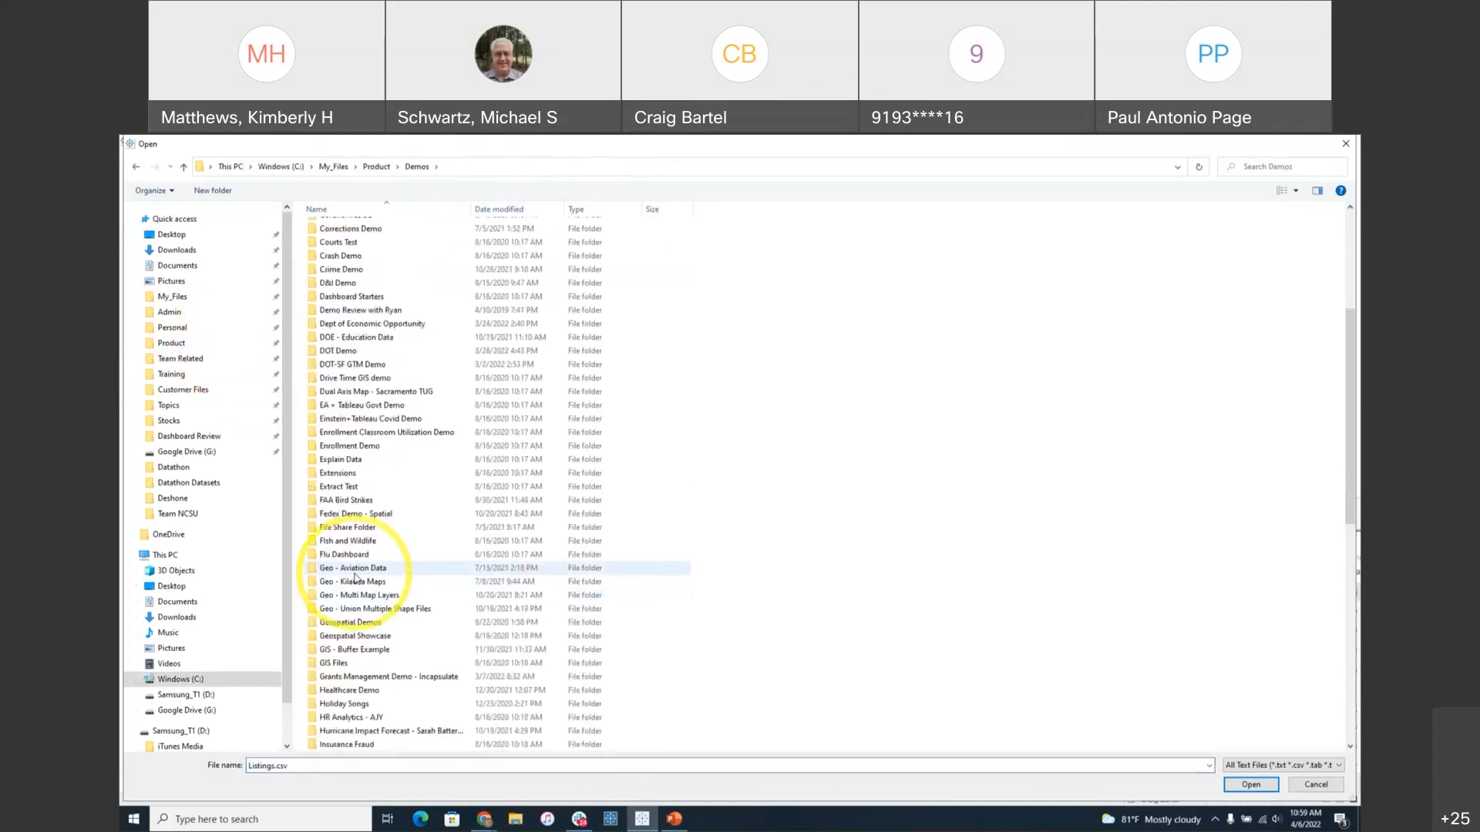
left_click(360, 625)
double_click(360, 626)
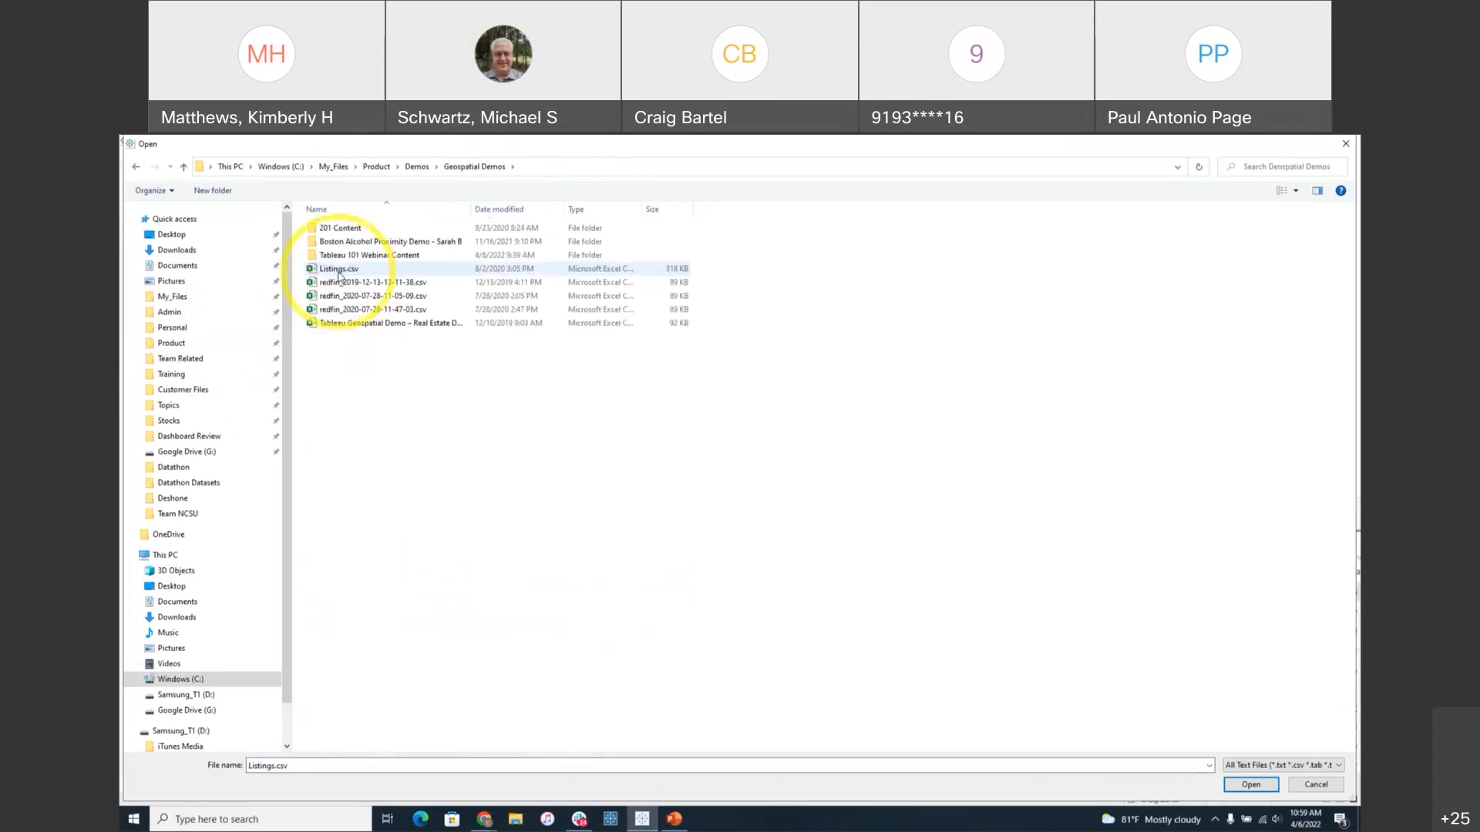
left_click(333, 271)
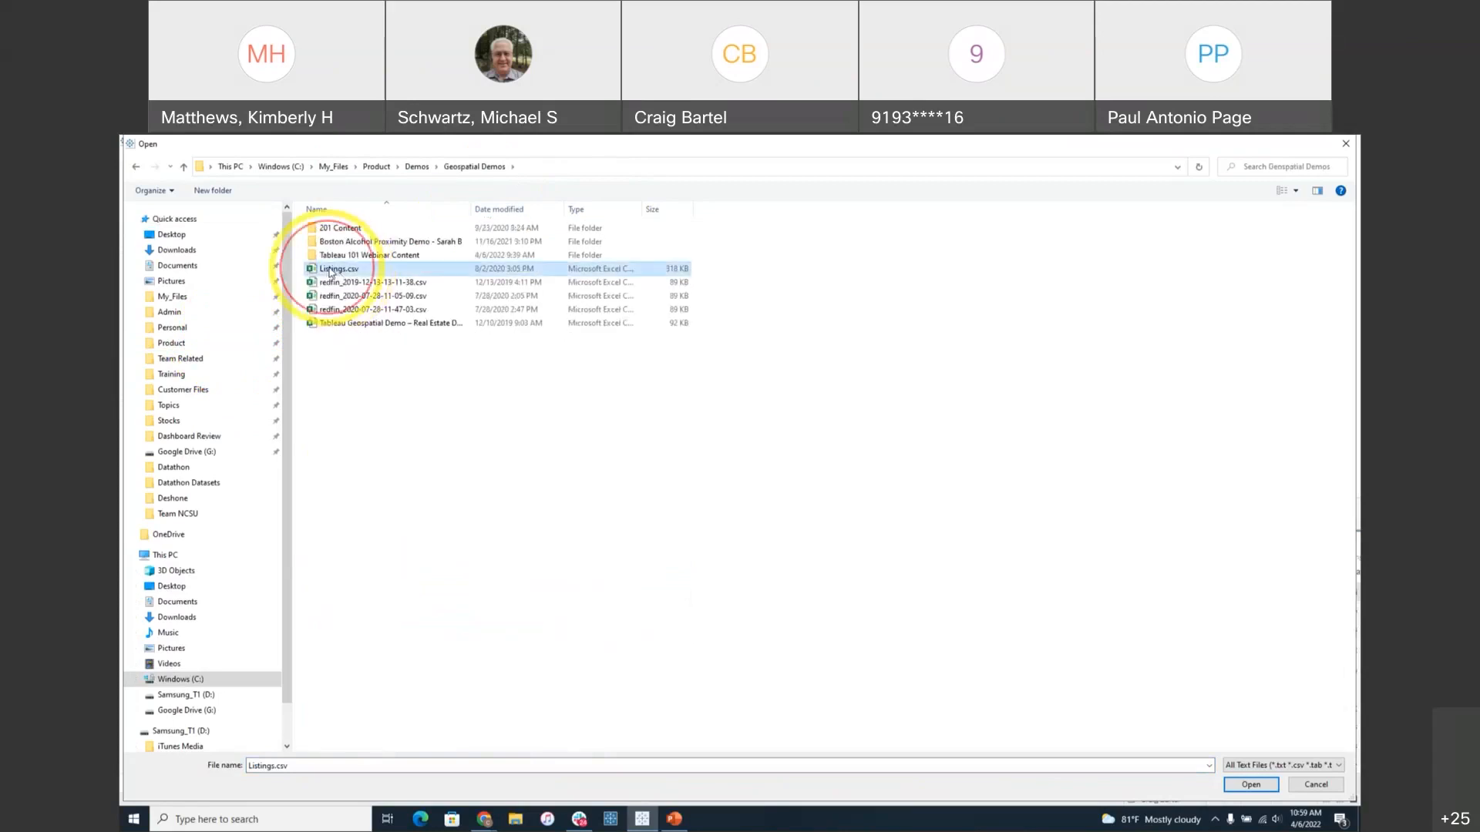
left_click(1260, 786)
left_click(254, 176)
left_click(255, 177)
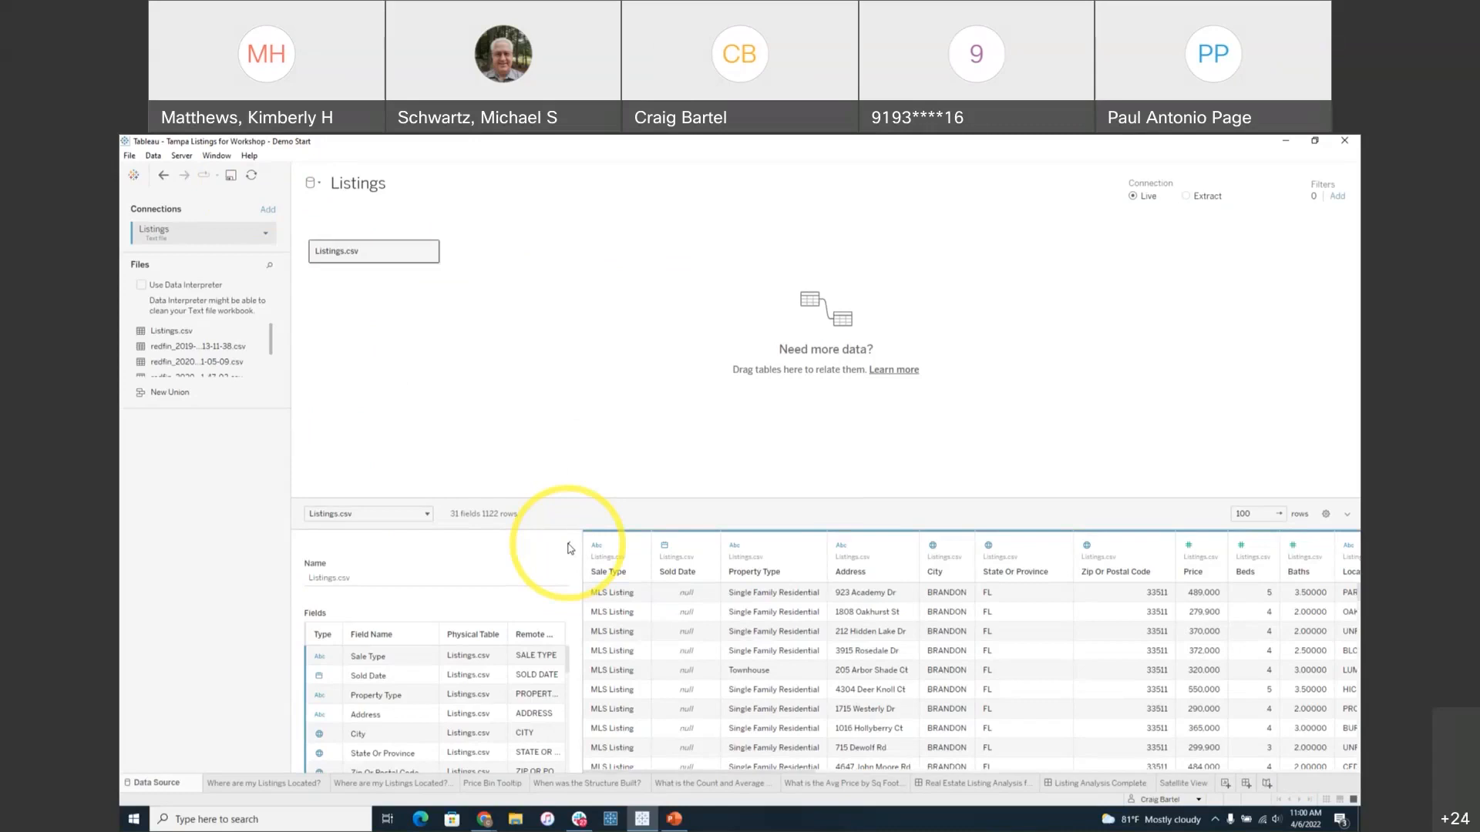
- Switch to the State of NC - Tableau Desktop Webinar presentation in PowerPoint and start the slide show from the Introductions slide
left_click(682, 825)
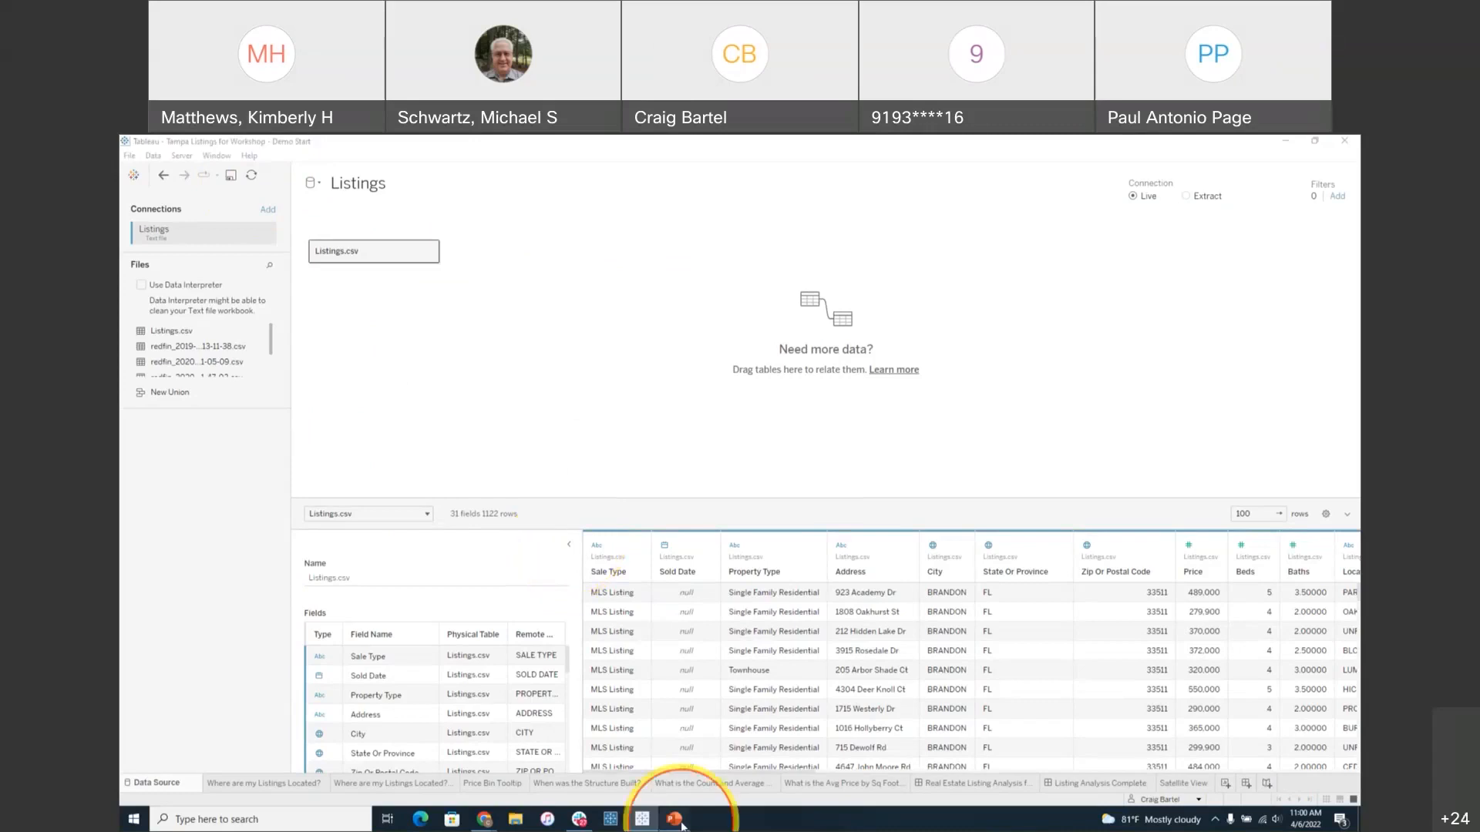
scroll(356, 322, "up", 10)
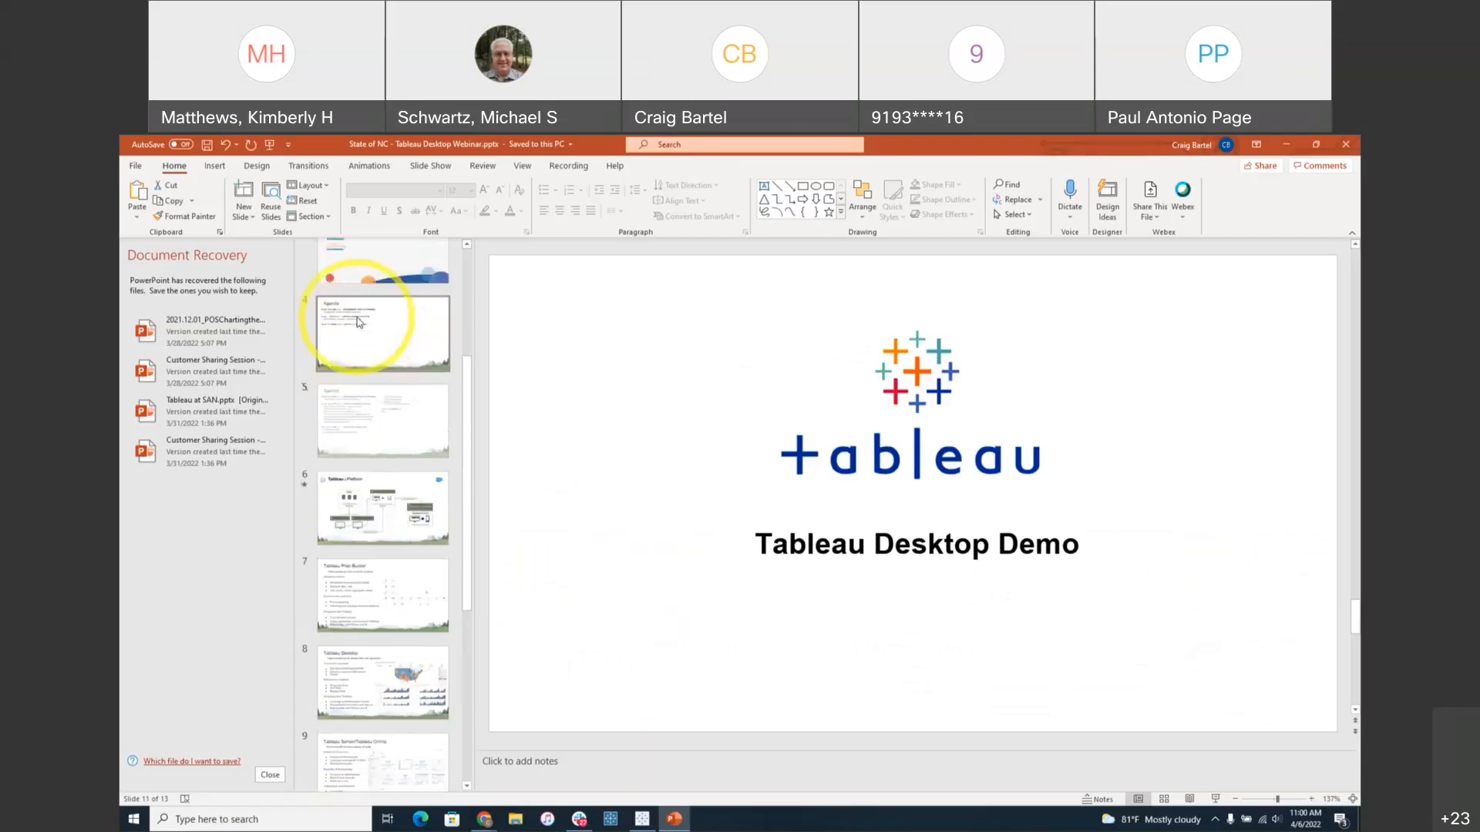
left_click(396, 474)
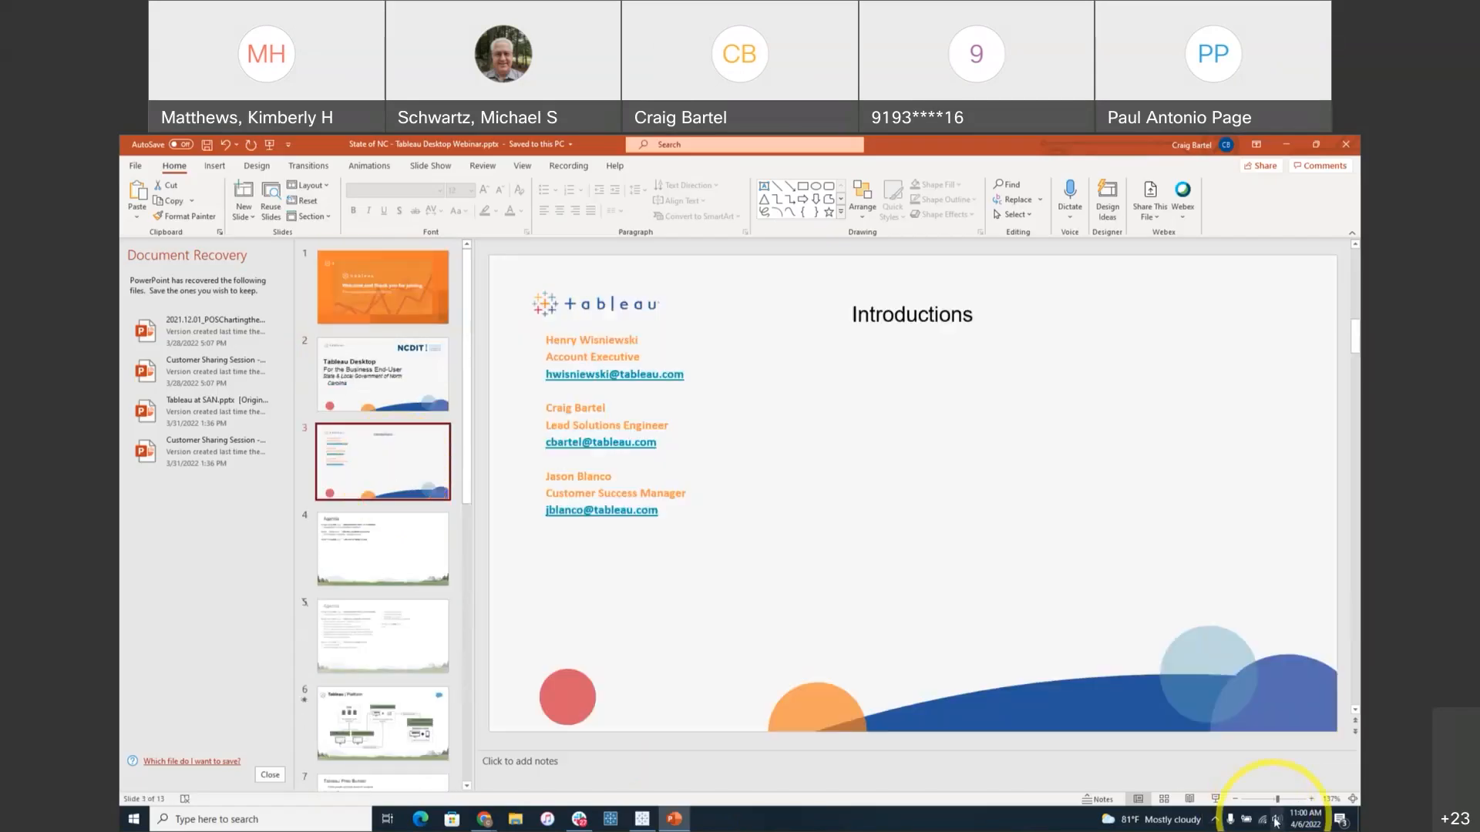
left_click(1208, 800)
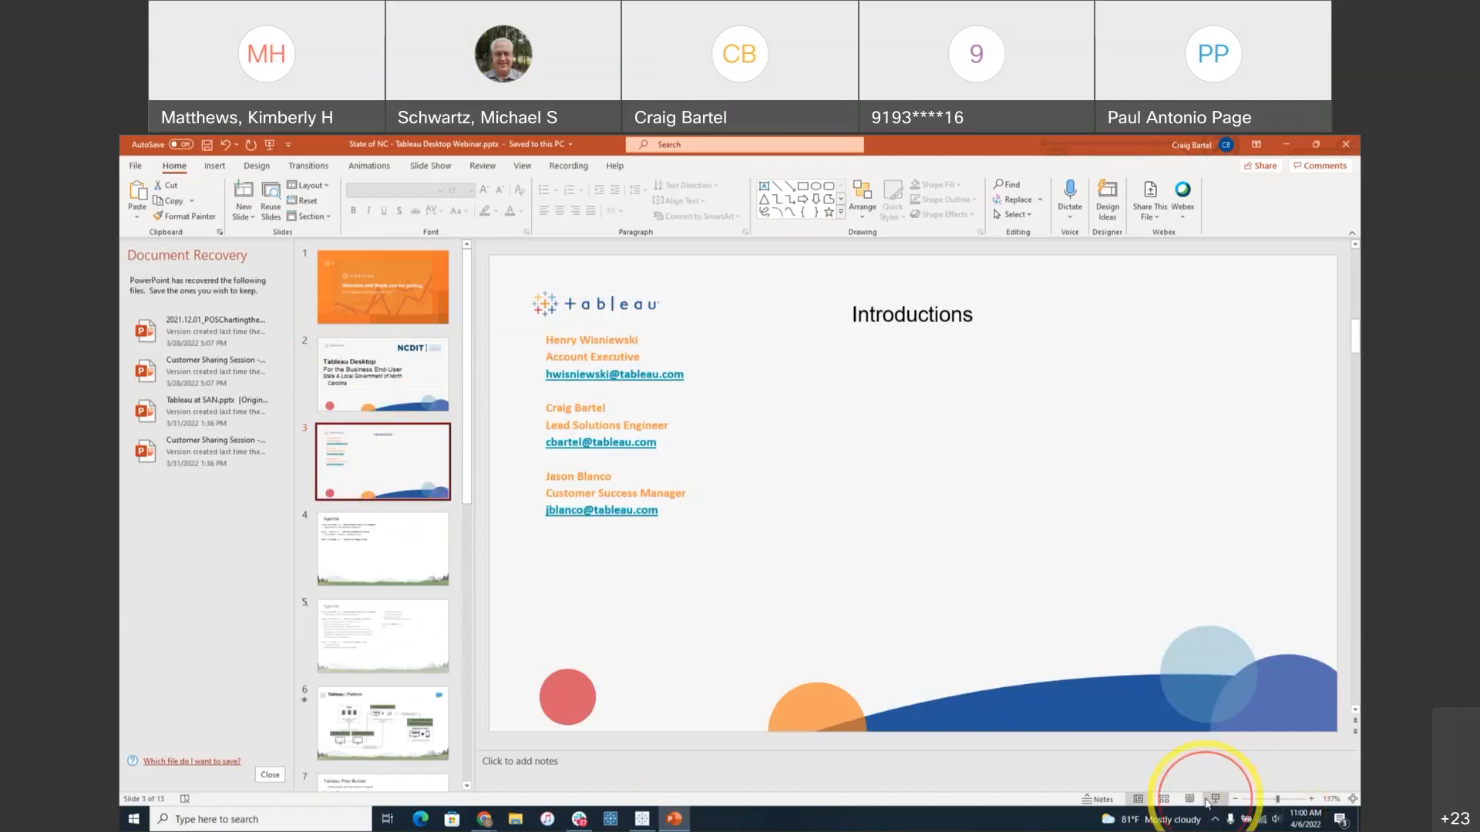